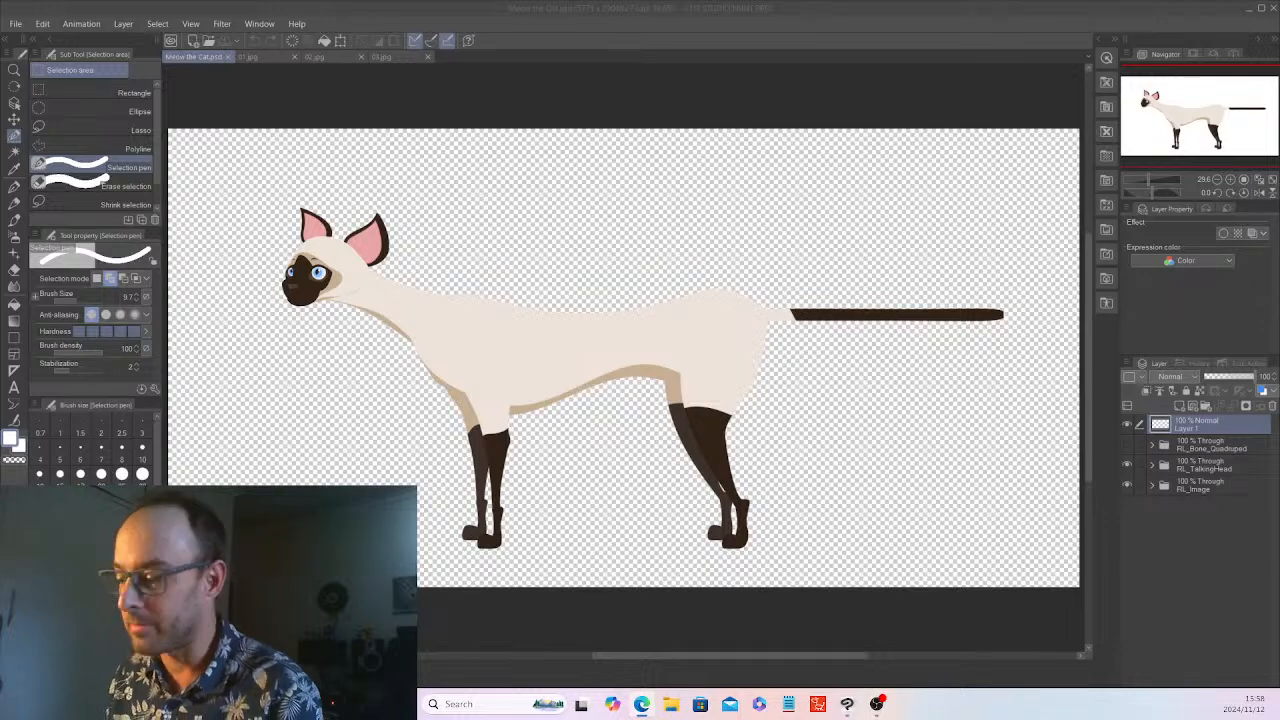
# Review the cat reference images 03.jpg, 02.jpg and 01.jpg and compare them with the cat template in Meow the Cat.psd
pyautogui.click(380, 56)
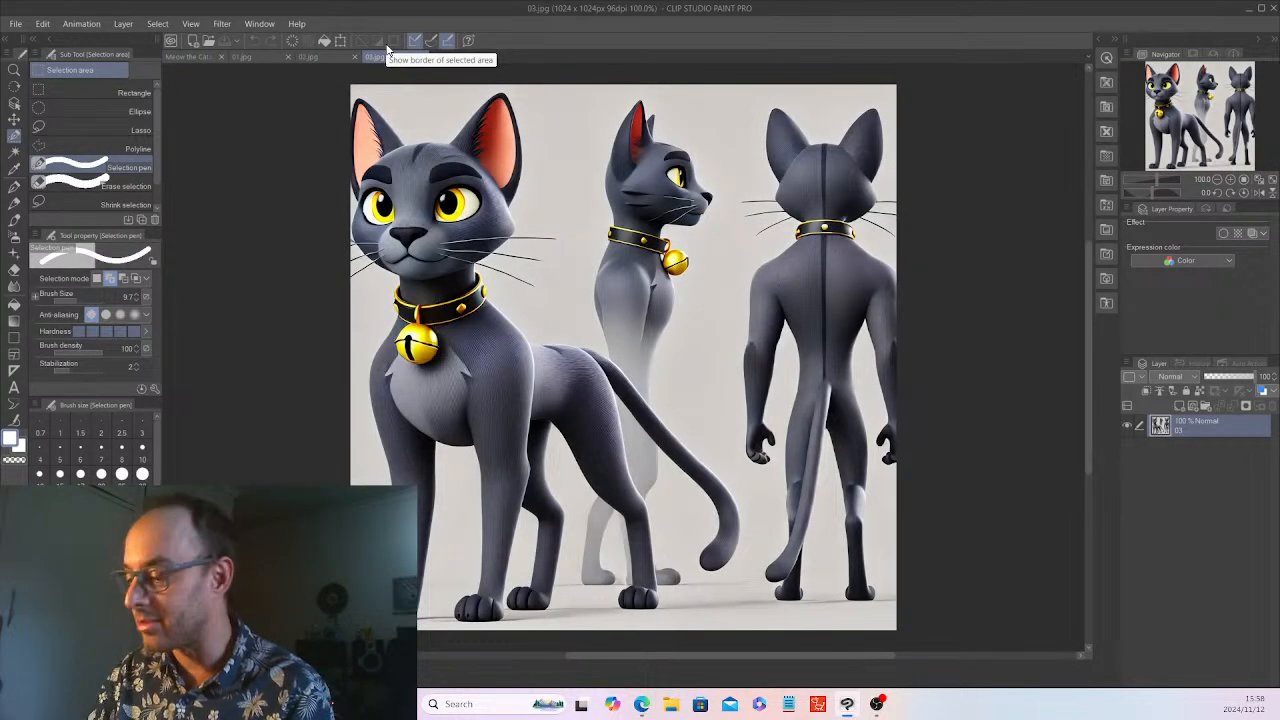
pyautogui.click(308, 56)
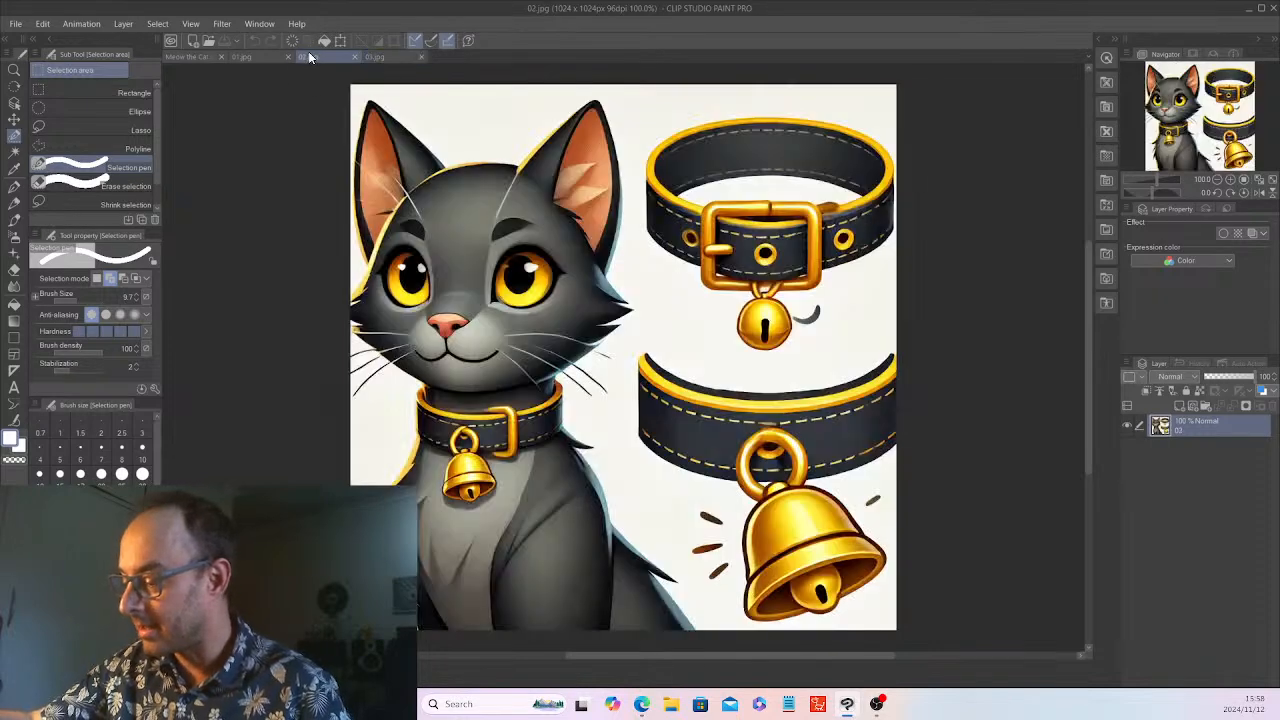
pyautogui.click(248, 55)
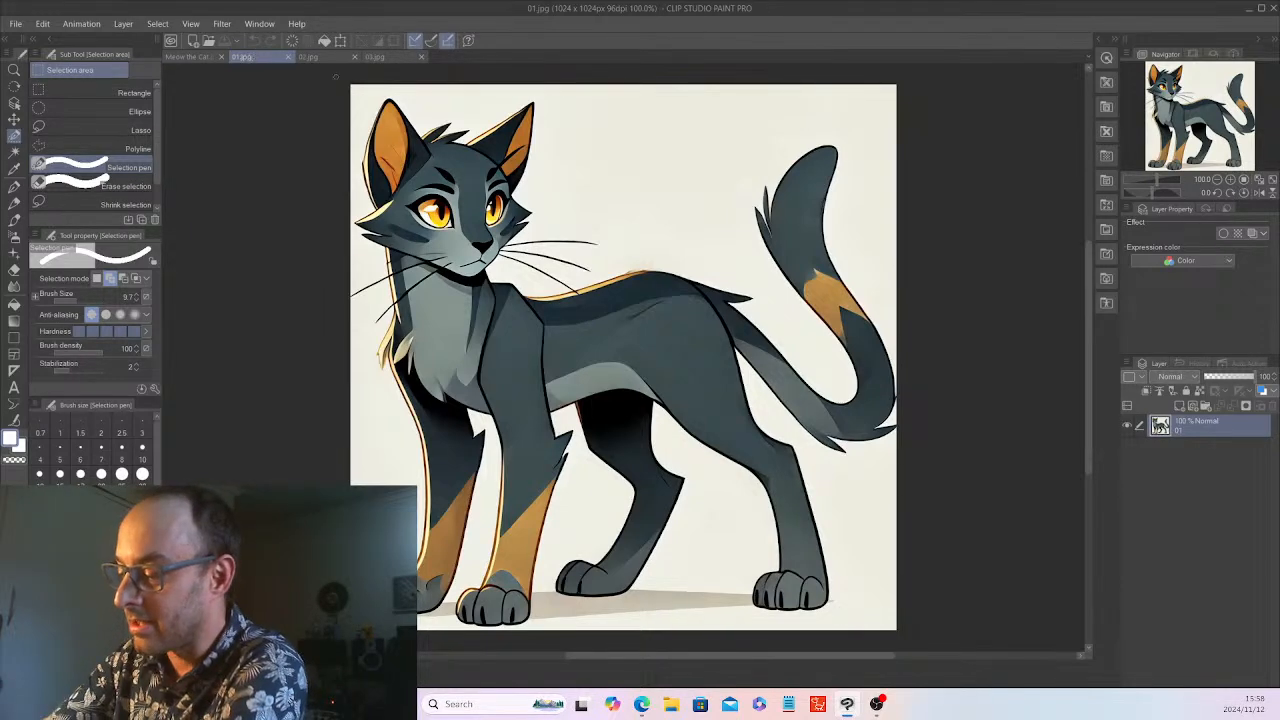
pyautogui.click(310, 57)
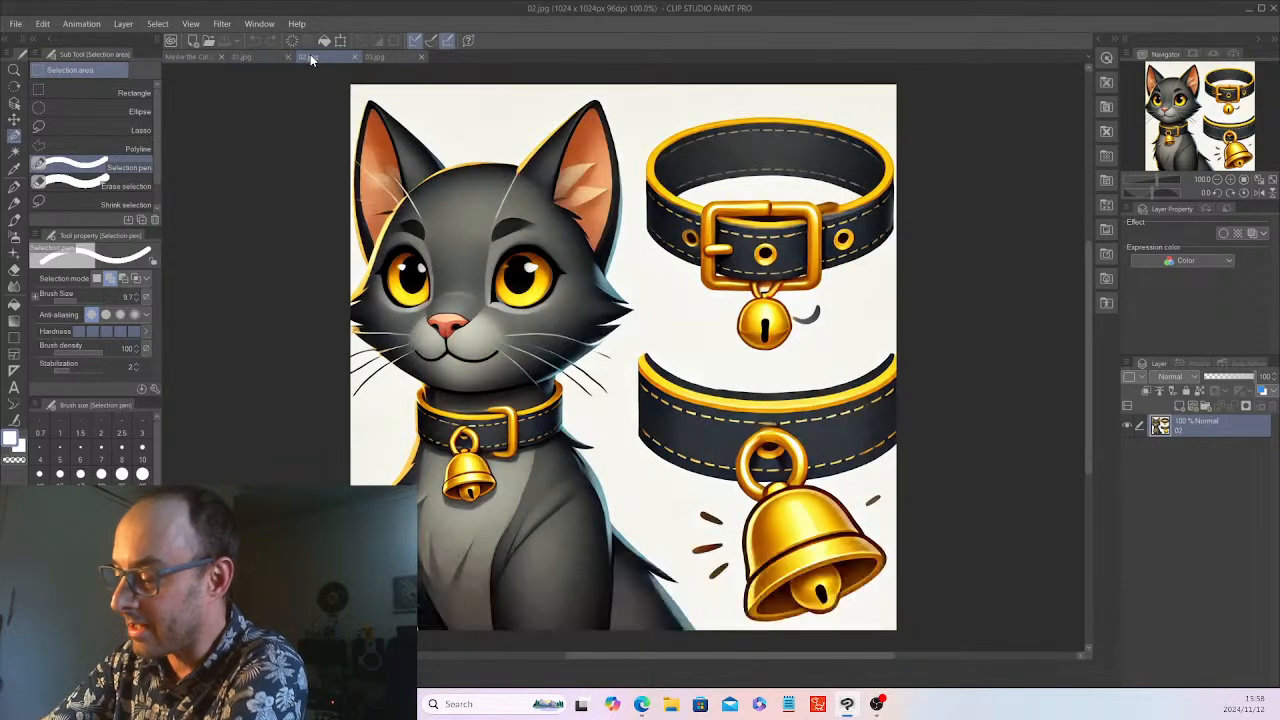
pyautogui.click(383, 57)
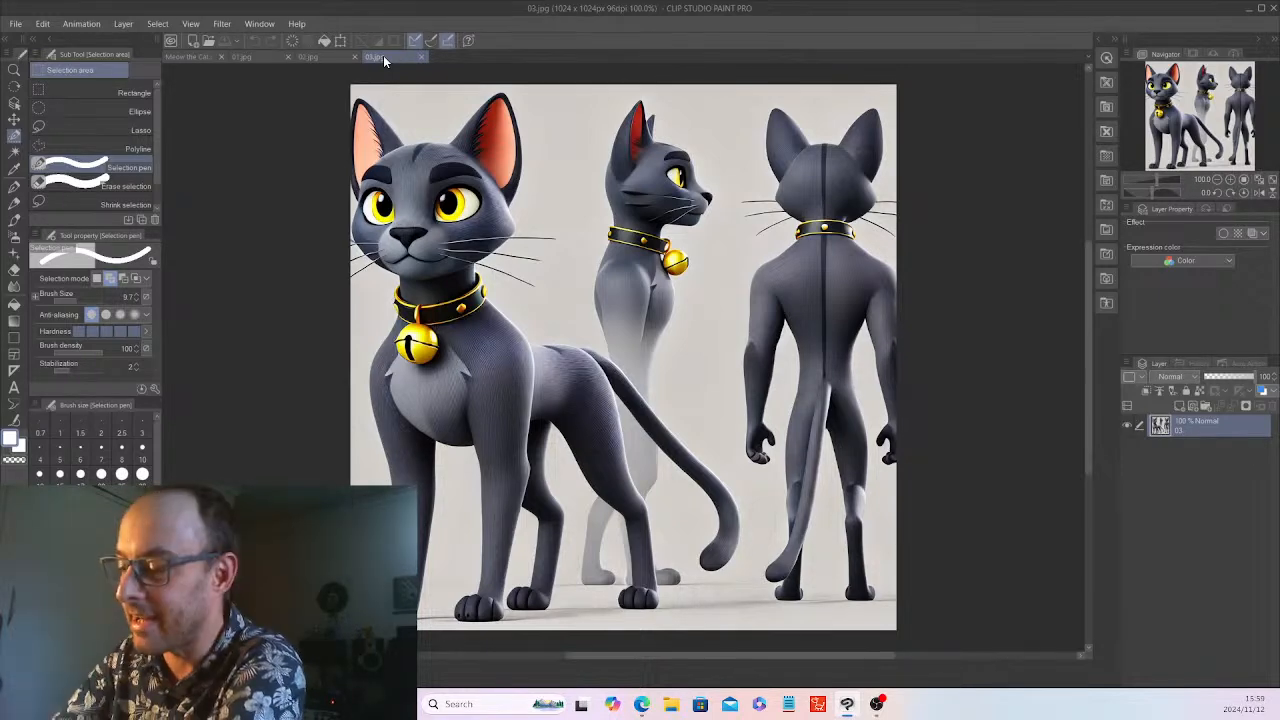
pyautogui.click(180, 57)
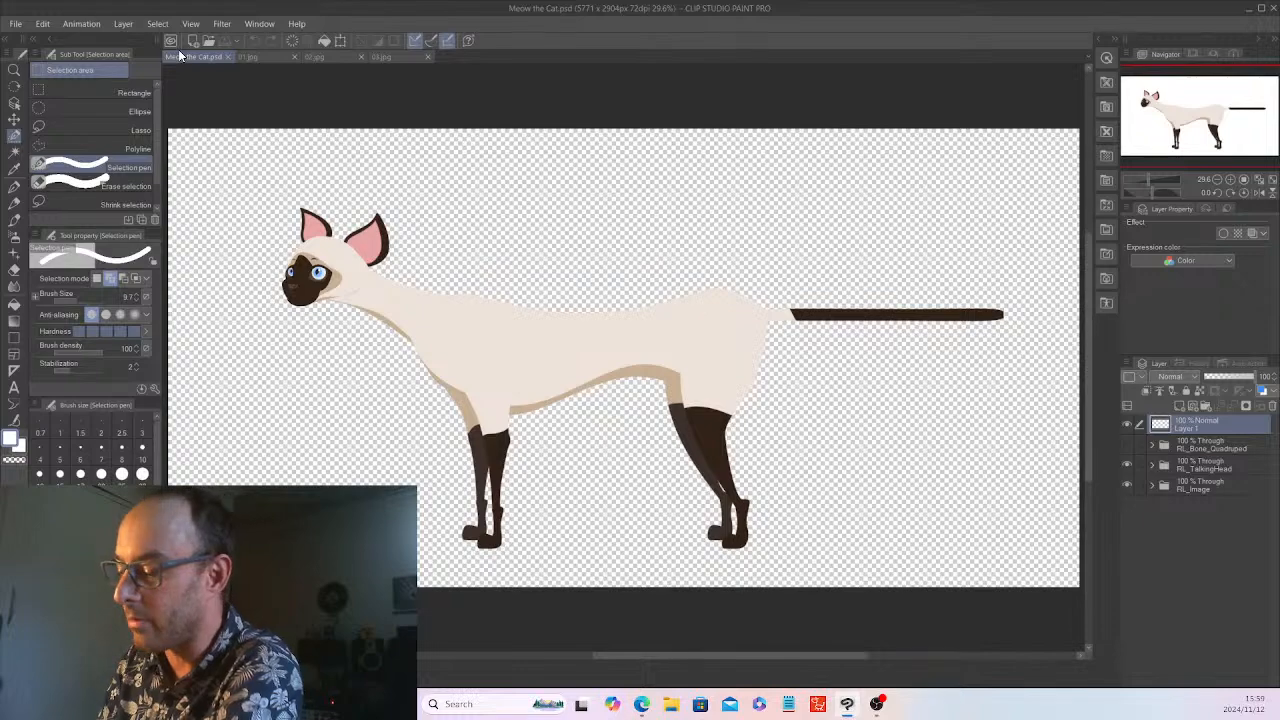
pyautogui.click(378, 57)
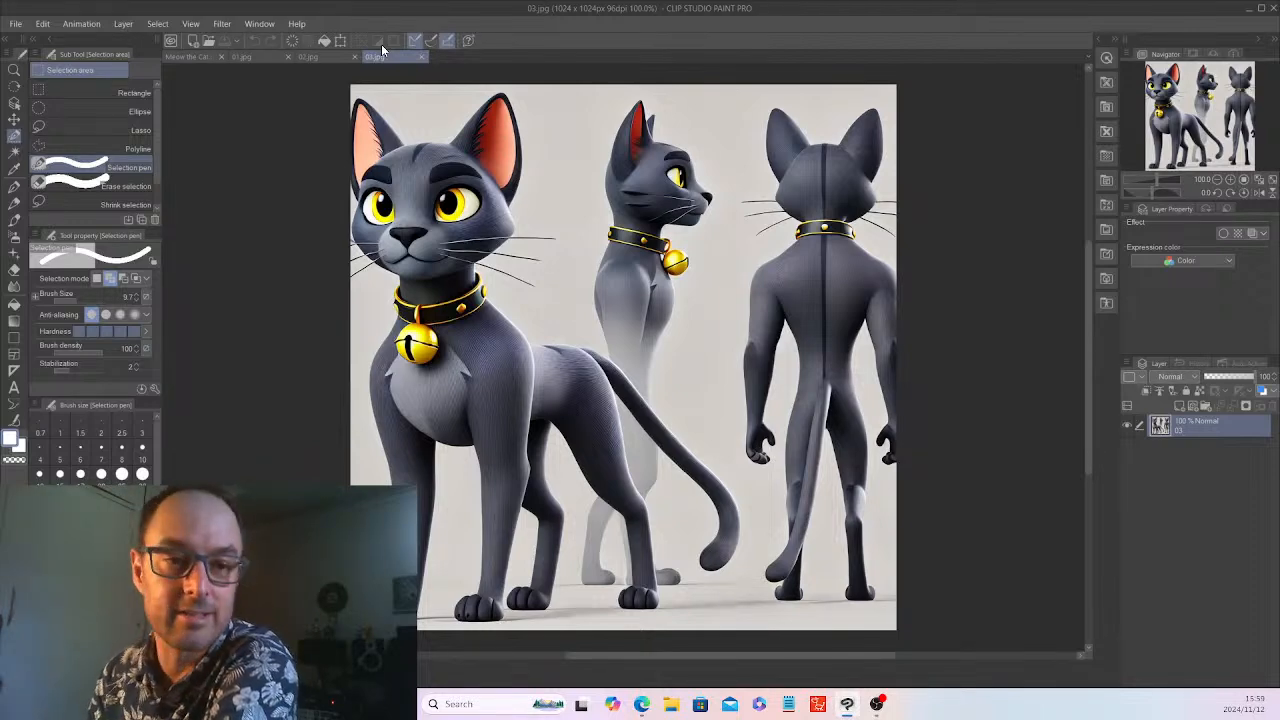
pyautogui.click(175, 57)
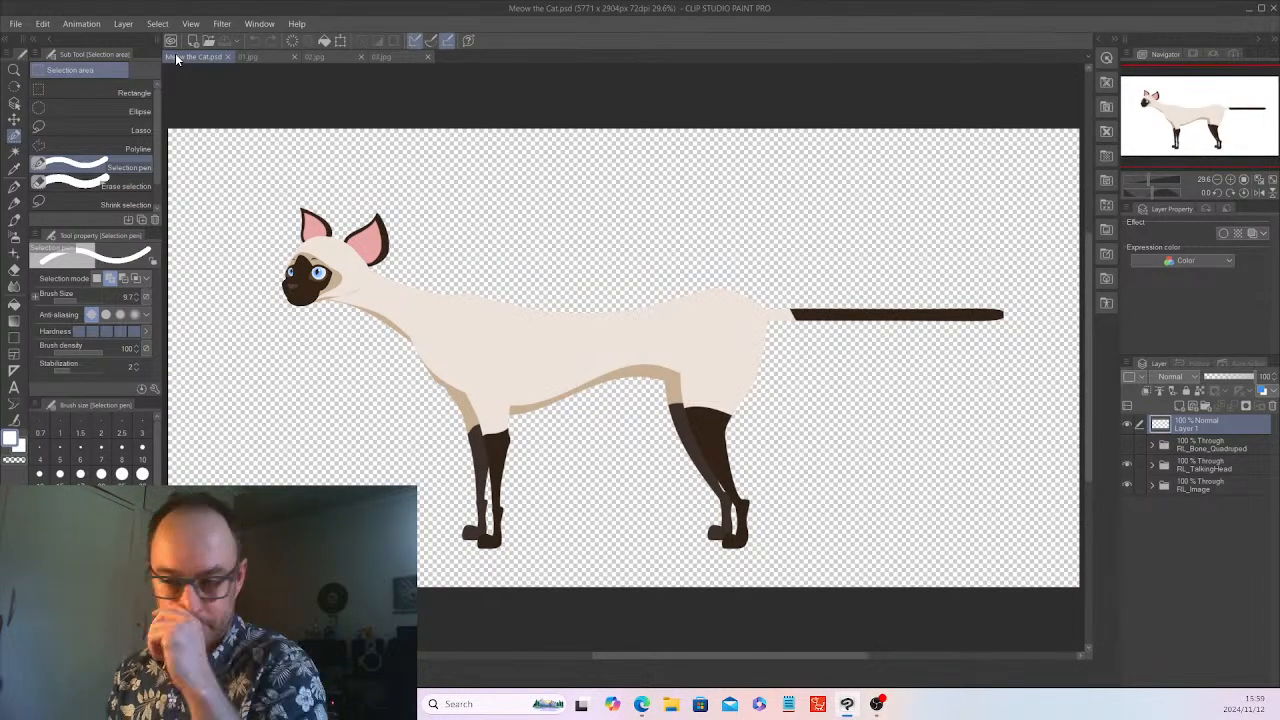
# Inspect the body-part folders inside RL_Image, and briefly show the RL_Bone_Quadruped bone markers over the cat
pyautogui.click(1152, 485)
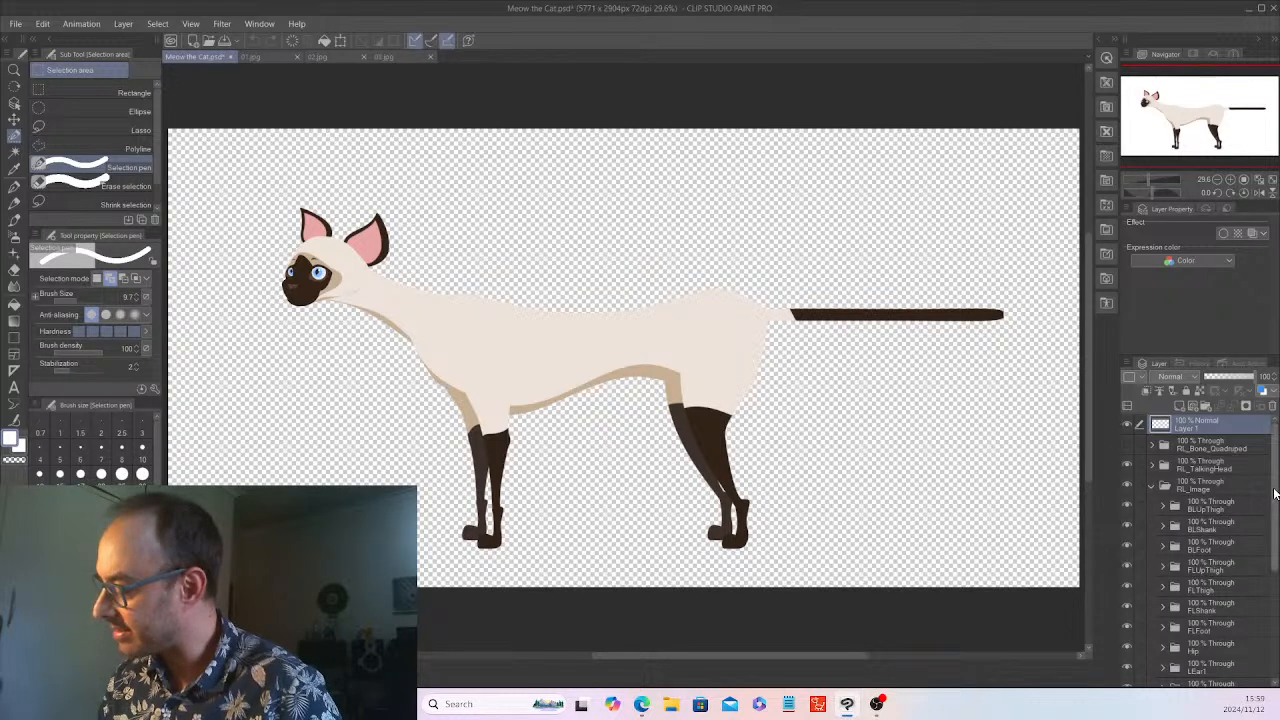
pyautogui.moveTo(1276, 491); pyautogui.dragTo(1266, 459)
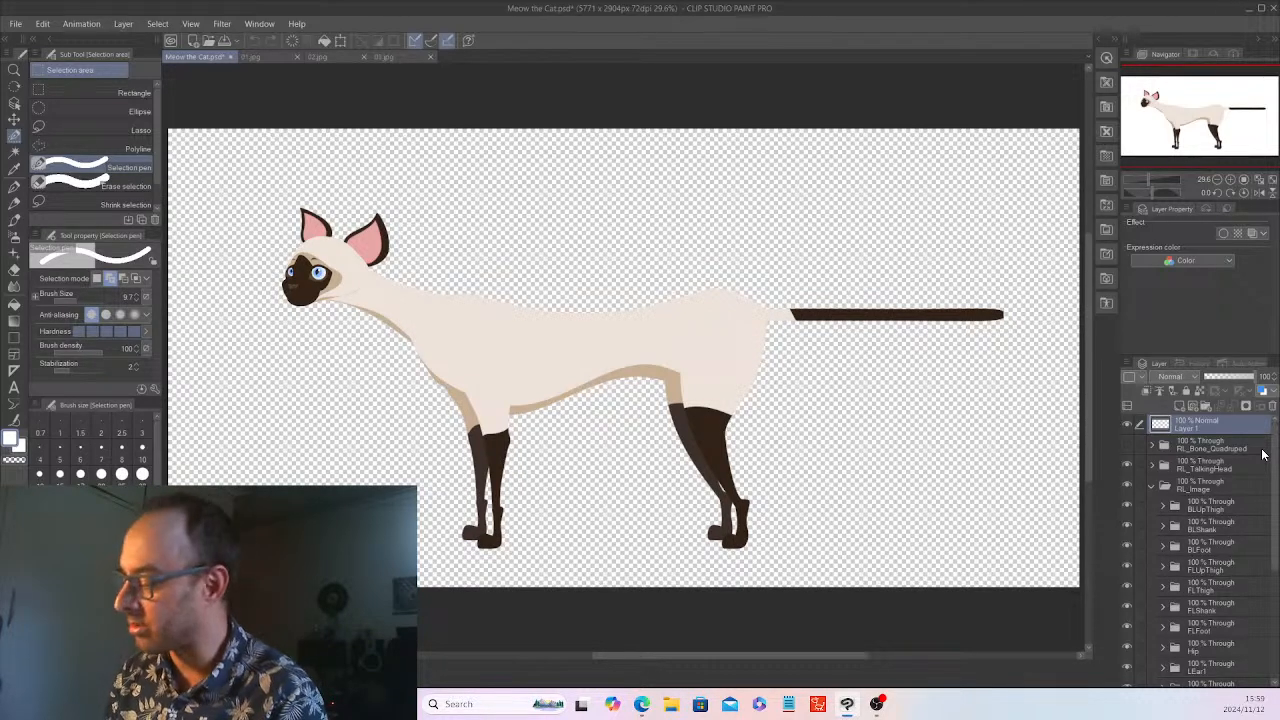
pyautogui.click(1150, 485)
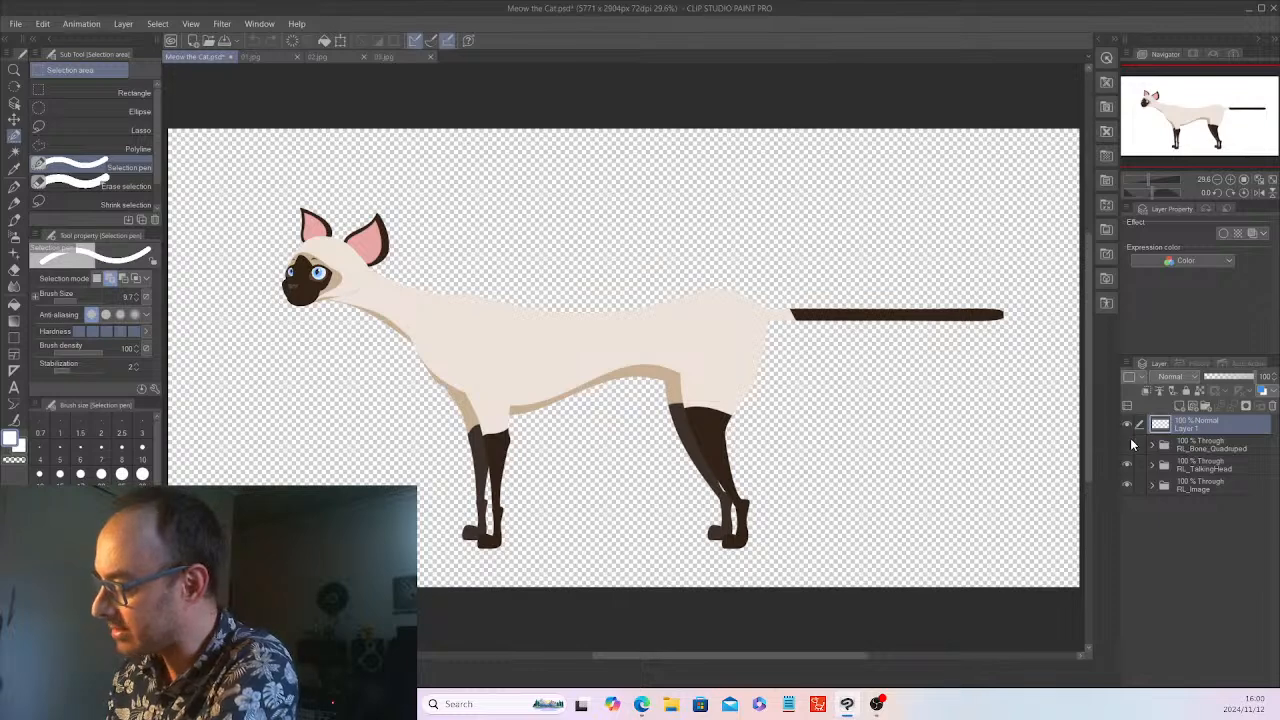
pyautogui.click(1128, 444)
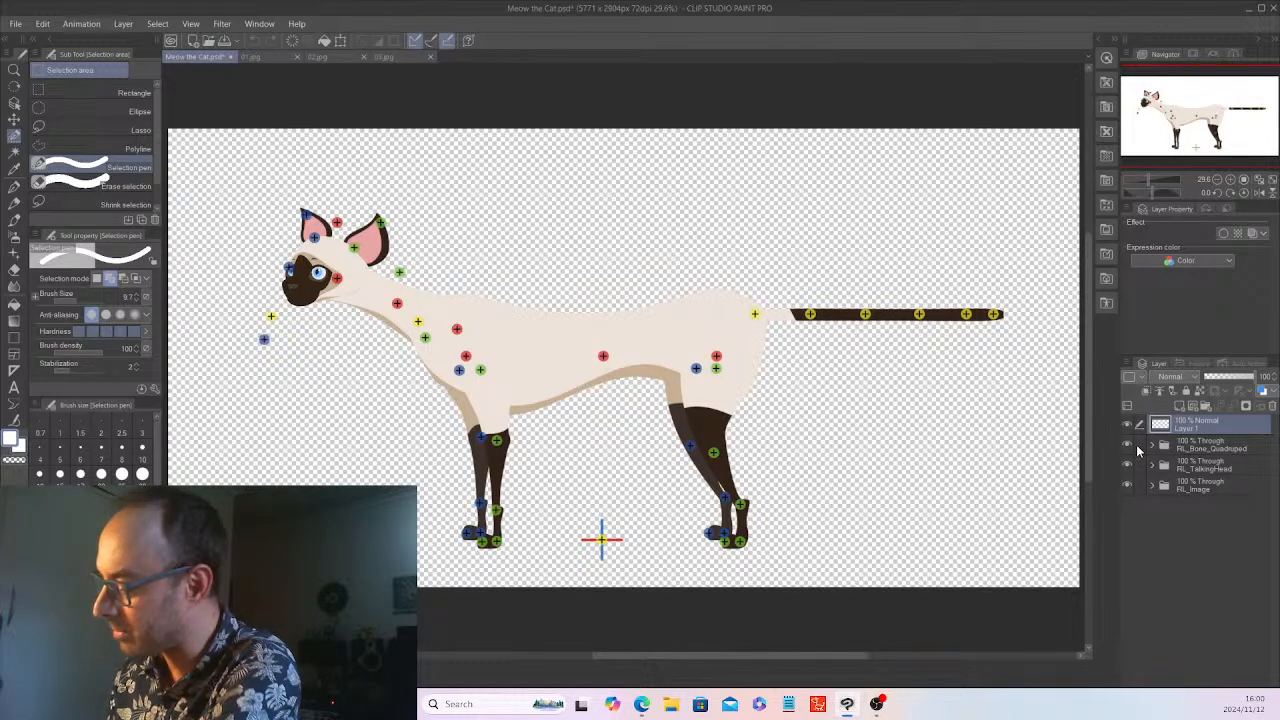
pyautogui.click(1128, 444)
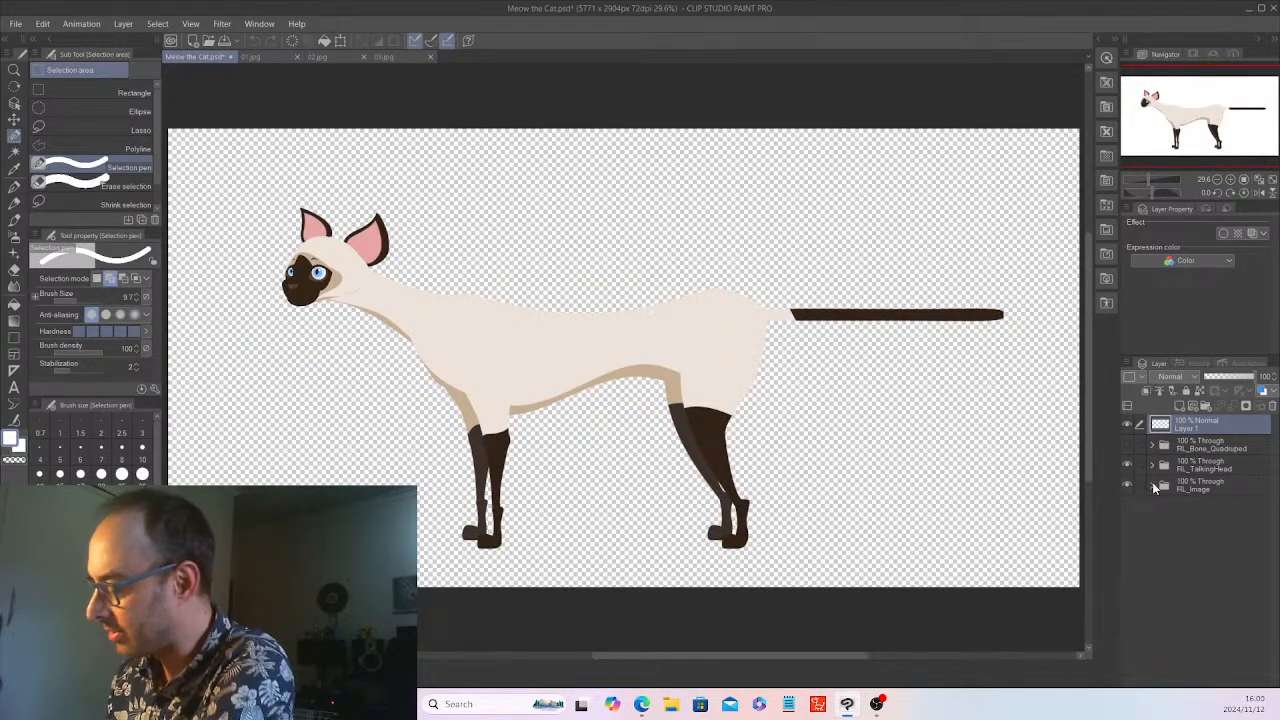
# Fade the template by setting the RL_TalkingHead folder's opacity to 29% and RL_Image's to 27%, and make Layer 1 active
pyautogui.click(1210, 466)
pyautogui.click(1219, 376)
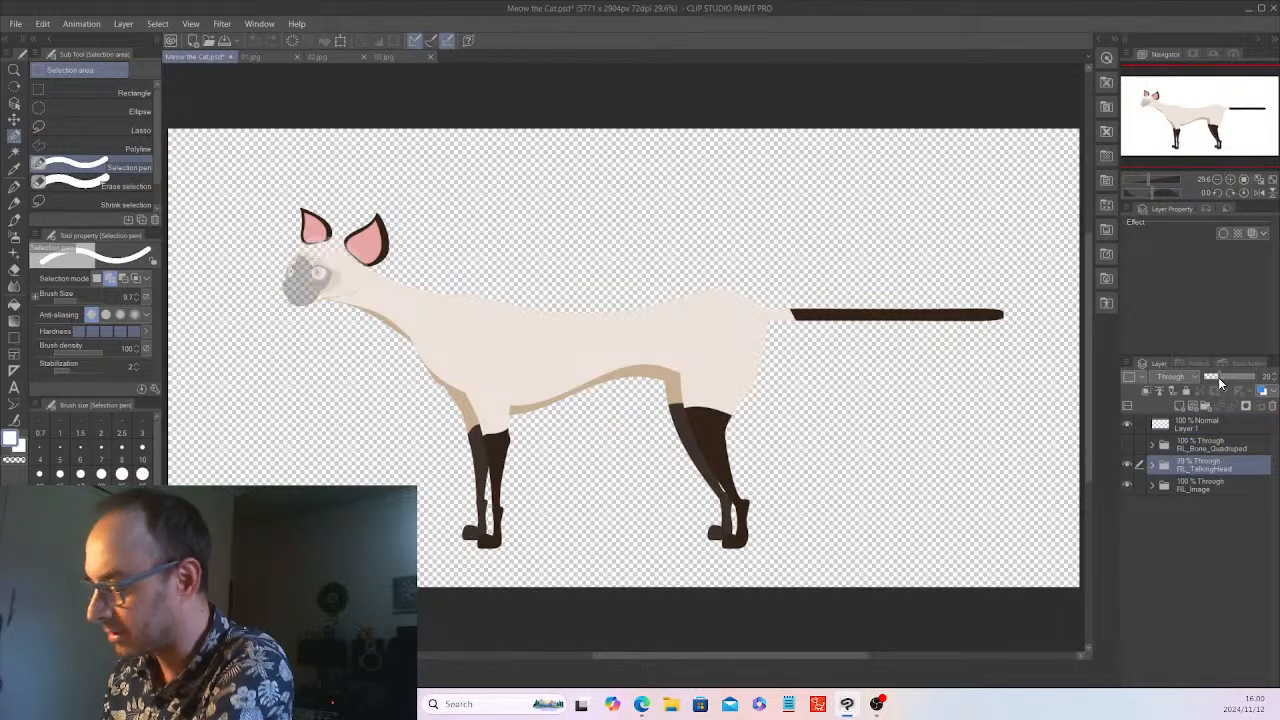
pyautogui.click(1236, 484)
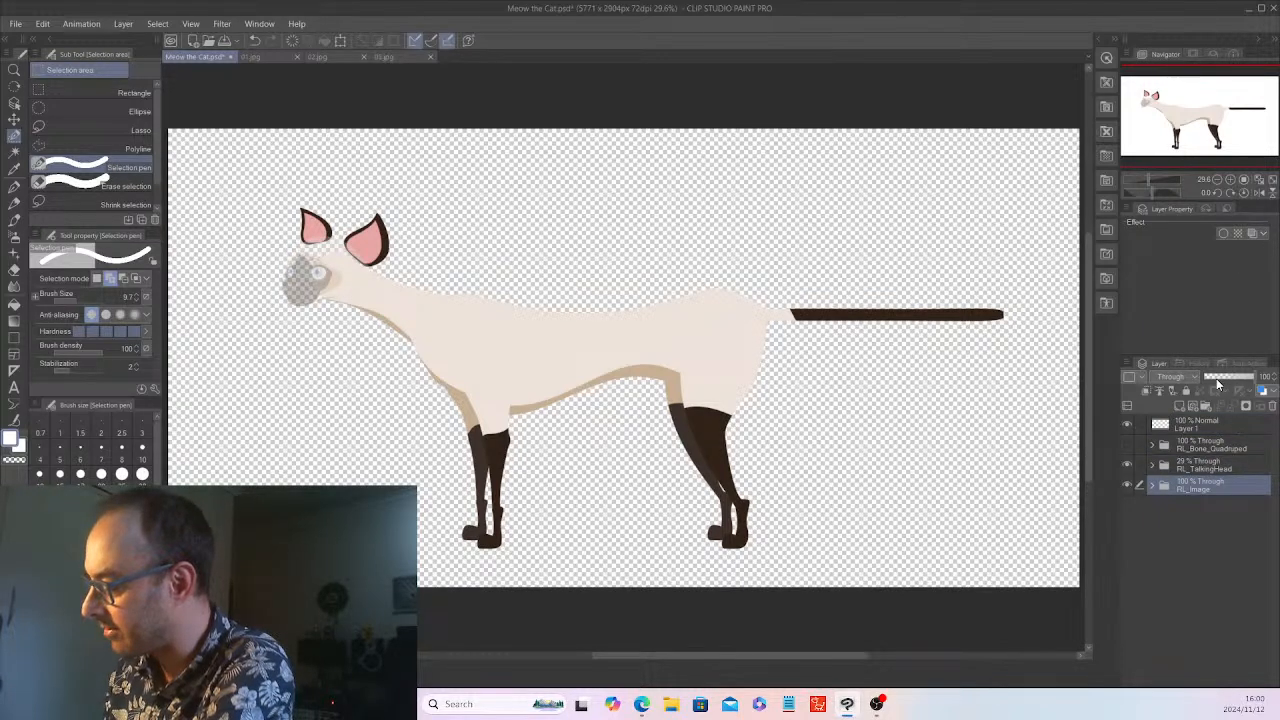
pyautogui.click(1216, 378)
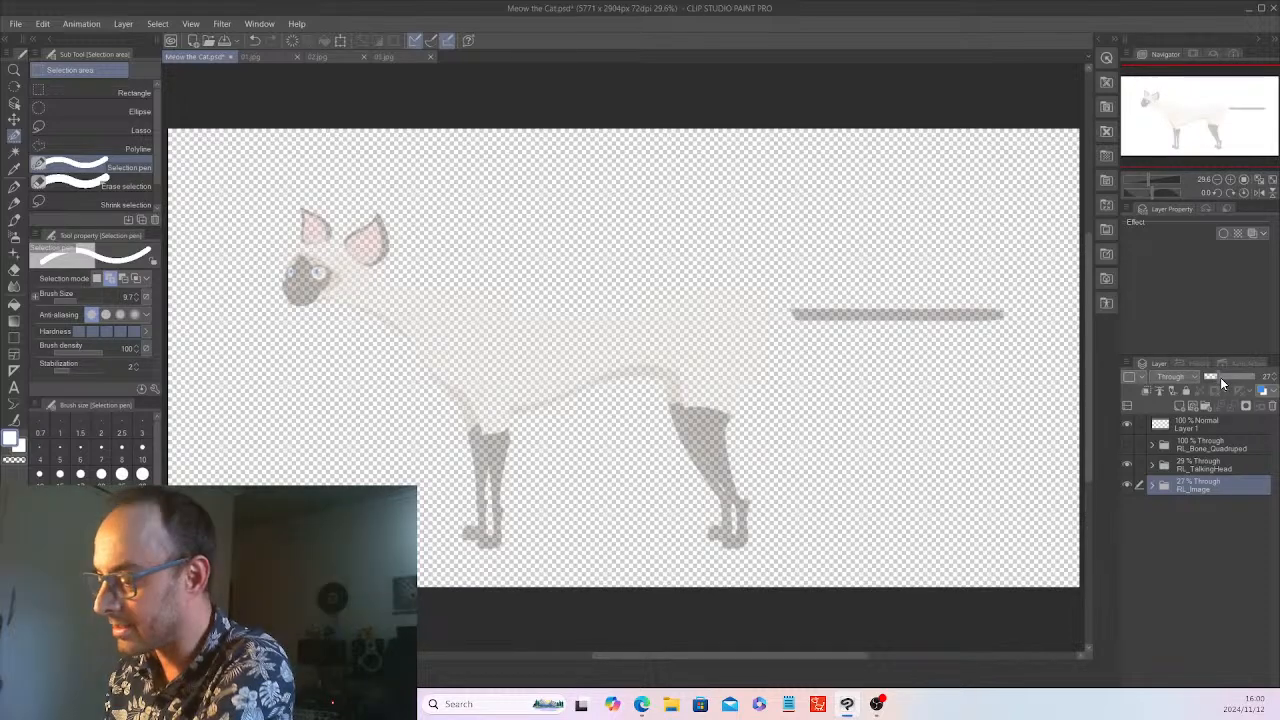
pyautogui.click(1190, 424)
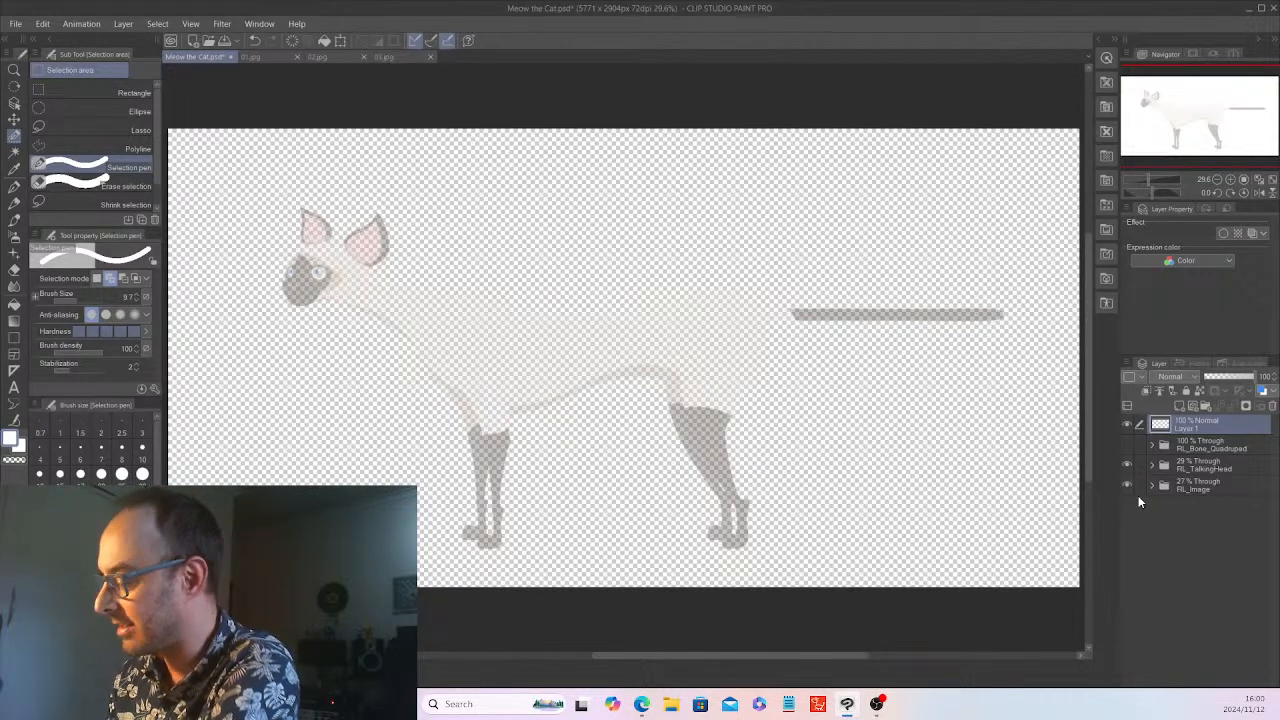
# Examine the names and order of the body-part folders inside RL_Image, including Tail1, and collapse the folder
pyautogui.click(1151, 485)
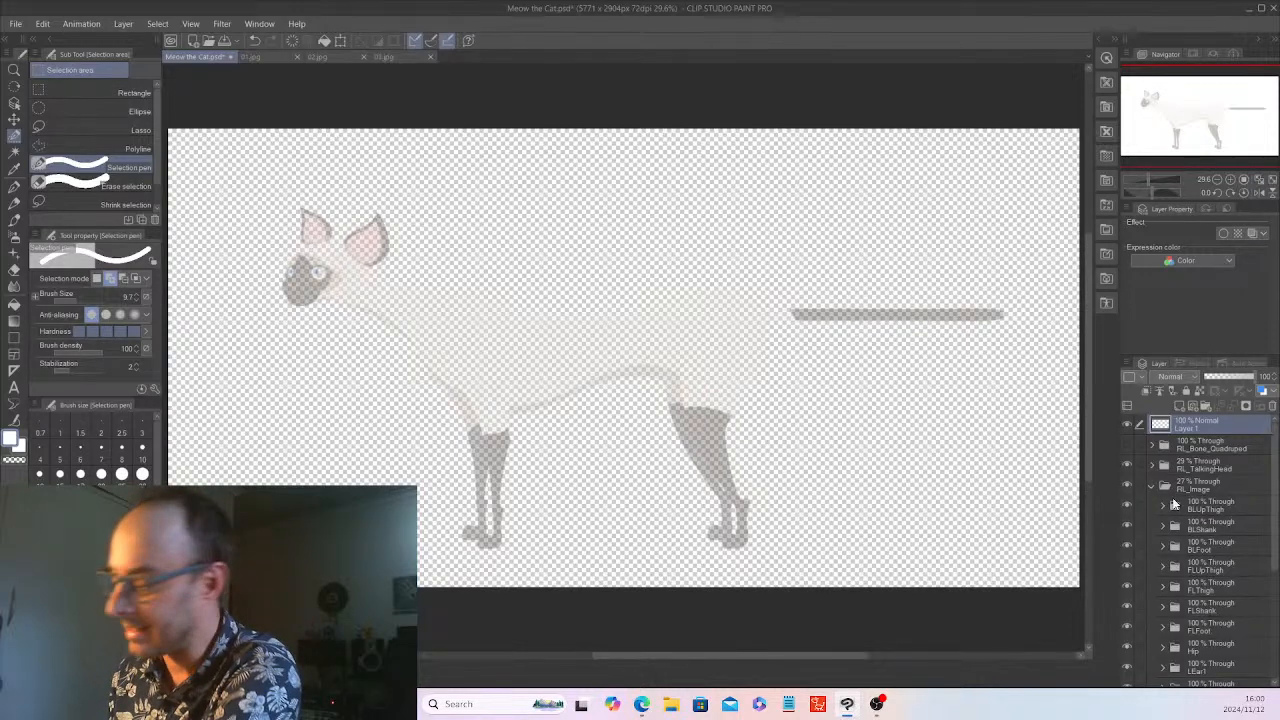
pyautogui.click(1150, 484)
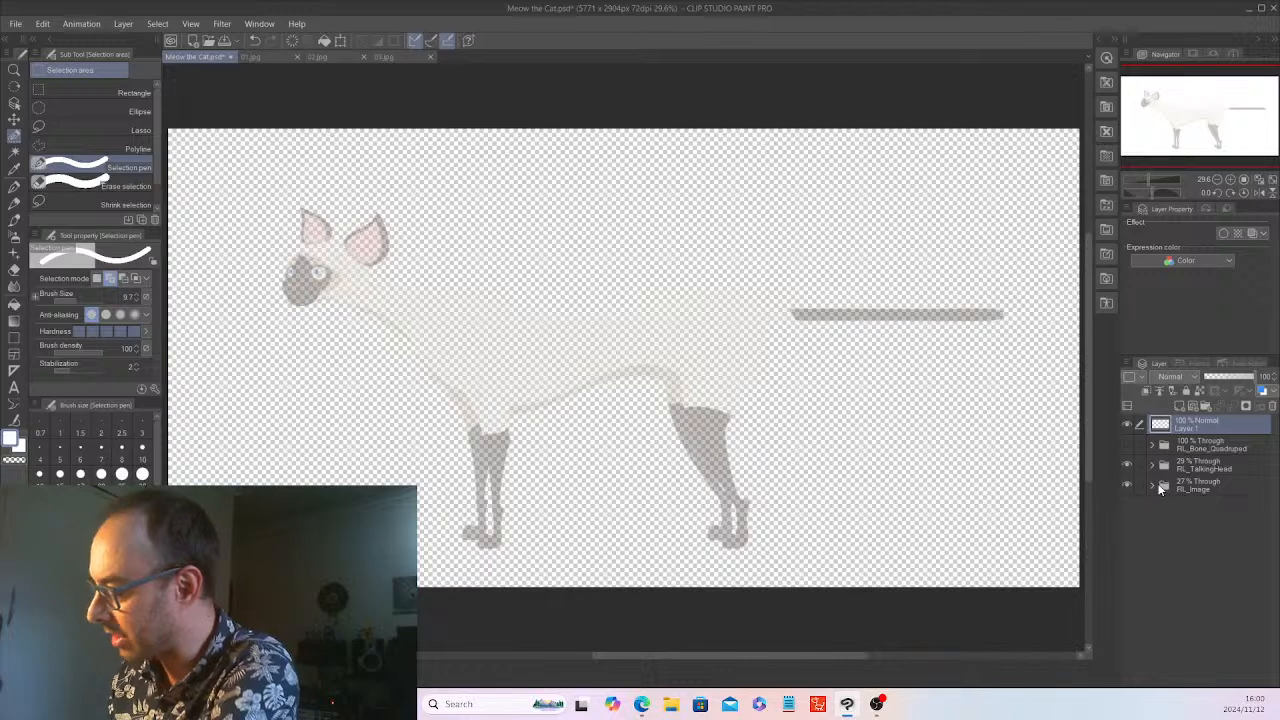
pyautogui.click(1150, 484)
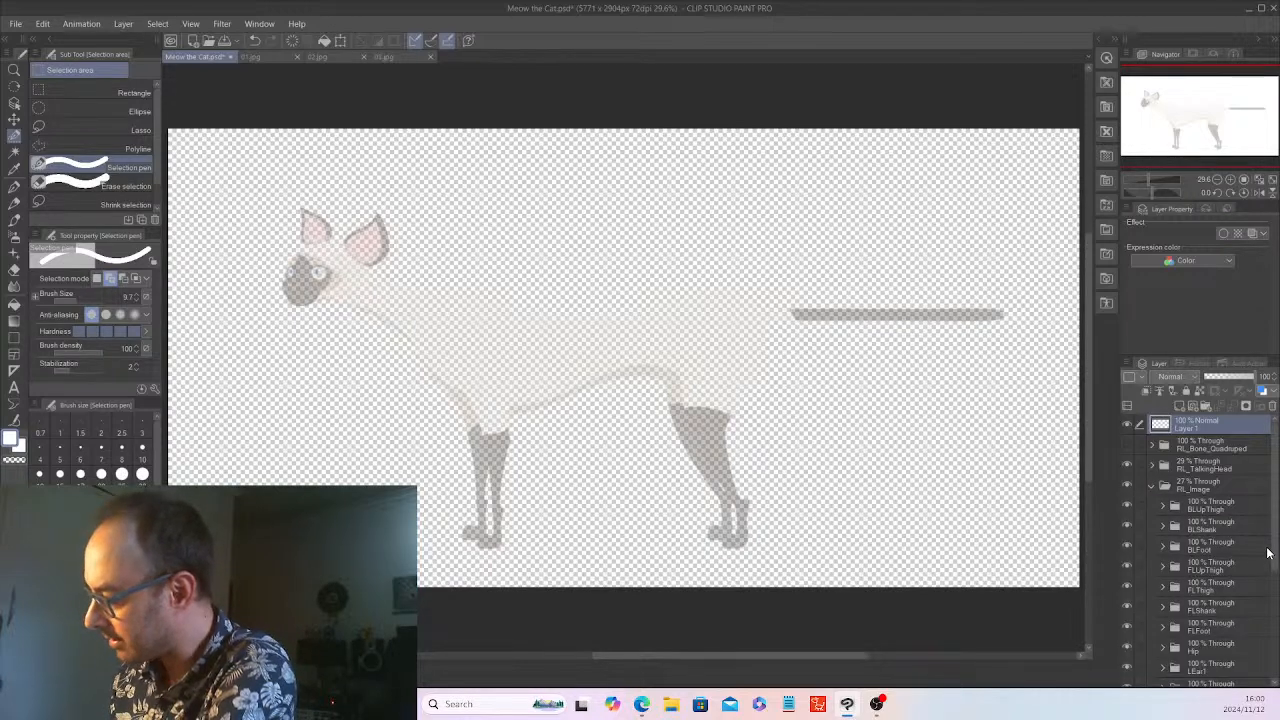
pyautogui.scroll(-2, 1268, 548)
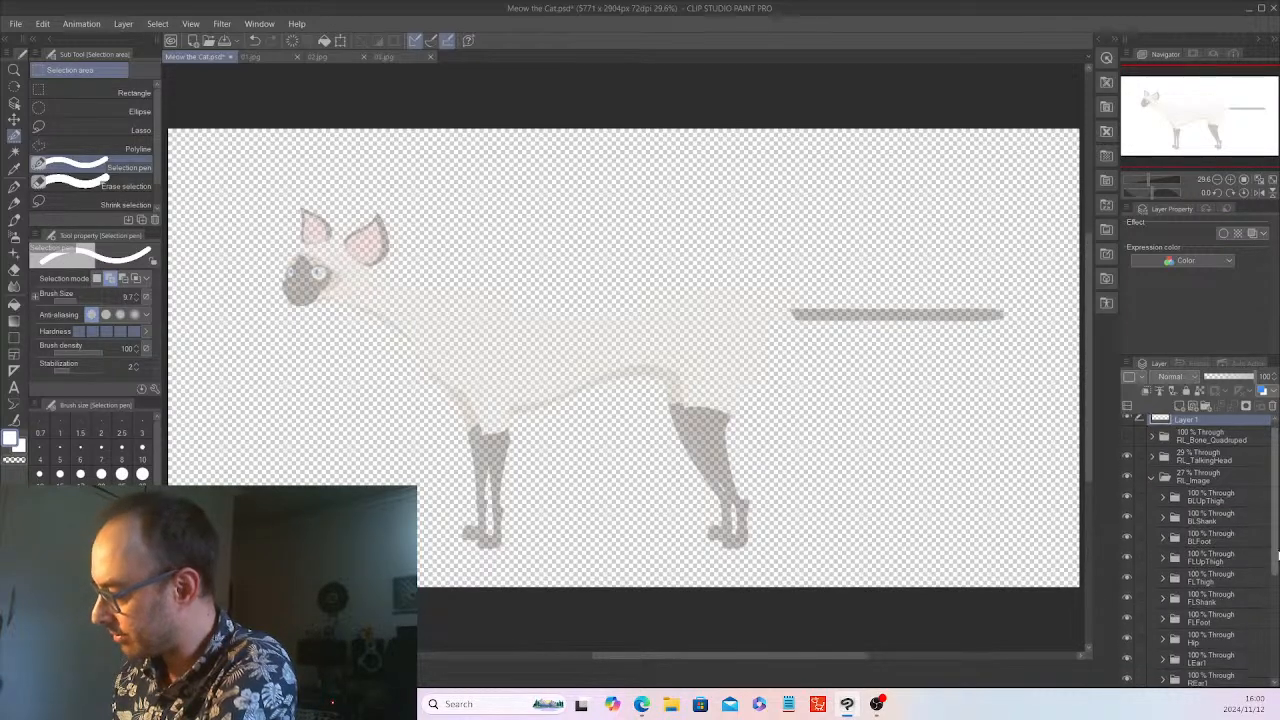
pyautogui.scroll(-2, 1216, 560)
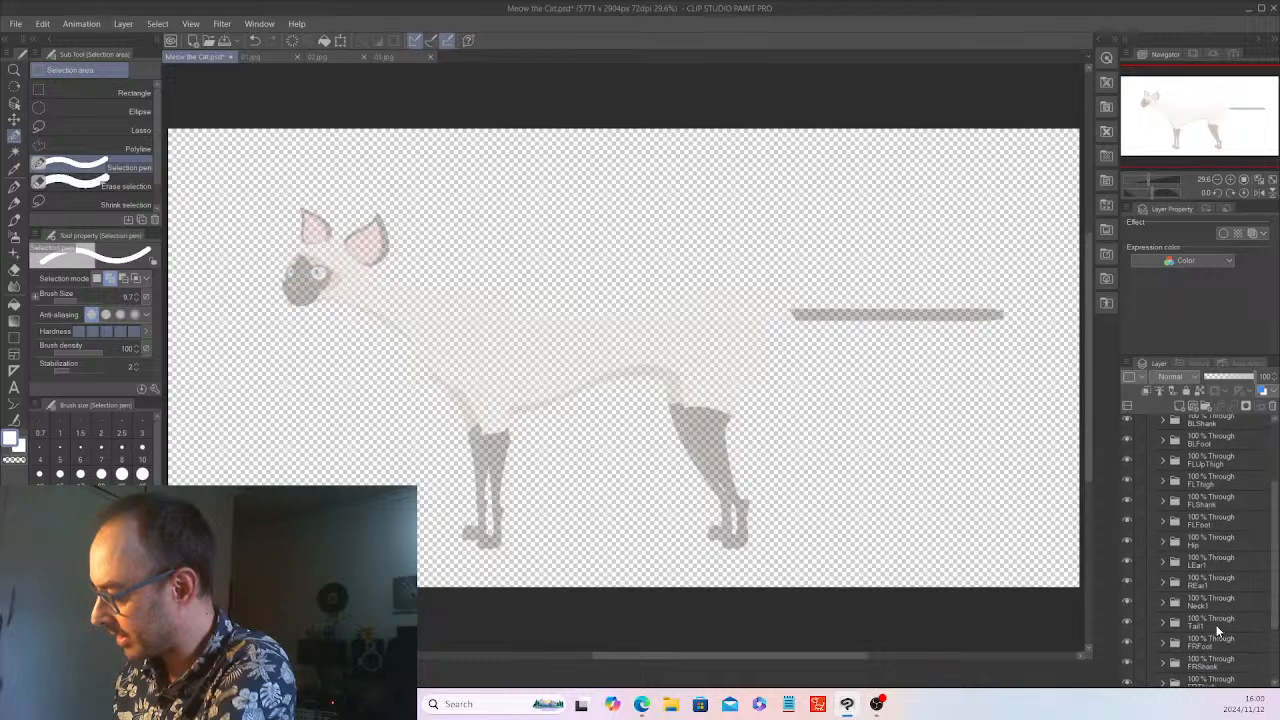
pyautogui.click(1216, 615)
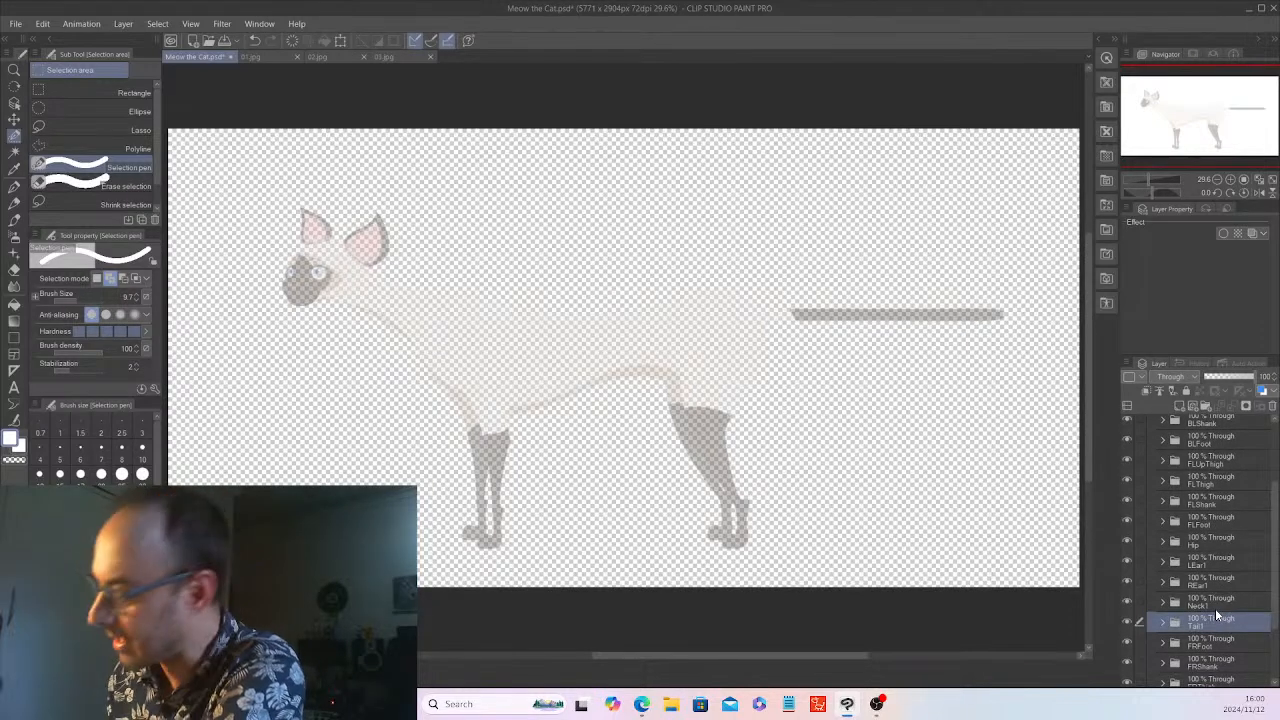
pyautogui.scroll(5, 1234, 519)
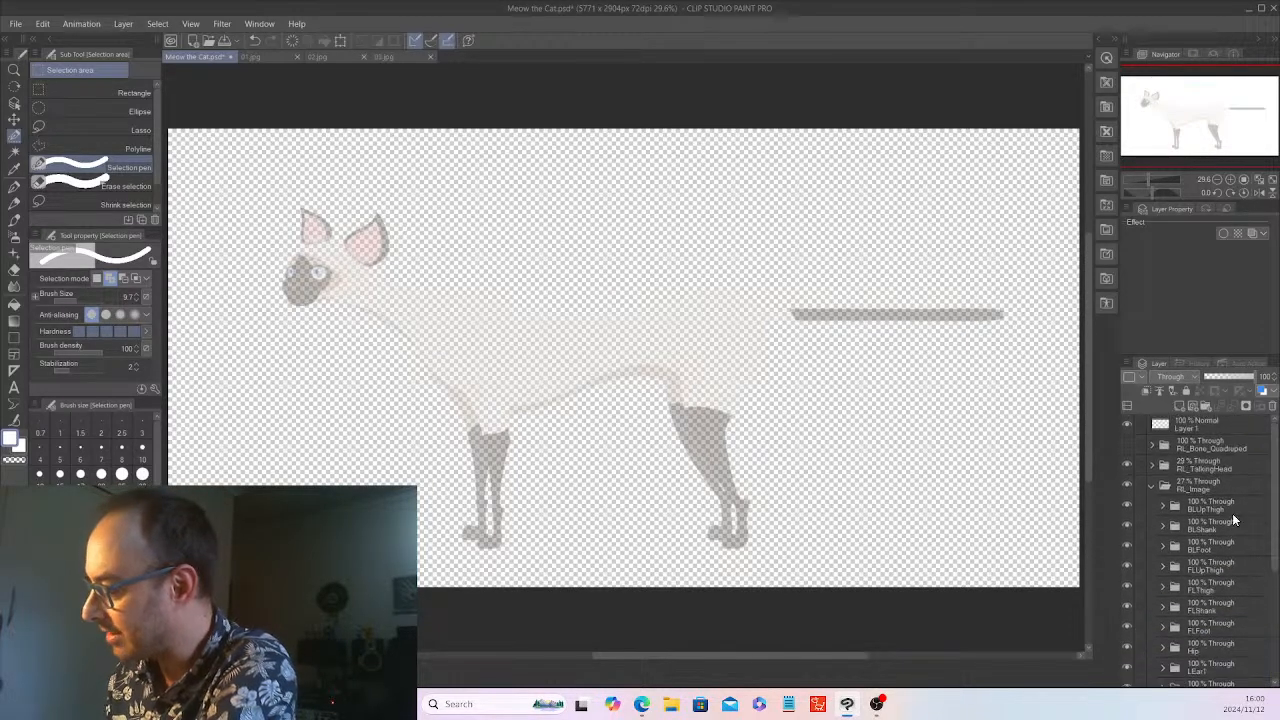
pyautogui.click(1151, 484)
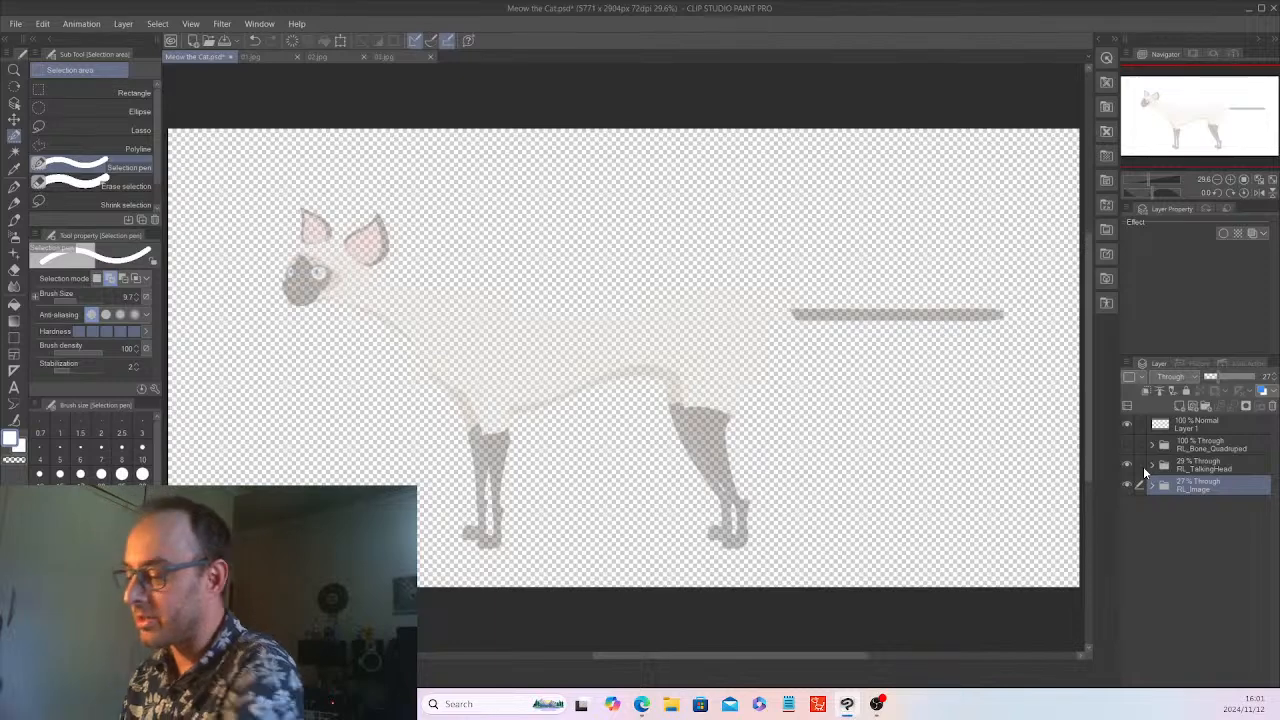
# Set the RL_Image folder's opacity to 53% and make Layer 1 active with black as the drawing colour
pyautogui.moveTo(1227, 375); pyautogui.dragTo(1230, 375)
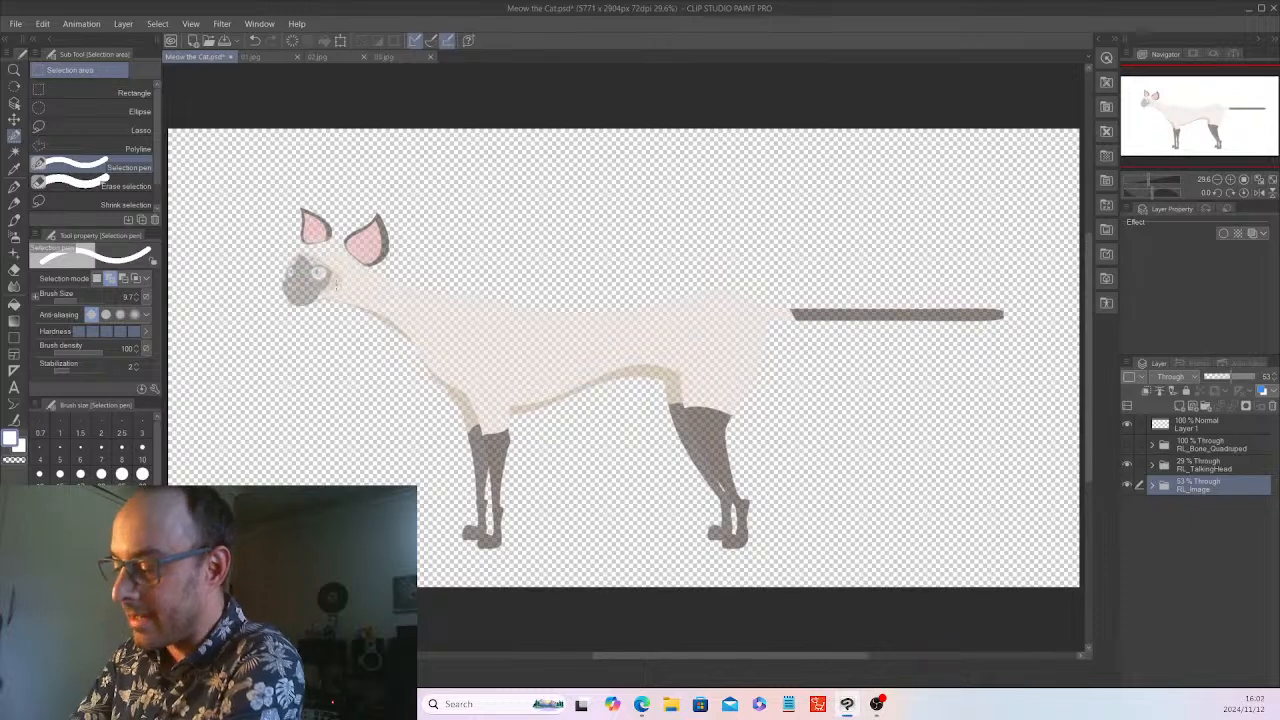
pyautogui.click(1200, 424)
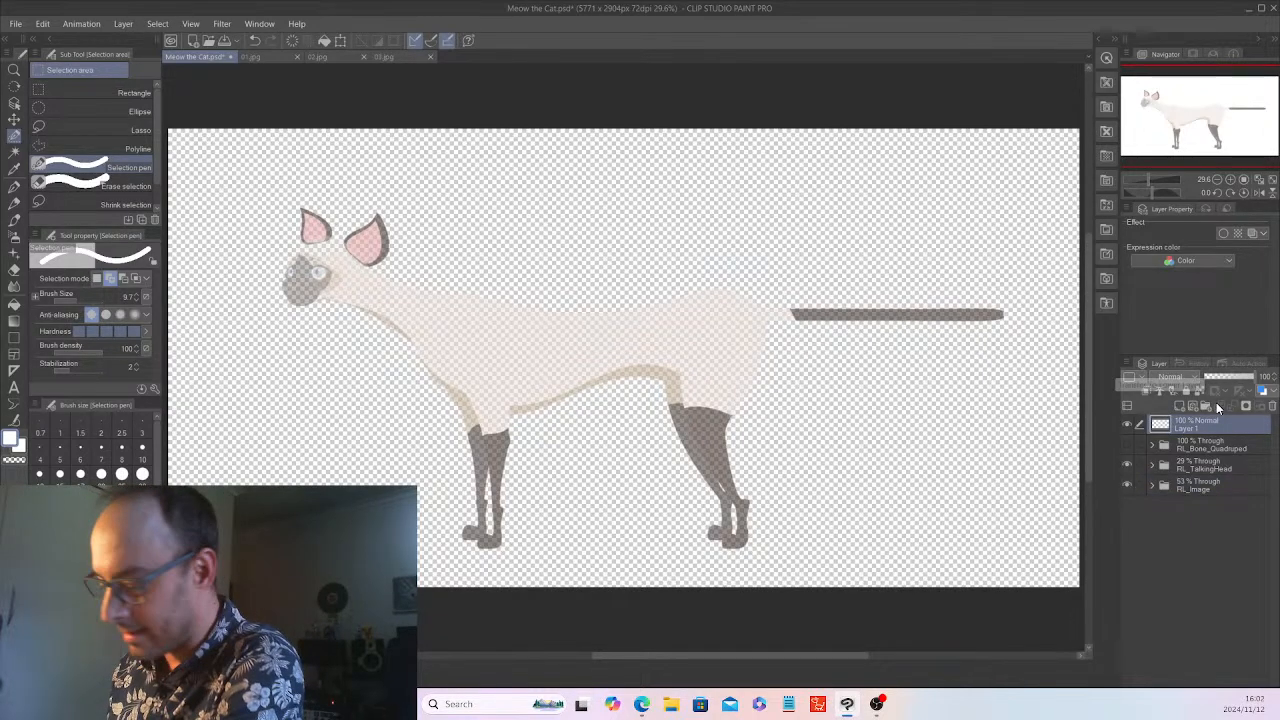
pyautogui.press('x')
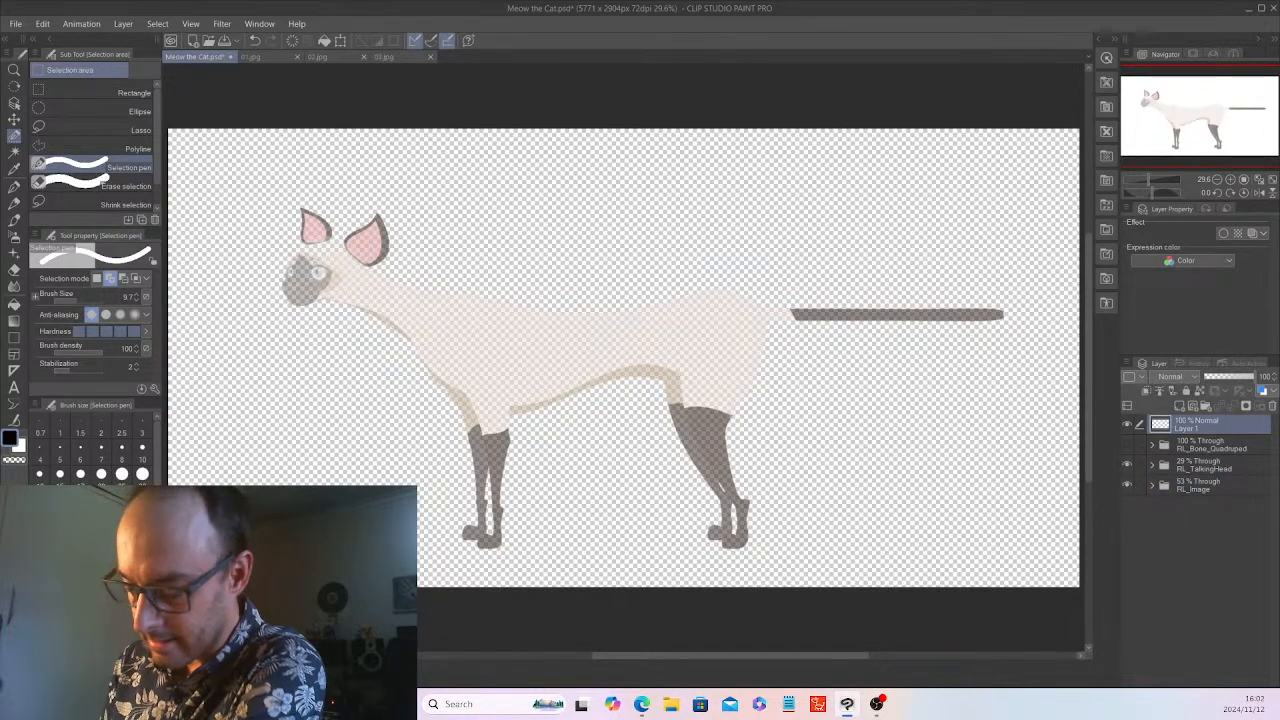
# Choose the Pencil tool, try it with a small squiggle in front of the front legs, and clear the test mark
pyautogui.click(15, 200)
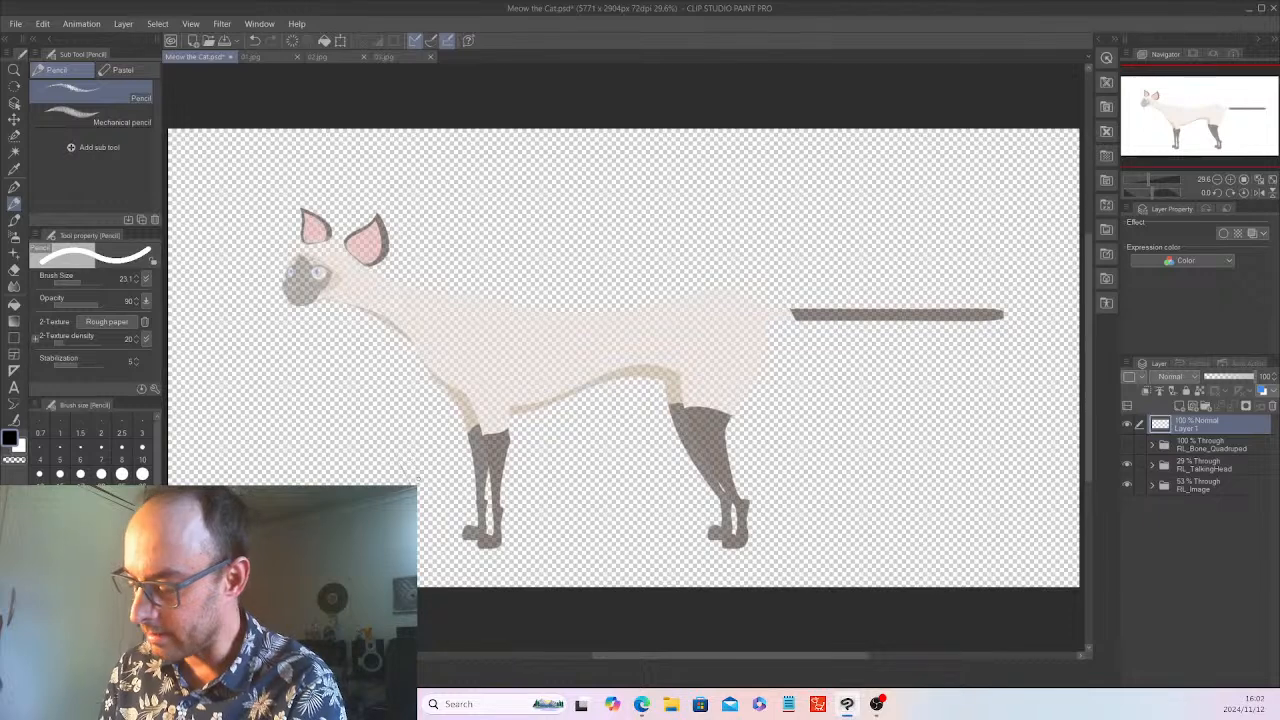
pyautogui.moveTo(352, 456); pyautogui.dragTo(394, 462)
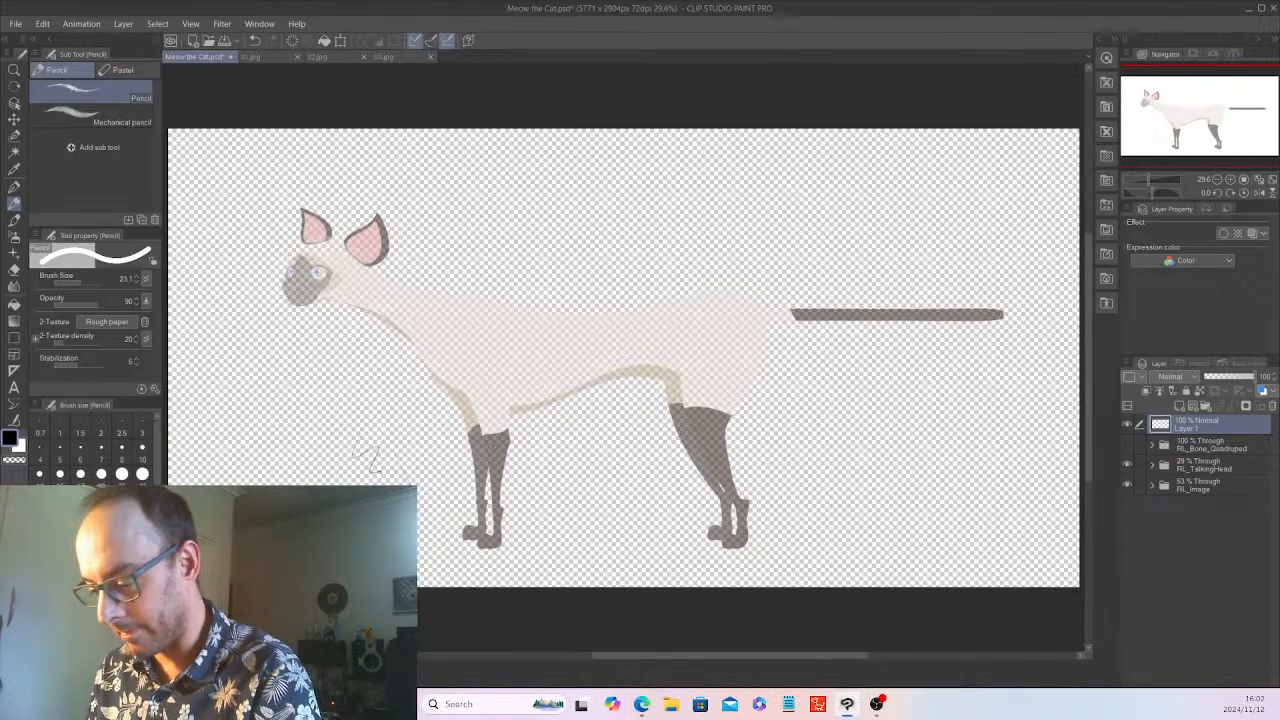
pyautogui.click(293, 40)
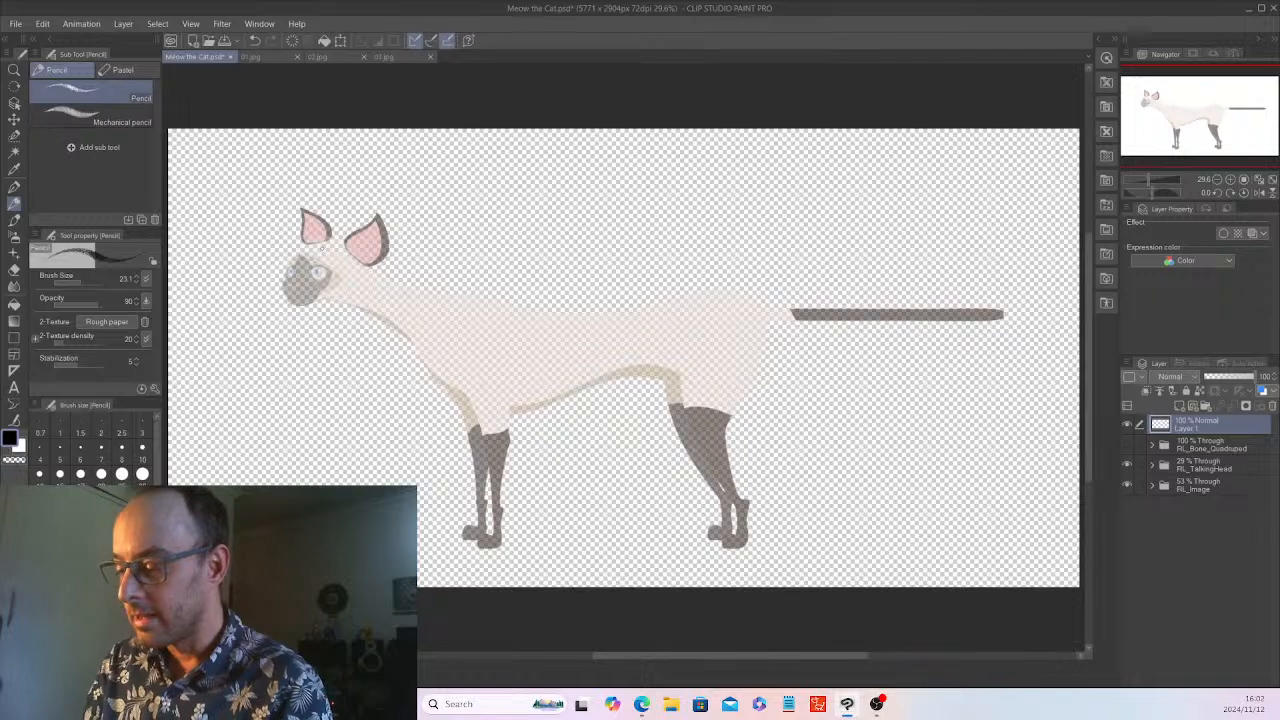
# Check the reference images 02.jpg and 03.jpg again, and return to Meow the Cat.psd
pyautogui.click(326, 57)
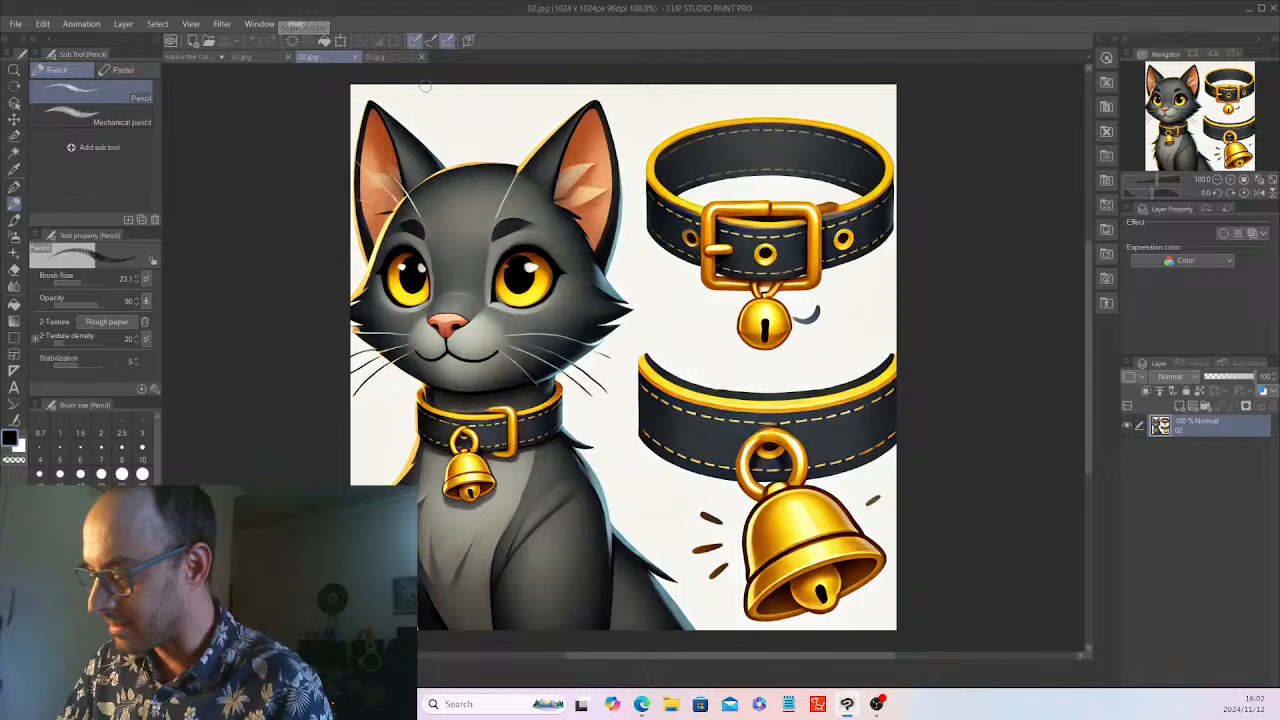
pyautogui.click(399, 57)
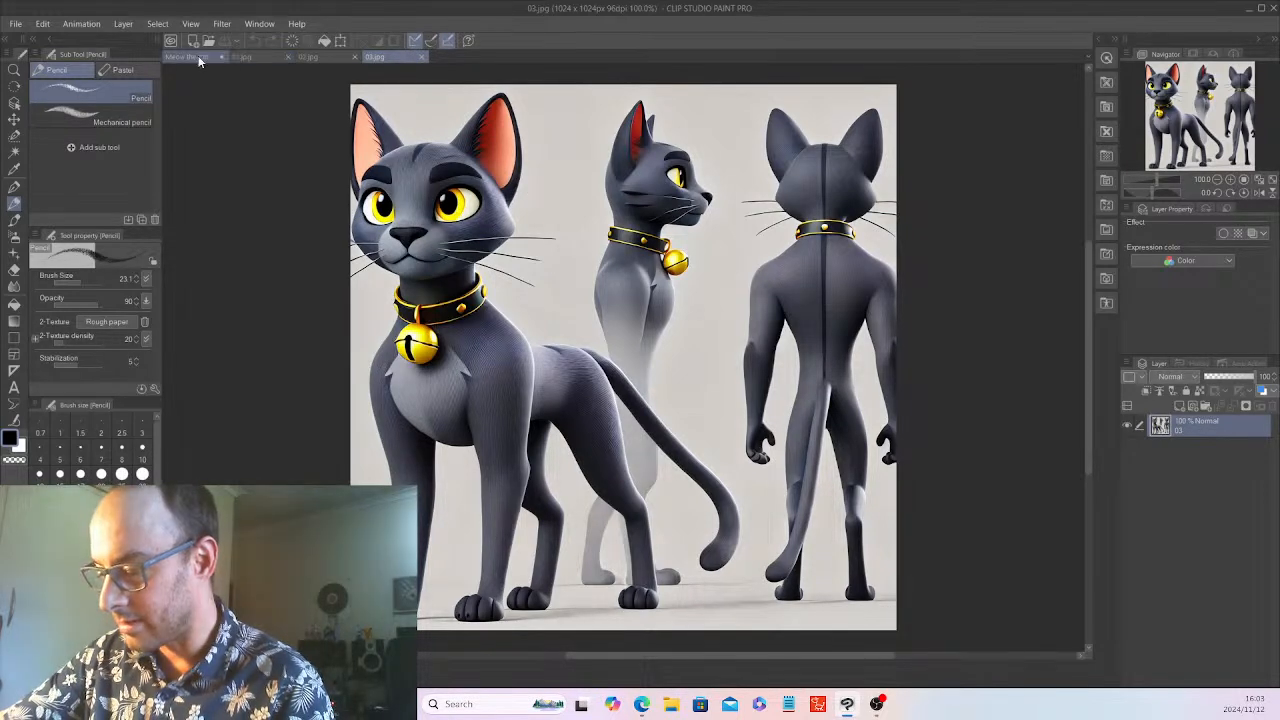
pyautogui.click(192, 57)
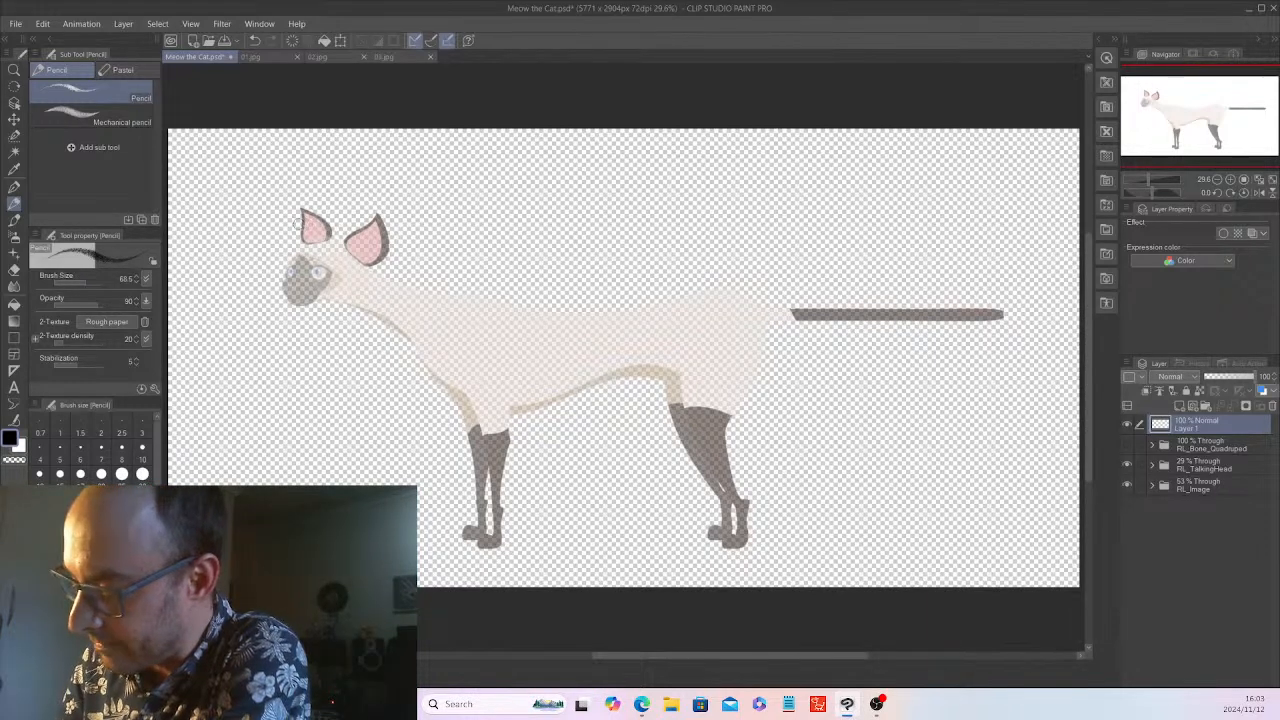
# Sketch rough construction circles for the head, neck, chest and hips over the template, and connect chest and hips with back and belly lines
pyautogui.moveTo(296, 292)
pyautogui.mouseDown()
pyautogui.moveTo(332, 298)
pyautogui.moveTo(300, 214)
pyautogui.moveTo(282, 266)
pyautogui.moveTo(350, 300)
pyautogui.moveTo(290, 220)
pyautogui.moveTo(380, 250)
pyautogui.moveTo(300, 300)
pyautogui.moveTo(340, 212)
pyautogui.moveTo(338, 292)
pyautogui.moveTo(420, 330)
pyautogui.moveTo(380, 280)
pyautogui.moveTo(430, 318)
pyautogui.moveTo(372, 272)
pyautogui.moveTo(425, 352)
pyautogui.moveTo(465, 378)
pyautogui.moveTo(420, 350)
pyautogui.moveTo(400, 310)
pyautogui.moveTo(425, 360)
pyautogui.moveTo(455, 295)
pyautogui.moveTo(444, 358)
pyautogui.mouseUp()
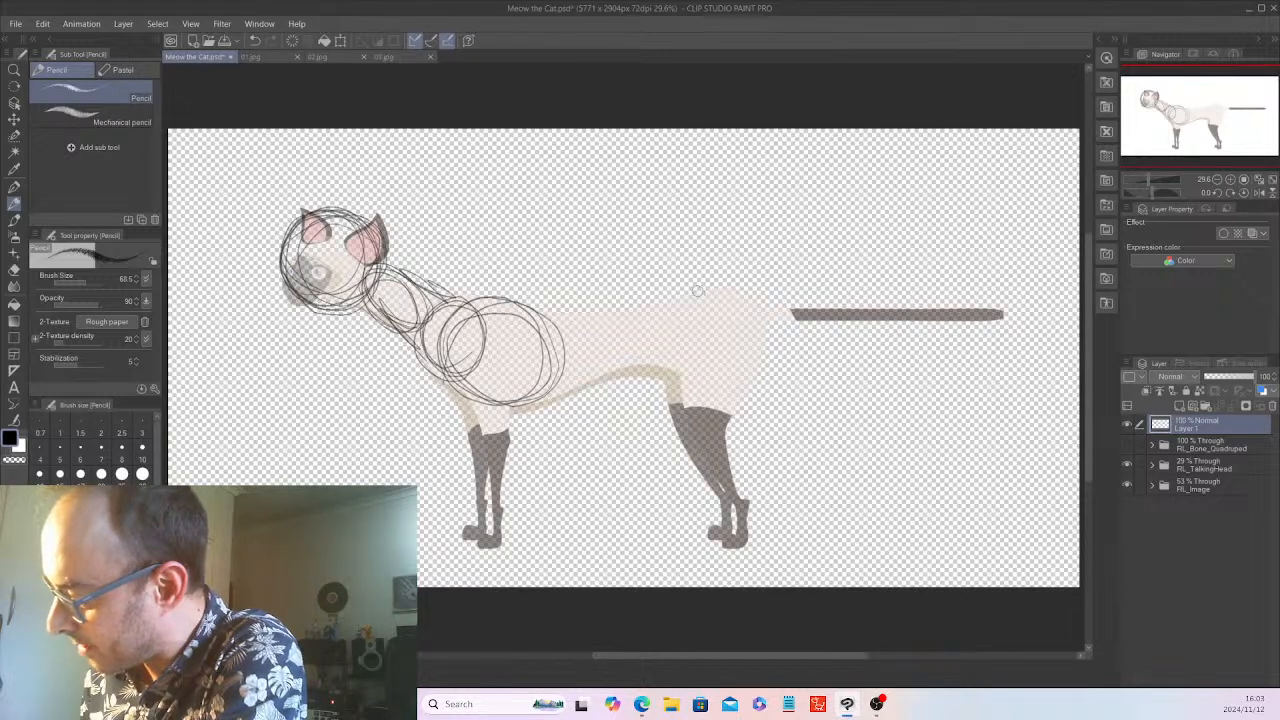
pyautogui.moveTo(694, 292)
pyautogui.mouseDown()
pyautogui.moveTo(700, 378)
pyautogui.moveTo(717, 375)
pyautogui.moveTo(706, 378)
pyautogui.mouseUp()
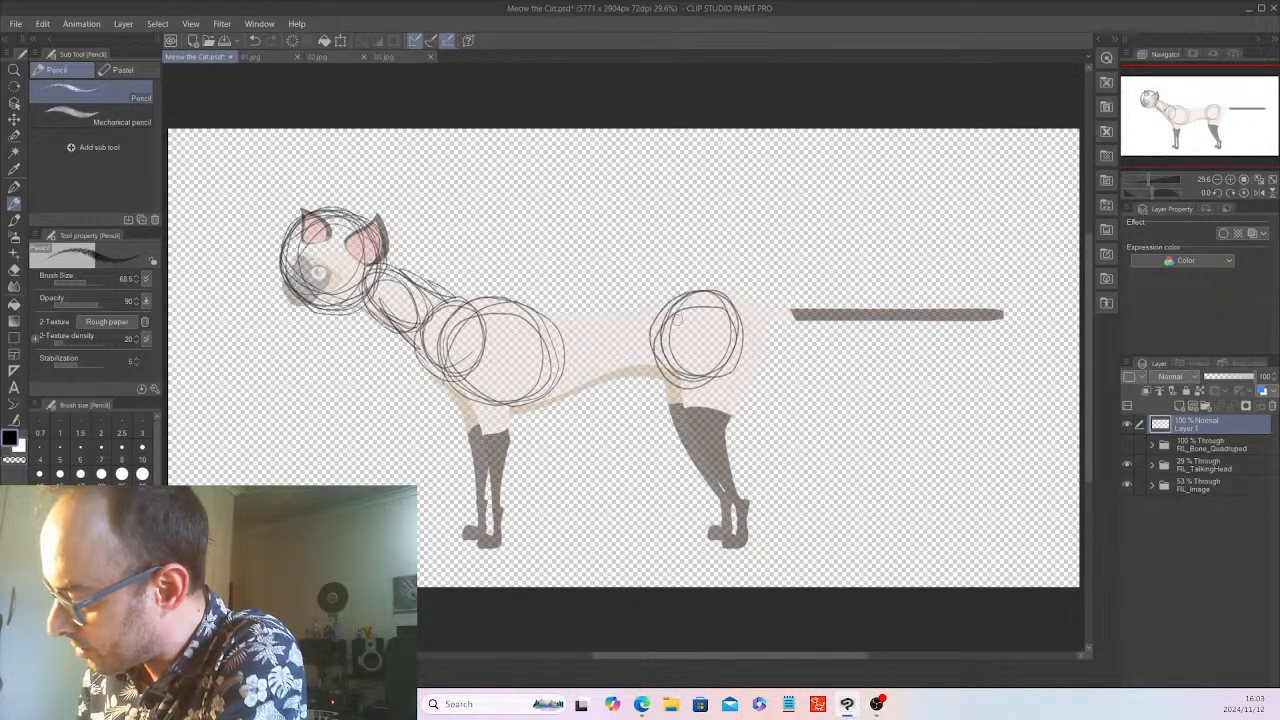
pyautogui.moveTo(544, 304)
pyautogui.mouseDown()
pyautogui.moveTo(568, 316)
pyautogui.moveTo(668, 308)
pyautogui.mouseUp()
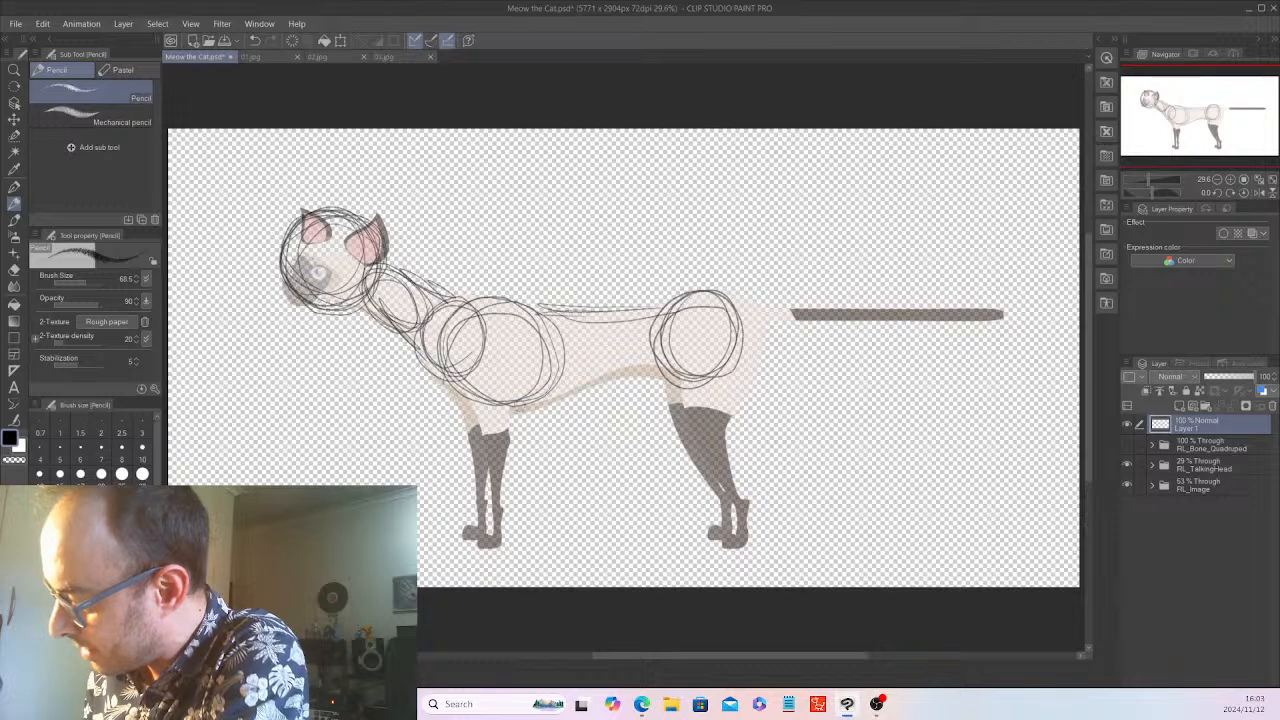
pyautogui.moveTo(518, 410)
pyautogui.mouseDown()
pyautogui.moveTo(690, 376)
pyautogui.moveTo(524, 396)
pyautogui.mouseUp()
pyautogui.moveTo(700, 380); pyautogui.dragTo(580, 392)
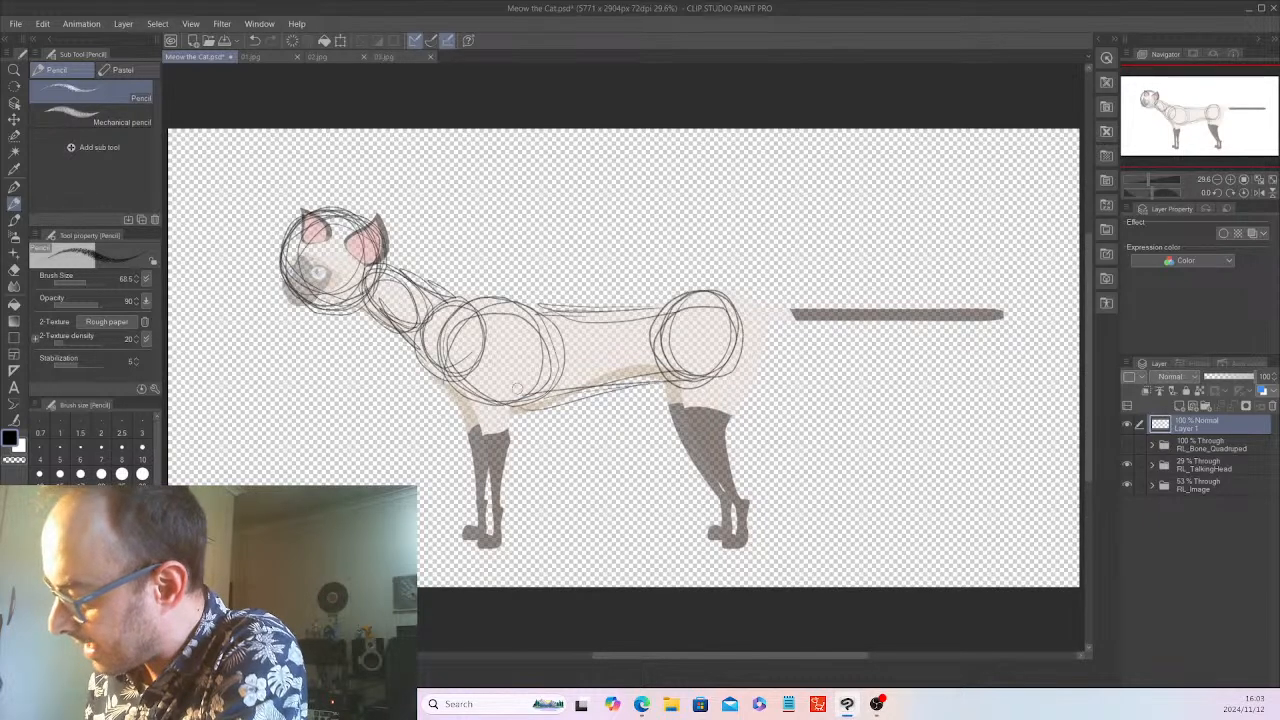
# Sketch the front leg over the template, from a small shoulder circle on the chest down to the paw
pyautogui.moveTo(490, 358); pyautogui.dragTo(482, 464)
pyautogui.moveTo(480, 410); pyautogui.dragTo(500, 532)
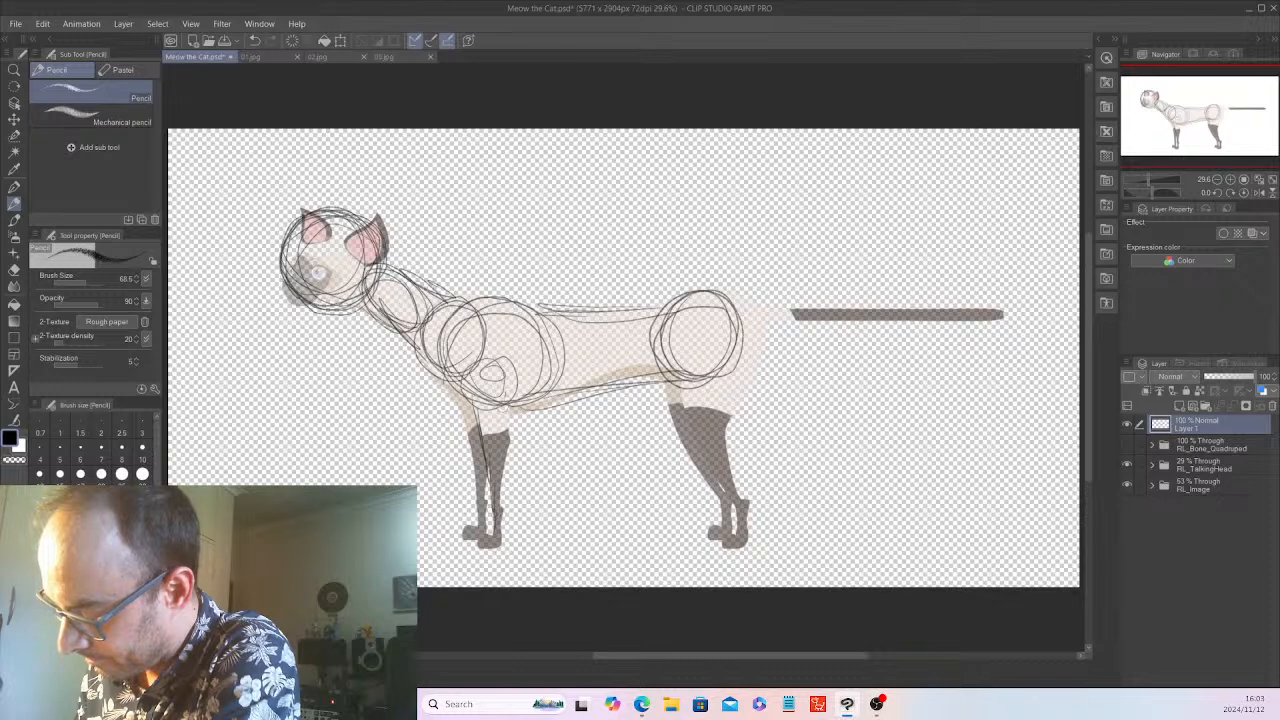
pyautogui.moveTo(500, 396); pyautogui.dragTo(506, 514)
pyautogui.moveTo(512, 456); pyautogui.dragTo(502, 544)
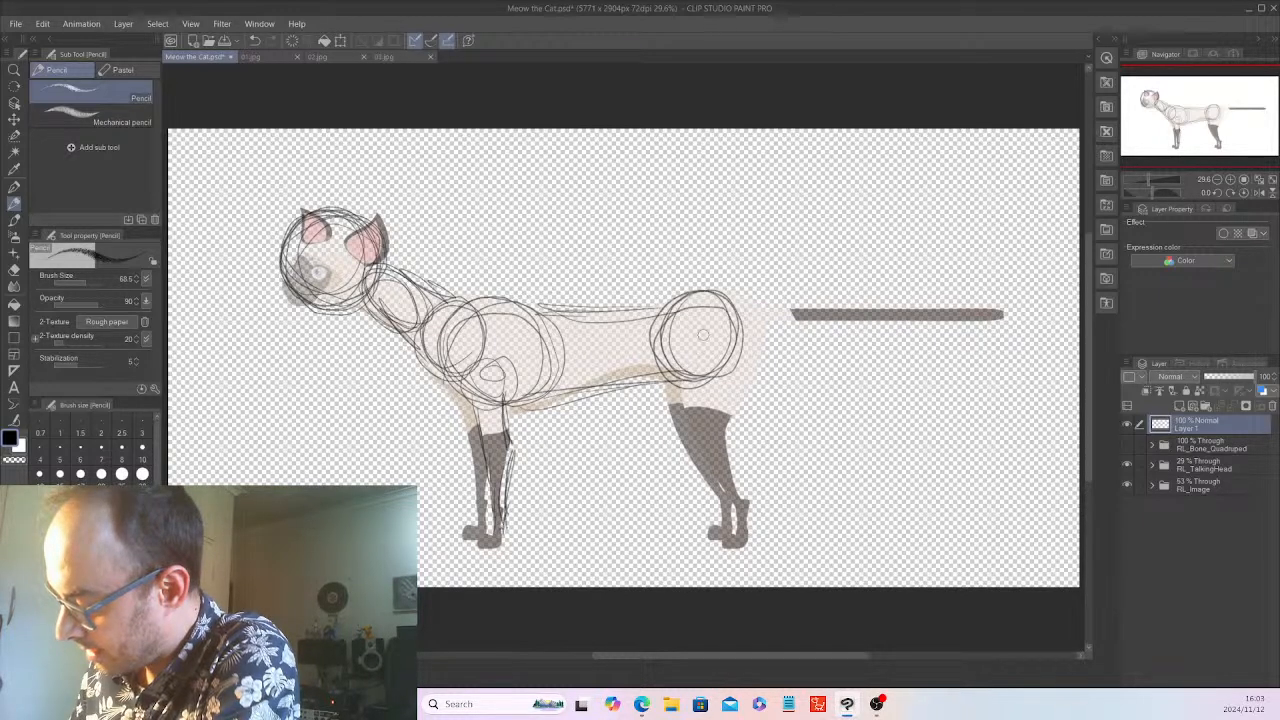
# Sketch the hind leg over the template, with overlapping thigh circles at the hip, tapering lower leg lines and a paw
pyautogui.moveTo(703, 335)
pyautogui.mouseDown()
pyautogui.moveTo(722, 390)
pyautogui.moveTo(700, 340)
pyautogui.moveTo(682, 382)
pyautogui.moveTo(700, 342)
pyautogui.moveTo(722, 390)
pyautogui.moveTo(684, 412)
pyautogui.mouseUp()
pyautogui.moveTo(678, 358); pyautogui.dragTo(686, 434)
pyautogui.moveTo(680, 384); pyautogui.dragTo(712, 494)
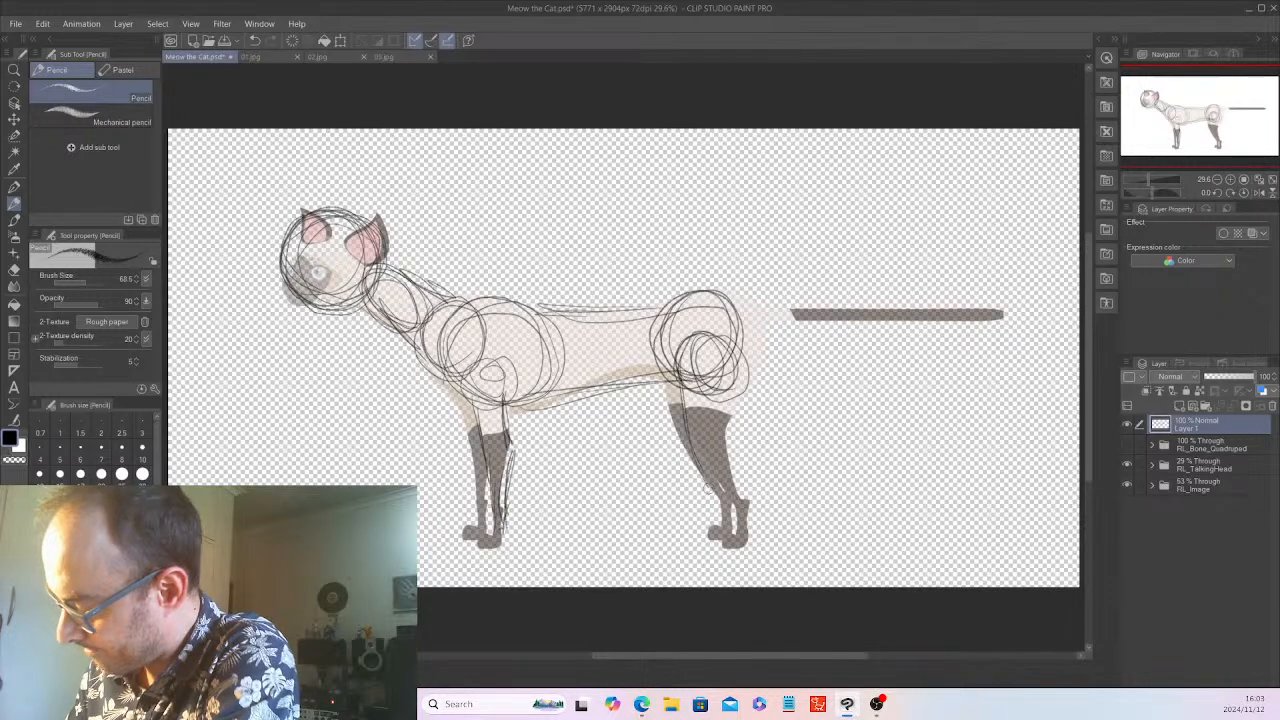
pyautogui.moveTo(732, 378); pyautogui.dragTo(716, 478)
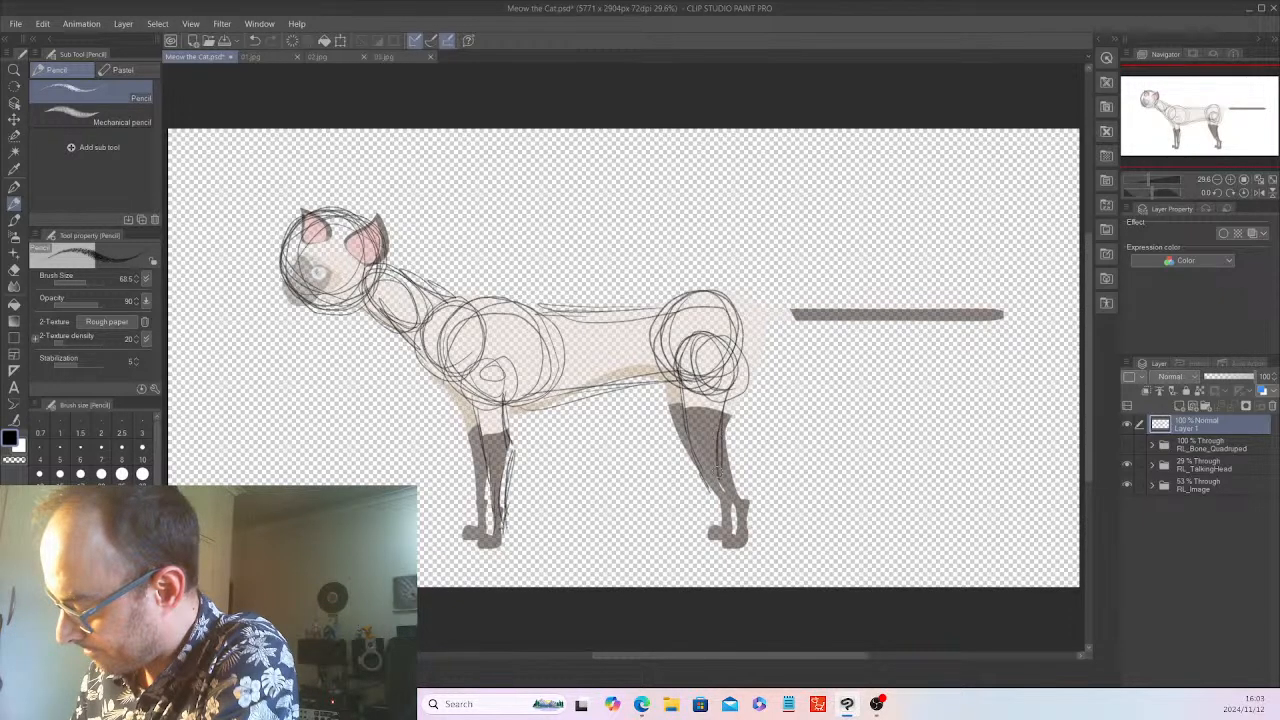
pyautogui.moveTo(726, 402); pyautogui.dragTo(722, 540)
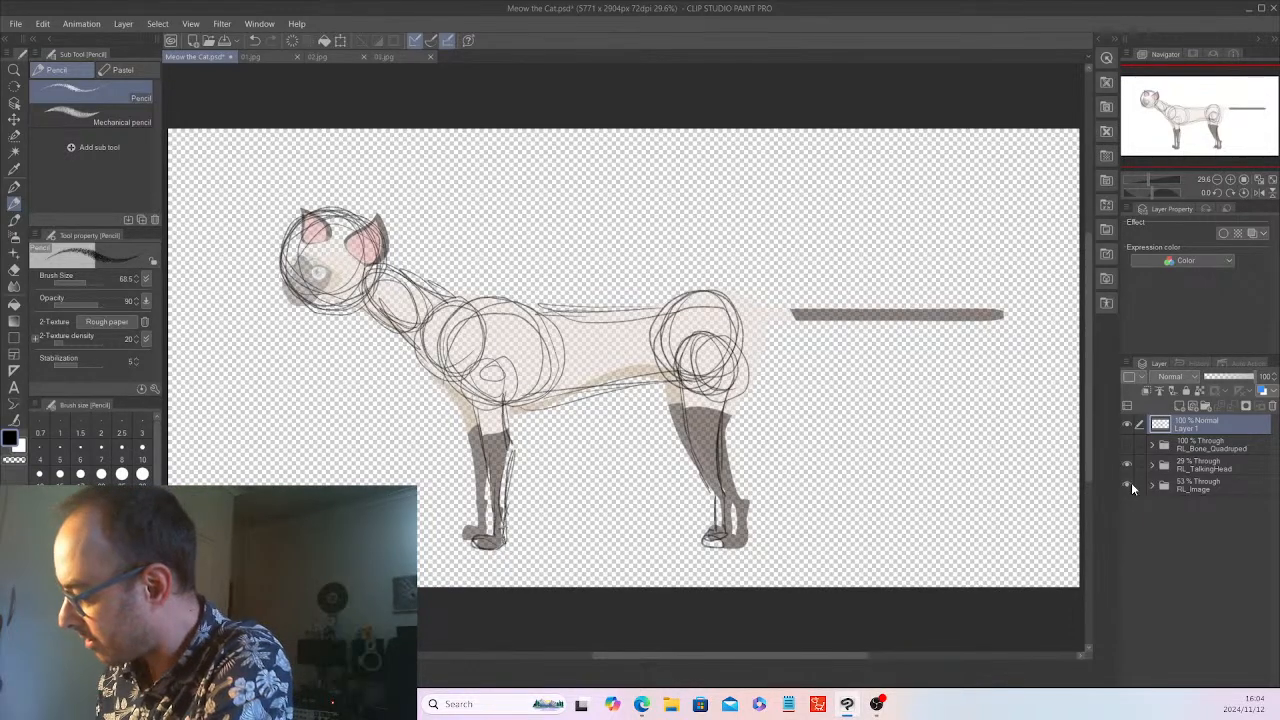
# Sketch a long, straight tail behind the hips using RL_Image as a guide, and hide the RL_TalkingHead and RL_Image folders
pyautogui.click(1131, 482)
pyautogui.click(1127, 464)
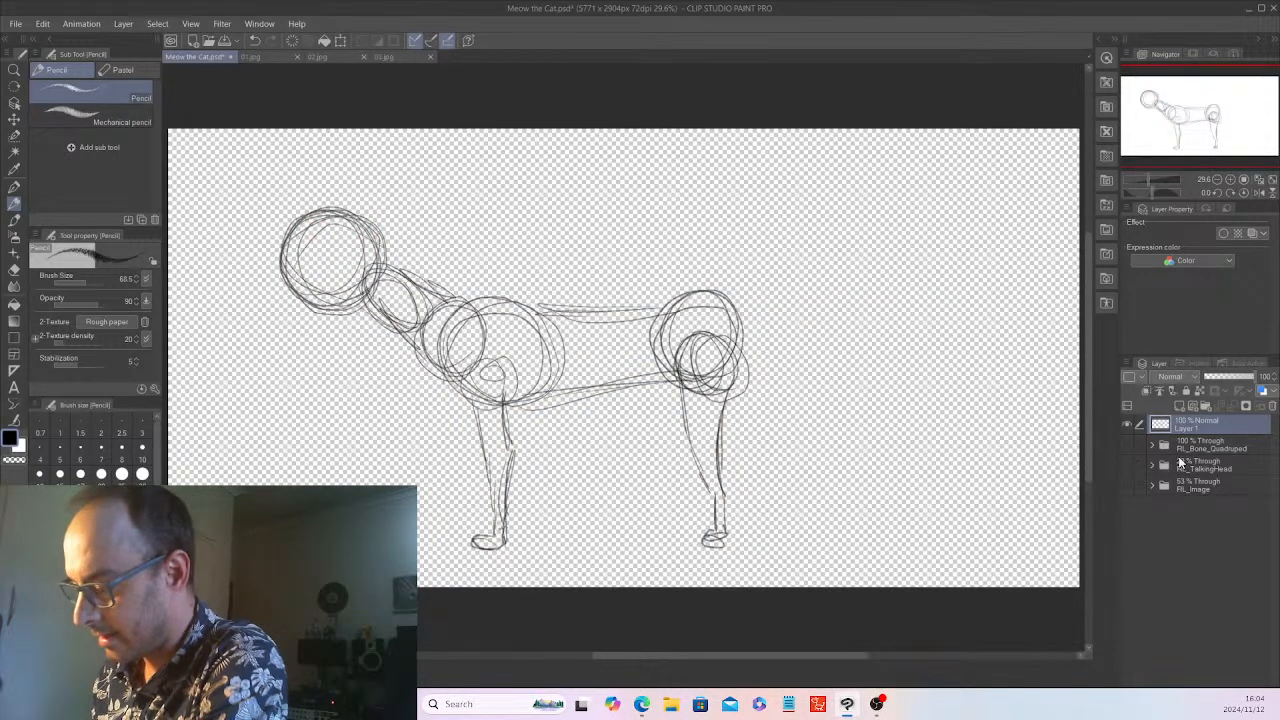
pyautogui.moveTo(735, 306); pyautogui.dragTo(955, 293)
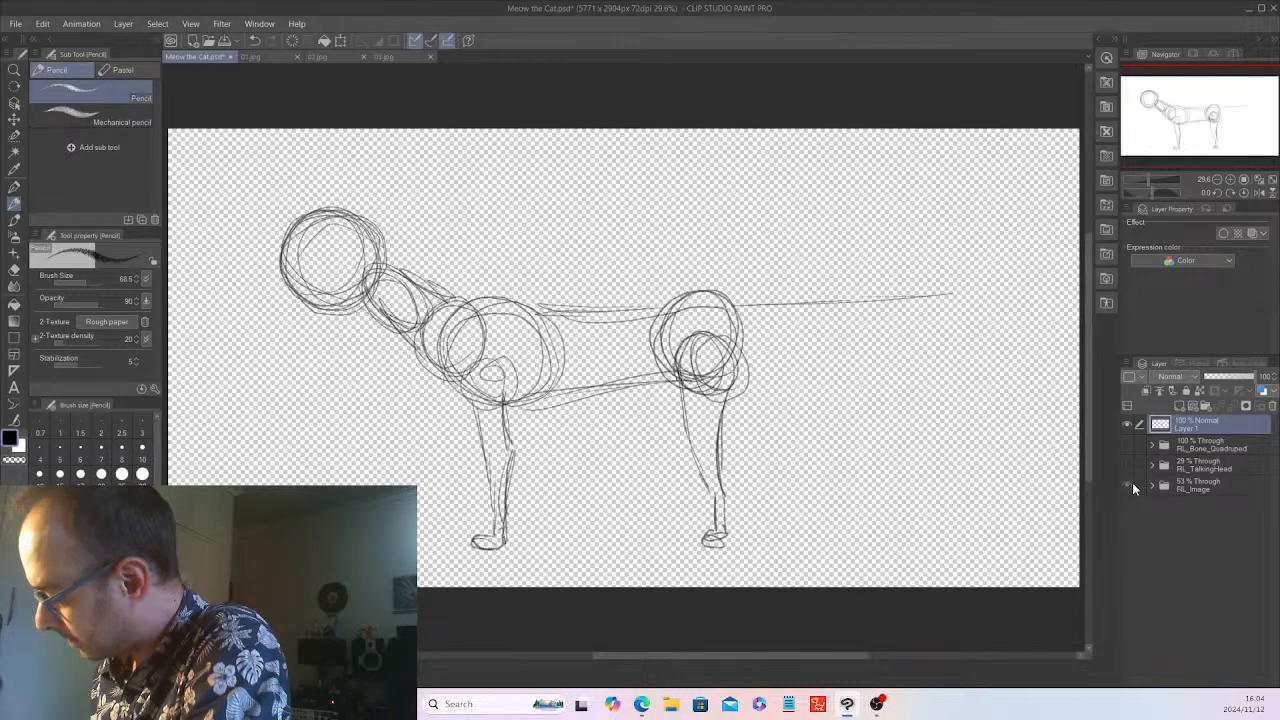
pyautogui.click(1132, 482)
pyautogui.moveTo(738, 306)
pyautogui.mouseDown()
pyautogui.moveTo(980, 300)
pyautogui.moveTo(760, 322)
pyautogui.moveTo(808, 322)
pyautogui.mouseUp()
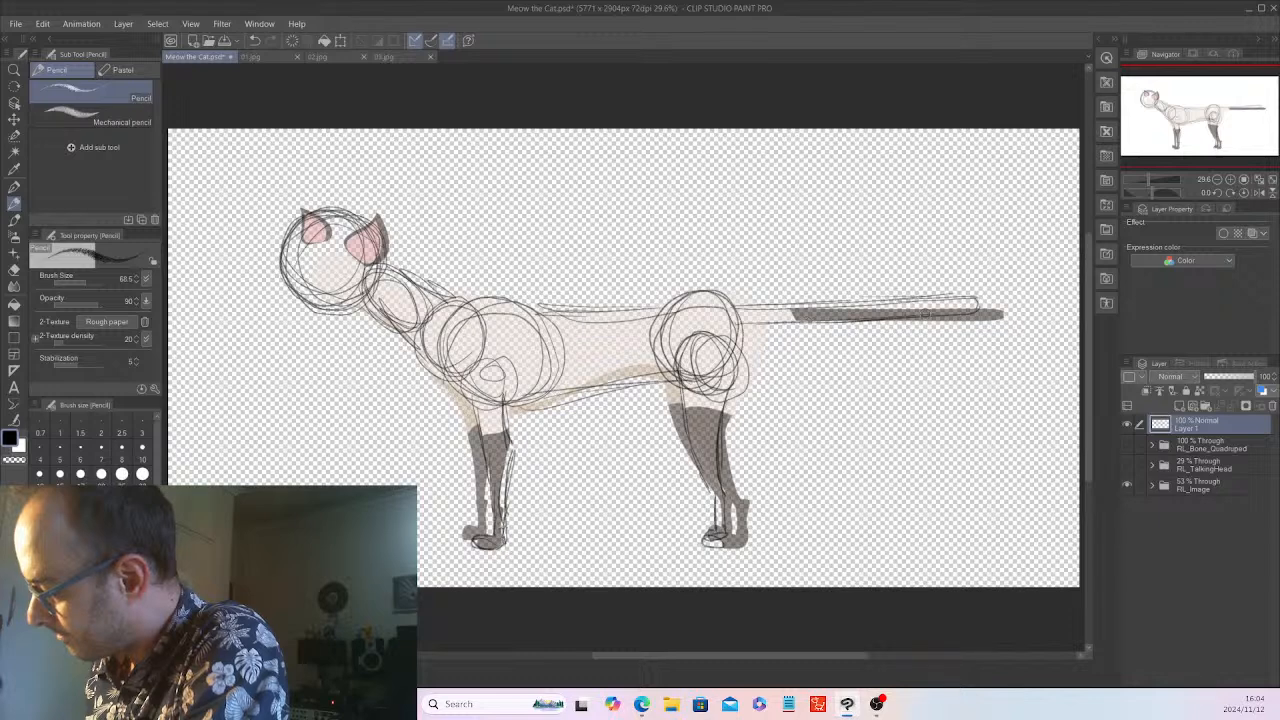
pyautogui.click(1129, 484)
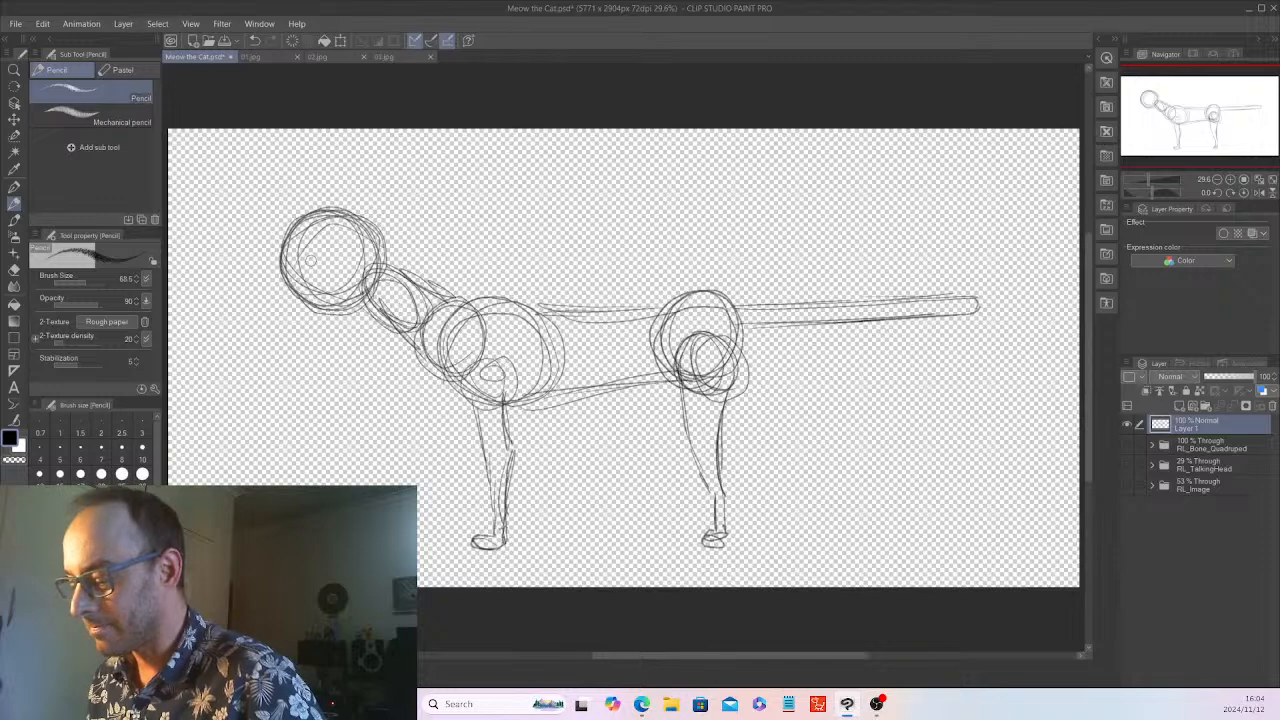
# Compare the rough body with the cats in 03.jpg, 01.jpg and 02.jpg, and return to Meow the Cat.psd
pyautogui.click(383, 56)
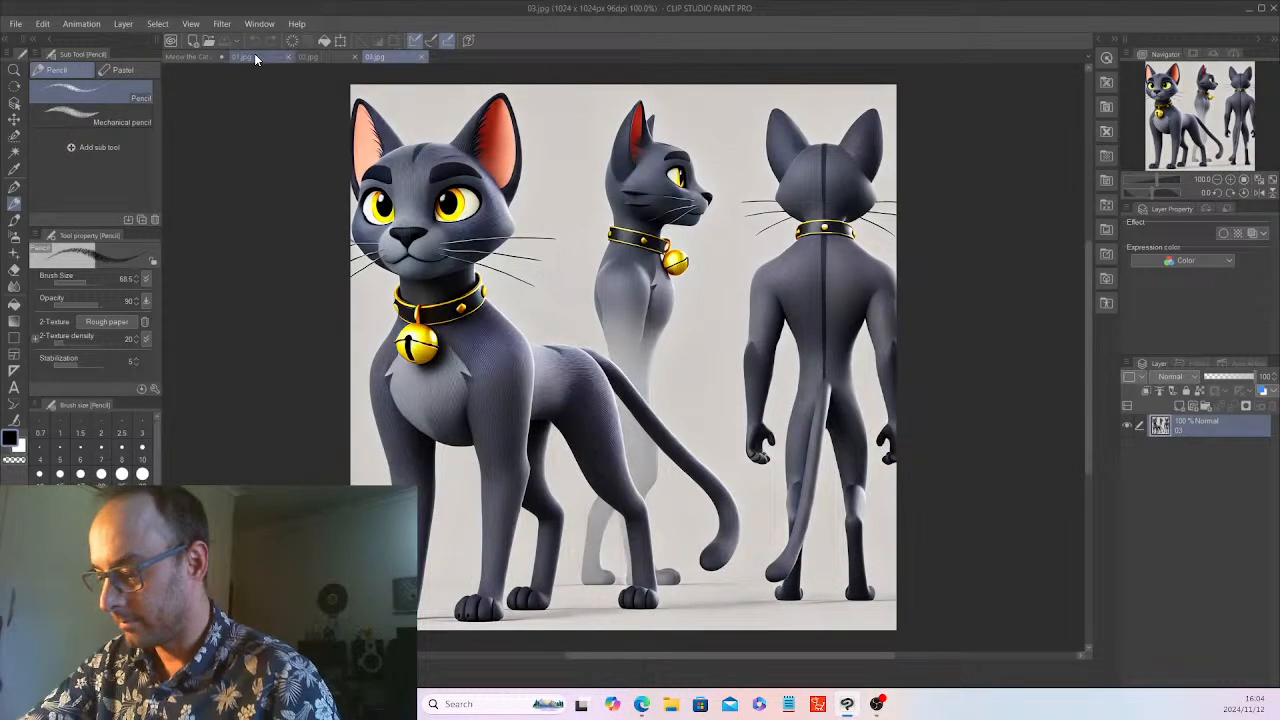
pyautogui.click(284, 58)
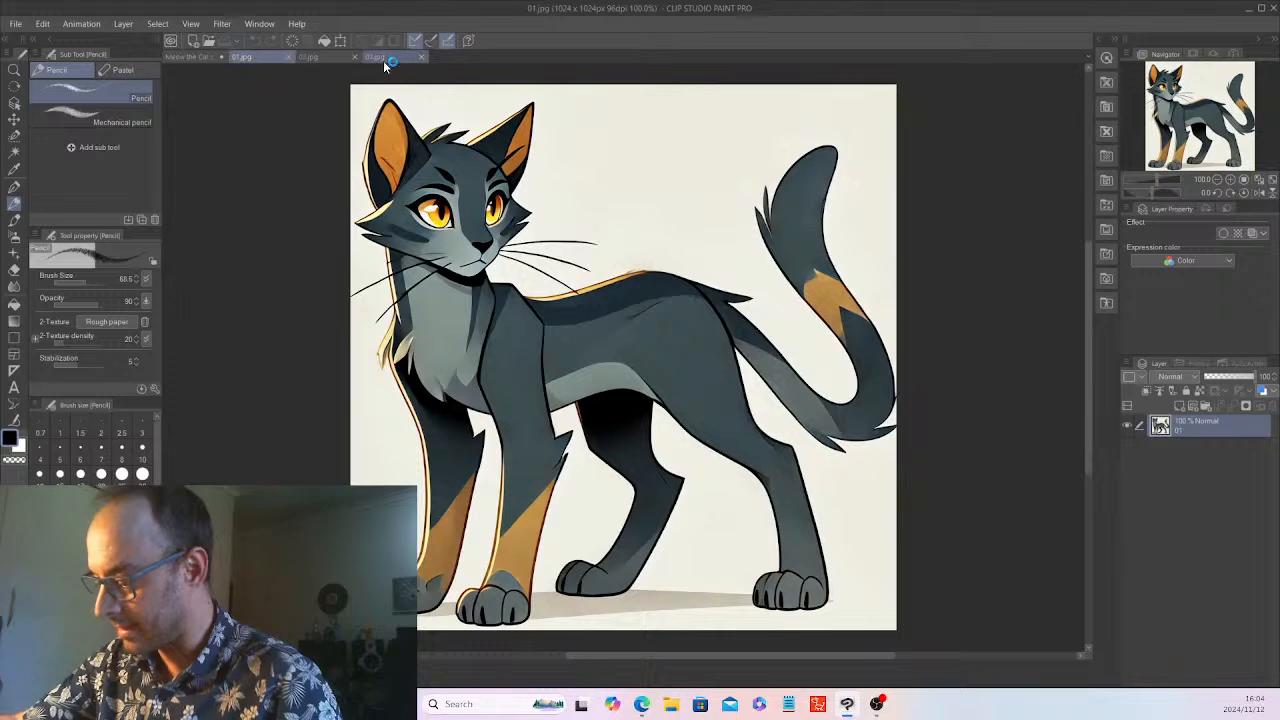
pyautogui.click(307, 56)
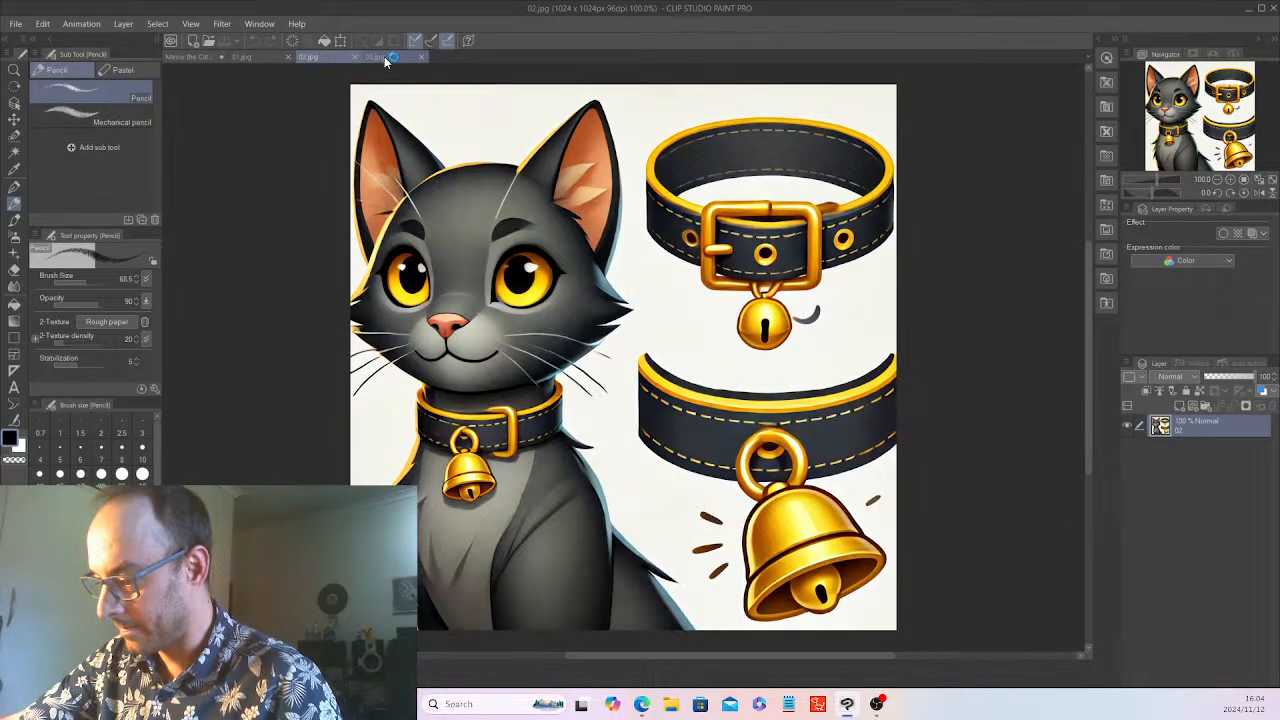
pyautogui.click(392, 57)
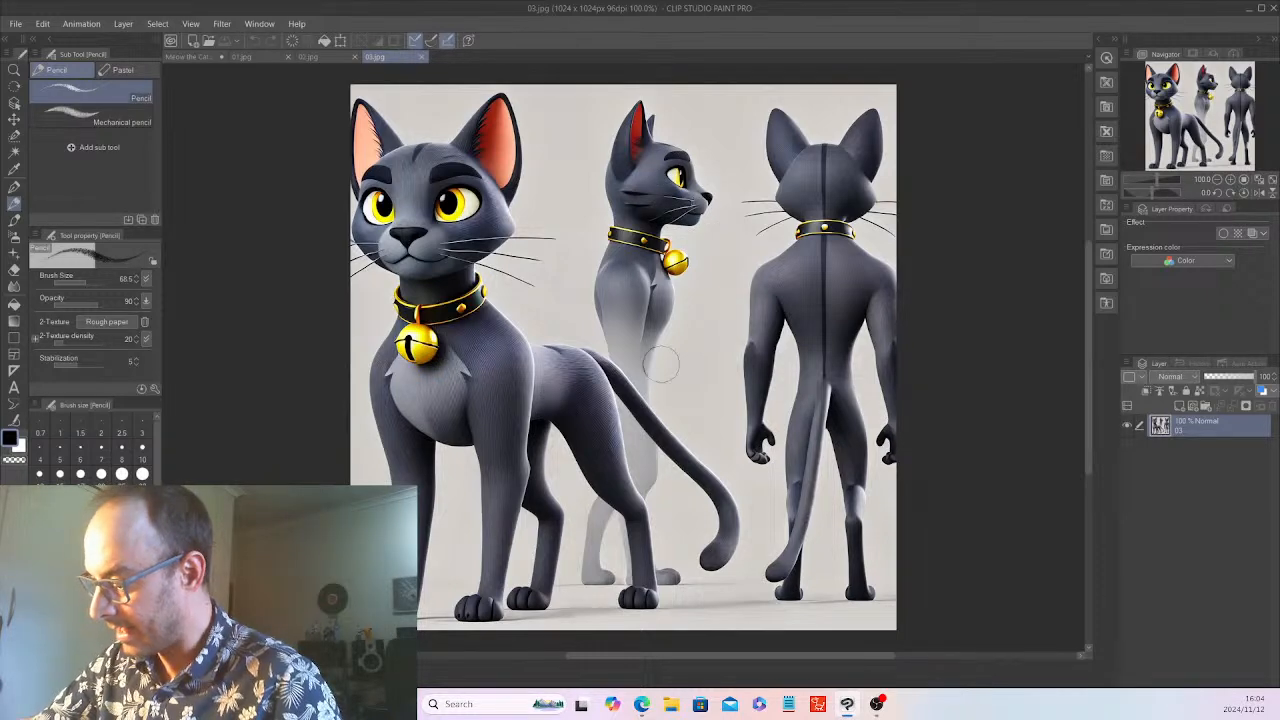
pyautogui.click(194, 56)
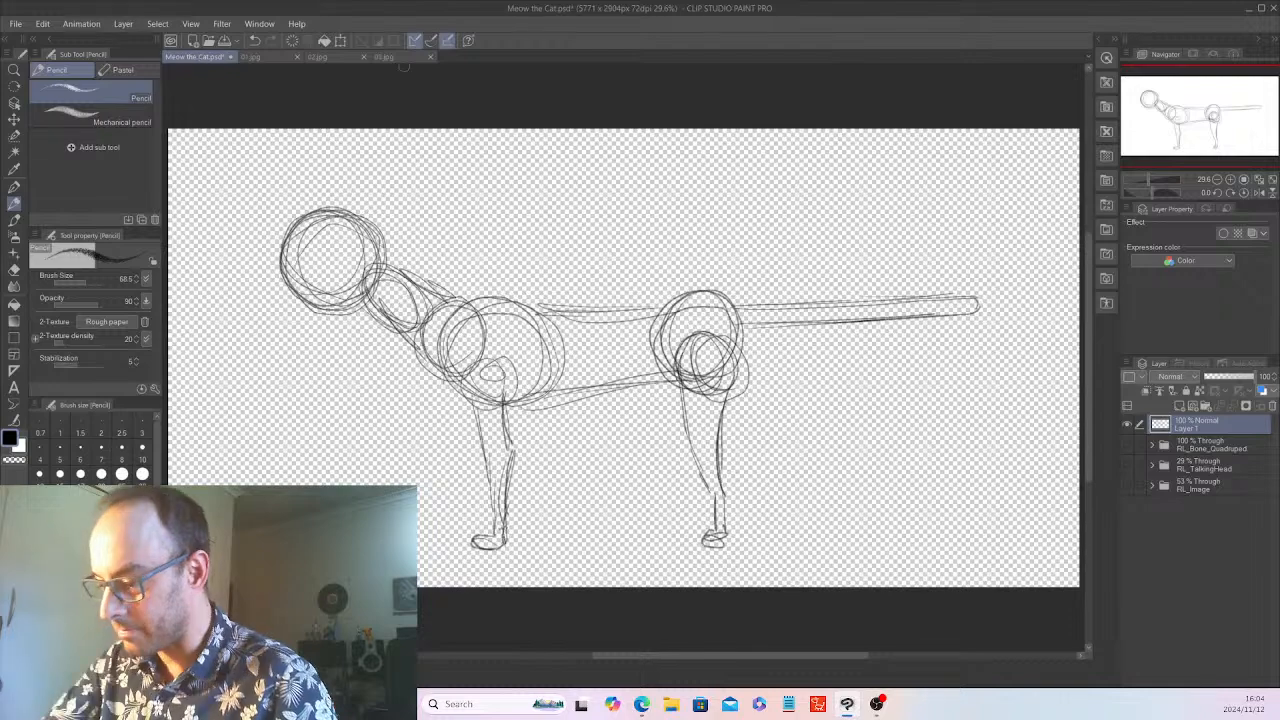
pyautogui.click(386, 58)
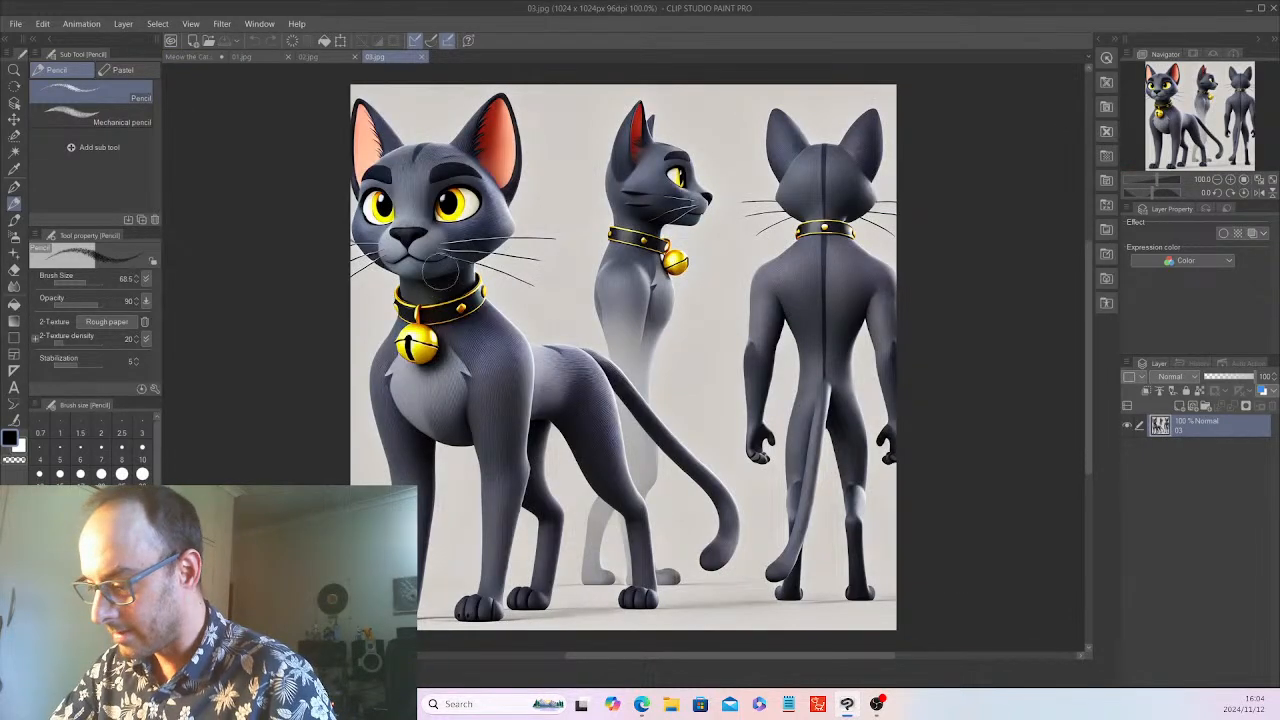
pyautogui.click(202, 56)
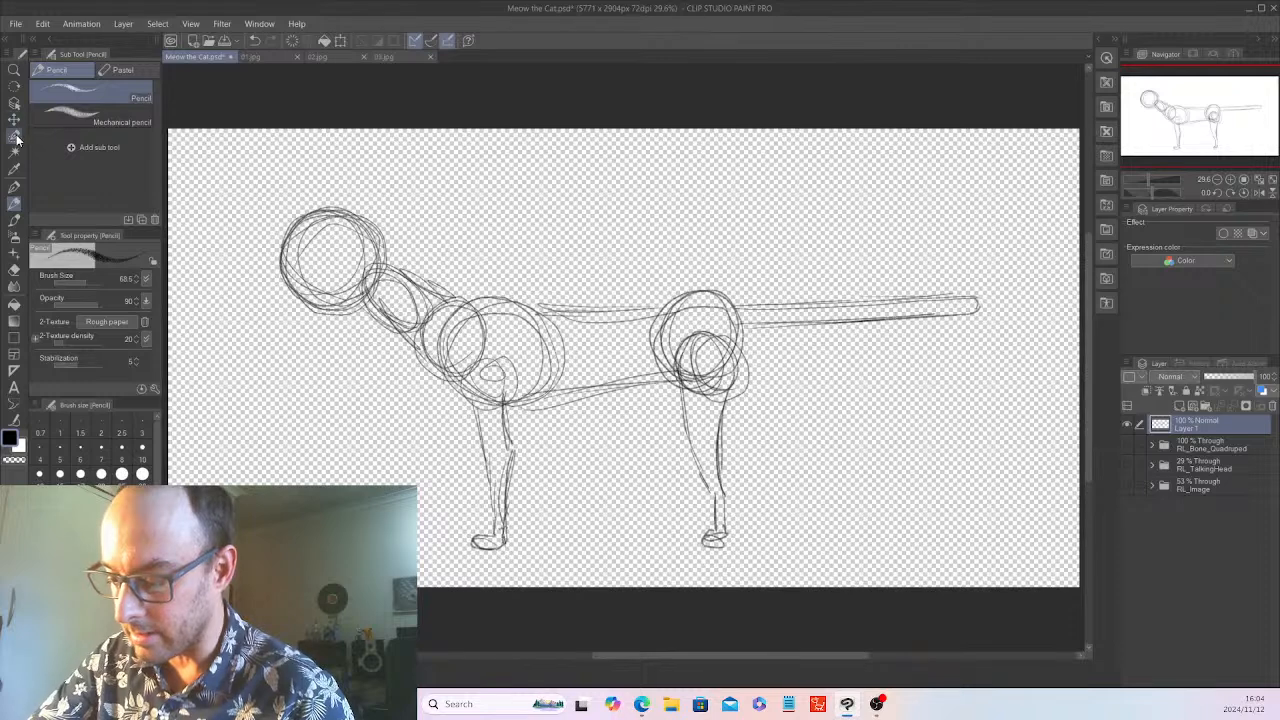
# Erase the head and neck circles in front of the chest with the Hard eraser at a size of about 115
pyautogui.click(14, 268)
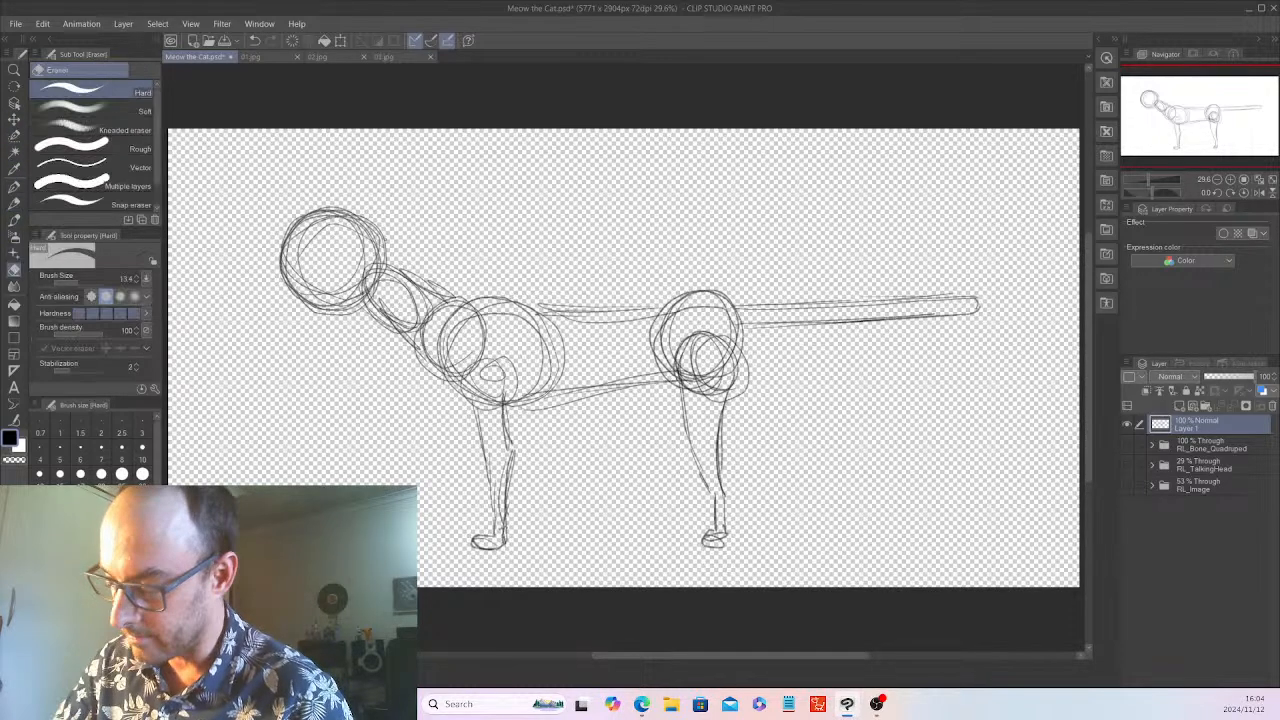
pyautogui.moveTo(80, 279); pyautogui.dragTo(88, 278)
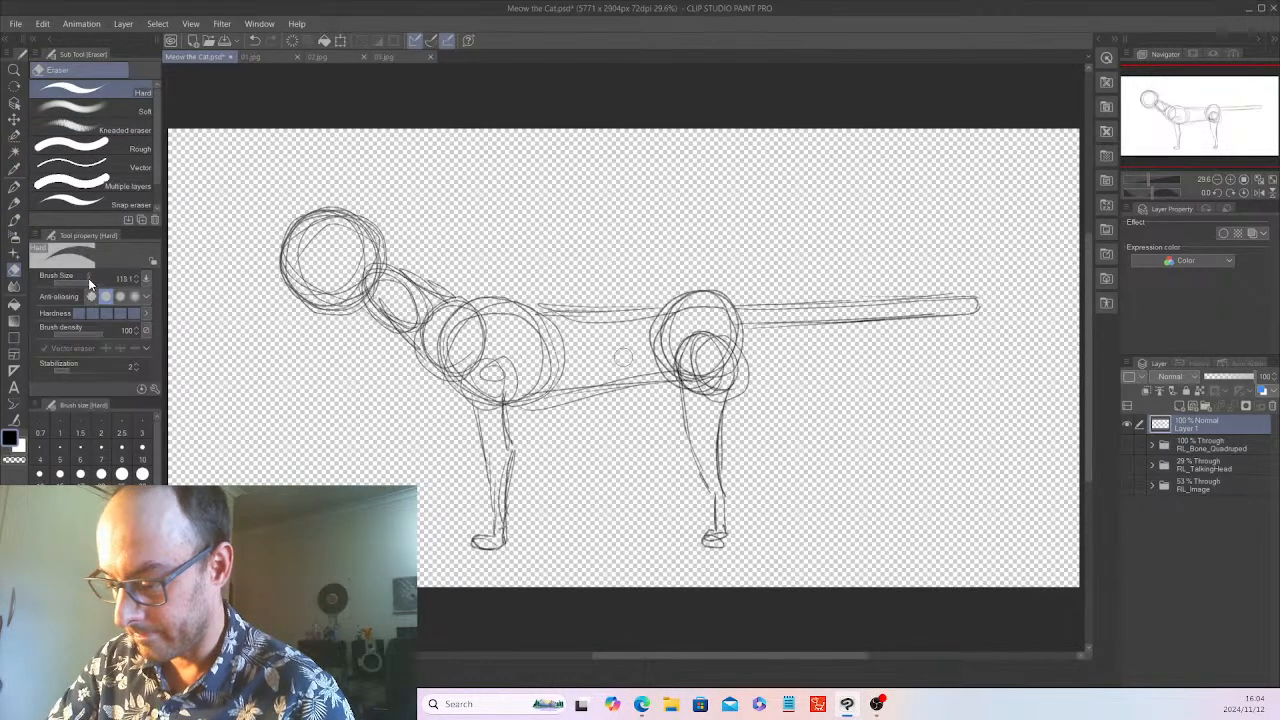
pyautogui.moveTo(324, 346)
pyautogui.mouseDown()
pyautogui.moveTo(372, 232)
pyautogui.moveTo(300, 305)
pyautogui.moveTo(286, 286)
pyautogui.moveTo(317, 191)
pyautogui.moveTo(280, 262)
pyautogui.moveTo(334, 315)
pyautogui.moveTo(330, 328)
pyautogui.moveTo(417, 246)
pyautogui.moveTo(385, 325)
pyautogui.moveTo(435, 320)
pyautogui.moveTo(470, 290)
pyautogui.moveTo(452, 355)
pyautogui.moveTo(478, 330)
pyautogui.moveTo(464, 360)
pyautogui.moveTo(480, 346)
pyautogui.moveTo(456, 388)
pyautogui.moveTo(522, 302)
pyautogui.mouseUp()
# Redraw a shorter neck with the Pencil and sketch a new round head closer to the chest
pyautogui.click(14, 202)
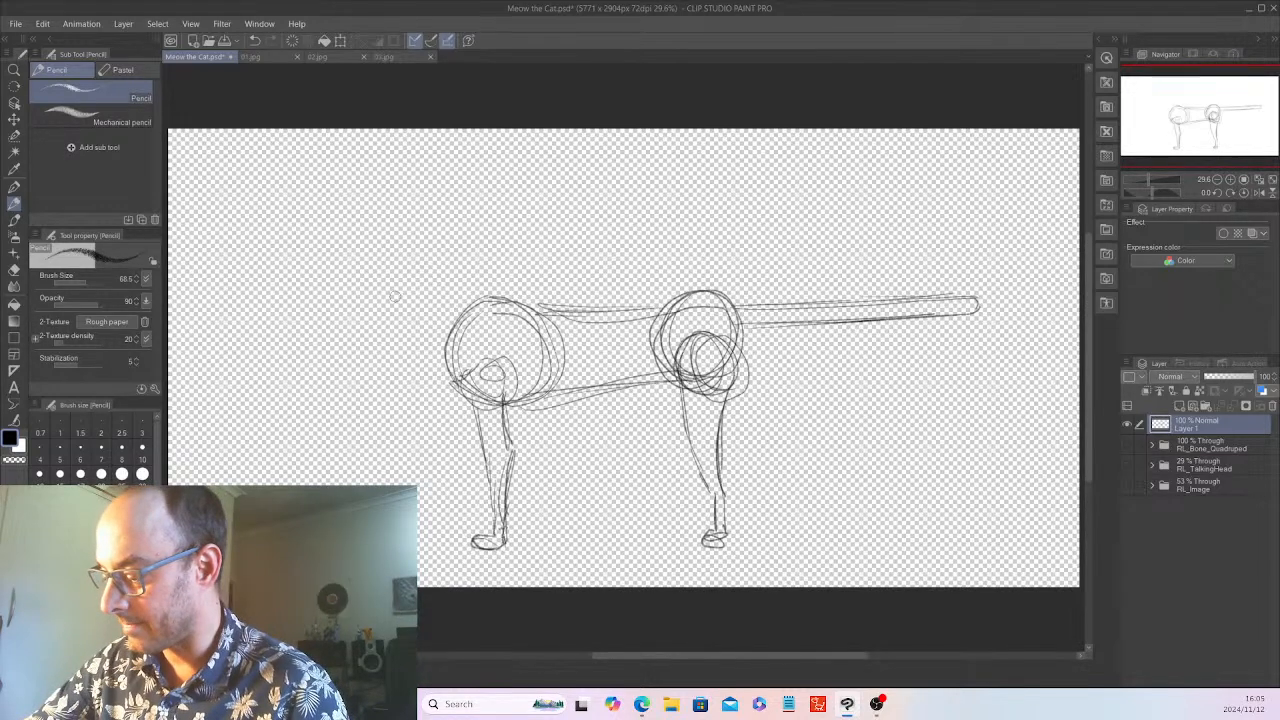
pyautogui.moveTo(413, 308); pyautogui.dragTo(445, 364)
pyautogui.moveTo(409, 260)
pyautogui.mouseDown()
pyautogui.moveTo(440, 246)
pyautogui.moveTo(430, 300)
pyautogui.moveTo(412, 292)
pyautogui.mouseUp()
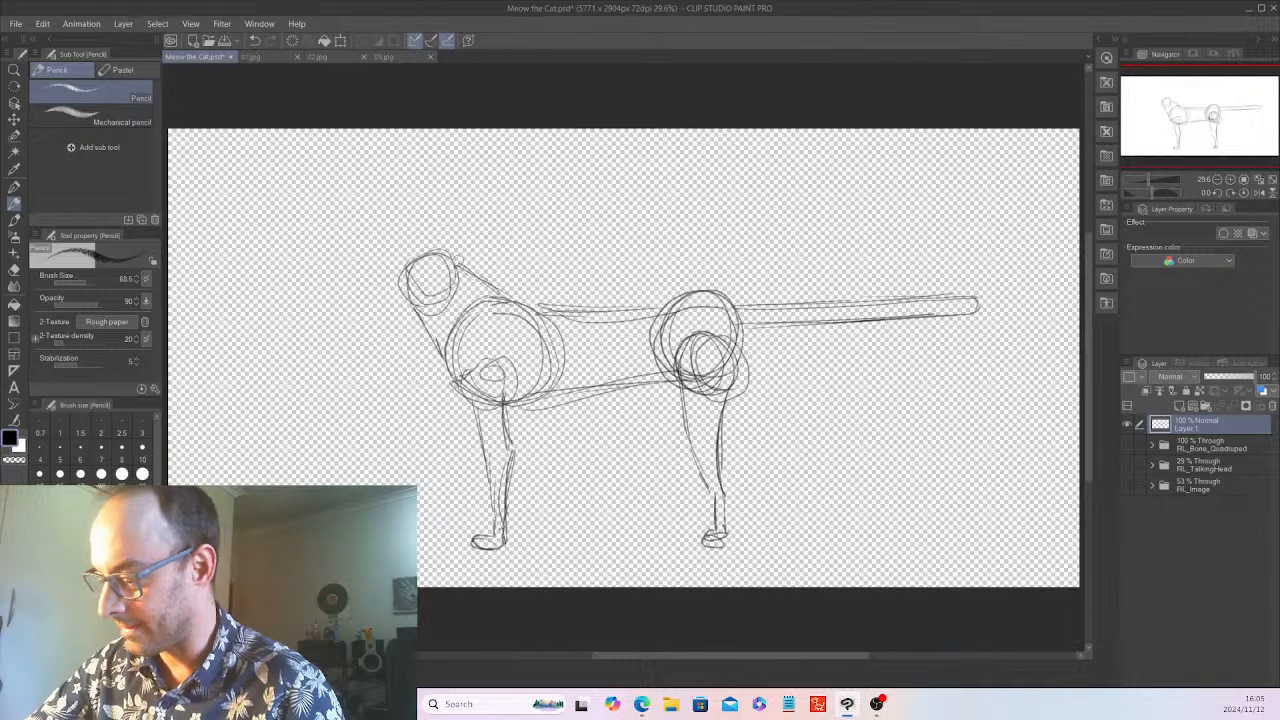
pyautogui.moveTo(352, 206)
pyautogui.mouseDown()
pyautogui.moveTo(345, 262)
pyautogui.moveTo(370, 192)
pyautogui.moveTo(333, 226)
pyautogui.moveTo(358, 282)
pyautogui.mouseUp()
pyautogui.moveTo(391, 228)
pyautogui.mouseDown()
pyautogui.moveTo(431, 203)
pyautogui.moveTo(359, 195)
pyautogui.moveTo(405, 189)
pyautogui.moveTo(395, 311)
pyautogui.mouseUp()
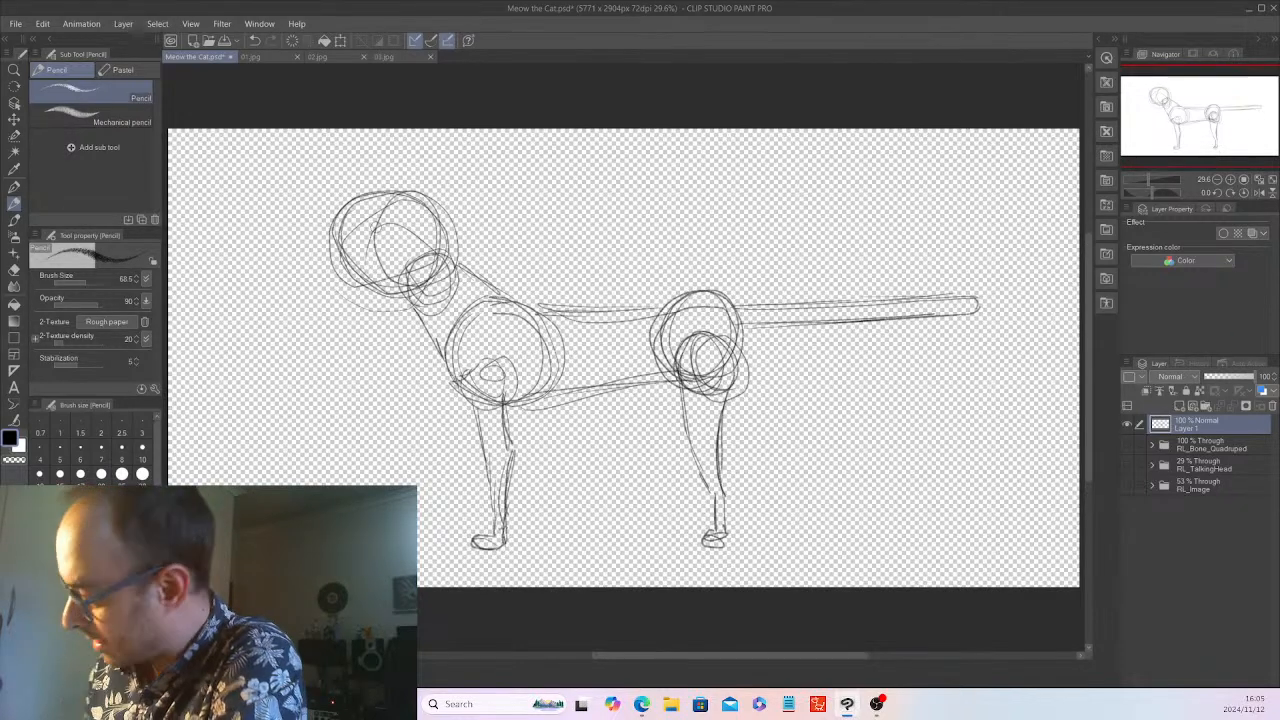
# Lower Layer 1's opacity to 37% and add a new raster layer above it
pyautogui.click(1217, 377)
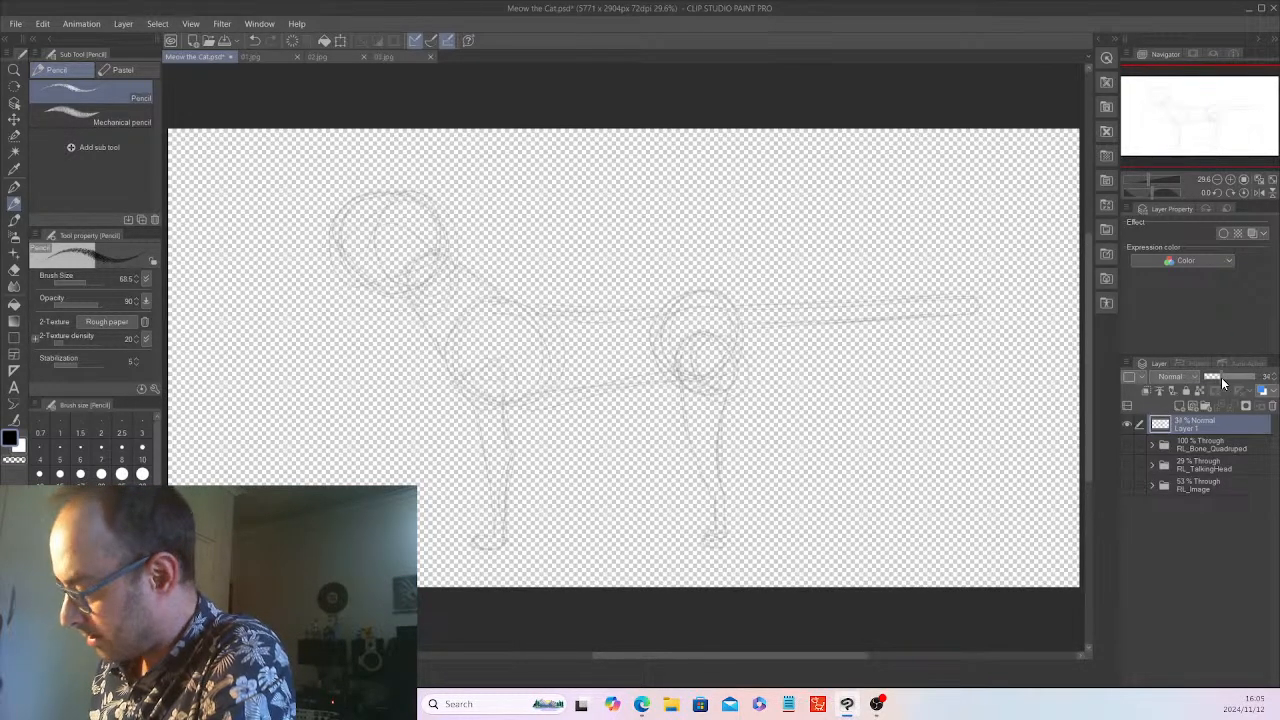
pyautogui.moveTo(1221, 377); pyautogui.dragTo(1222, 377)
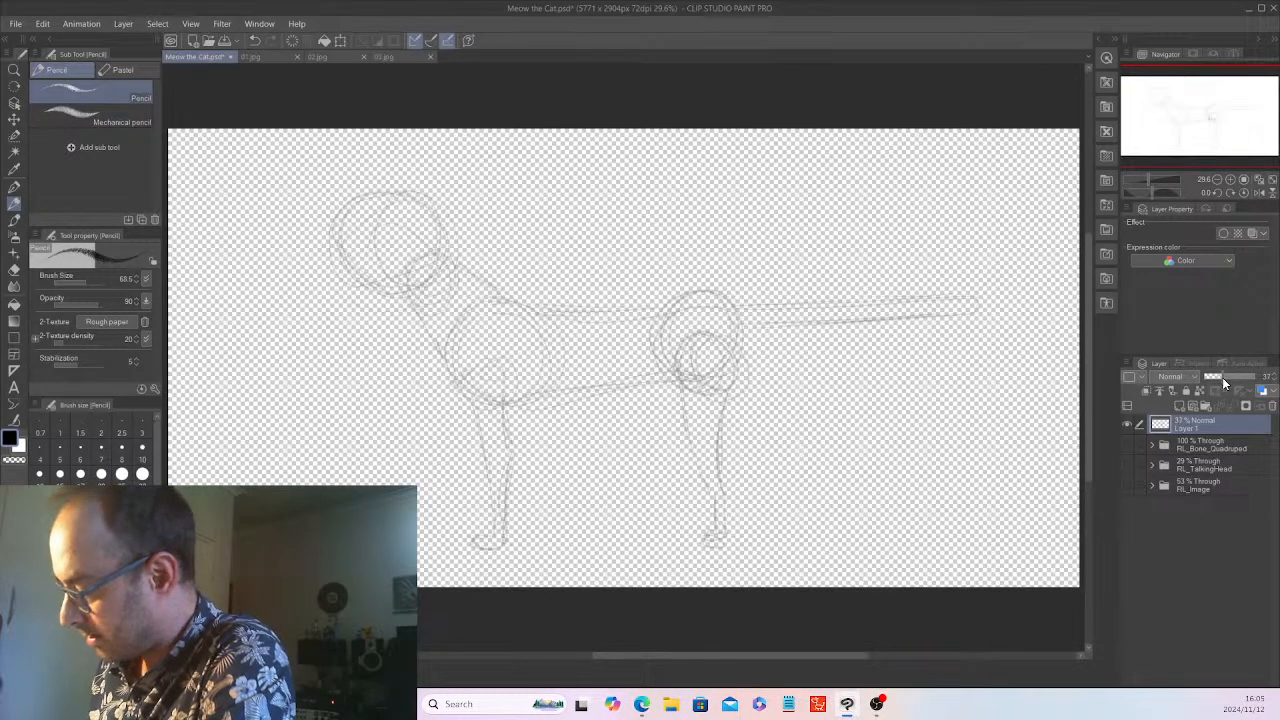
pyautogui.click(1179, 404)
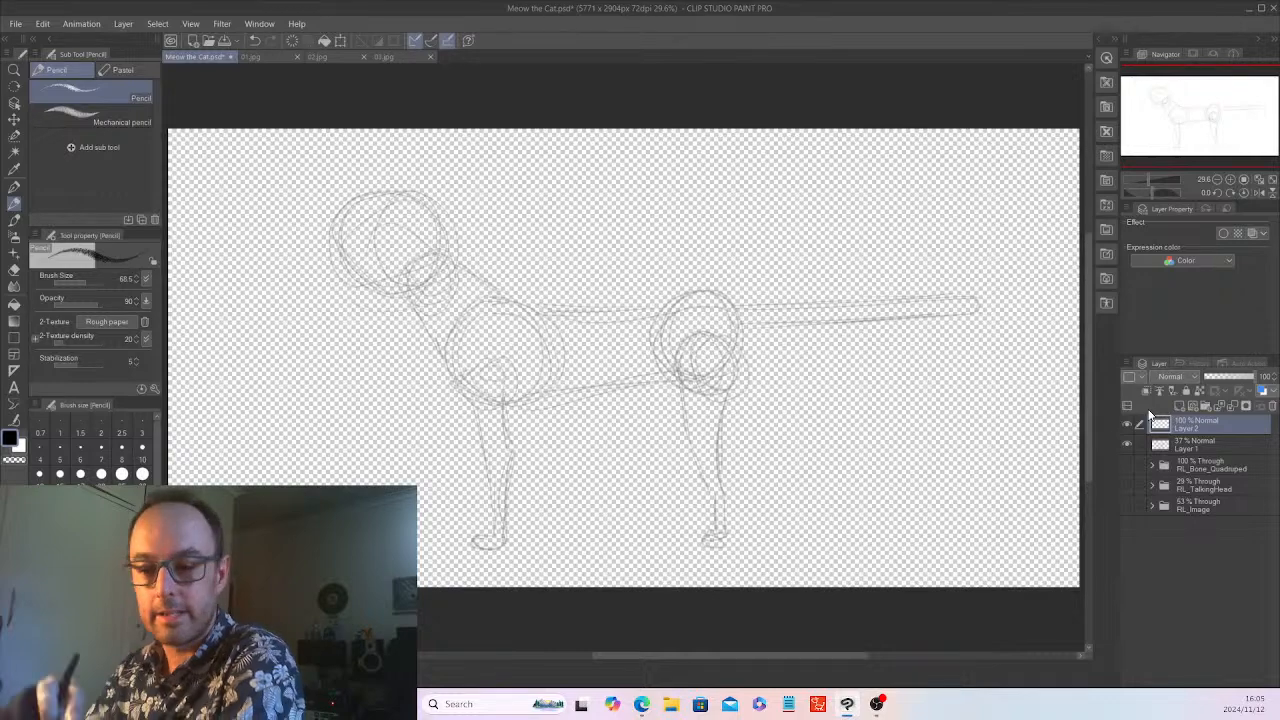
# Draw a horizontal guide line across the lower half of the head on Layer 2, checking the face proportions against 03.jpg
pyautogui.click(401, 56)
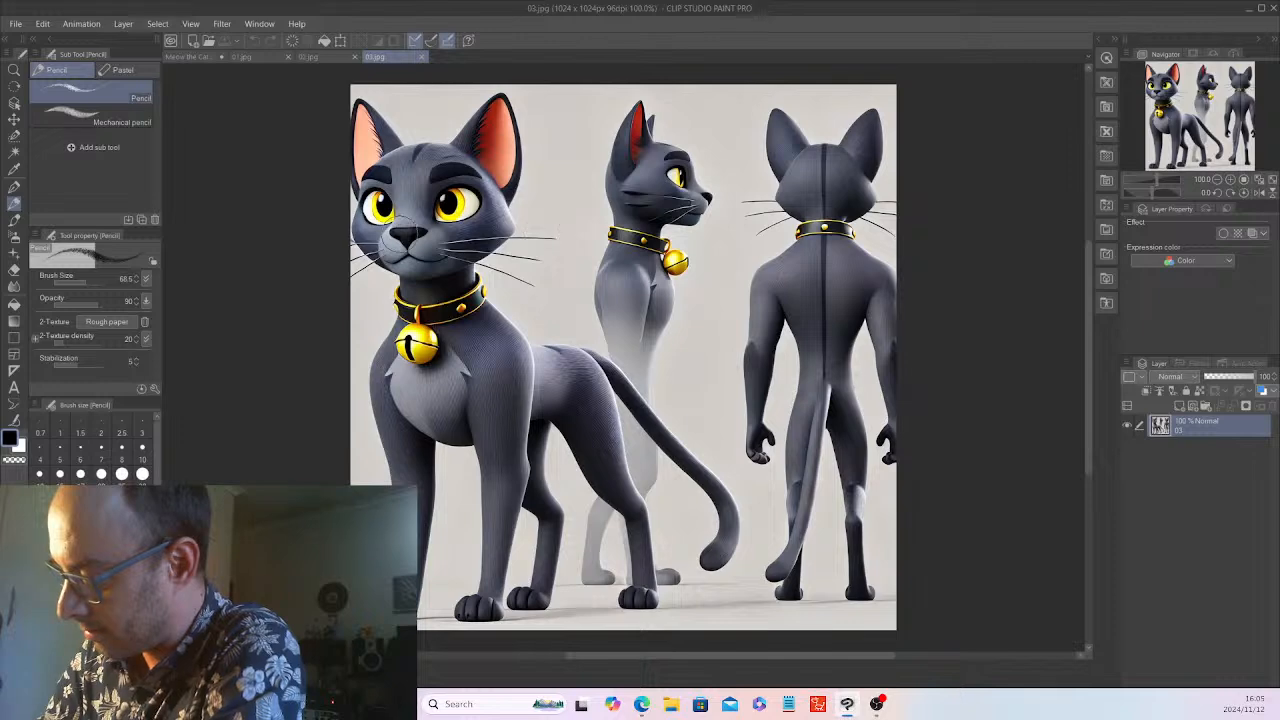
pyautogui.click(195, 56)
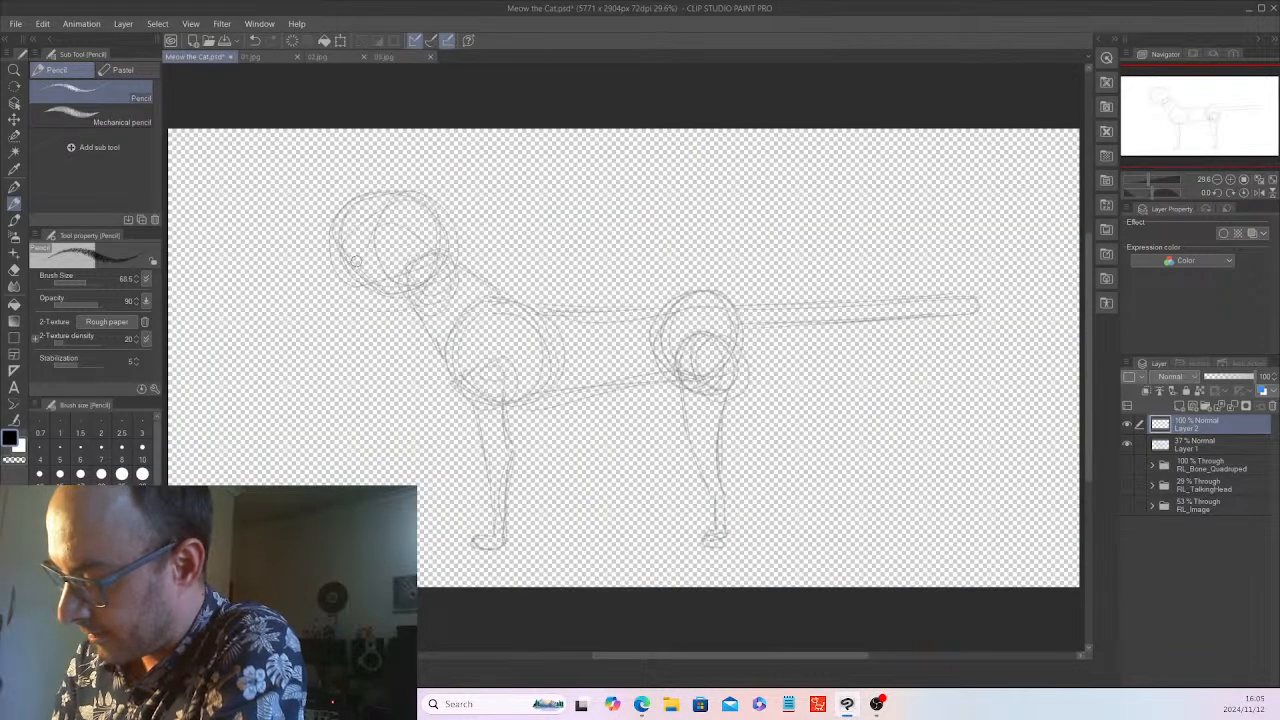
pyautogui.moveTo(322, 262); pyautogui.dragTo(478, 262)
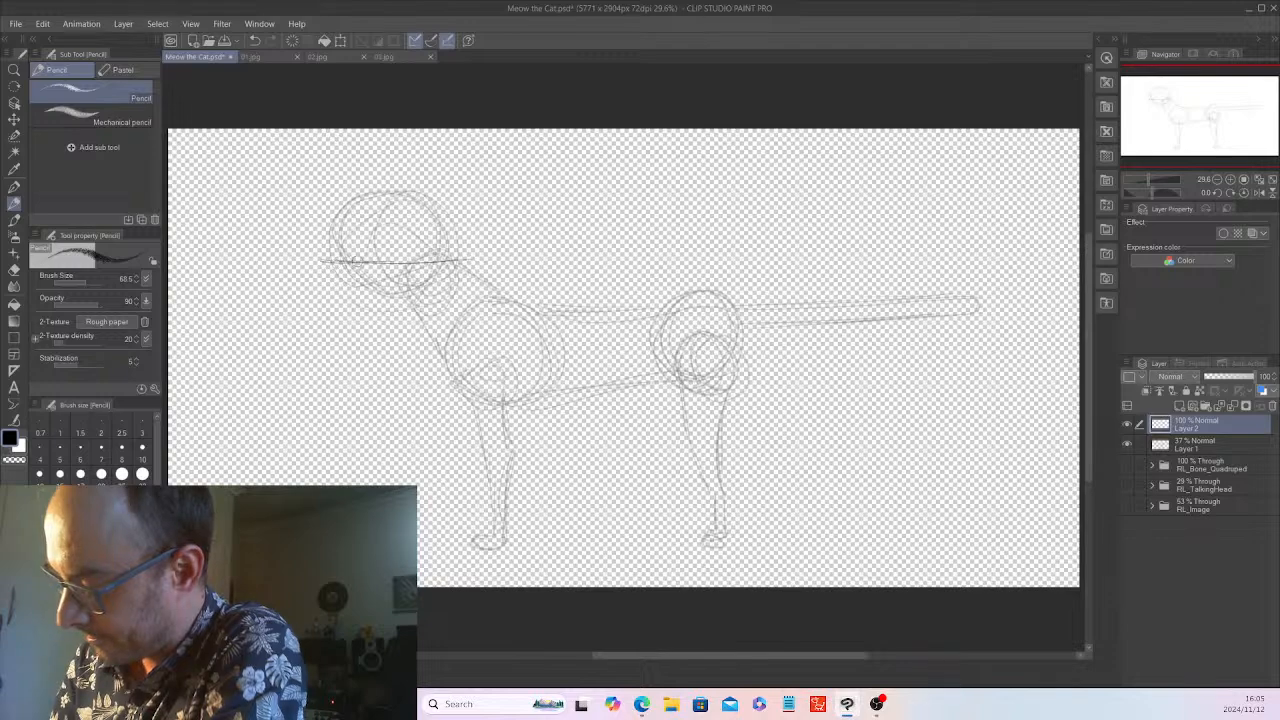
pyautogui.click(380, 56)
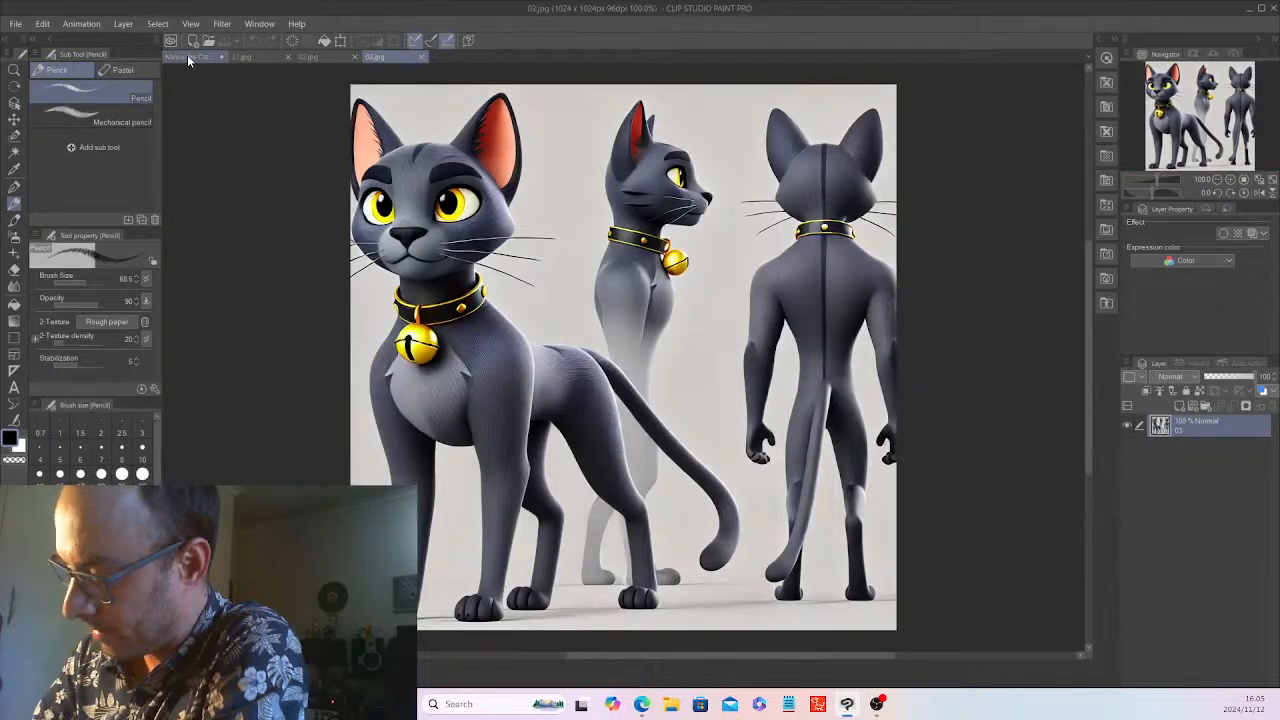
pyautogui.click(193, 57)
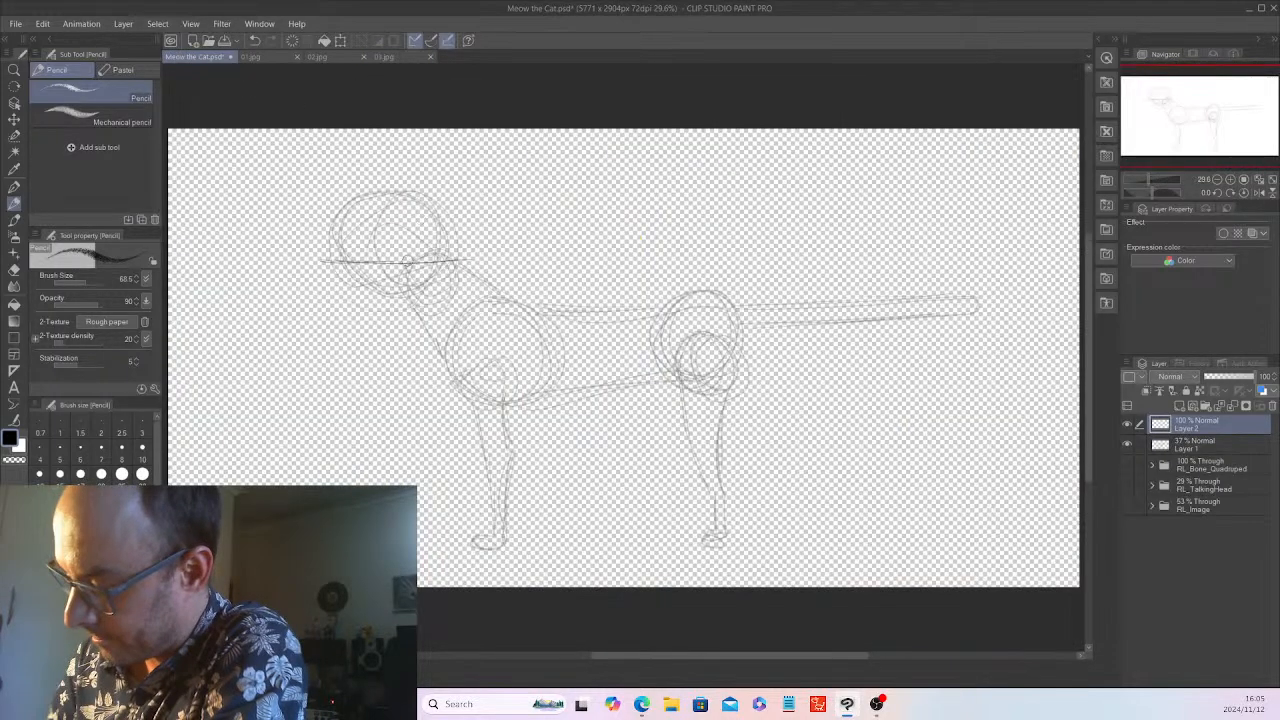
# Outline the cat's head around the guide line with a domed top, pointed cheeks and a rounded chin
pyautogui.moveTo(340, 268)
pyautogui.mouseDown()
pyautogui.moveTo(362, 298)
pyautogui.moveTo(330, 256)
pyautogui.moveTo(364, 293)
pyautogui.moveTo(424, 298)
pyautogui.moveTo(453, 273)
pyautogui.moveTo(367, 289)
pyautogui.moveTo(467, 255)
pyautogui.moveTo(398, 306)
pyautogui.moveTo(342, 250)
pyautogui.mouseUp()
pyautogui.moveTo(390, 187)
pyautogui.mouseDown()
pyautogui.moveTo(328, 252)
pyautogui.moveTo(368, 194)
pyautogui.moveTo(404, 184)
pyautogui.moveTo(426, 186)
pyautogui.moveTo(464, 262)
pyautogui.mouseUp()
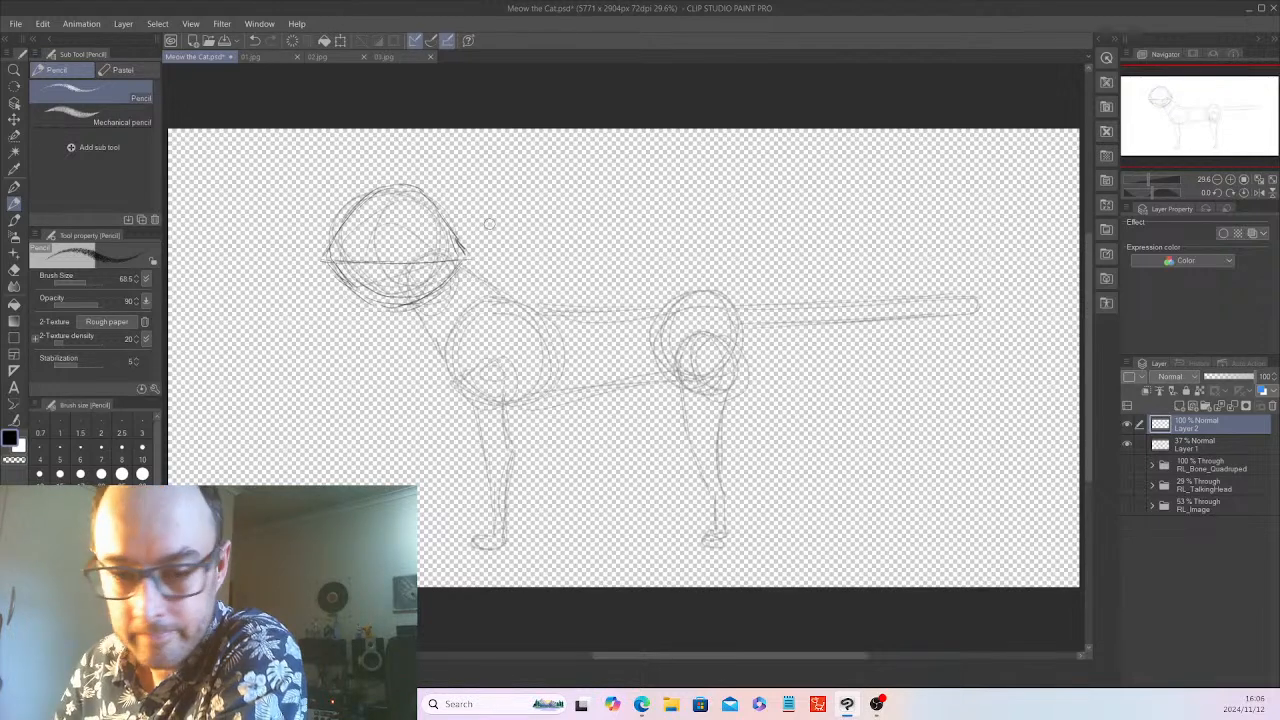
pyautogui.moveTo(356, 208)
pyautogui.mouseDown()
pyautogui.moveTo(322, 264)
pyautogui.moveTo(350, 286)
pyautogui.moveTo(416, 304)
pyautogui.moveTo(463, 262)
pyautogui.mouseUp()
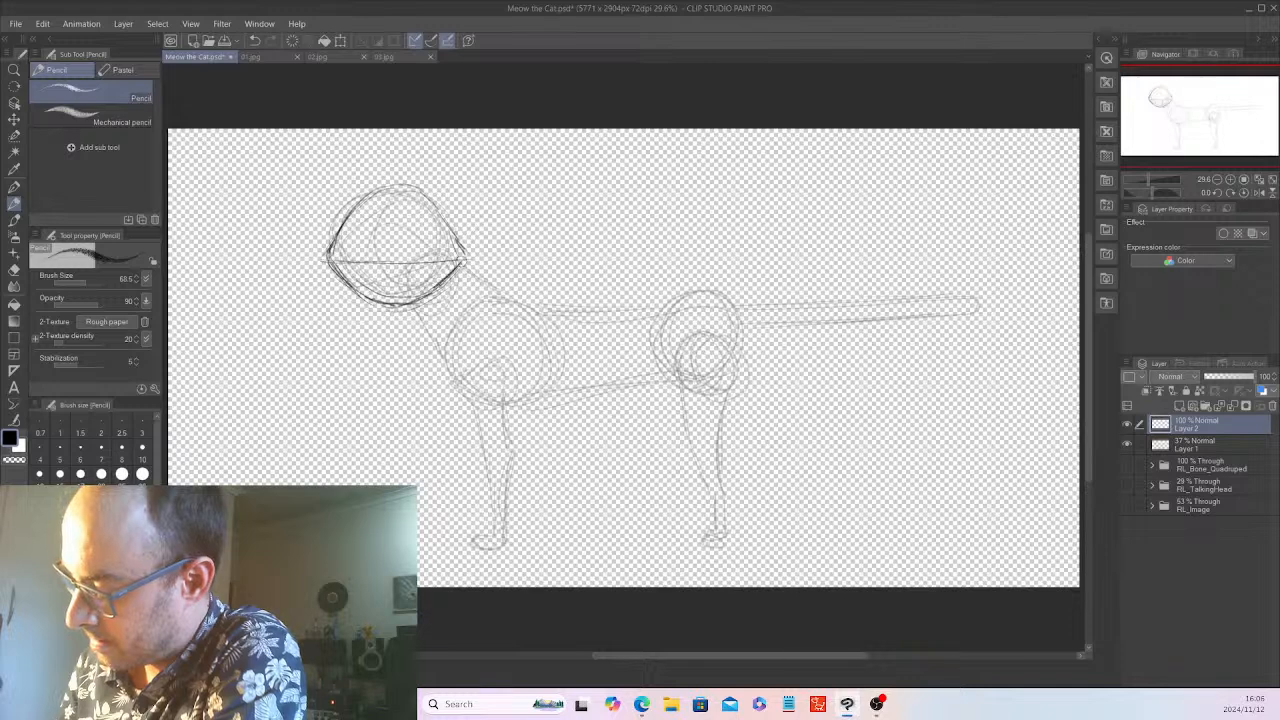
# Reinforce the head outline on Layer 2 and sketch a tall pointed ear on each side, checking the ears in 03.jpg
pyautogui.moveTo(358, 200)
pyautogui.mouseDown()
pyautogui.moveTo(426, 186)
pyautogui.moveTo(466, 246)
pyautogui.moveTo(464, 268)
pyautogui.mouseUp()
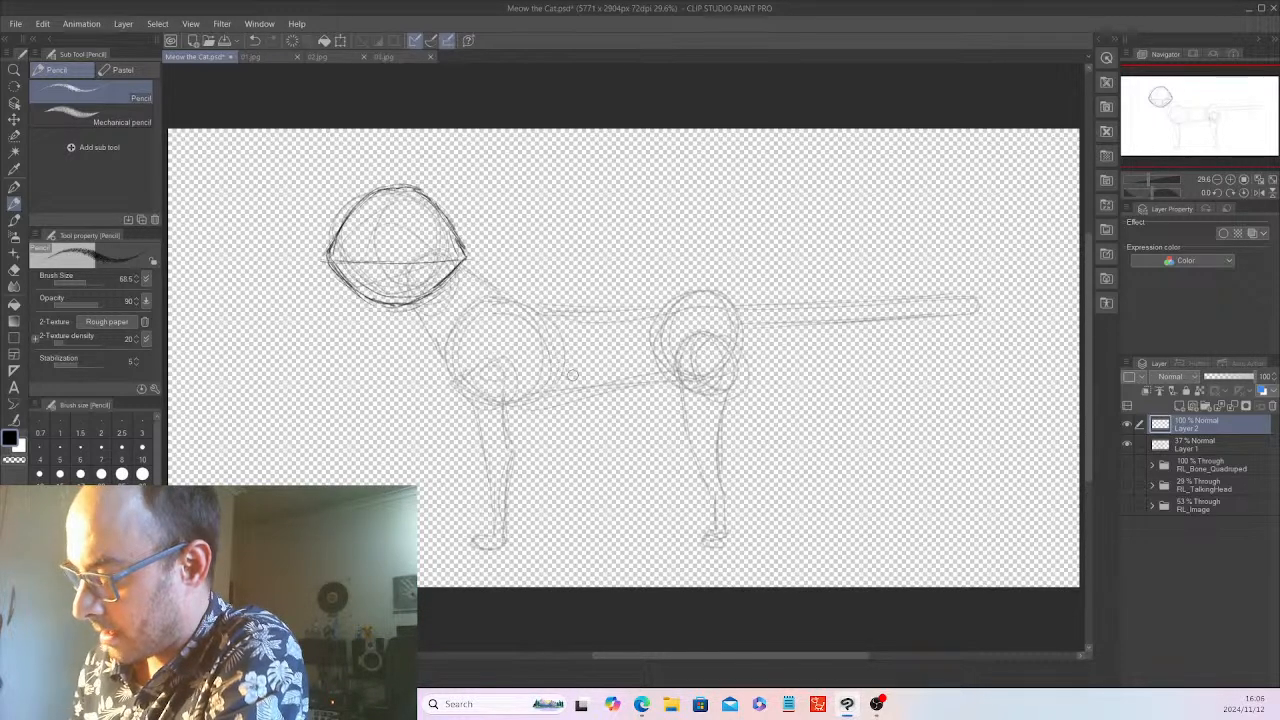
pyautogui.click(386, 54)
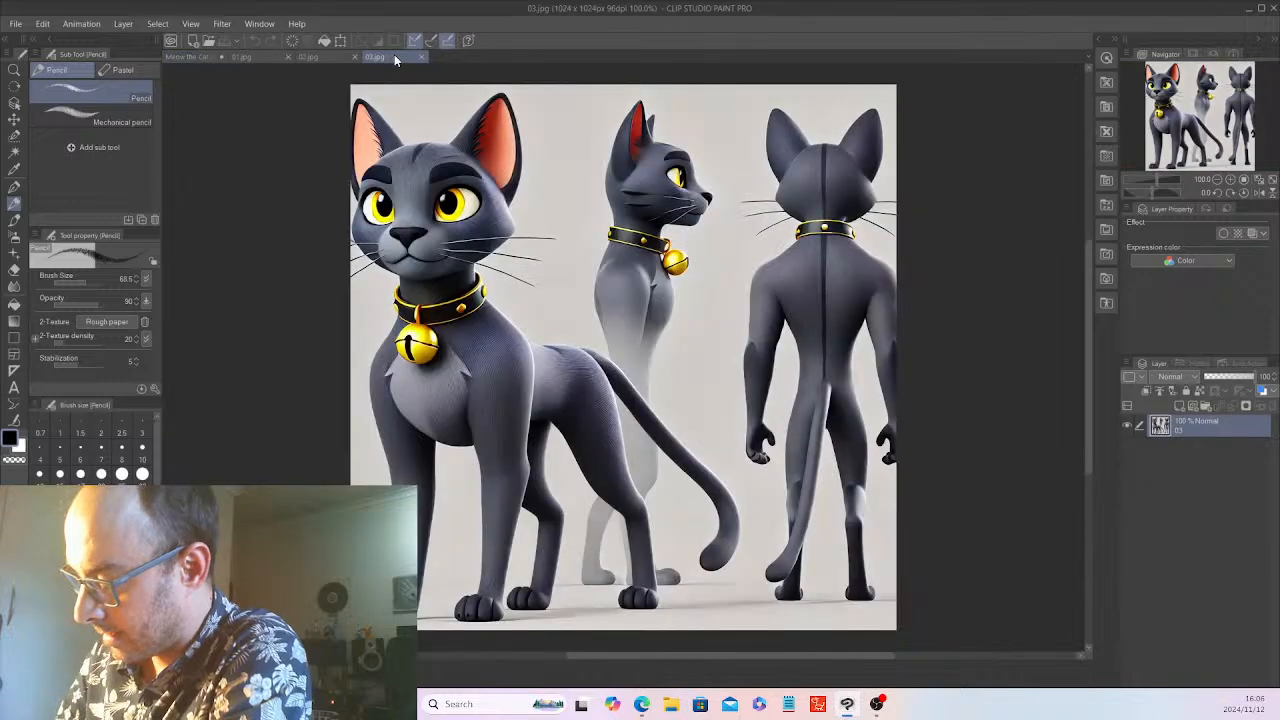
pyautogui.click(200, 54)
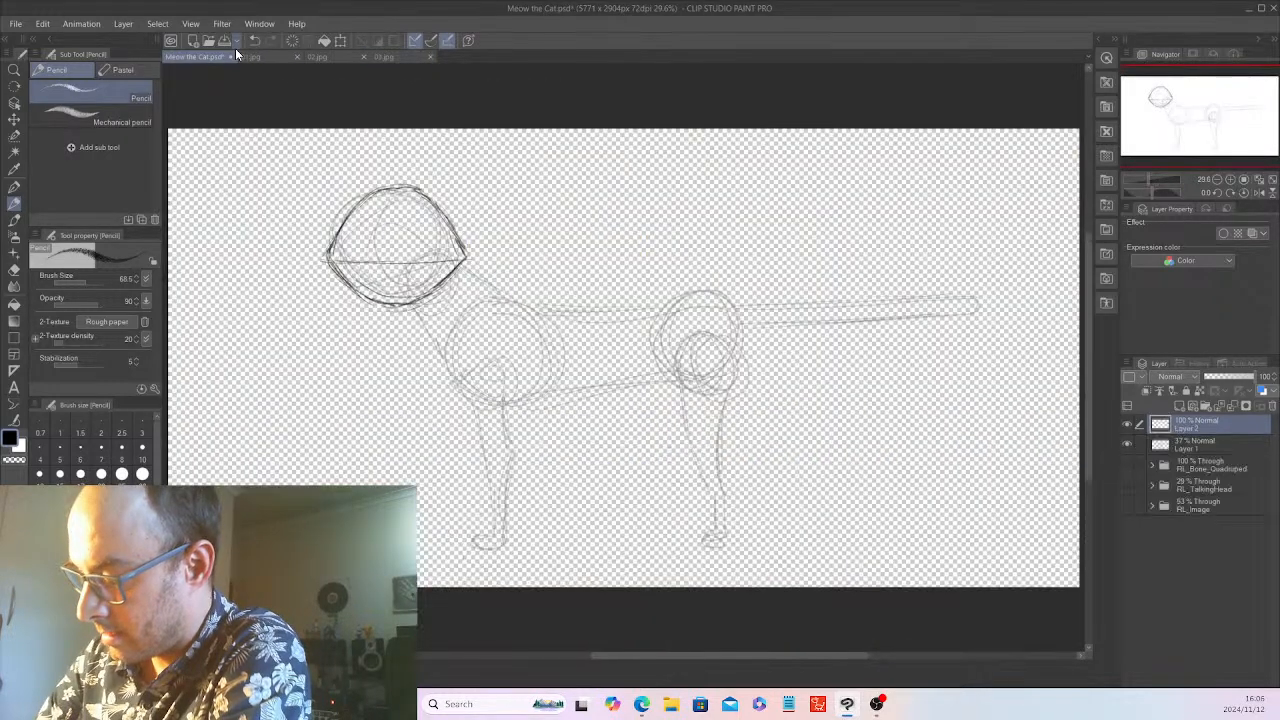
pyautogui.moveTo(343, 172)
pyautogui.mouseDown()
pyautogui.moveTo(339, 162)
pyautogui.moveTo(334, 234)
pyautogui.mouseUp()
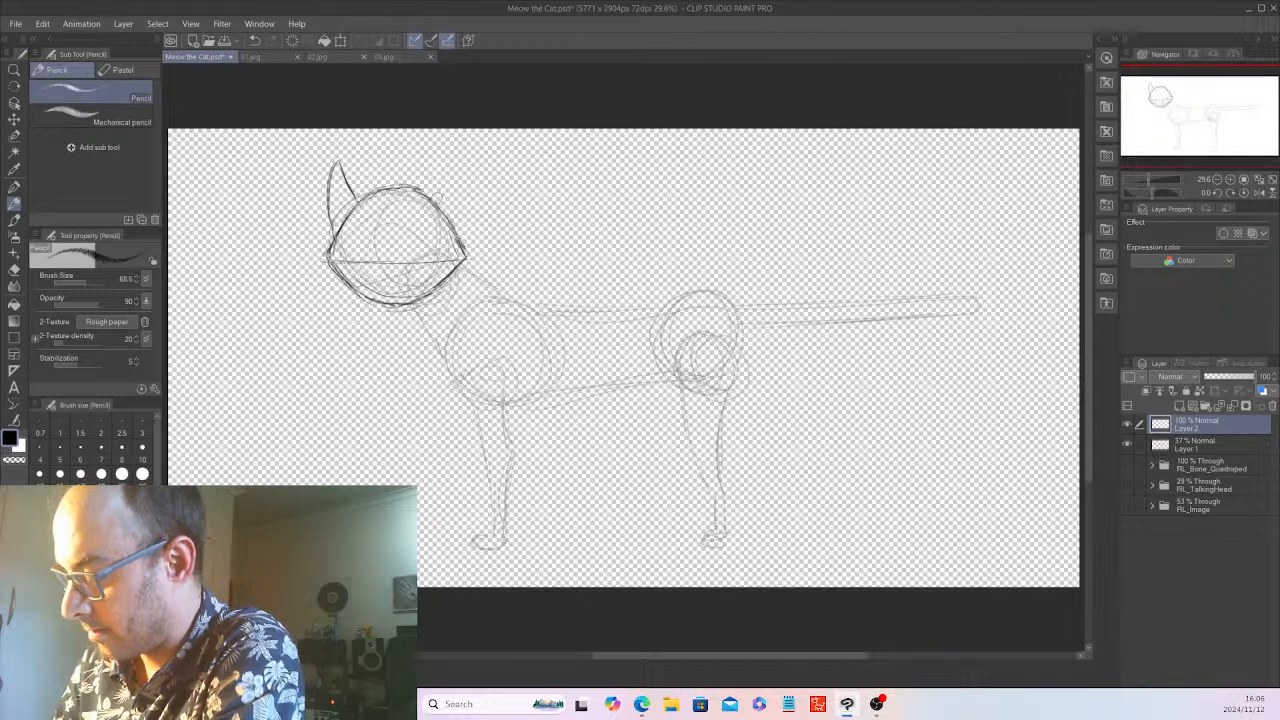
pyautogui.moveTo(432, 205)
pyautogui.mouseDown()
pyautogui.moveTo(453, 158)
pyautogui.moveTo(466, 163)
pyautogui.moveTo(467, 245)
pyautogui.mouseUp()
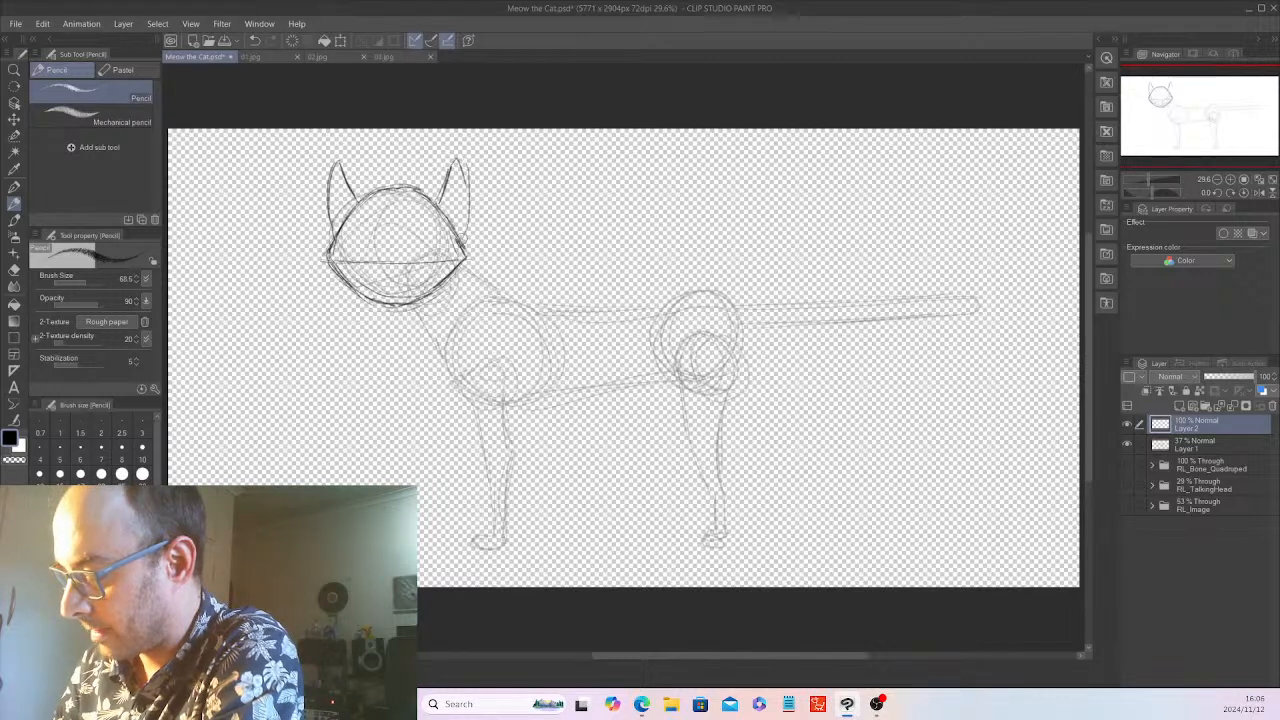
pyautogui.moveTo(469, 184); pyautogui.dragTo(461, 247)
pyautogui.moveTo(454, 158); pyautogui.dragTo(438, 207)
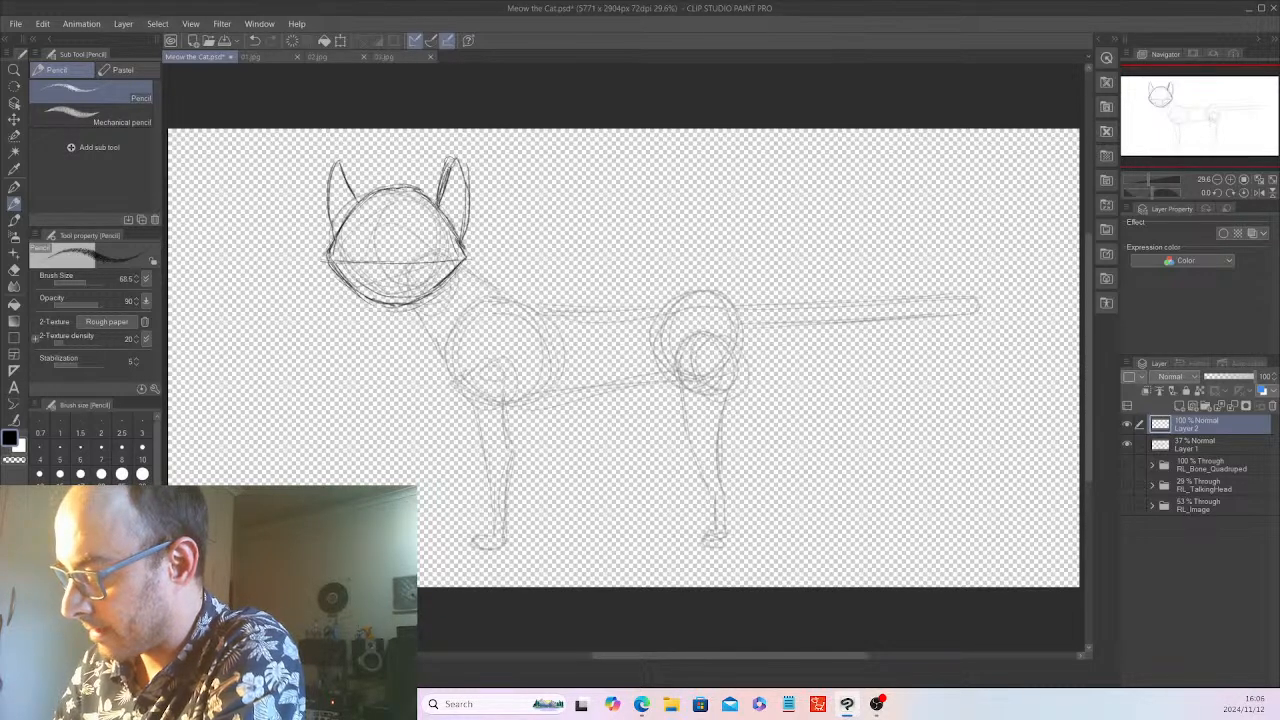
# Darken the inner edges of both ears and widen their bases toward the crown, checking the ear shape in 02.jpg
pyautogui.moveTo(340, 162); pyautogui.dragTo(357, 198)
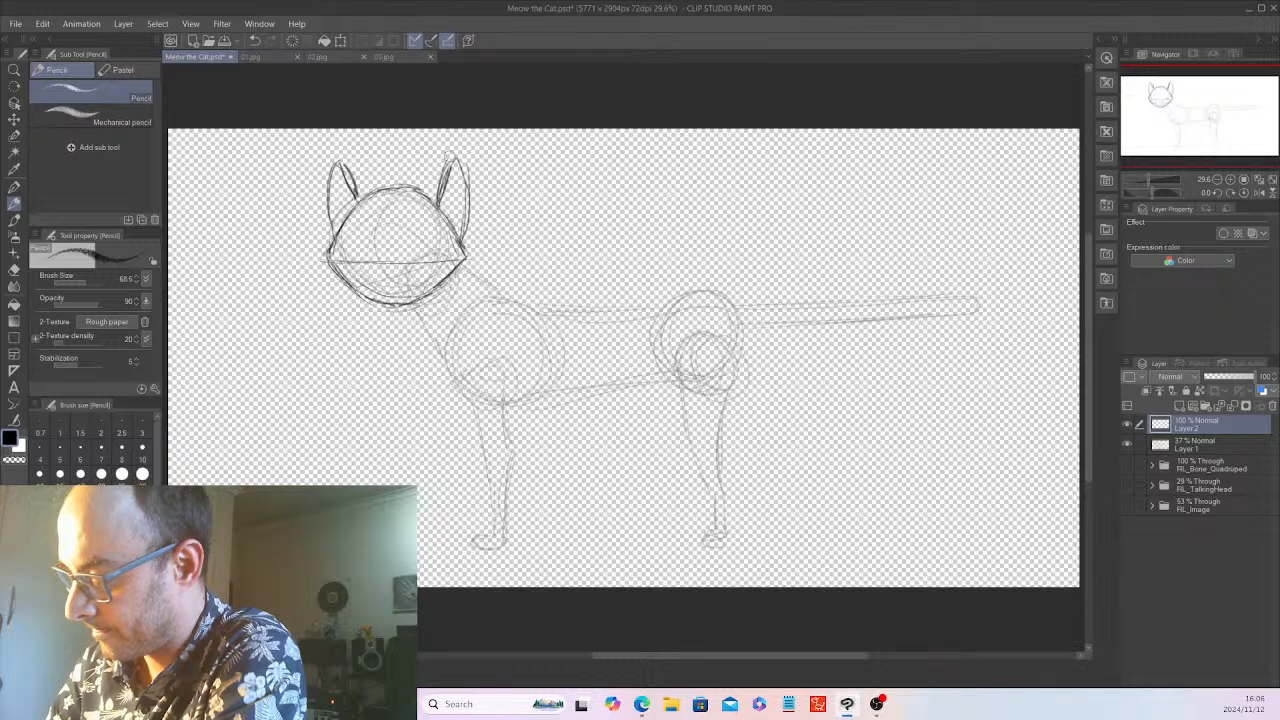
pyautogui.moveTo(450, 158); pyautogui.dragTo(435, 197)
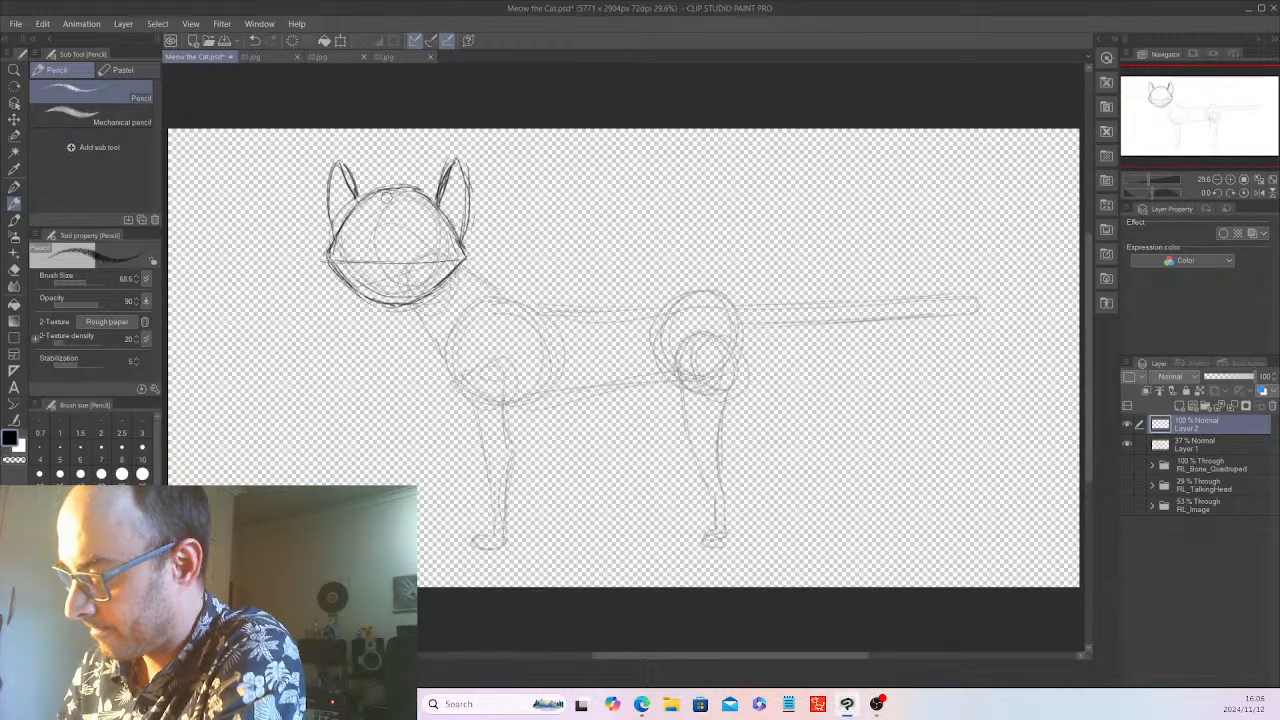
pyautogui.click(341, 58)
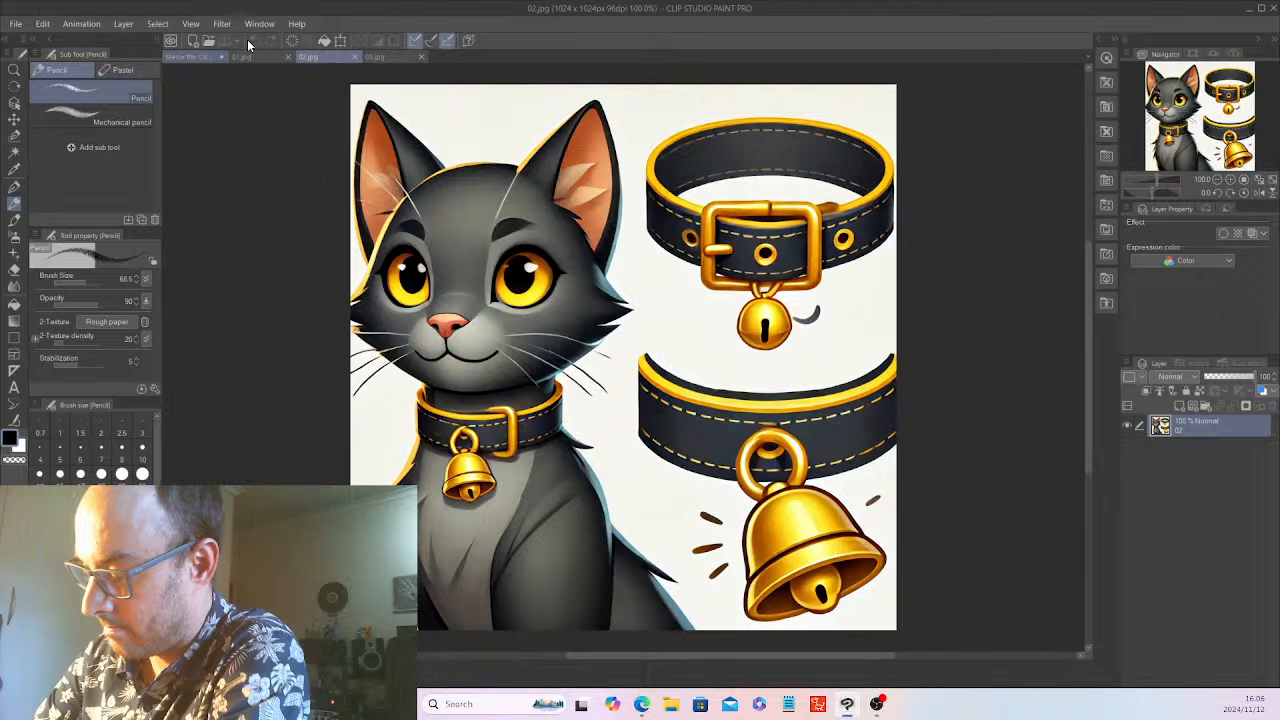
pyautogui.click(203, 57)
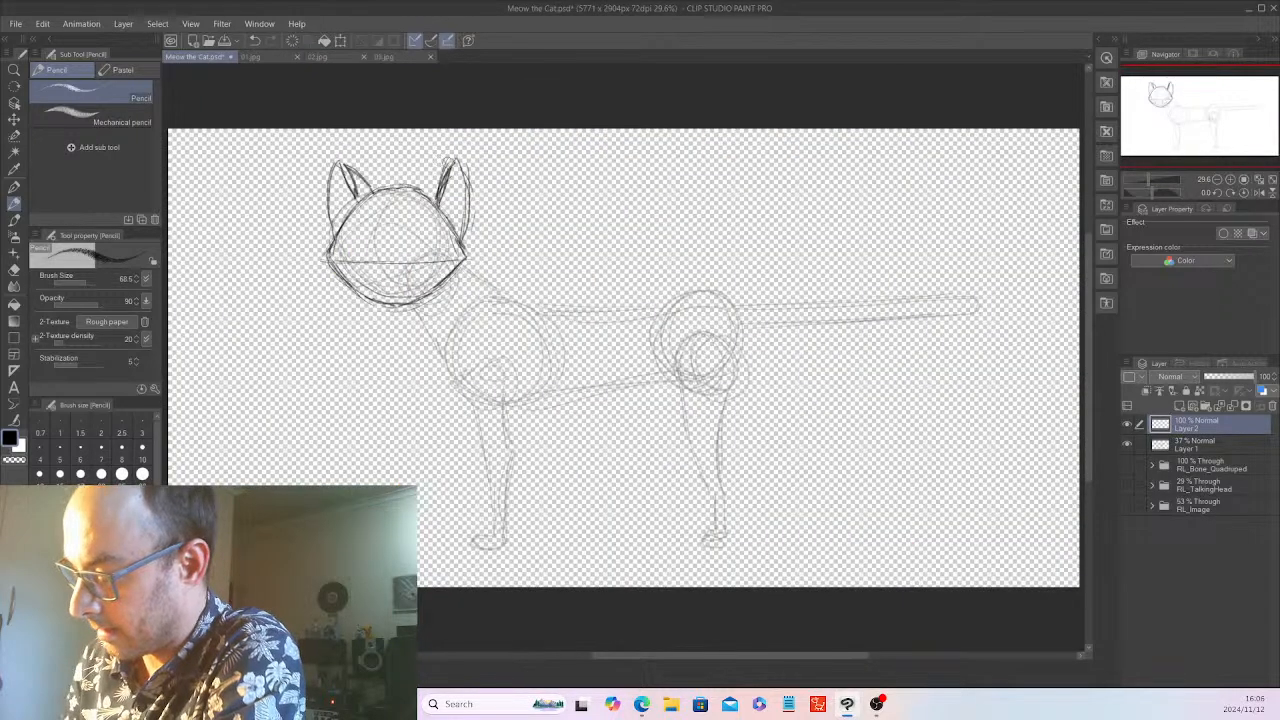
pyautogui.moveTo(420, 190); pyautogui.dragTo(455, 159)
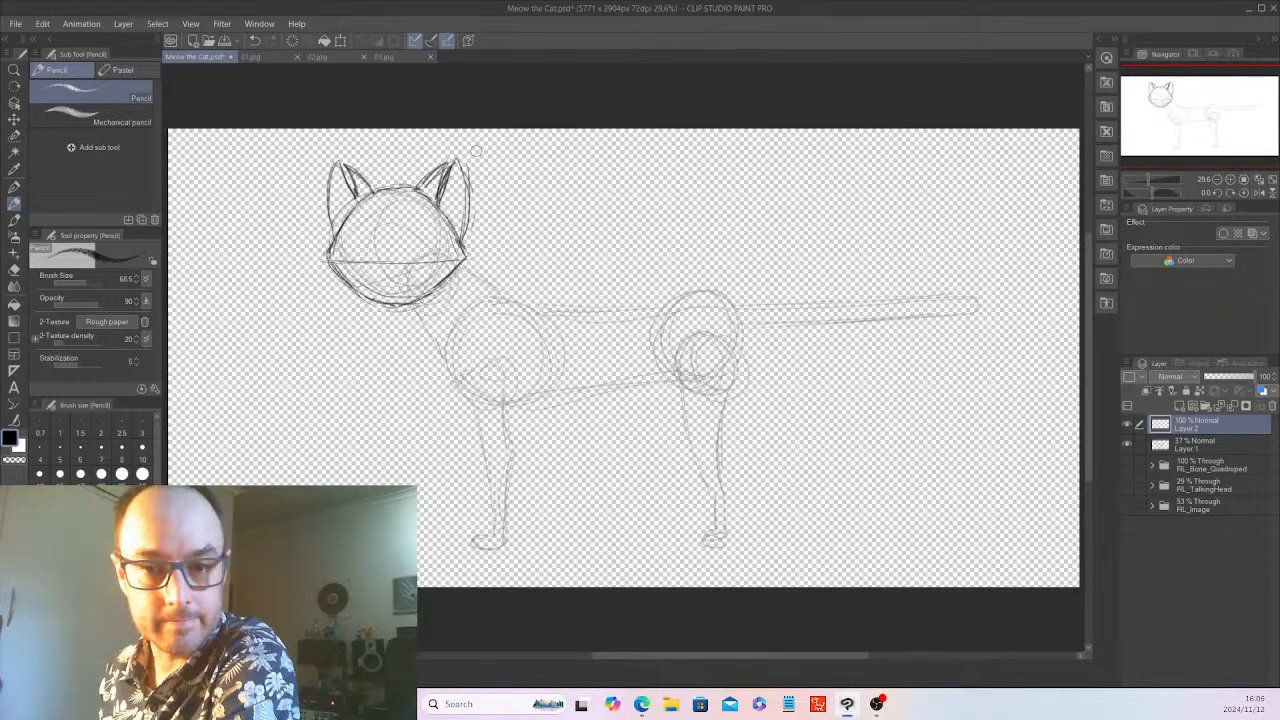
# Compare the heads in 03.jpg, 02.jpg and 01.jpg and draw a small curled tuft of hair on the crown between the ears
pyautogui.click(396, 57)
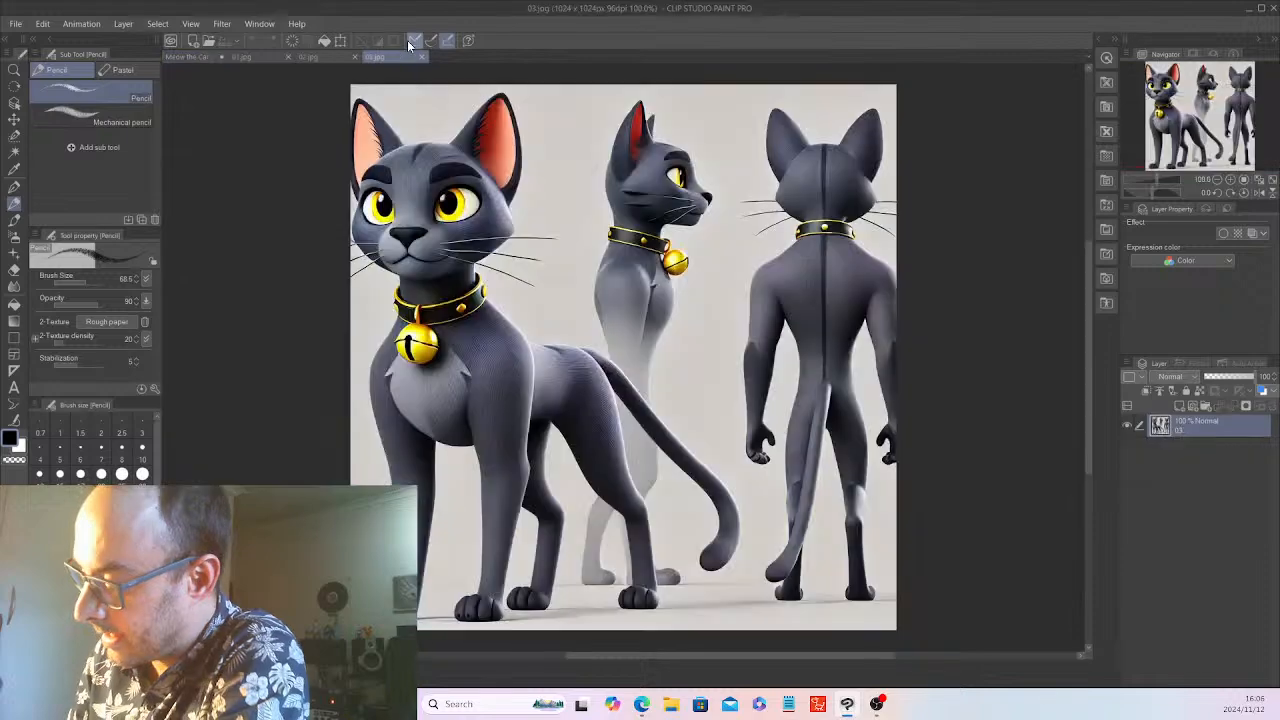
pyautogui.click(310, 57)
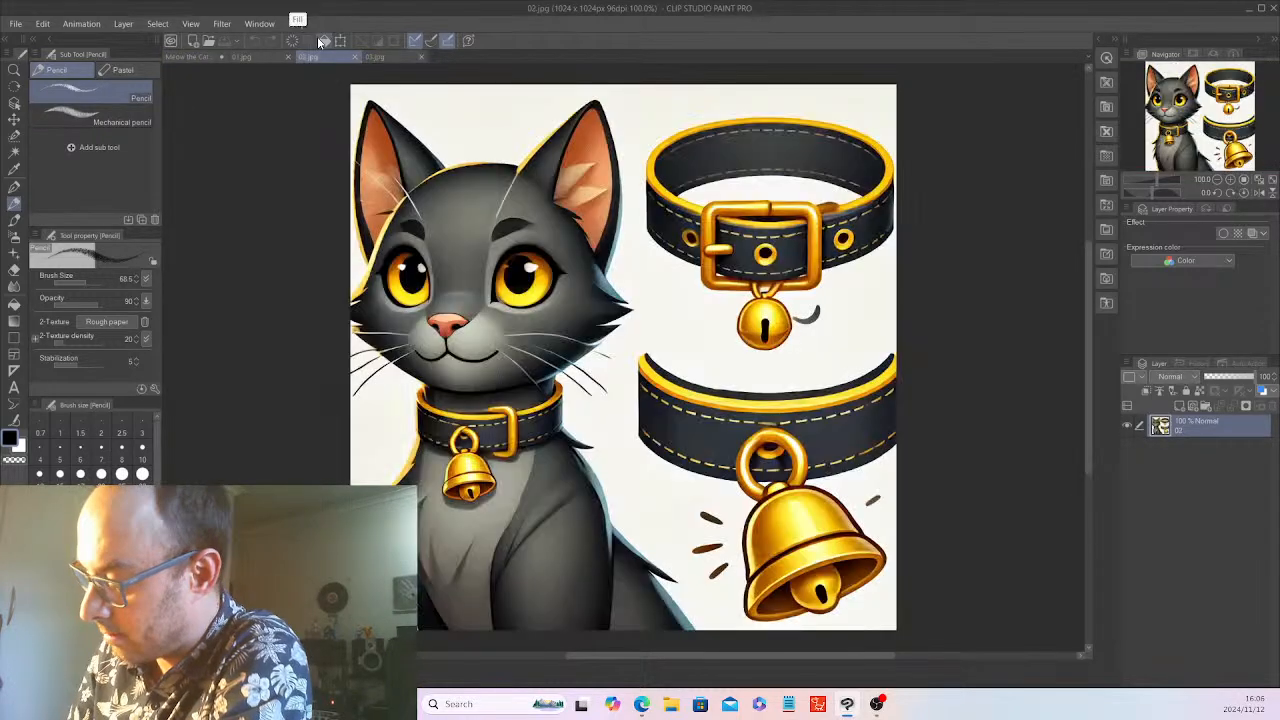
pyautogui.click(276, 58)
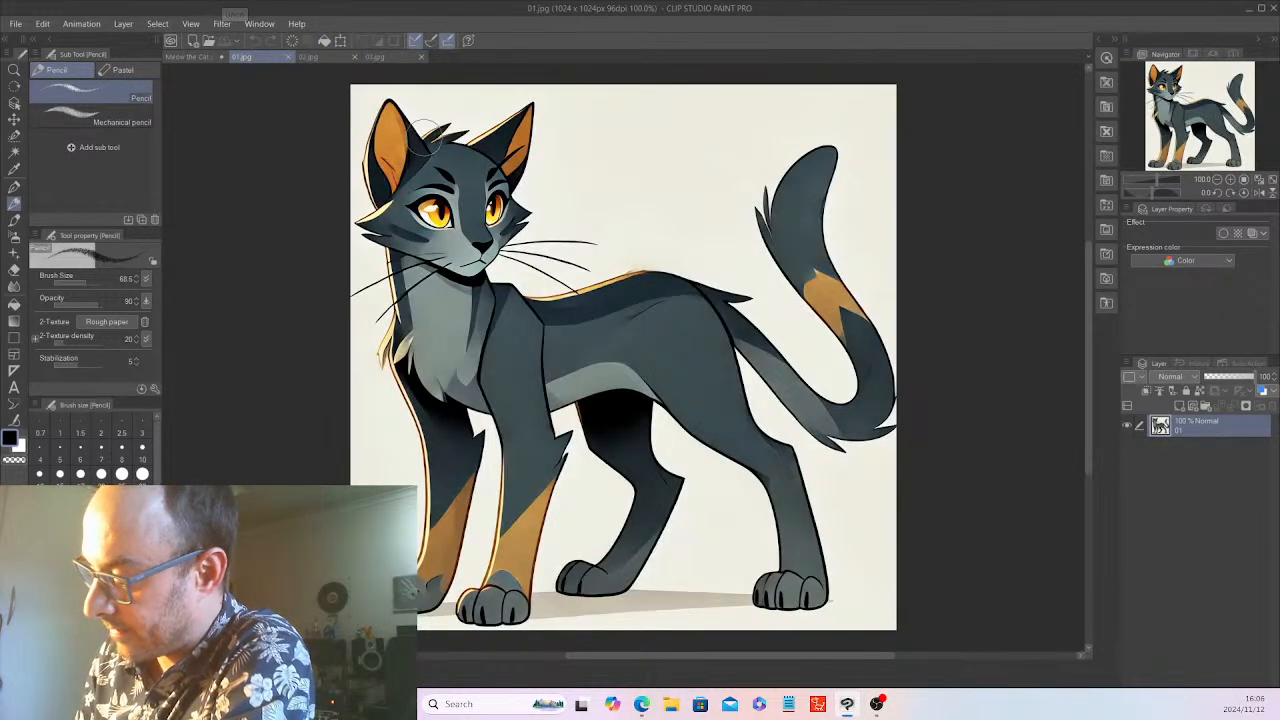
pyautogui.click(196, 57)
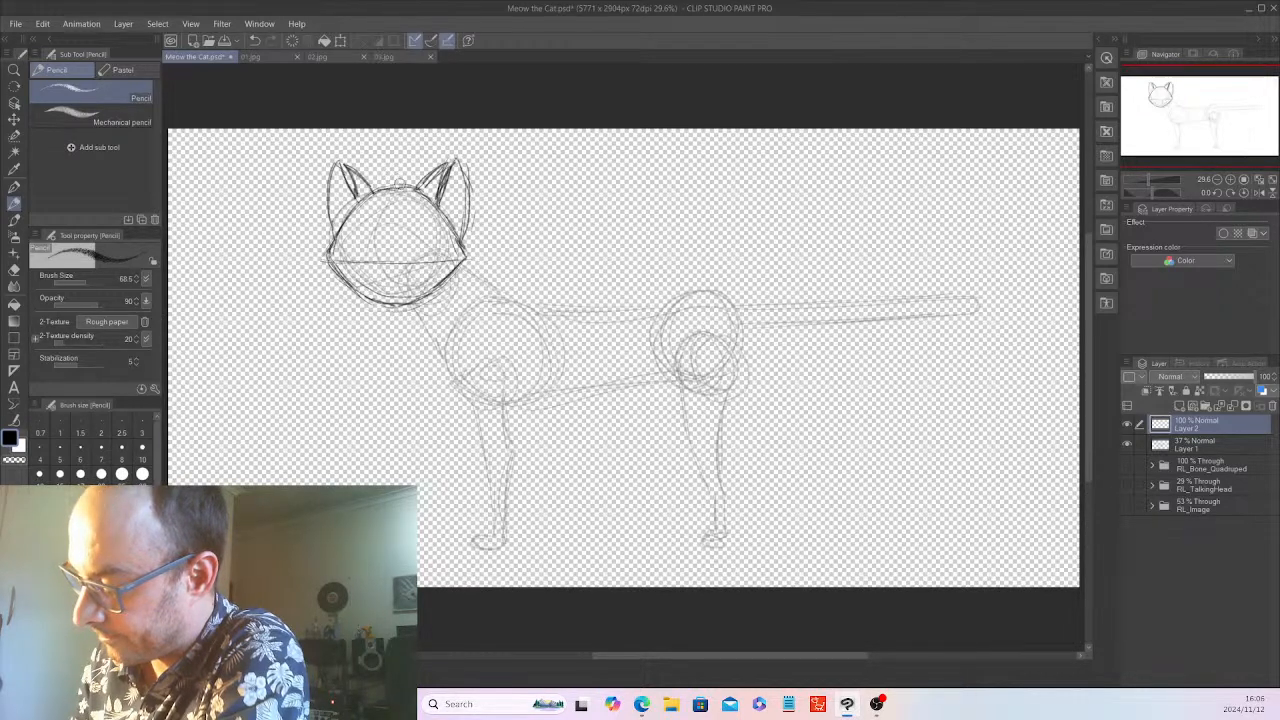
pyautogui.moveTo(402, 186)
pyautogui.mouseDown()
pyautogui.moveTo(377, 192)
pyautogui.moveTo(398, 186)
pyautogui.mouseUp()
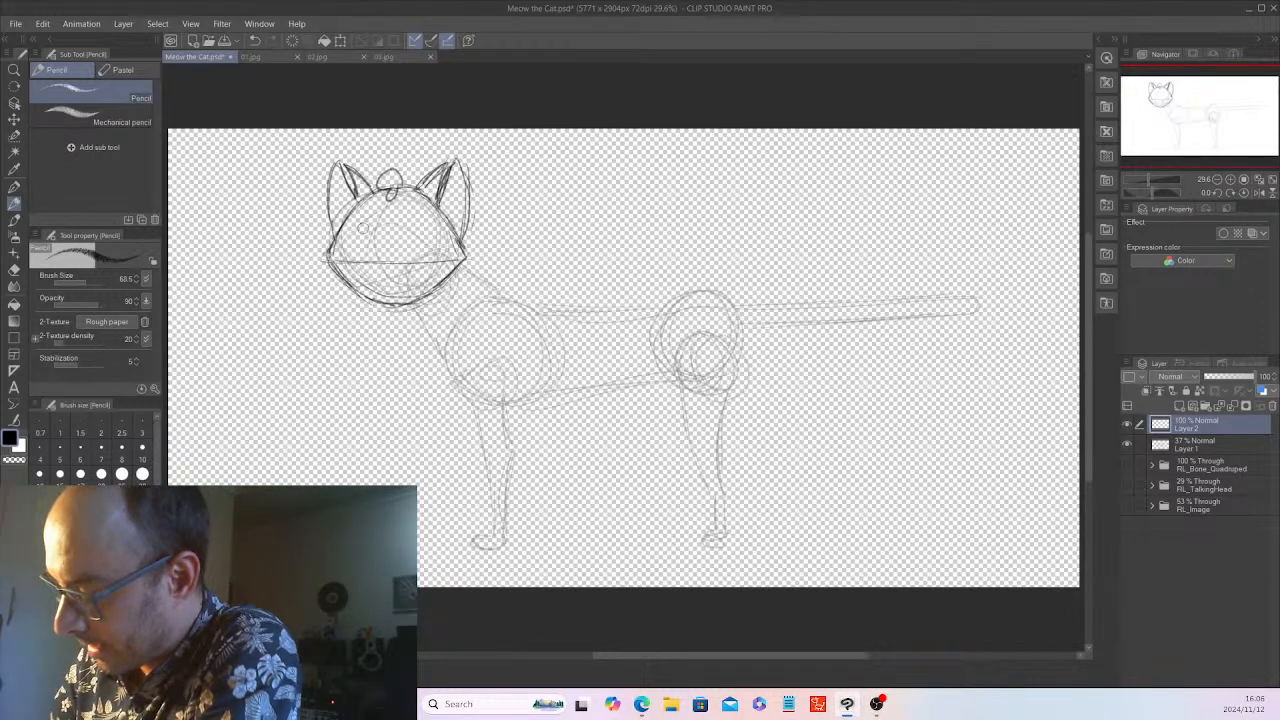
# Sketch a round muzzle over the lower half of the face and two oval eyes with pupils above it
pyautogui.moveTo(405, 285)
pyautogui.mouseDown()
pyautogui.moveTo(414, 268)
pyautogui.moveTo(378, 280)
pyautogui.moveTo(420, 258)
pyautogui.moveTo(388, 292)
pyautogui.moveTo(408, 284)
pyautogui.mouseUp()
pyautogui.moveTo(368, 226)
pyautogui.mouseDown()
pyautogui.moveTo(360, 258)
pyautogui.moveTo(372, 236)
pyautogui.mouseUp()
pyautogui.moveTo(418, 228)
pyautogui.mouseDown()
pyautogui.moveTo(414, 246)
pyautogui.moveTo(430, 240)
pyautogui.mouseUp()
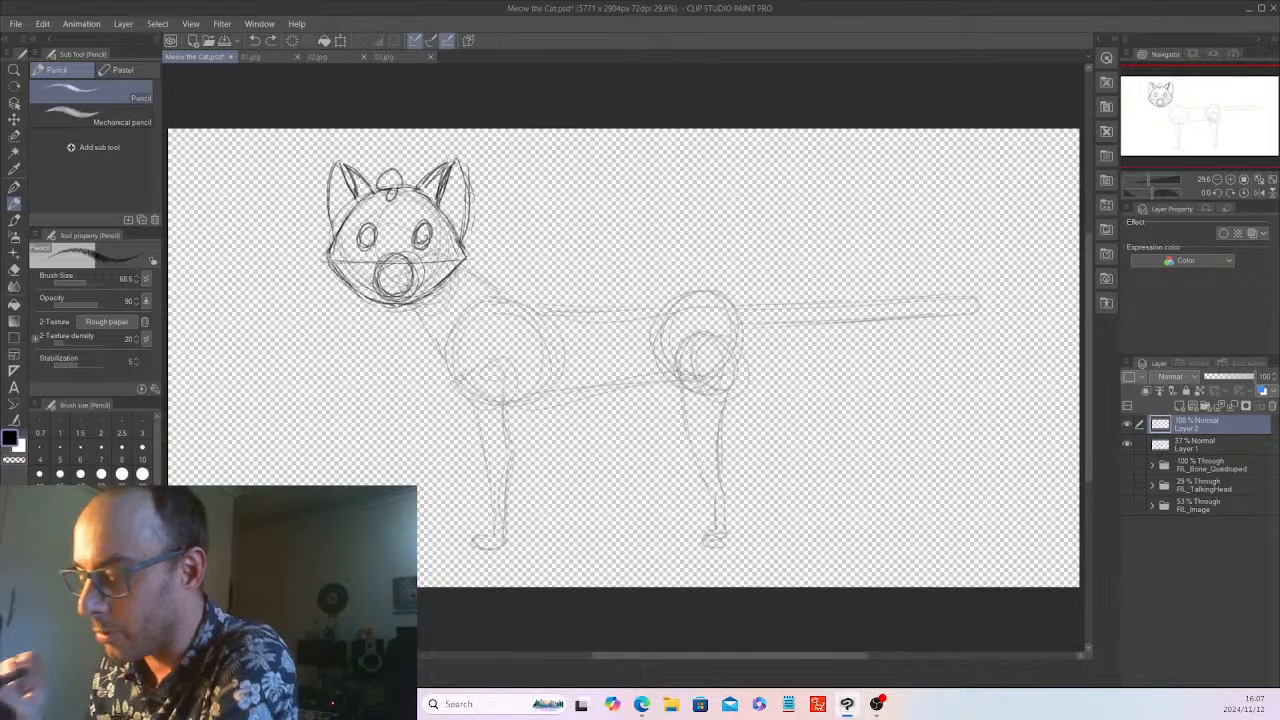
# Draw split mouth lines inside the muzzle circle and a dark filled nose on its upper edge, checking 03.jpg
pyautogui.click(386, 56)
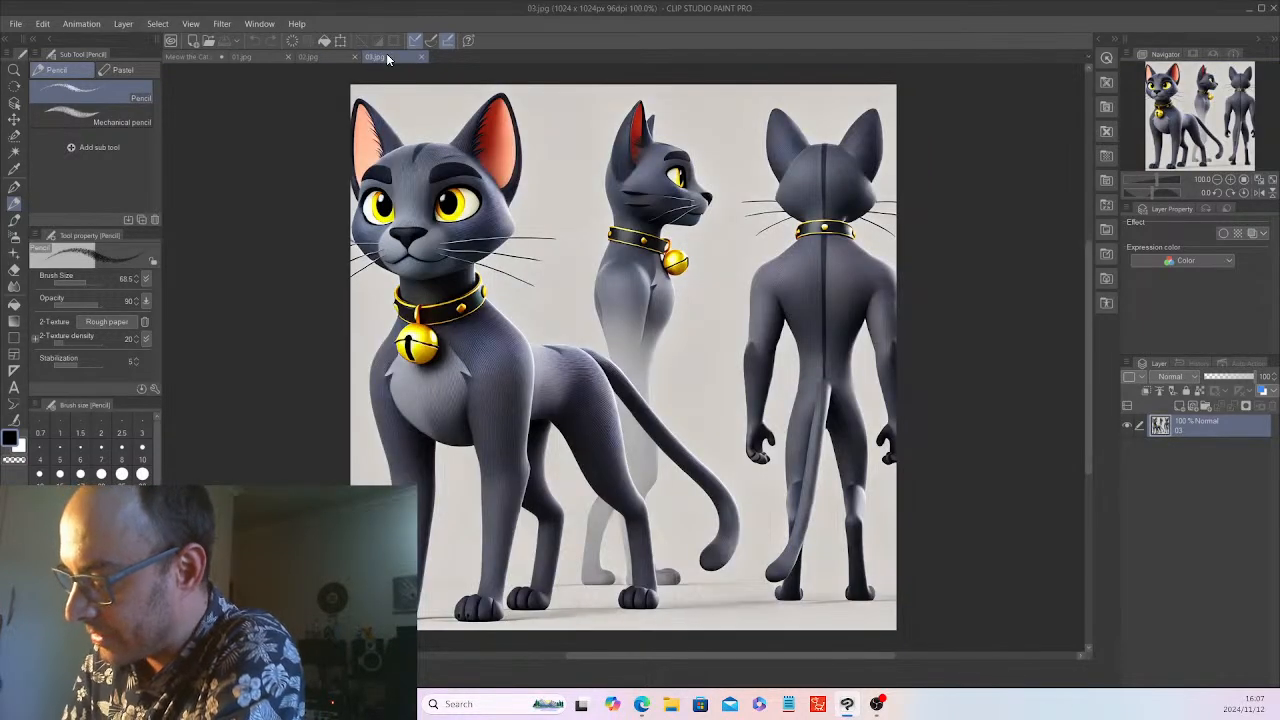
pyautogui.click(190, 57)
pyautogui.moveTo(392, 267)
pyautogui.mouseDown()
pyautogui.moveTo(389, 284)
pyautogui.moveTo(409, 289)
pyautogui.mouseUp()
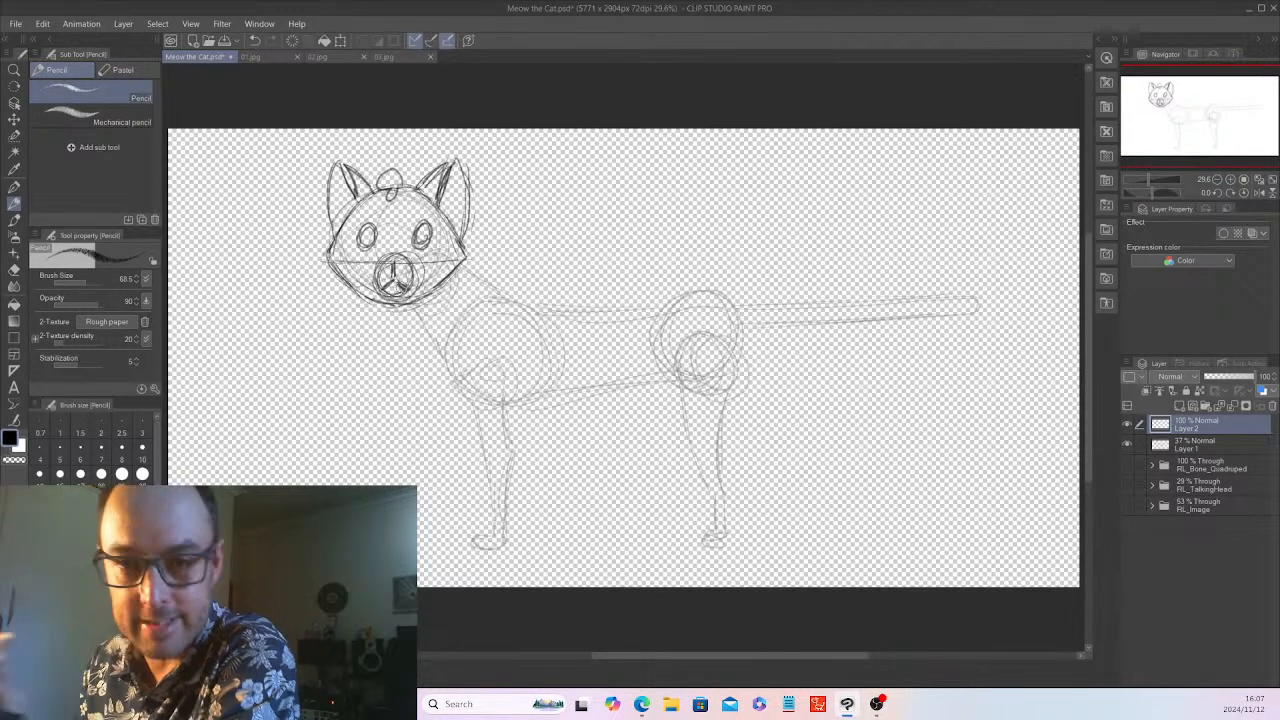
pyautogui.moveTo(384, 258); pyautogui.dragTo(402, 262)
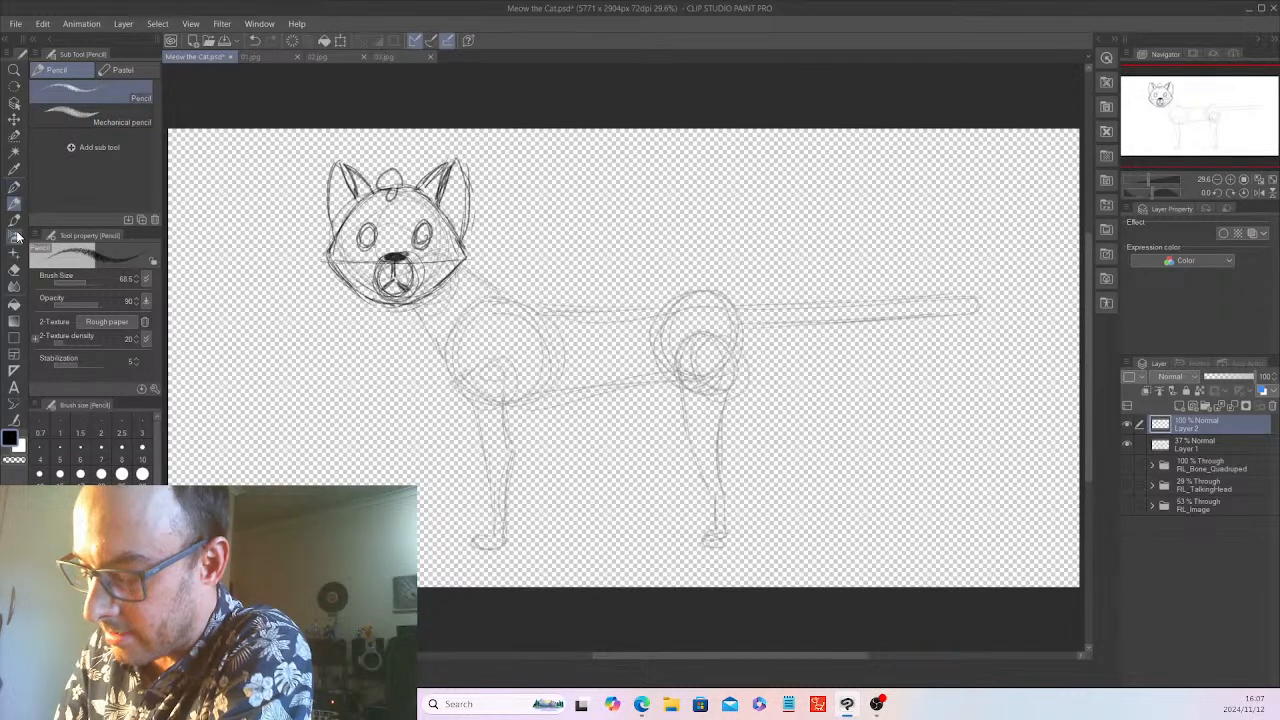
# Erase the mouth lines inside the muzzle and pencil a short eyebrow above each eye
pyautogui.click(14, 269)
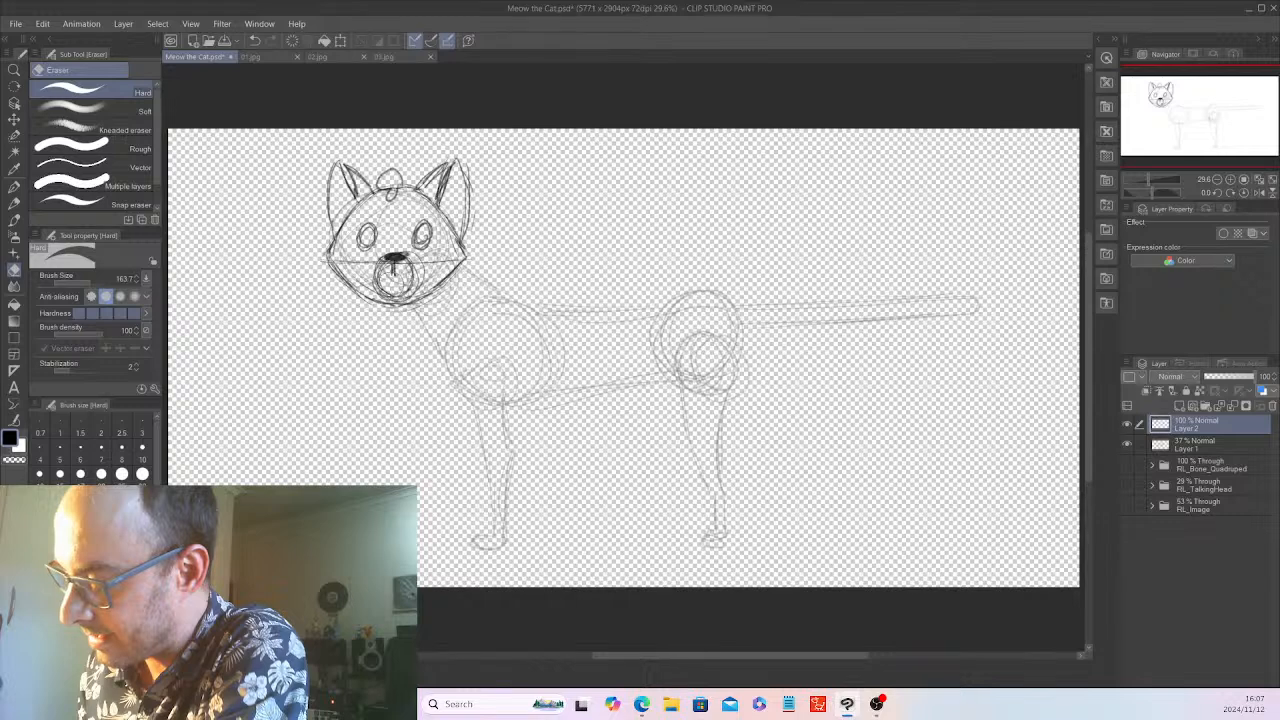
pyautogui.click(15, 204)
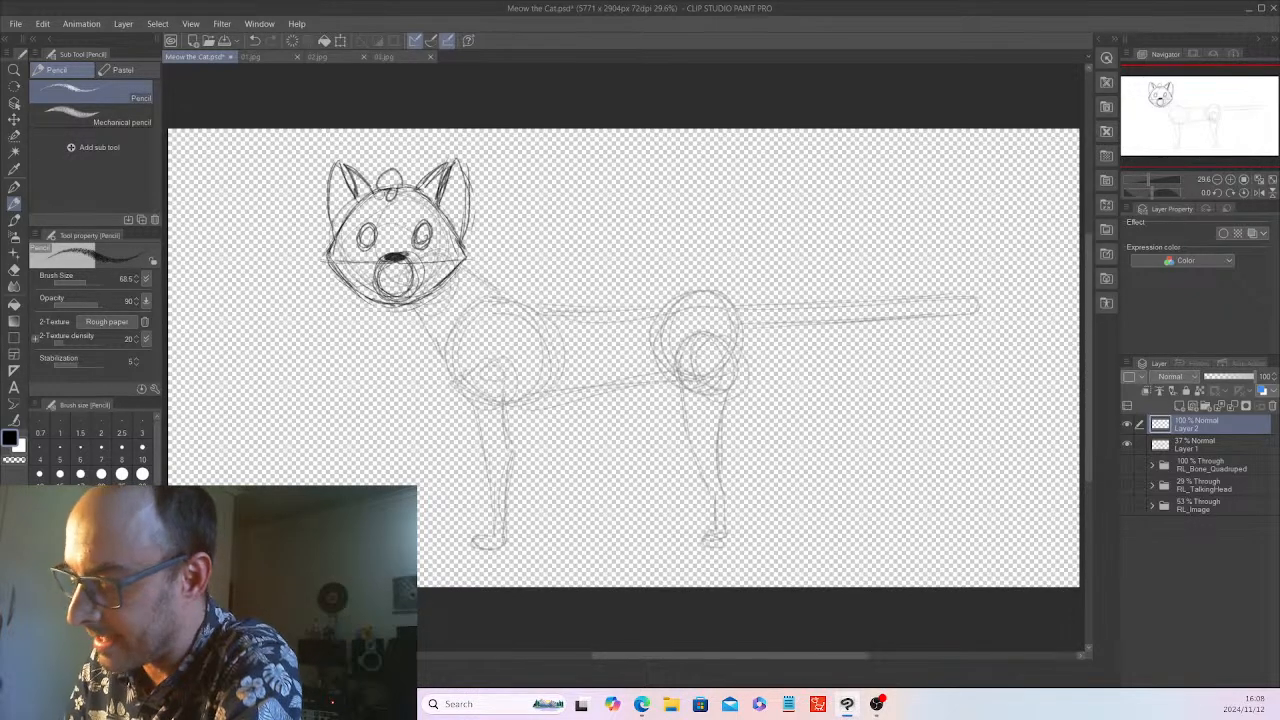
pyautogui.moveTo(366, 207); pyautogui.dragTo(431, 207)
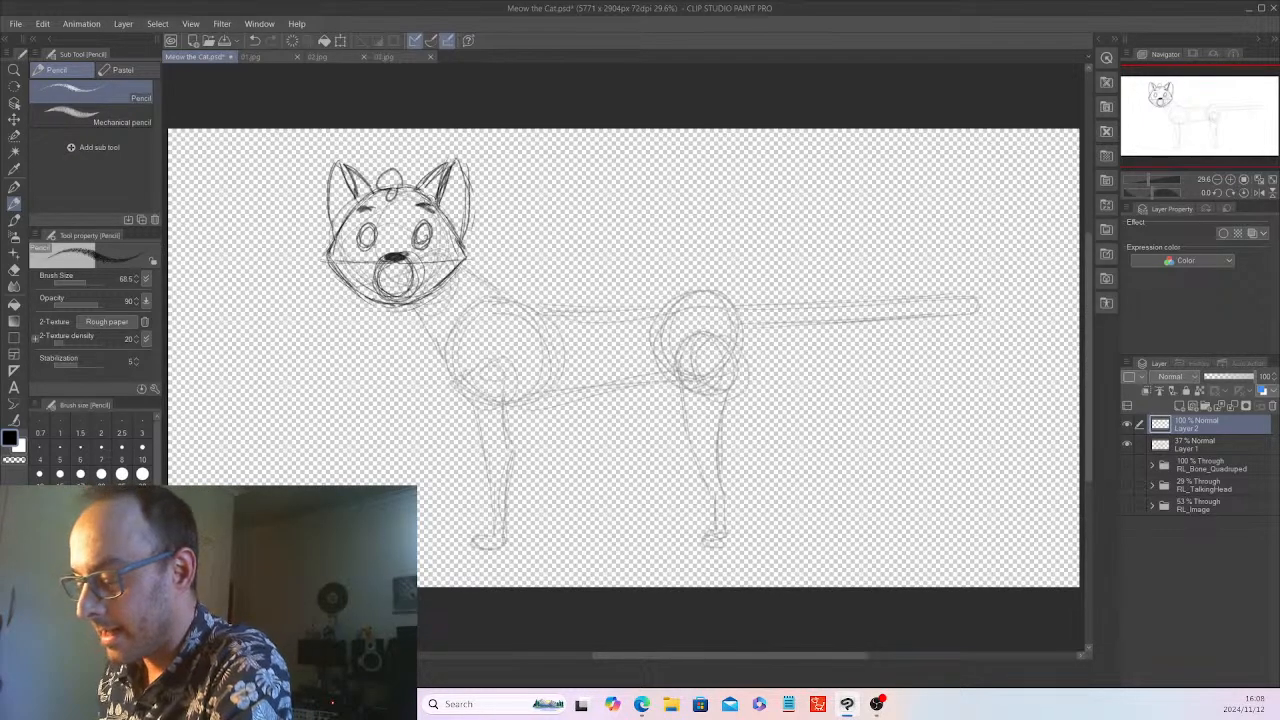
# Draw long curved whiskers fanning out from both cheeks, using 03.jpg as reference
pyautogui.click(386, 52)
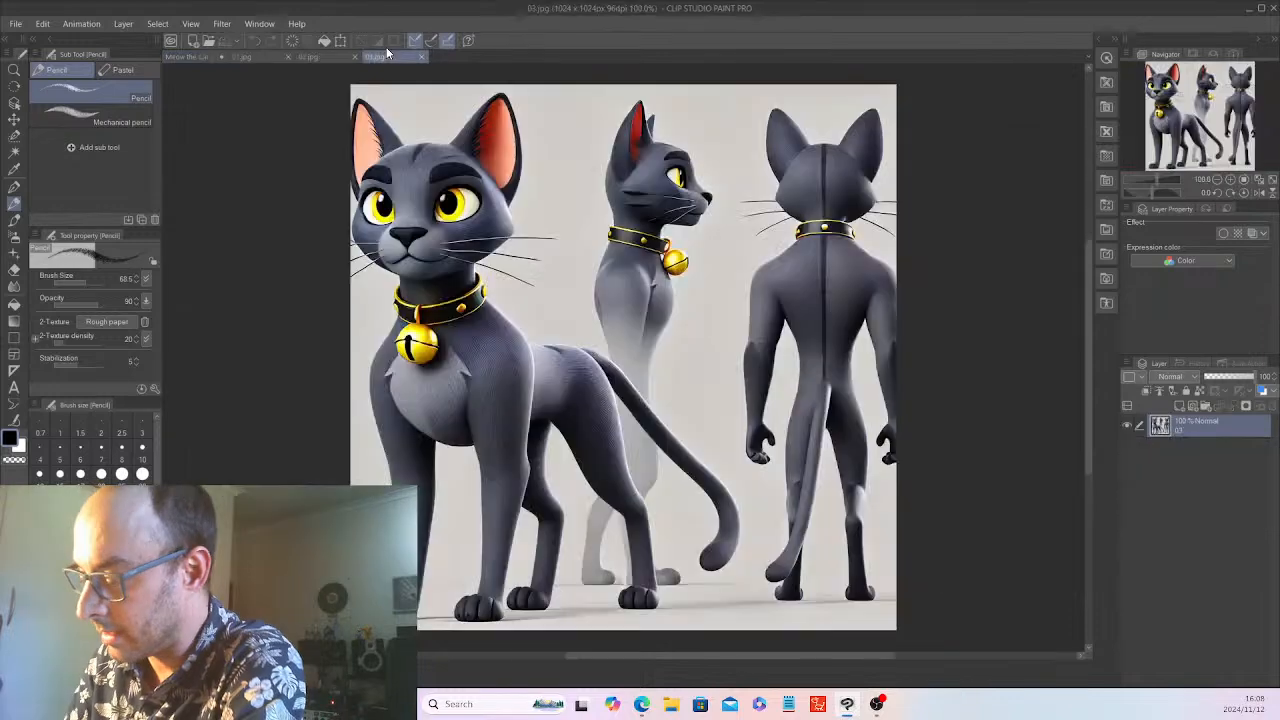
pyautogui.click(218, 56)
pyautogui.moveTo(360, 262)
pyautogui.mouseDown()
pyautogui.moveTo(276, 249)
pyautogui.moveTo(263, 270)
pyautogui.moveTo(280, 294)
pyautogui.mouseUp()
pyautogui.moveTo(430, 264)
pyautogui.mouseDown()
pyautogui.moveTo(530, 252)
pyautogui.moveTo(500, 286)
pyautogui.moveTo(515, 302)
pyautogui.mouseUp()
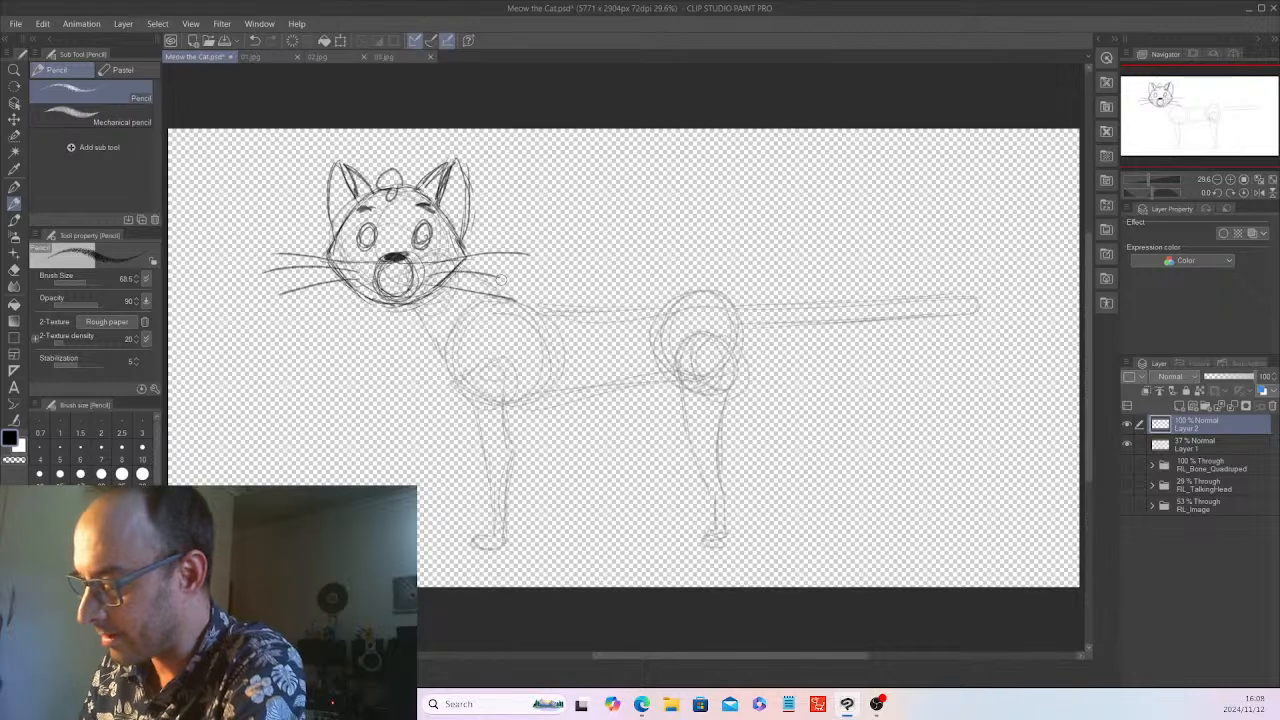
# Trace the front and back of the neck from the head down into the curve of the chest
pyautogui.moveTo(418, 316)
pyautogui.mouseDown()
pyautogui.moveTo(460, 383)
pyautogui.moveTo(498, 390)
pyautogui.mouseUp()
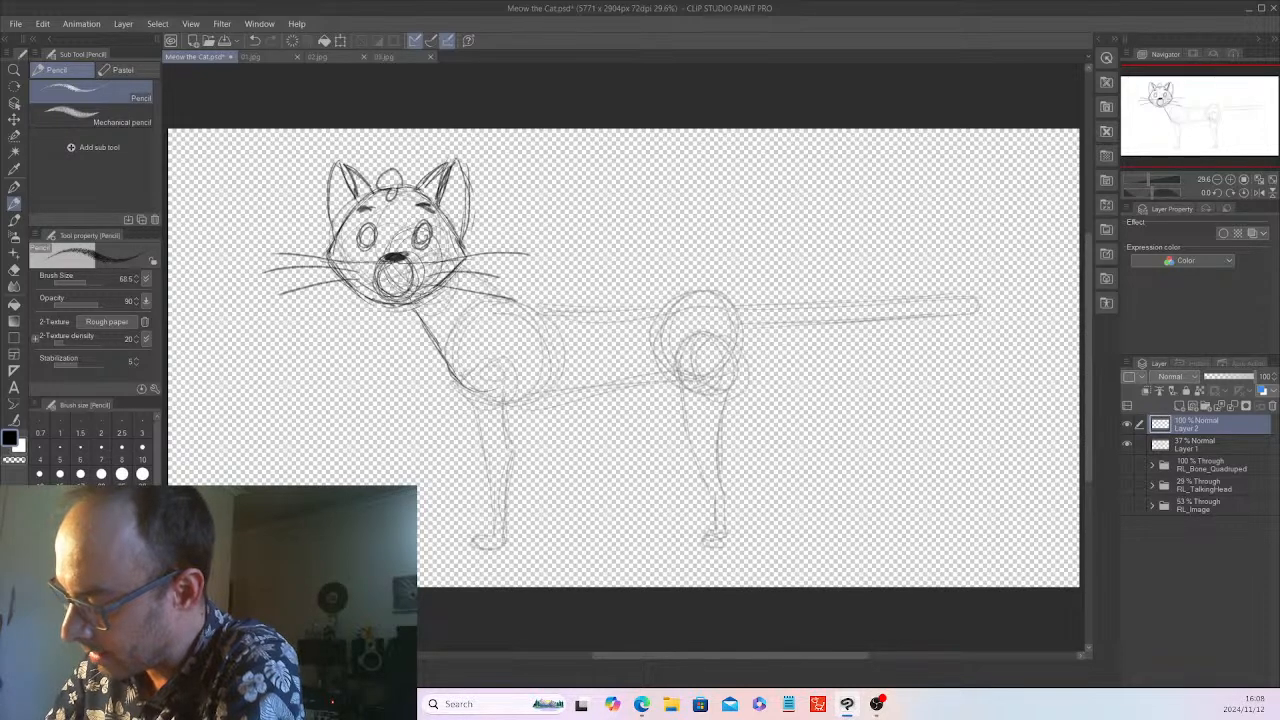
pyautogui.moveTo(458, 252)
pyautogui.mouseDown()
pyautogui.moveTo(512, 298)
pyautogui.moveTo(520, 382)
pyautogui.mouseUp()
pyautogui.moveTo(518, 302); pyautogui.dragTo(514, 388)
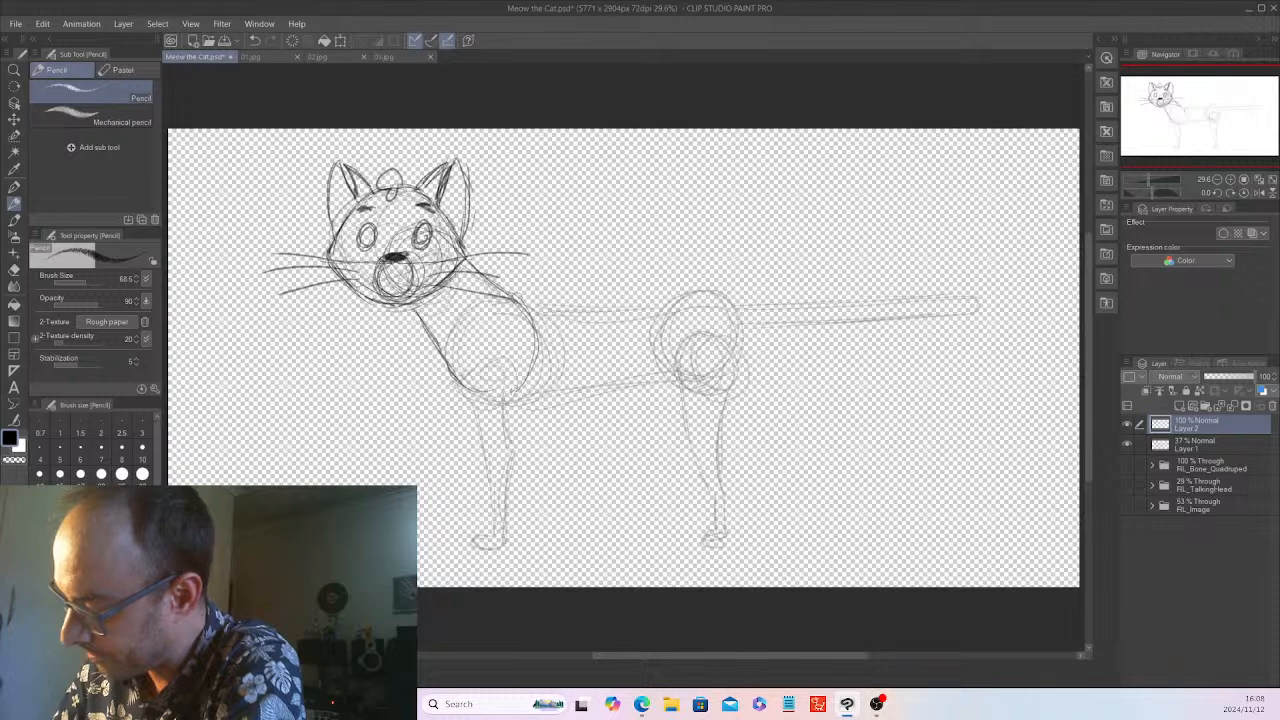
pyautogui.moveTo(518, 298); pyautogui.dragTo(519, 387)
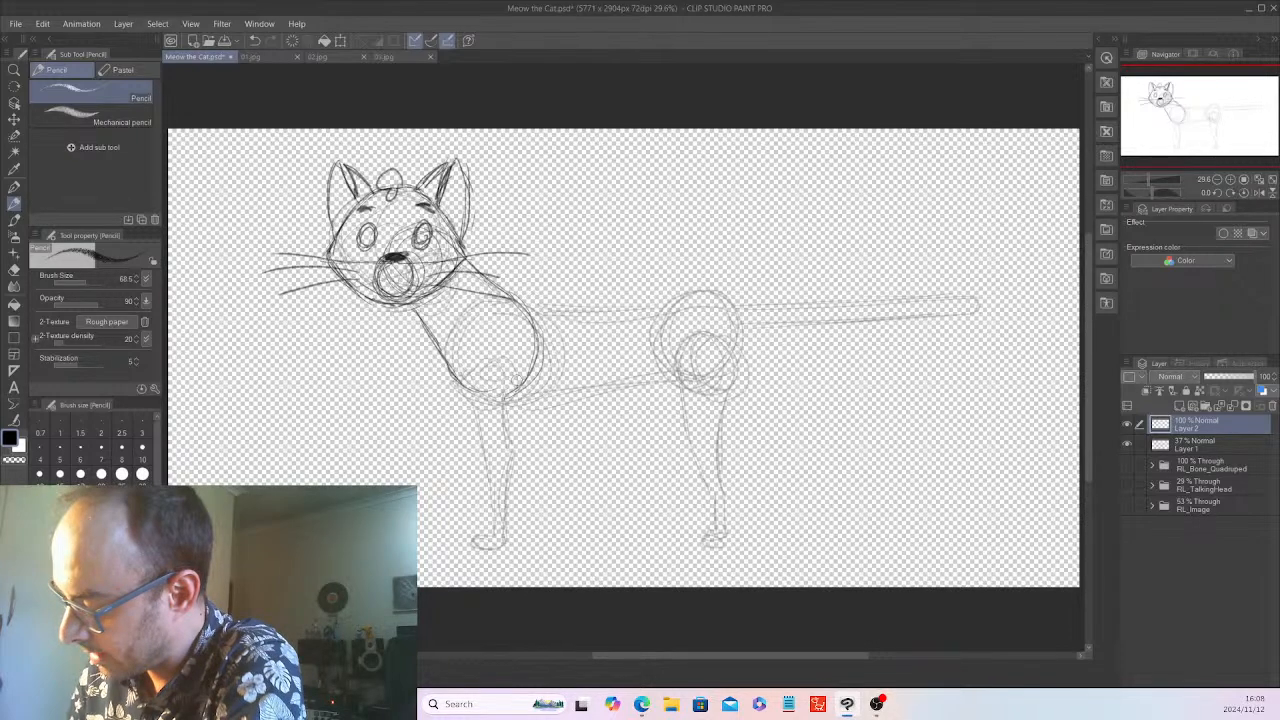
# Complete the chest circle and outline the back, rump and belly over the faded construction sketch
pyautogui.moveTo(484, 299)
pyautogui.mouseDown()
pyautogui.moveTo(439, 377)
pyautogui.moveTo(472, 402)
pyautogui.mouseUp()
pyautogui.moveTo(498, 303)
pyautogui.mouseDown()
pyautogui.moveTo(464, 312)
pyautogui.moveTo(515, 405)
pyautogui.mouseUp()
pyautogui.moveTo(496, 304)
pyautogui.mouseDown()
pyautogui.moveTo(482, 393)
pyautogui.moveTo(542, 389)
pyautogui.mouseUp()
pyautogui.moveTo(450, 319); pyautogui.dragTo(540, 404)
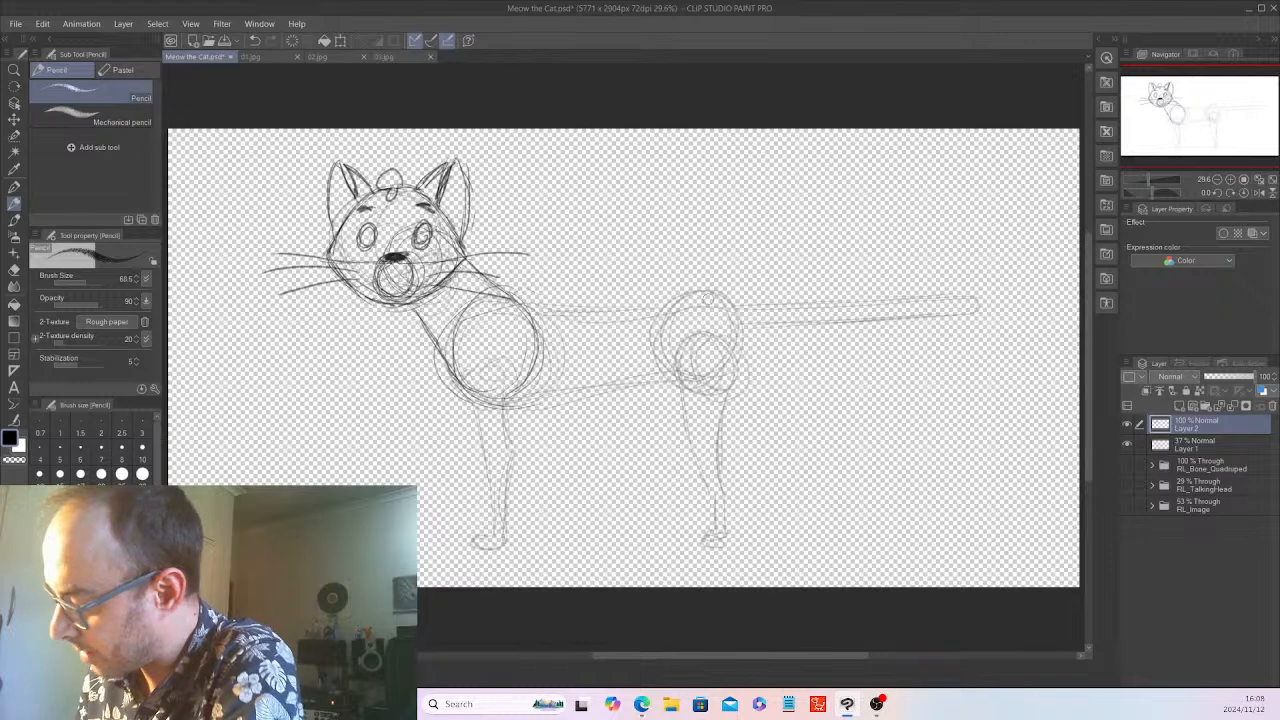
pyautogui.moveTo(508, 293)
pyautogui.mouseDown()
pyautogui.moveTo(718, 292)
pyautogui.moveTo(738, 300)
pyautogui.moveTo(753, 362)
pyautogui.moveTo(706, 388)
pyautogui.moveTo(484, 408)
pyautogui.moveTo(470, 390)
pyautogui.mouseUp()
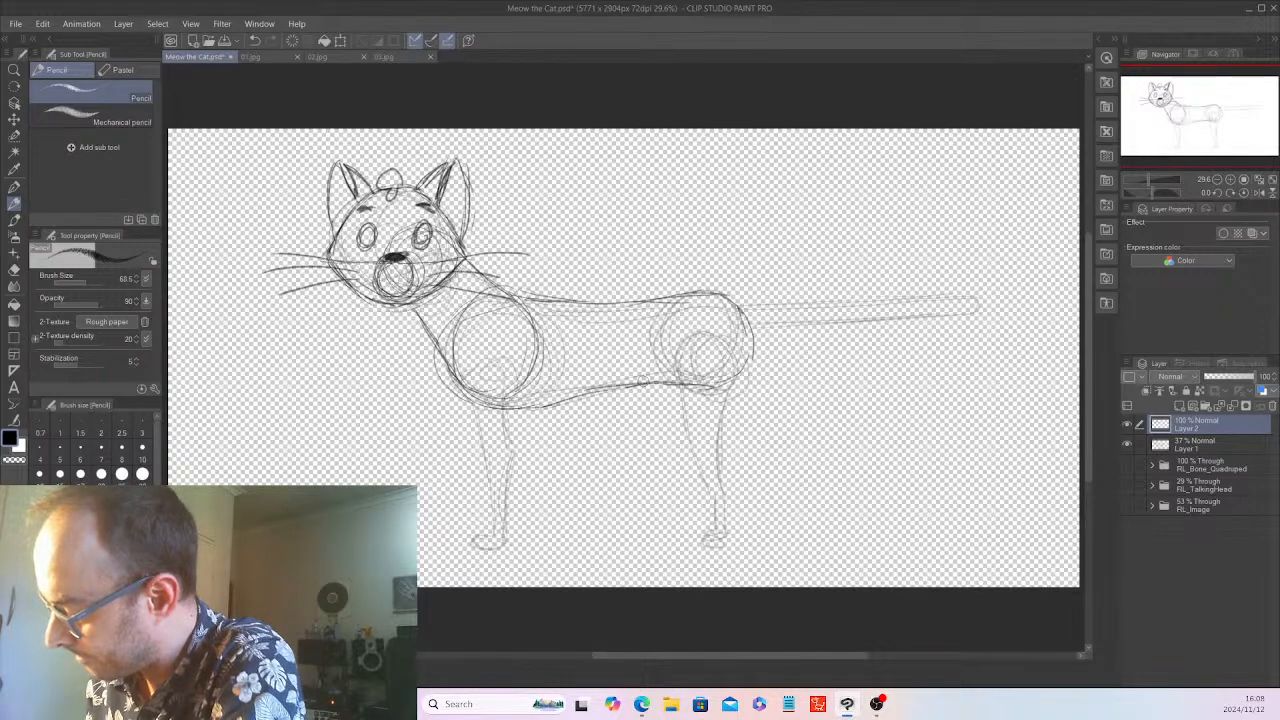
# Draw the chest and belly marking line from the neck along the flank to the hip, with a small shoulder circle, checking 03.jpg
pyautogui.click(384, 56)
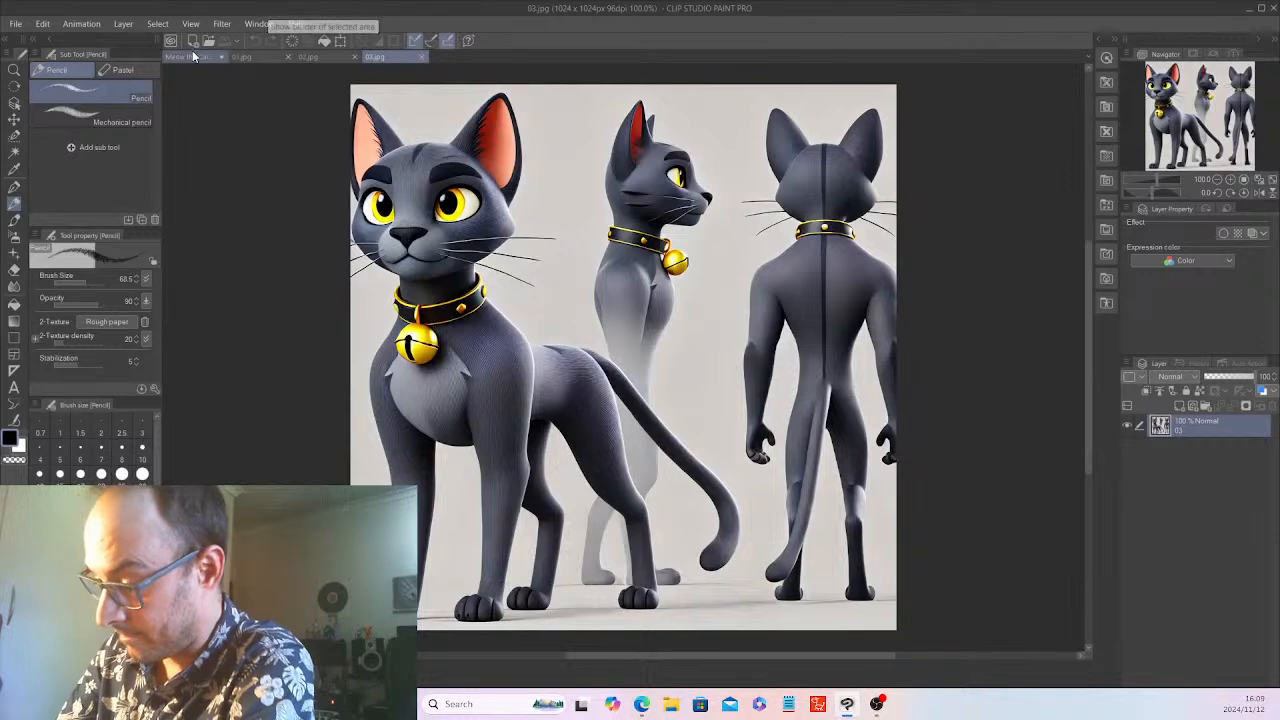
pyautogui.click(214, 57)
pyautogui.click(402, 54)
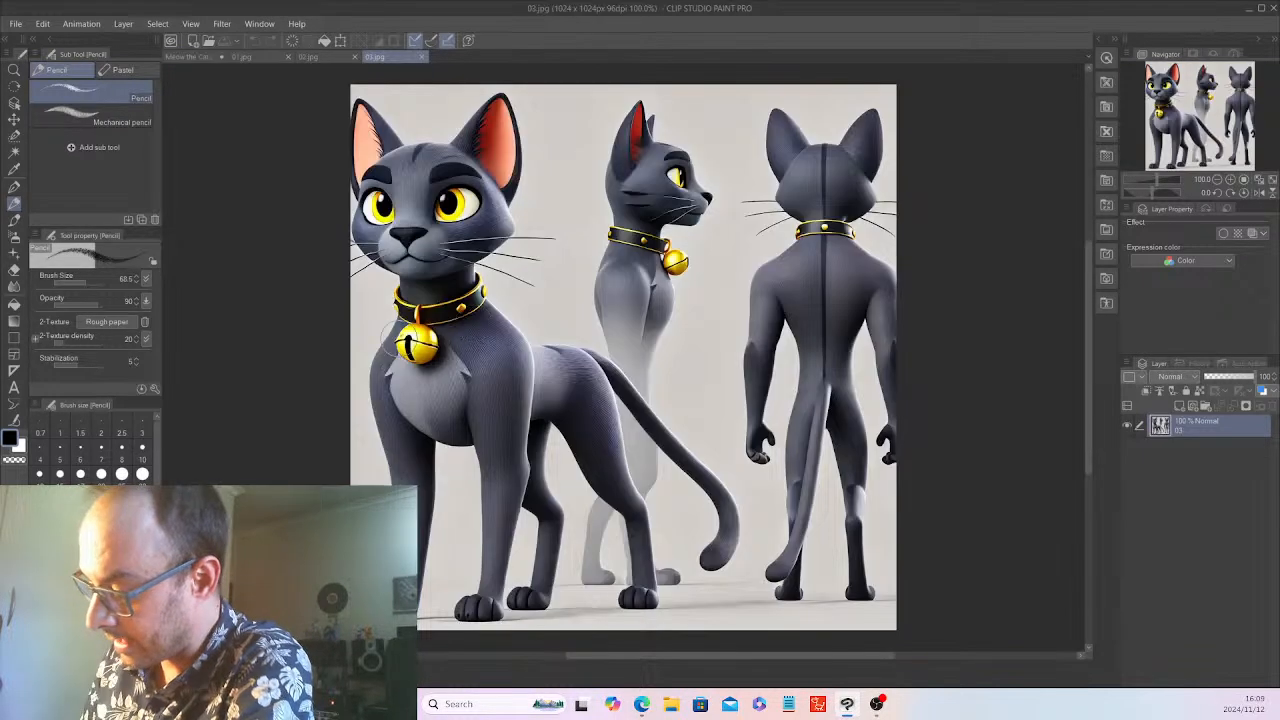
pyautogui.click(194, 57)
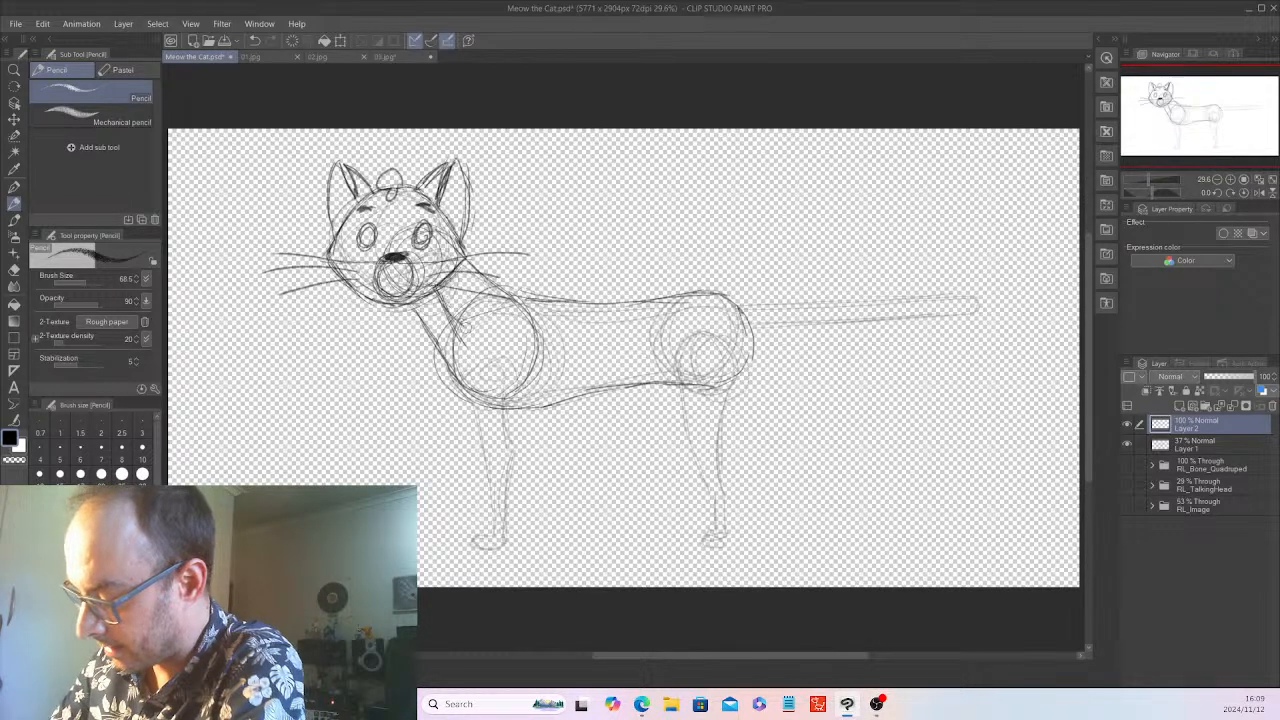
pyautogui.moveTo(505, 360)
pyautogui.mouseDown()
pyautogui.moveTo(498, 348)
pyautogui.moveTo(506, 392)
pyautogui.moveTo(500, 372)
pyautogui.moveTo(490, 390)
pyautogui.mouseUp()
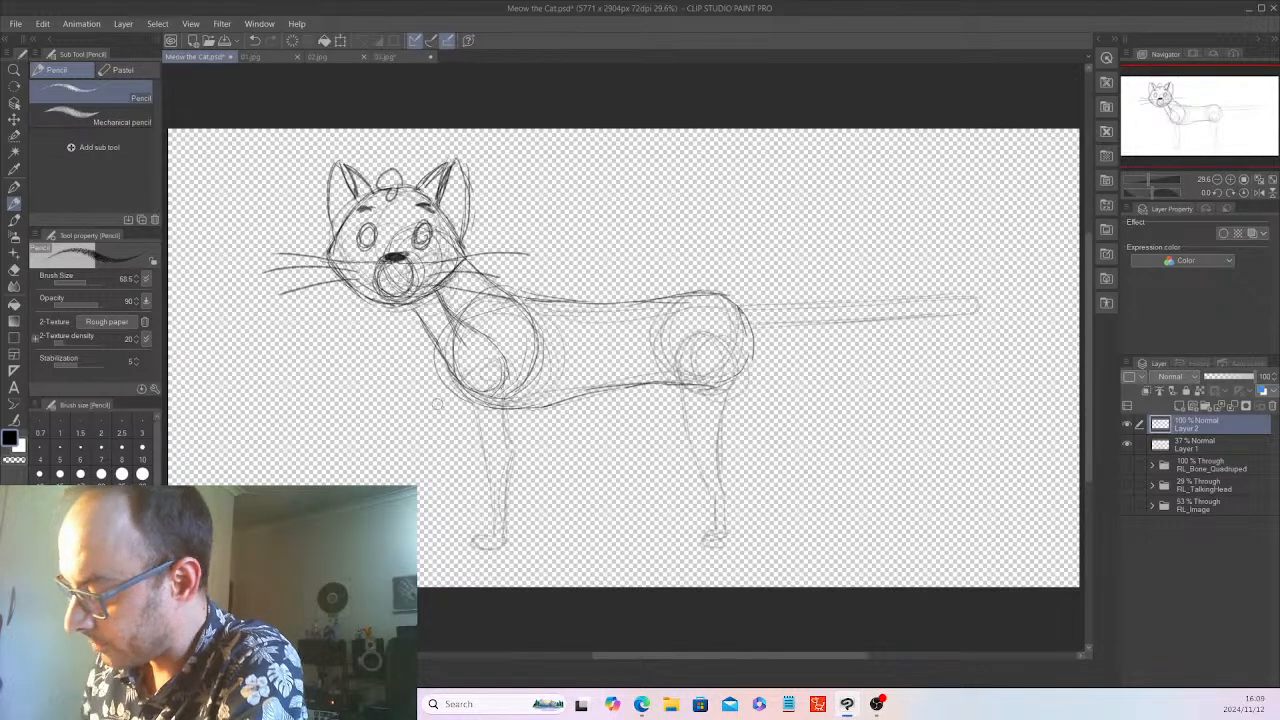
pyautogui.moveTo(500, 345)
pyautogui.mouseDown()
pyautogui.moveTo(478, 388)
pyautogui.moveTo(496, 350)
pyautogui.moveTo(472, 356)
pyautogui.moveTo(490, 336)
pyautogui.moveTo(570, 372)
pyautogui.moveTo(712, 344)
pyautogui.moveTo(713, 384)
pyautogui.mouseUp()
pyautogui.moveTo(598, 364)
pyautogui.mouseDown()
pyautogui.moveTo(688, 353)
pyautogui.moveTo(722, 390)
pyautogui.mouseUp()
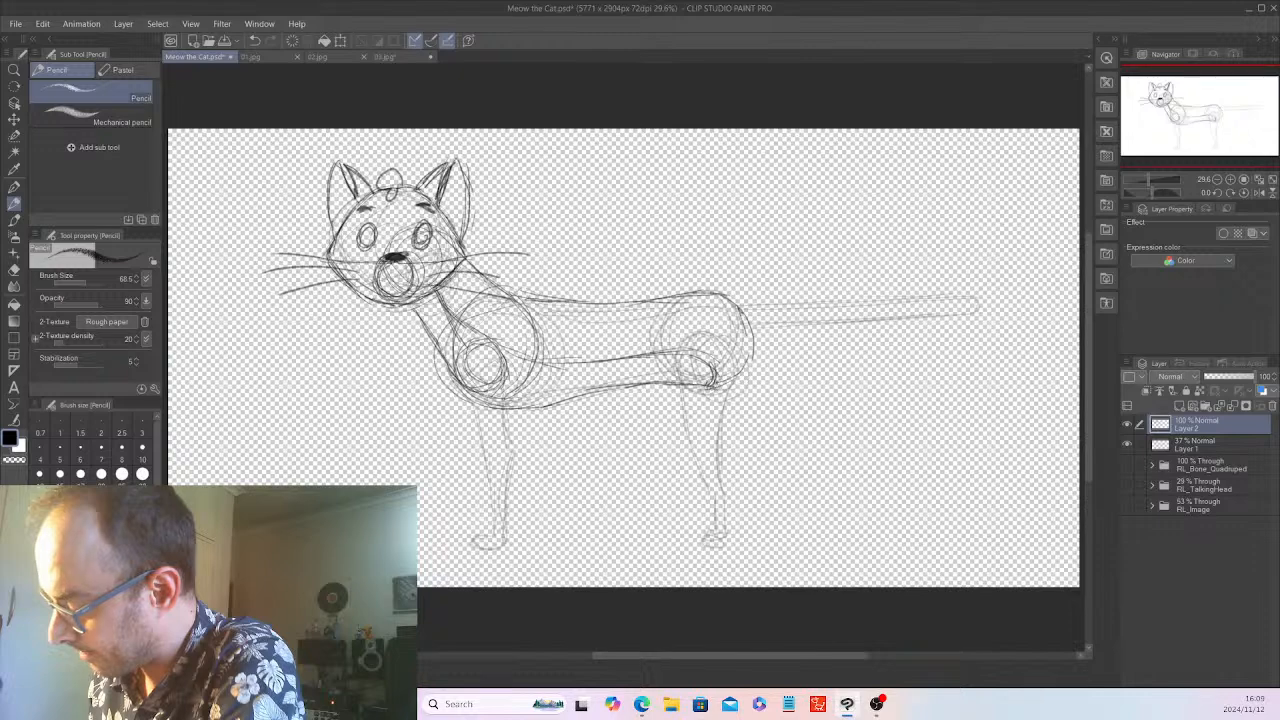
# Shade the hip end of the belly marking and outline the long straight tail with a rounded tip, checking 01.jpg, 02.jpg and 03.jpg
pyautogui.moveTo(652, 354); pyautogui.dragTo(714, 383)
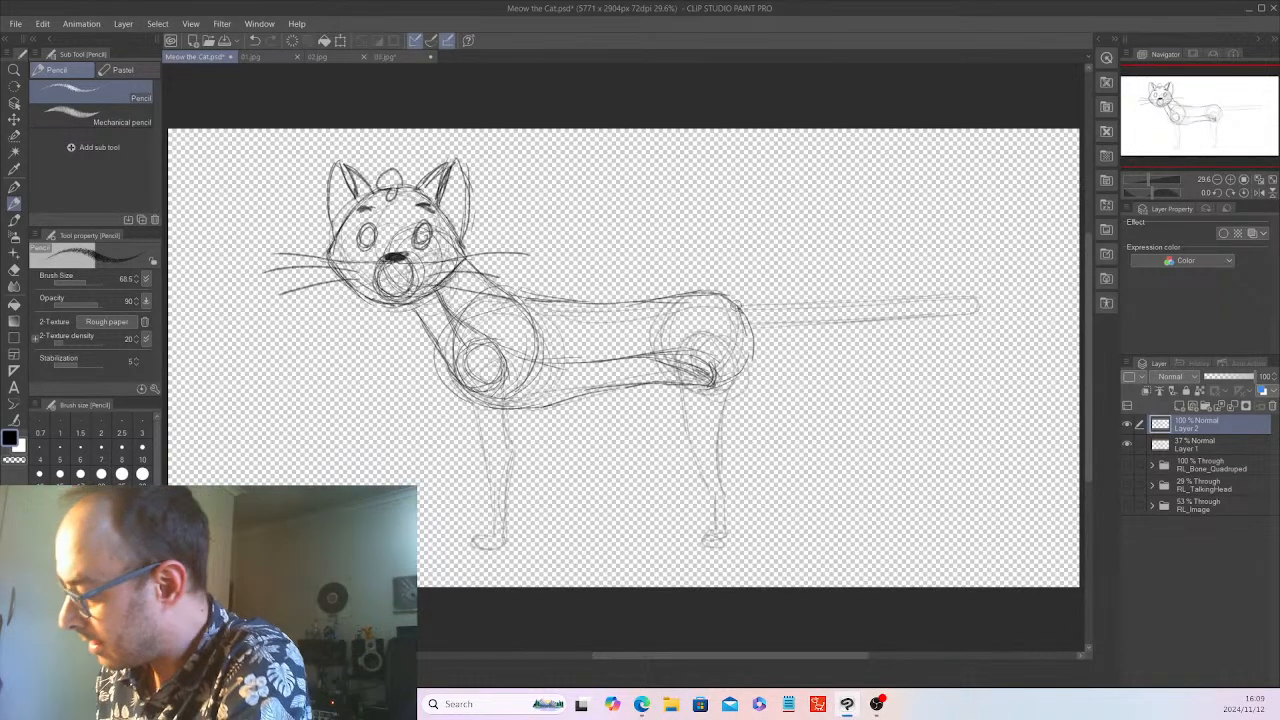
pyautogui.click(263, 57)
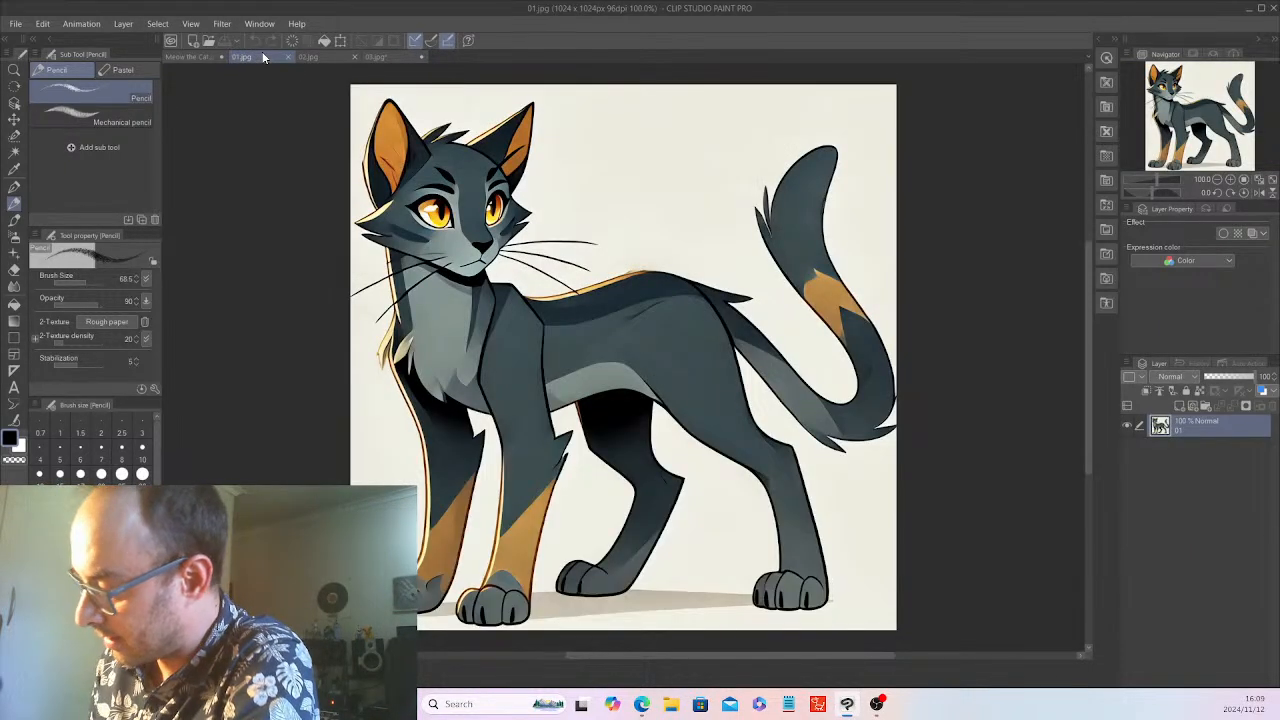
pyautogui.click(331, 54)
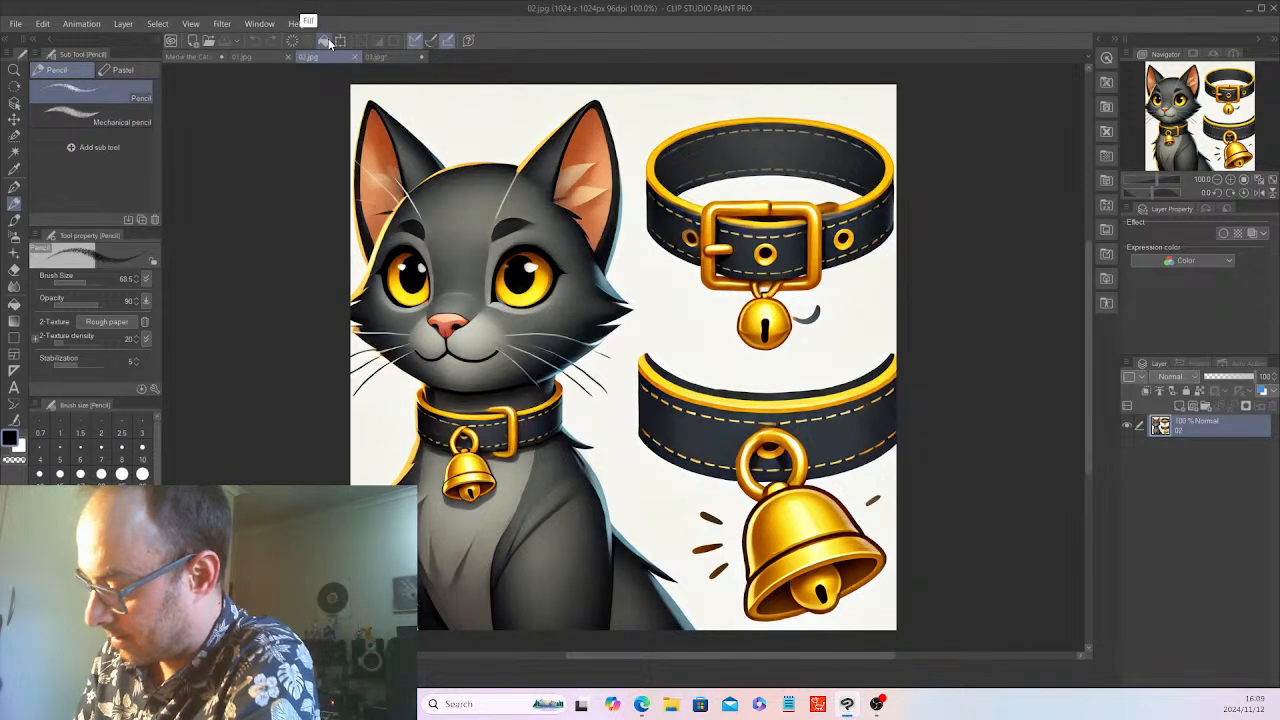
pyautogui.click(400, 54)
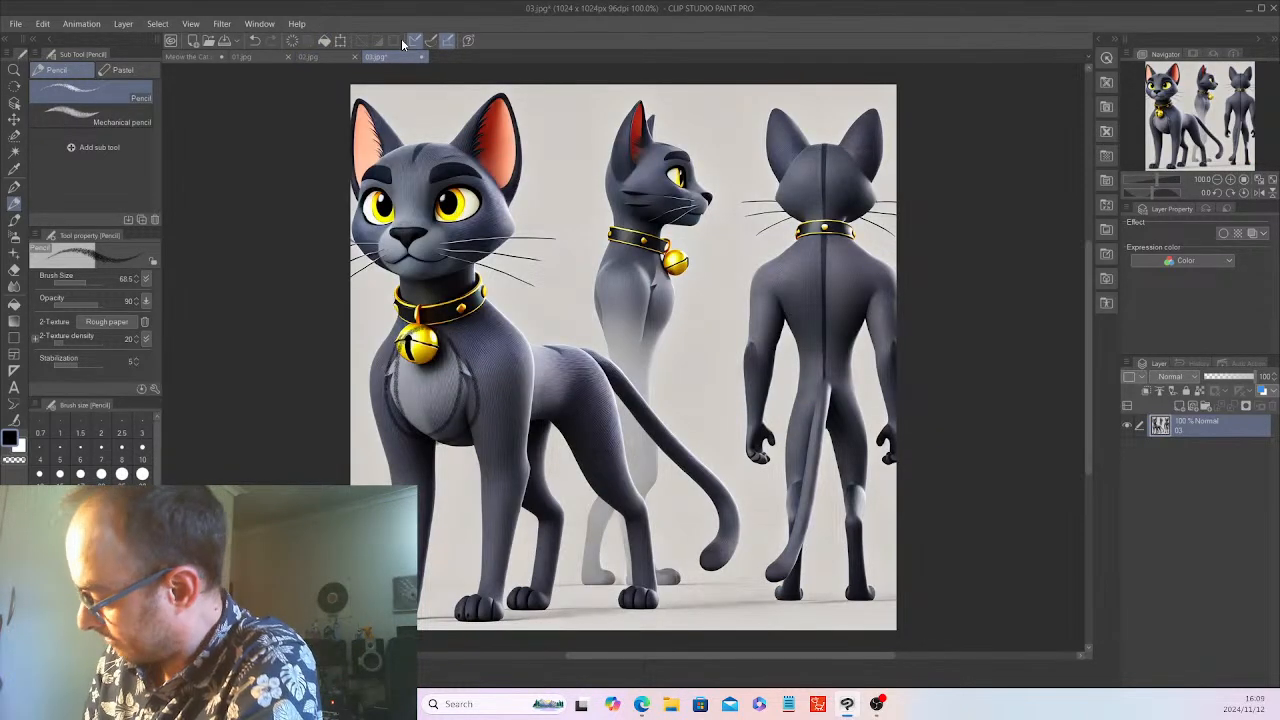
pyautogui.click(207, 50)
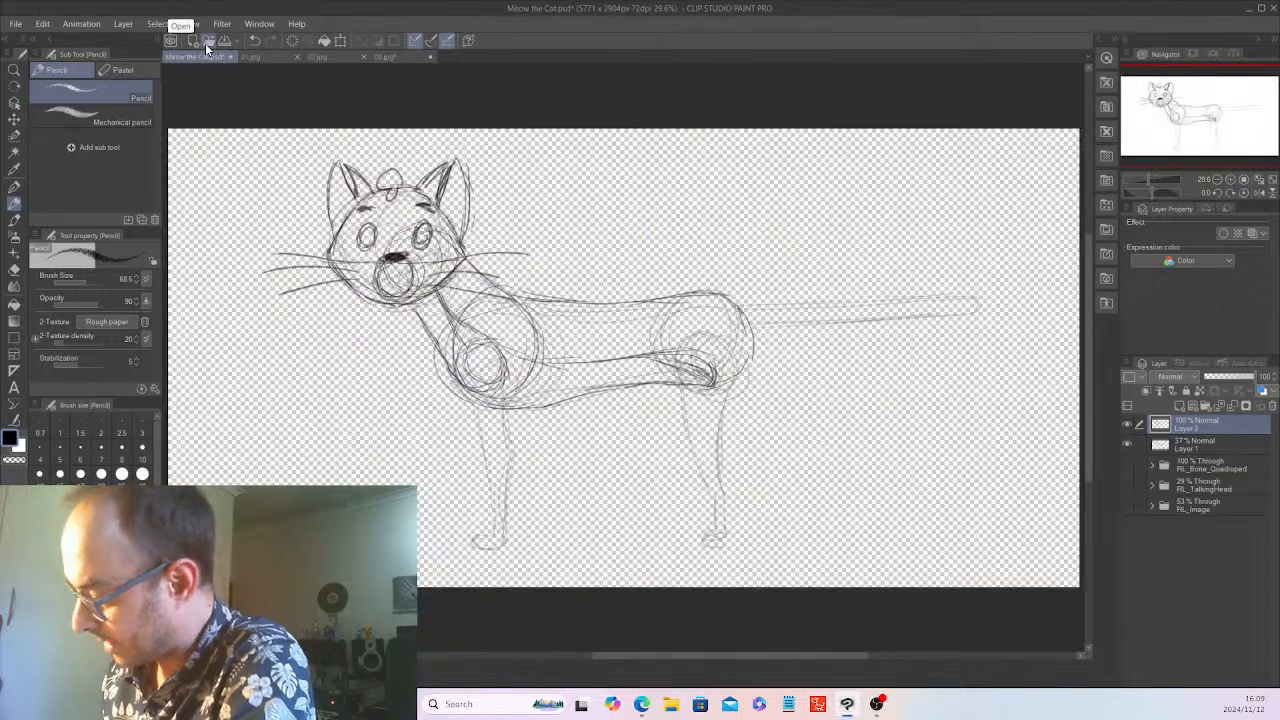
pyautogui.moveTo(796, 308)
pyautogui.mouseDown()
pyautogui.moveTo(976, 300)
pyautogui.moveTo(990, 315)
pyautogui.moveTo(777, 323)
pyautogui.moveTo(930, 322)
pyautogui.mouseUp()
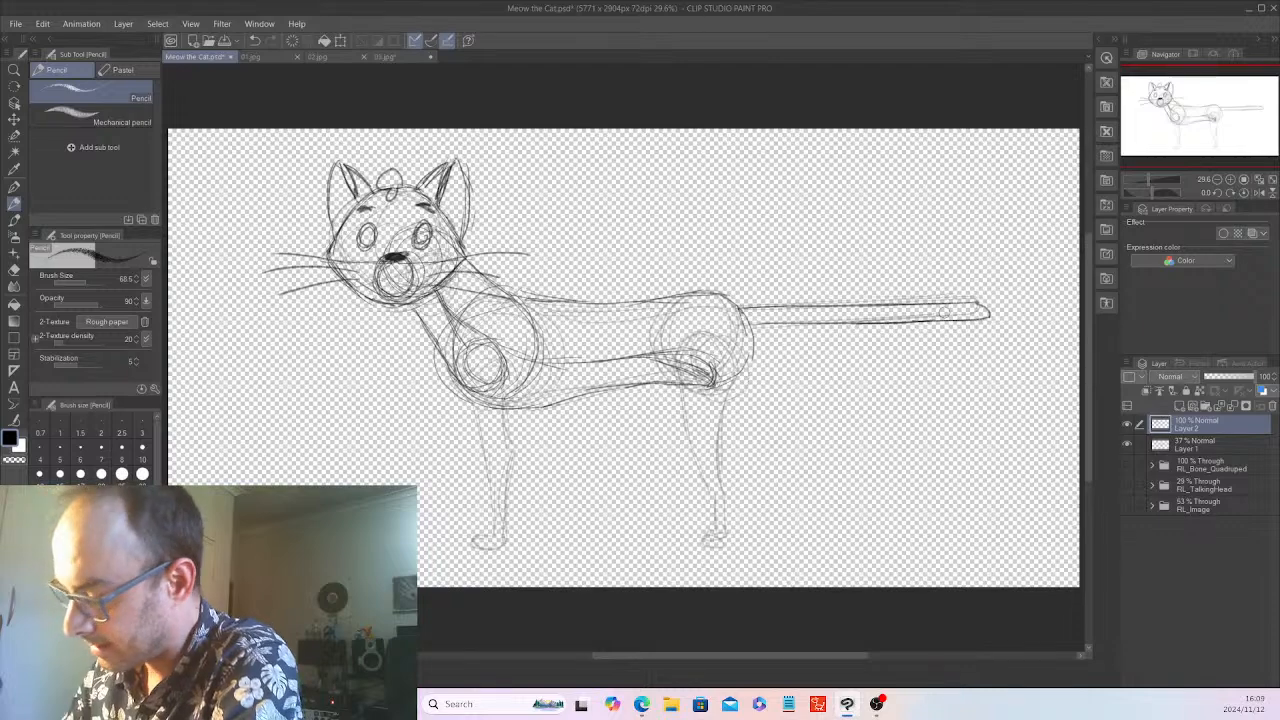
# Draw the near front paw with curled toes and outline the front leg up to the shoulder with a pointed elbow, using 03.jpg as reference
pyautogui.click(388, 57)
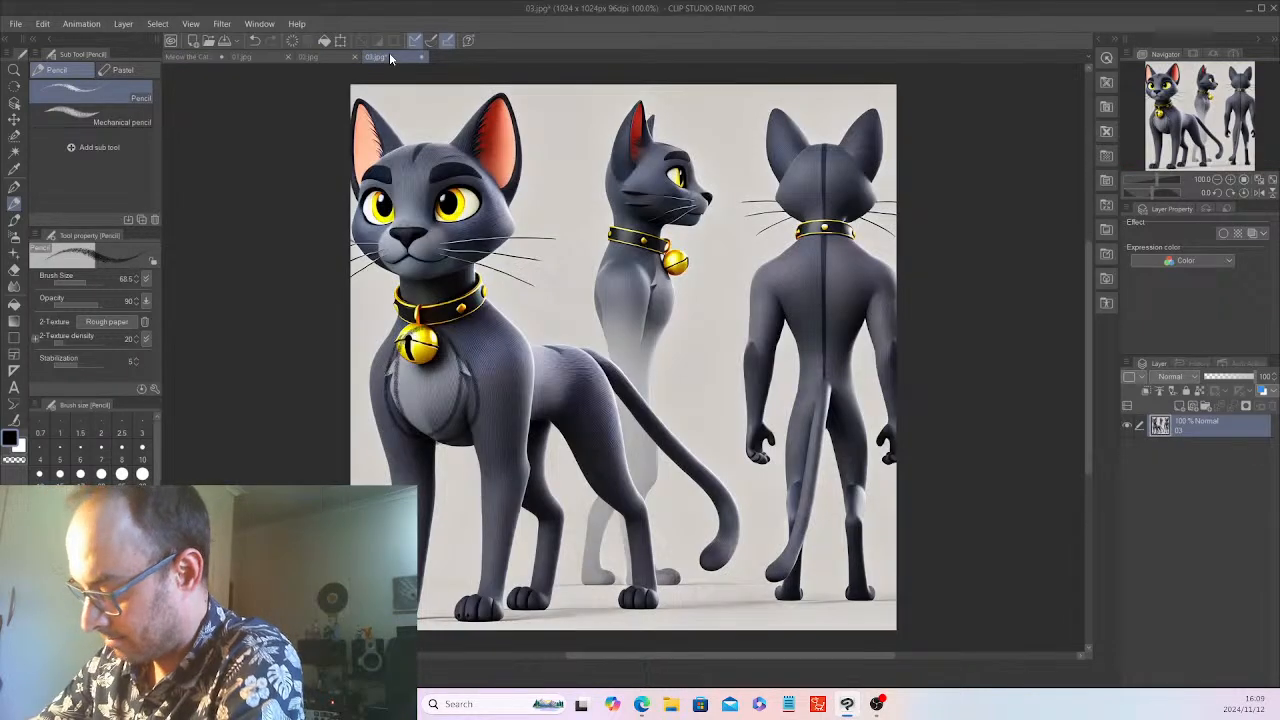
pyautogui.click(189, 56)
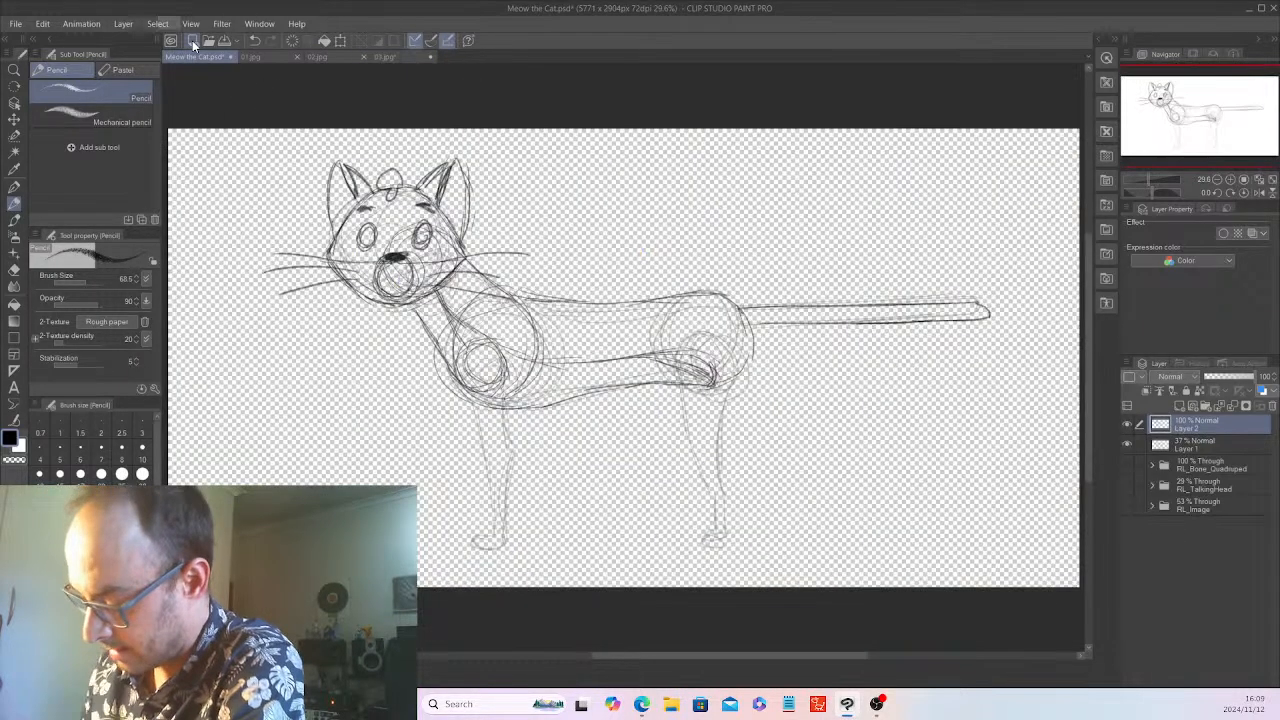
pyautogui.moveTo(490, 532)
pyautogui.mouseDown()
pyautogui.moveTo(476, 548)
pyautogui.moveTo(464, 530)
pyautogui.moveTo(484, 546)
pyautogui.moveTo(492, 524)
pyautogui.moveTo(500, 532)
pyautogui.mouseUp()
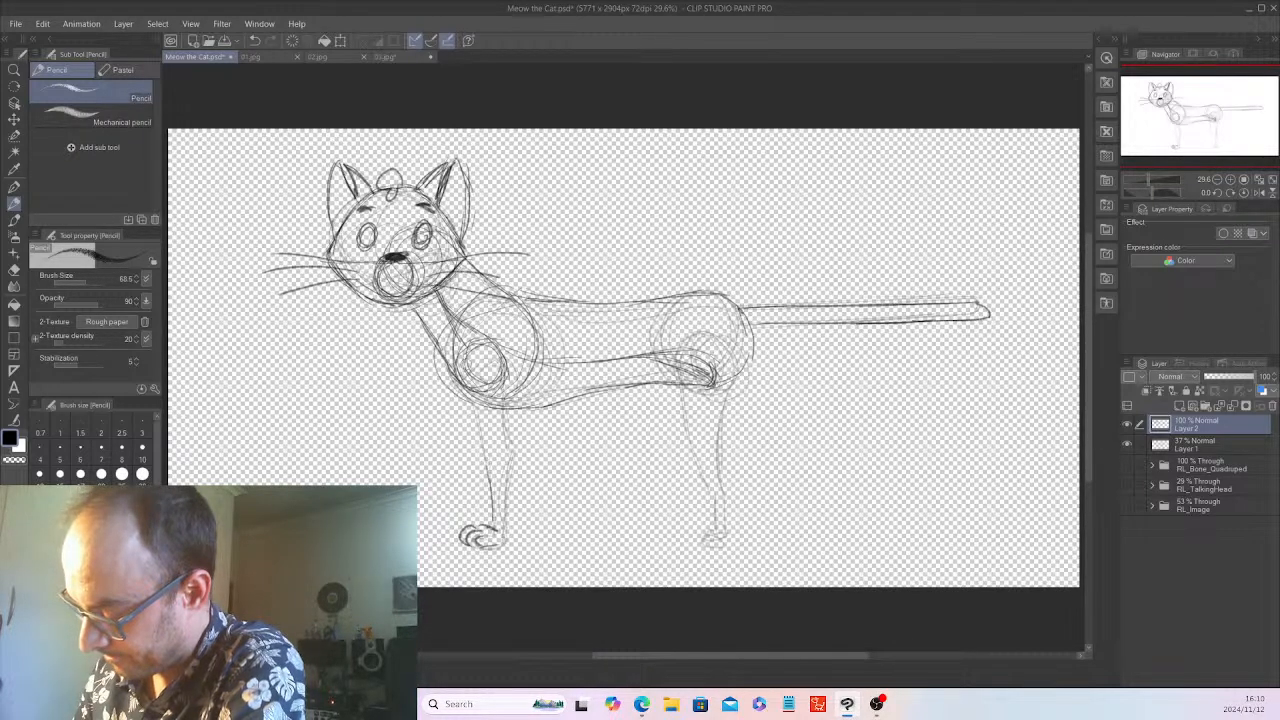
pyautogui.moveTo(468, 365); pyautogui.dragTo(494, 522)
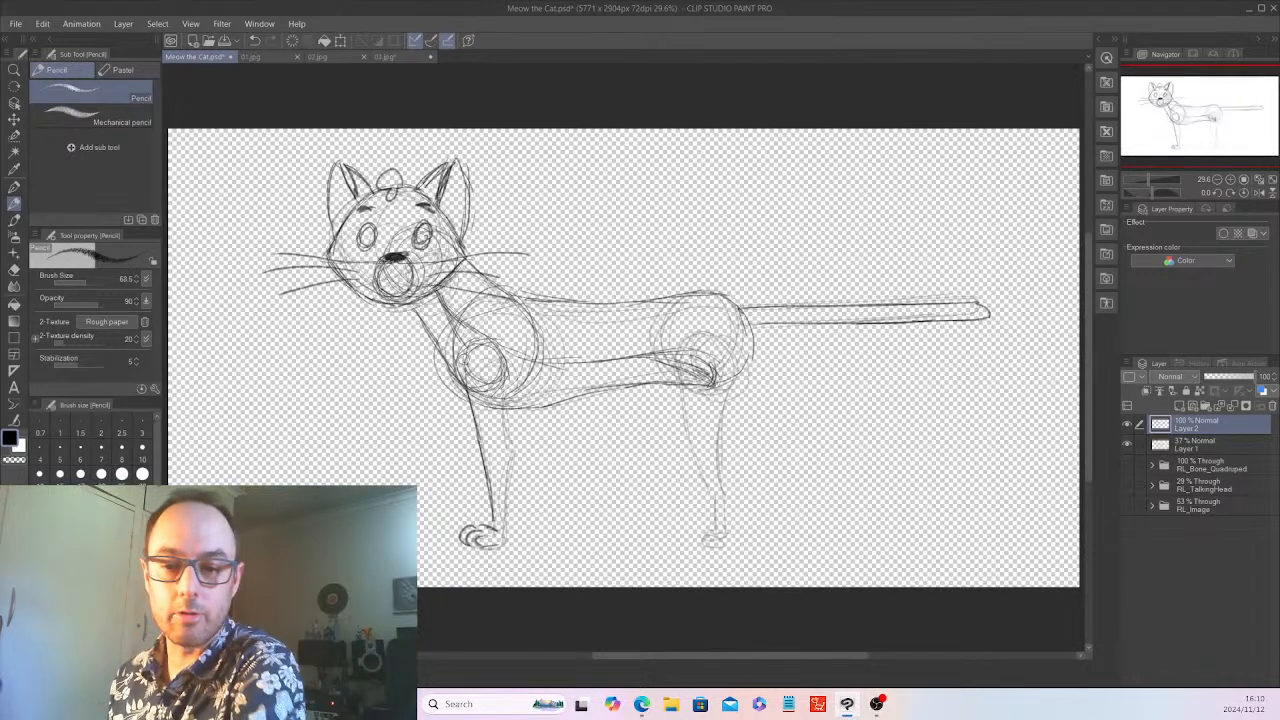
pyautogui.moveTo(460, 381)
pyautogui.mouseDown()
pyautogui.moveTo(463, 347)
pyautogui.moveTo(501, 347)
pyautogui.moveTo(513, 435)
pyautogui.mouseUp()
pyautogui.moveTo(503, 378)
pyautogui.mouseDown()
pyautogui.moveTo(519, 440)
pyautogui.moveTo(508, 514)
pyautogui.mouseUp()
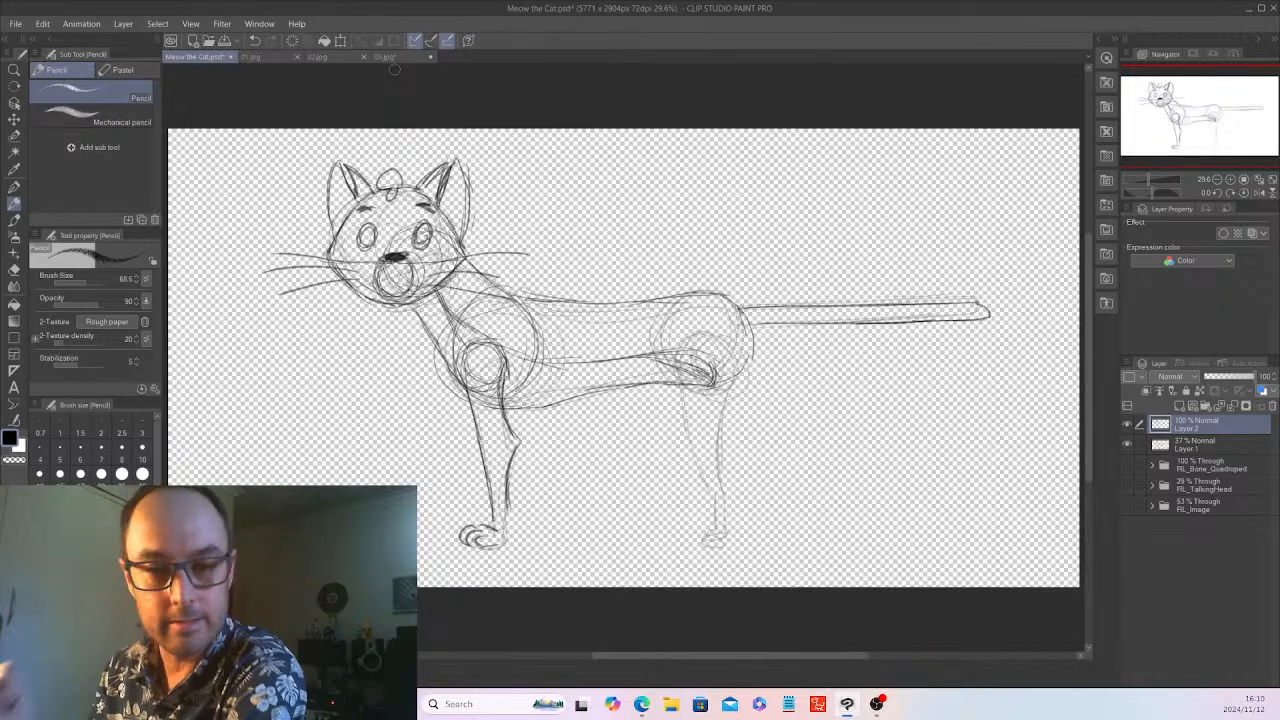
# Compare the sketch with the RL_Image folder and thicken the back edge of the near foreleg below the elbow
pyautogui.click(1127, 505)
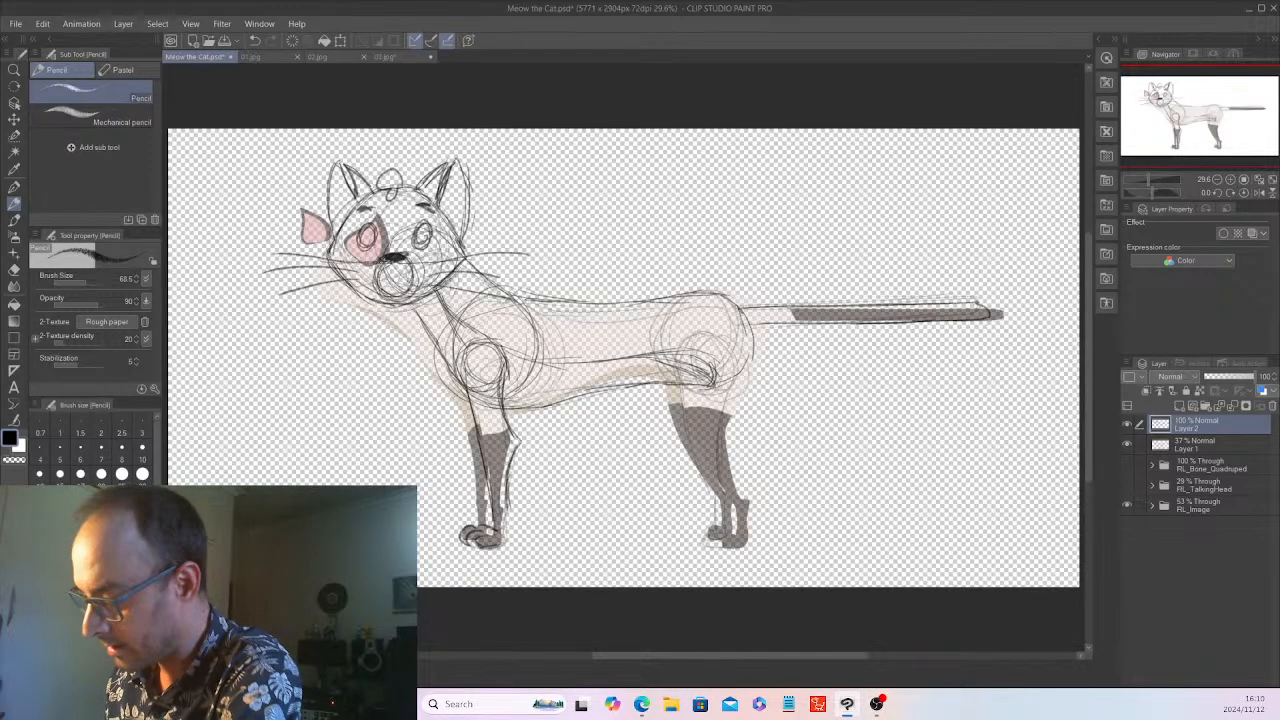
pyautogui.click(1127, 505)
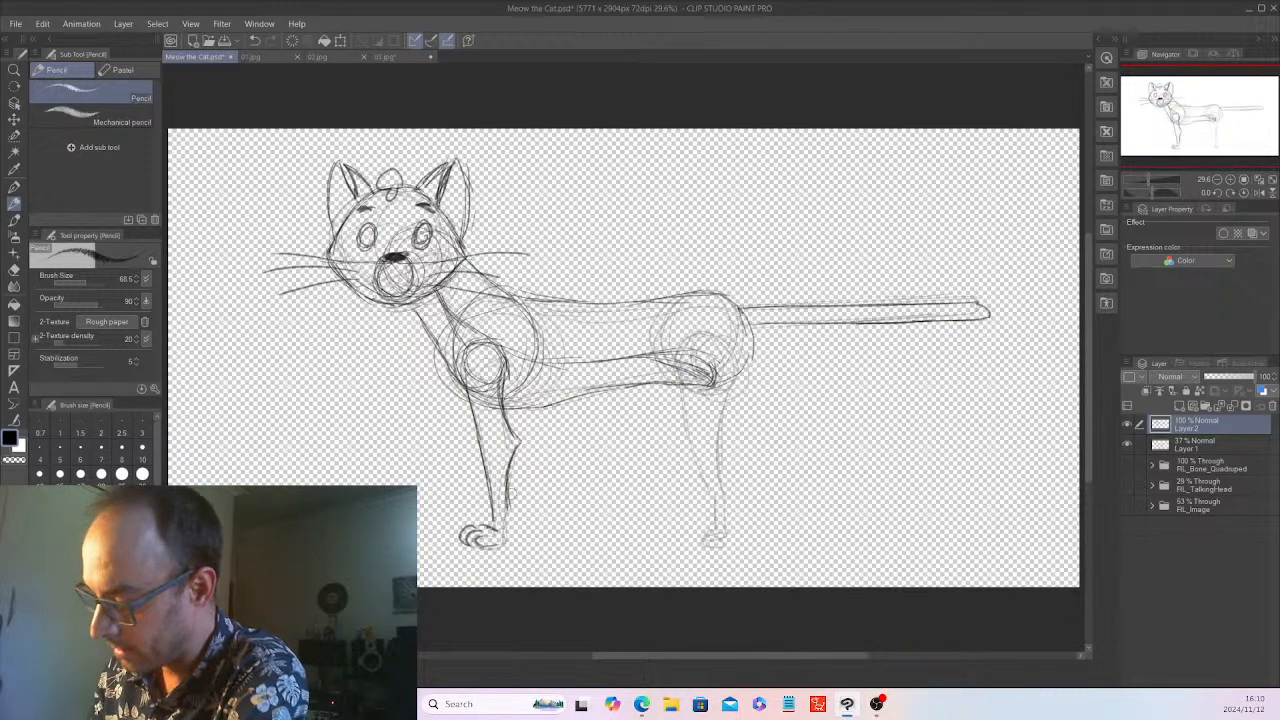
pyautogui.moveTo(501, 487); pyautogui.dragTo(506, 509)
pyautogui.moveTo(517, 442); pyautogui.dragTo(507, 504)
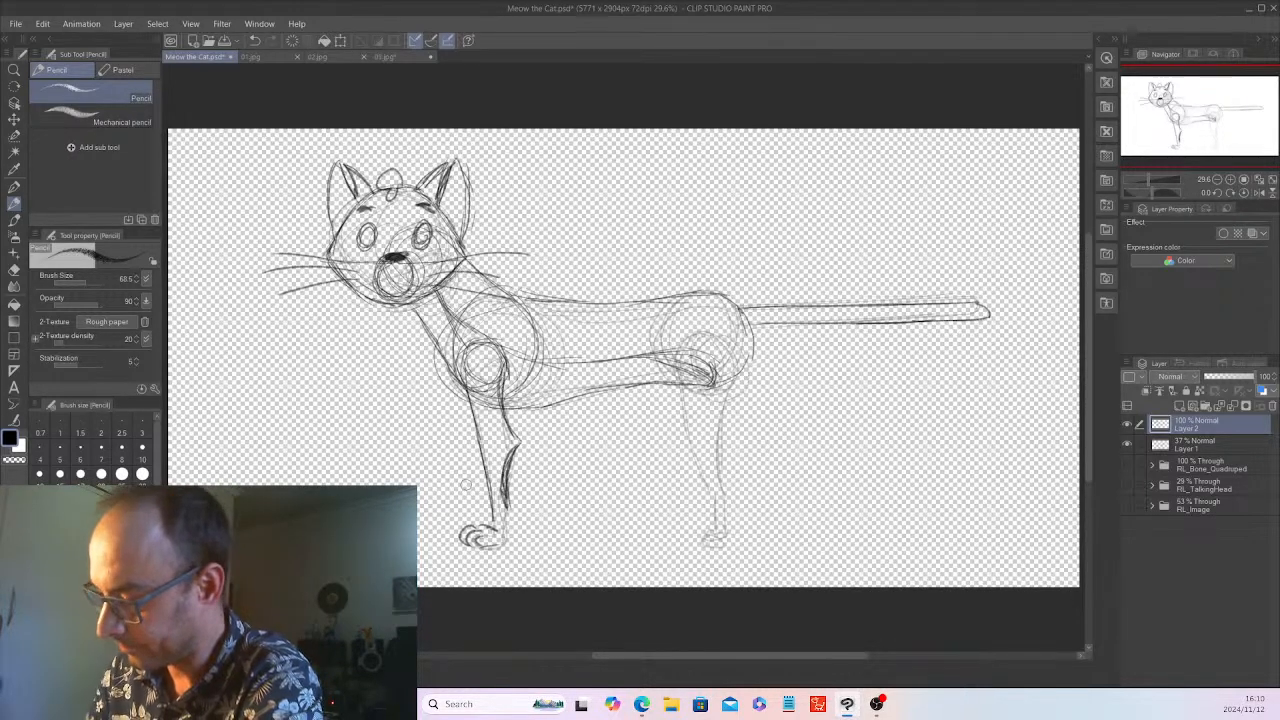
# Raise the RL_Image folder's opacity to 74%, hide the folder again and return to Layer 2
pyautogui.click(1127, 505)
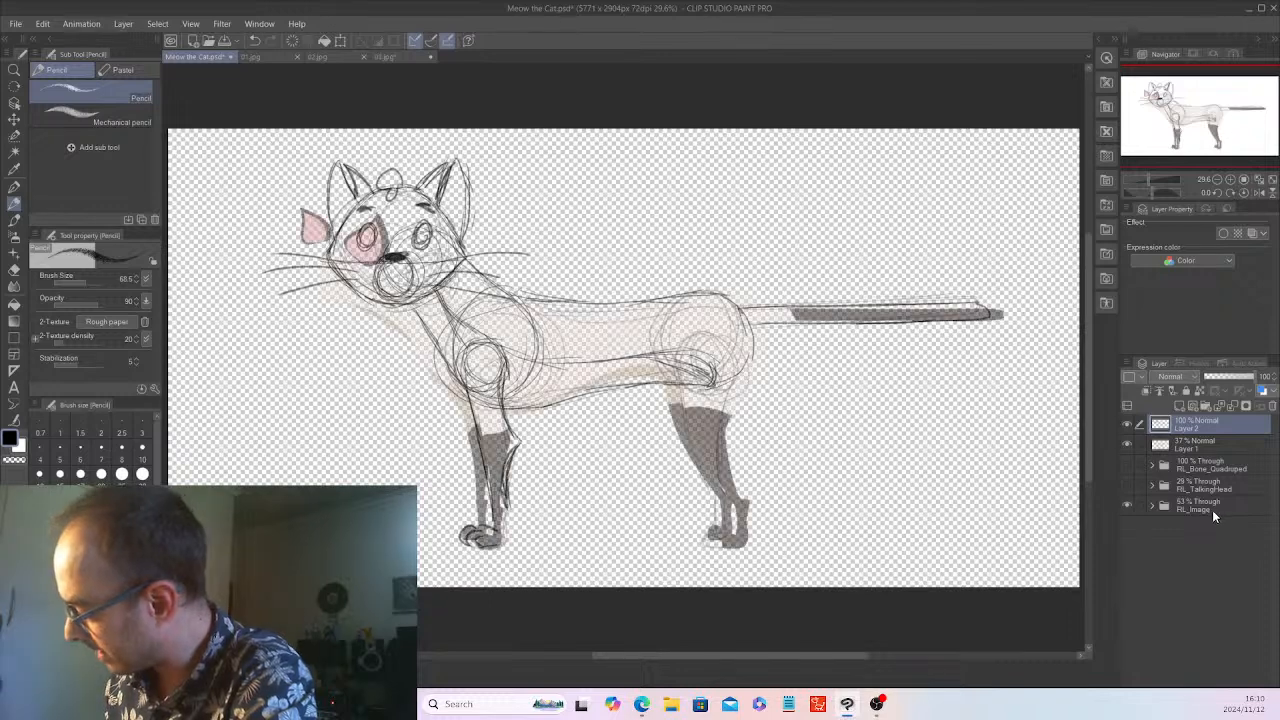
pyautogui.click(1212, 509)
pyautogui.click(1224, 380)
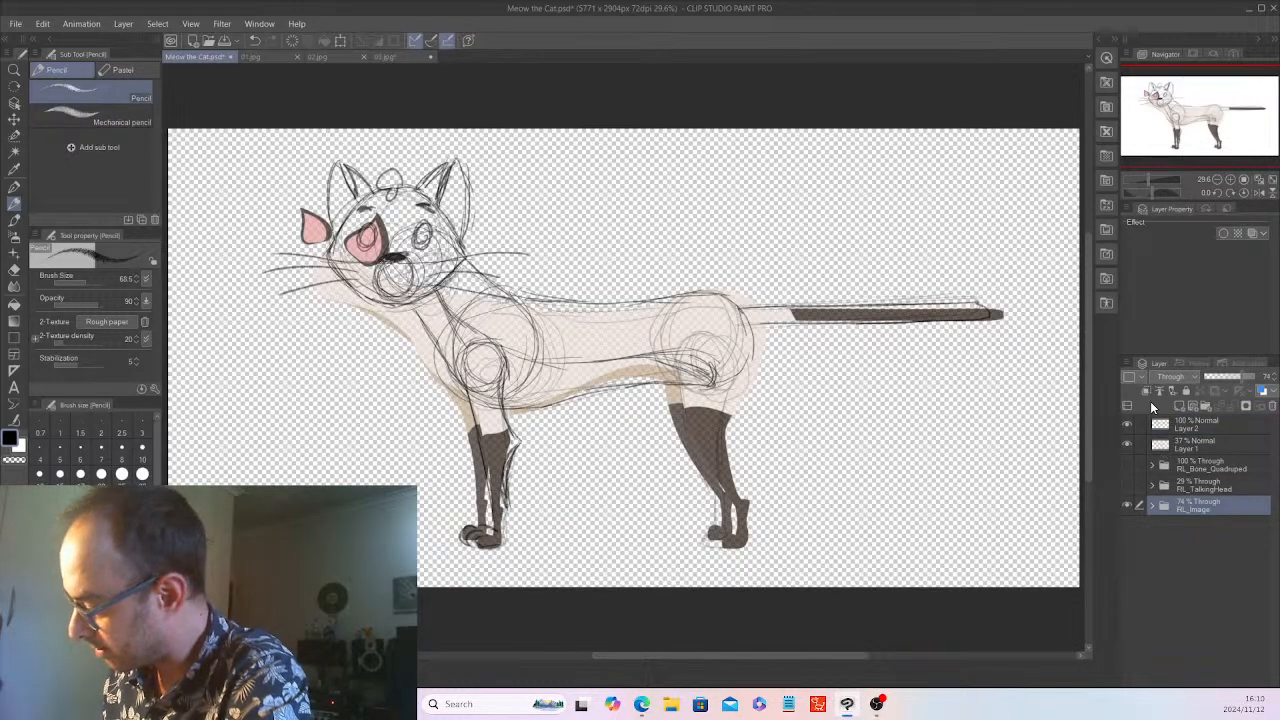
pyautogui.click(1203, 424)
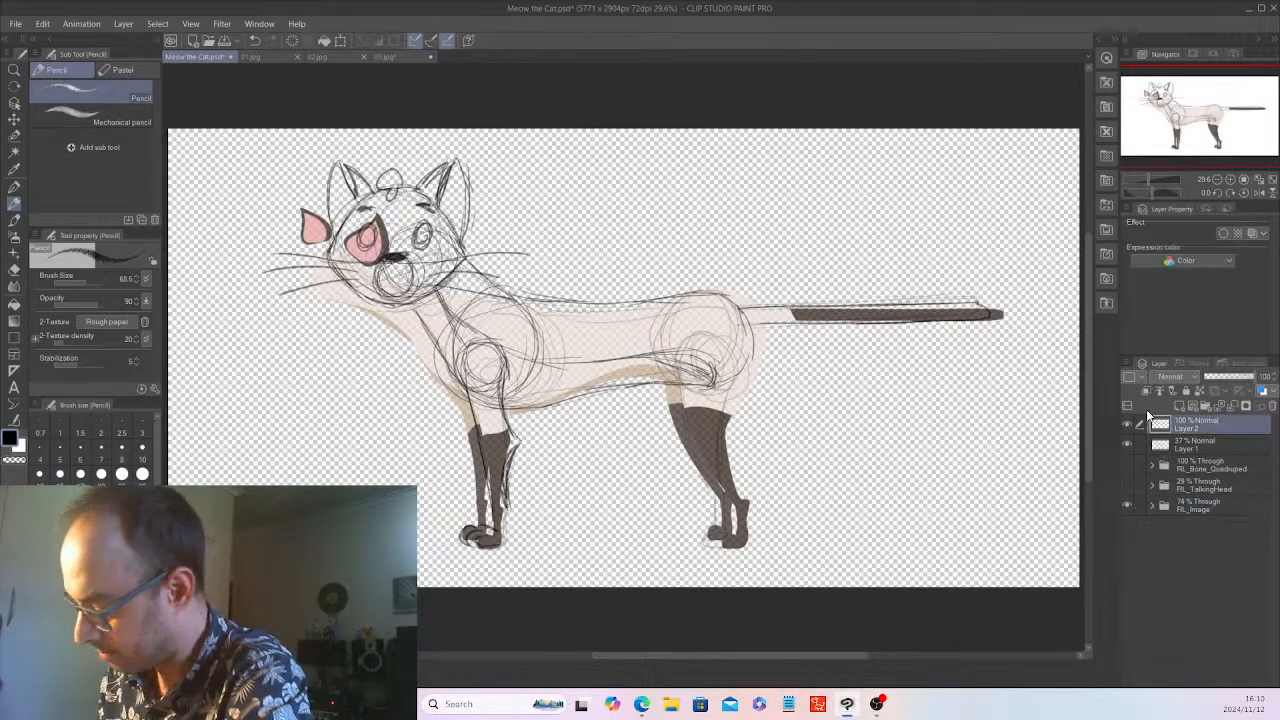
pyautogui.click(1126, 506)
# Extend the back edge of the near foreleg down to the paw and compare it with the RL_Image folder
pyautogui.moveTo(507, 503); pyautogui.dragTo(504, 542)
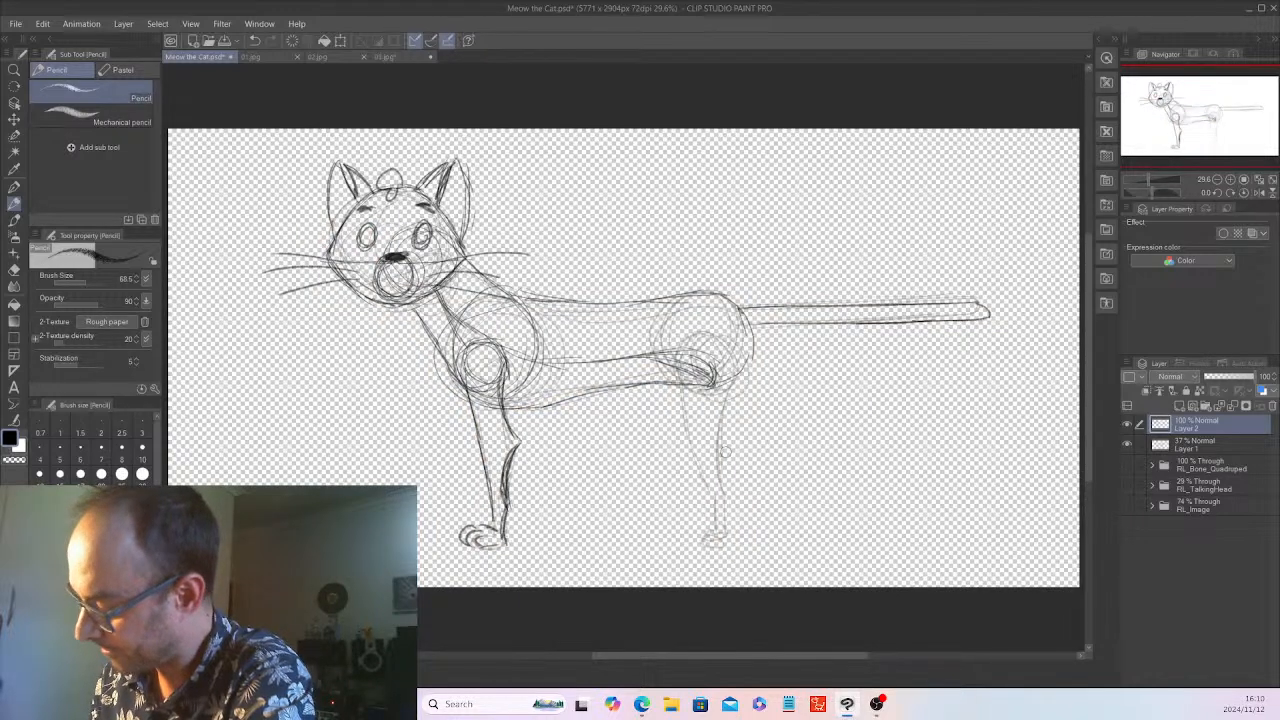
pyautogui.click(1126, 506)
pyautogui.click(1126, 506)
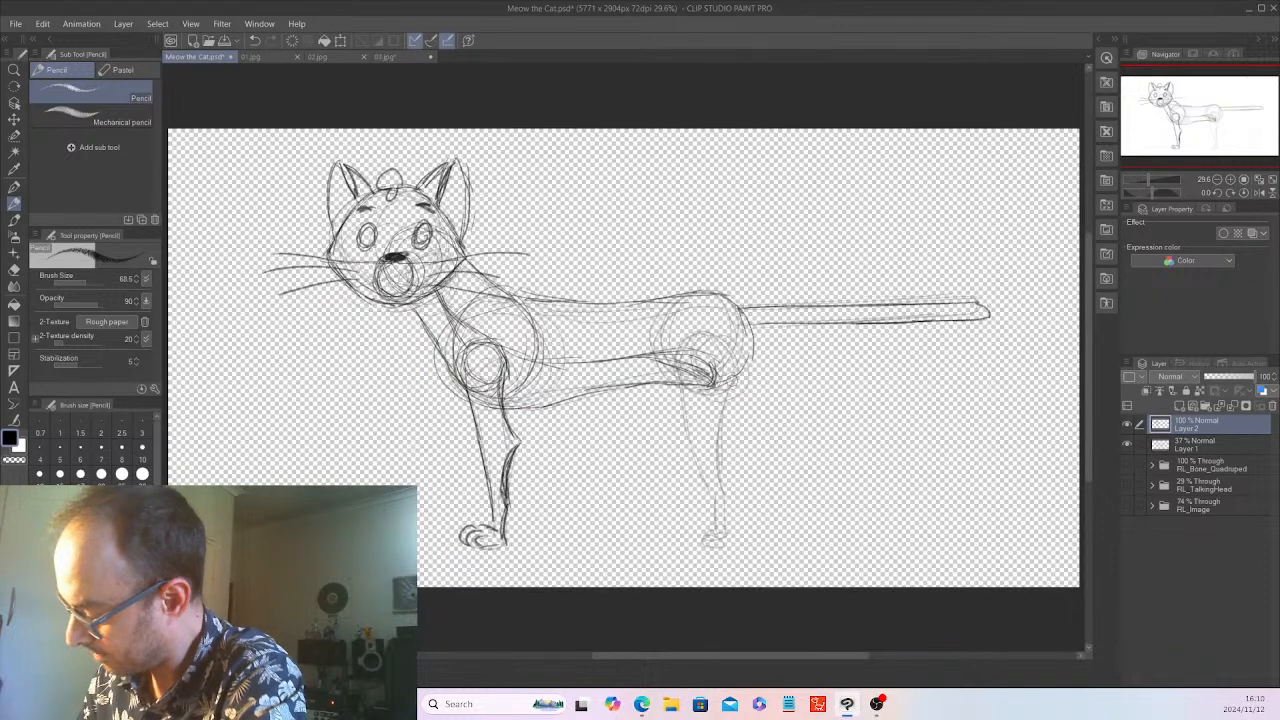
# Draw the near hind leg with a hip circle, thigh and hock outlines, and a paw with curled toes
pyautogui.moveTo(692, 338)
pyautogui.mouseDown()
pyautogui.moveTo(724, 372)
pyautogui.moveTo(680, 368)
pyautogui.moveTo(715, 532)
pyautogui.mouseUp()
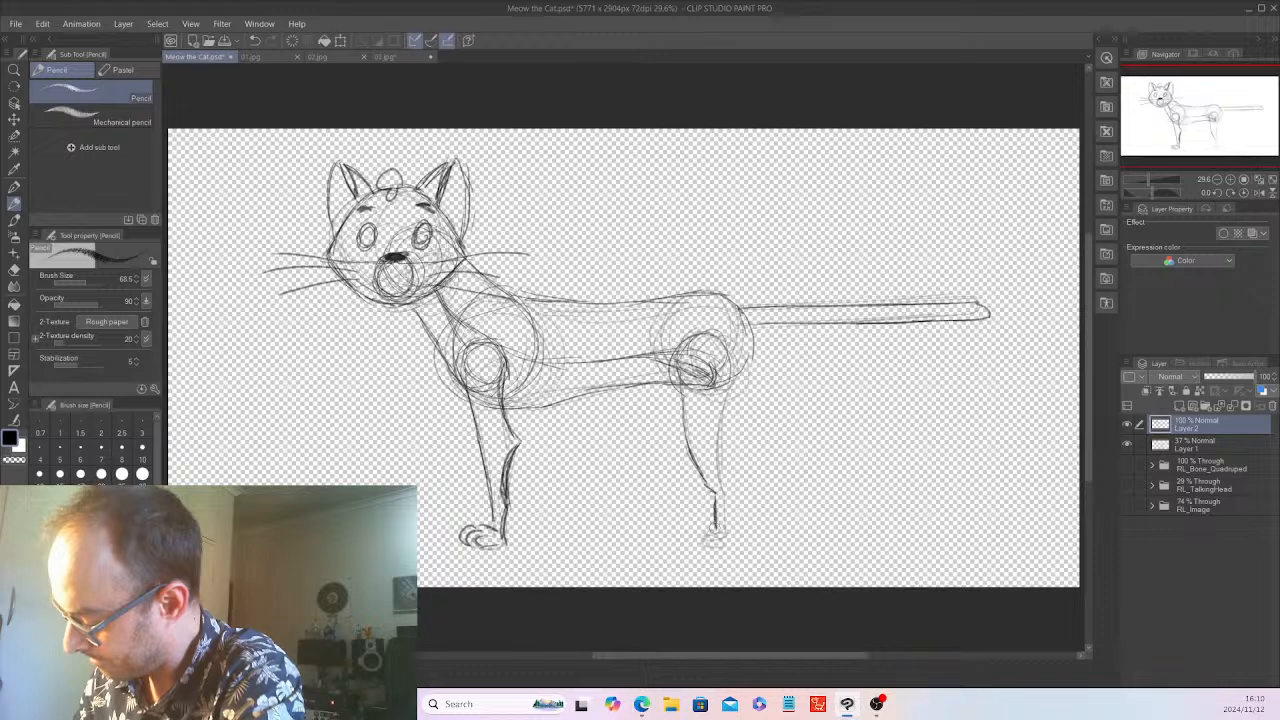
pyautogui.moveTo(684, 336)
pyautogui.mouseDown()
pyautogui.moveTo(702, 388)
pyautogui.moveTo(734, 386)
pyautogui.moveTo(716, 476)
pyautogui.mouseUp()
pyautogui.moveTo(730, 408)
pyautogui.mouseDown()
pyautogui.moveTo(720, 546)
pyautogui.moveTo(680, 542)
pyautogui.mouseUp()
pyautogui.moveTo(680, 532); pyautogui.dragTo(698, 546)
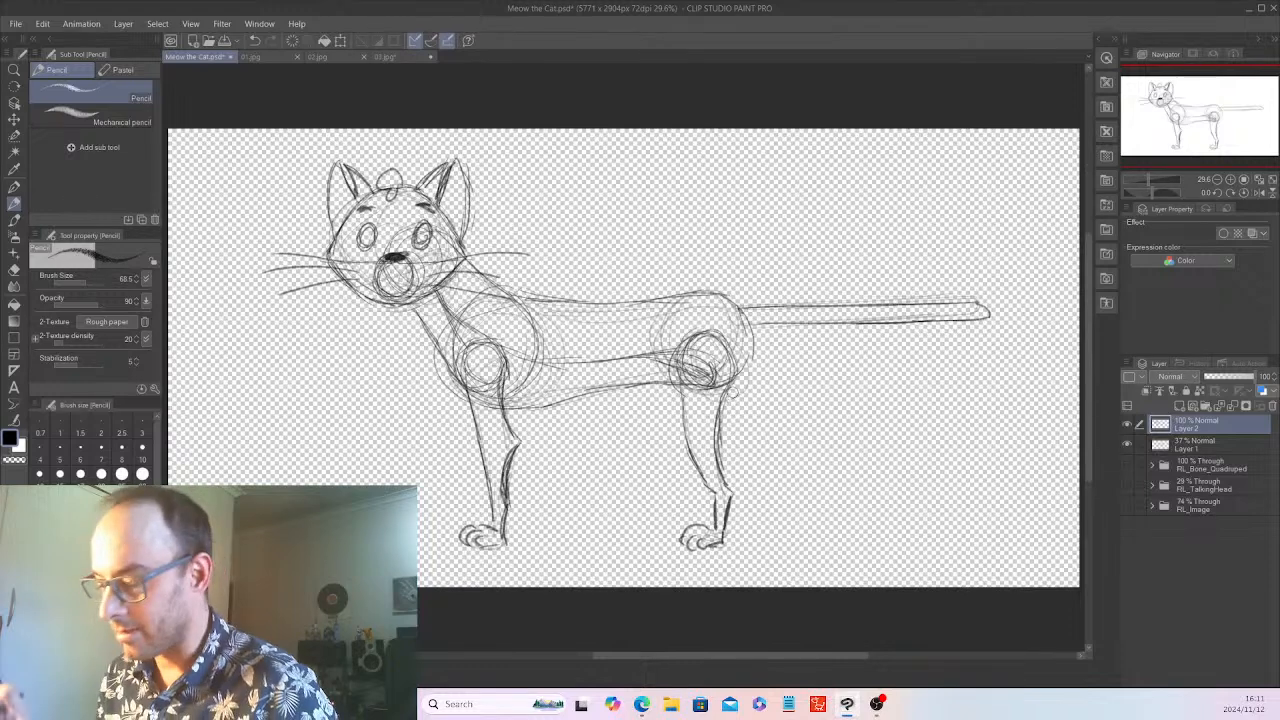
# Lasso both legs on Layer 2, shorten them to 92% height with the width kept at 100%, and clear the selection
pyautogui.click(14, 137)
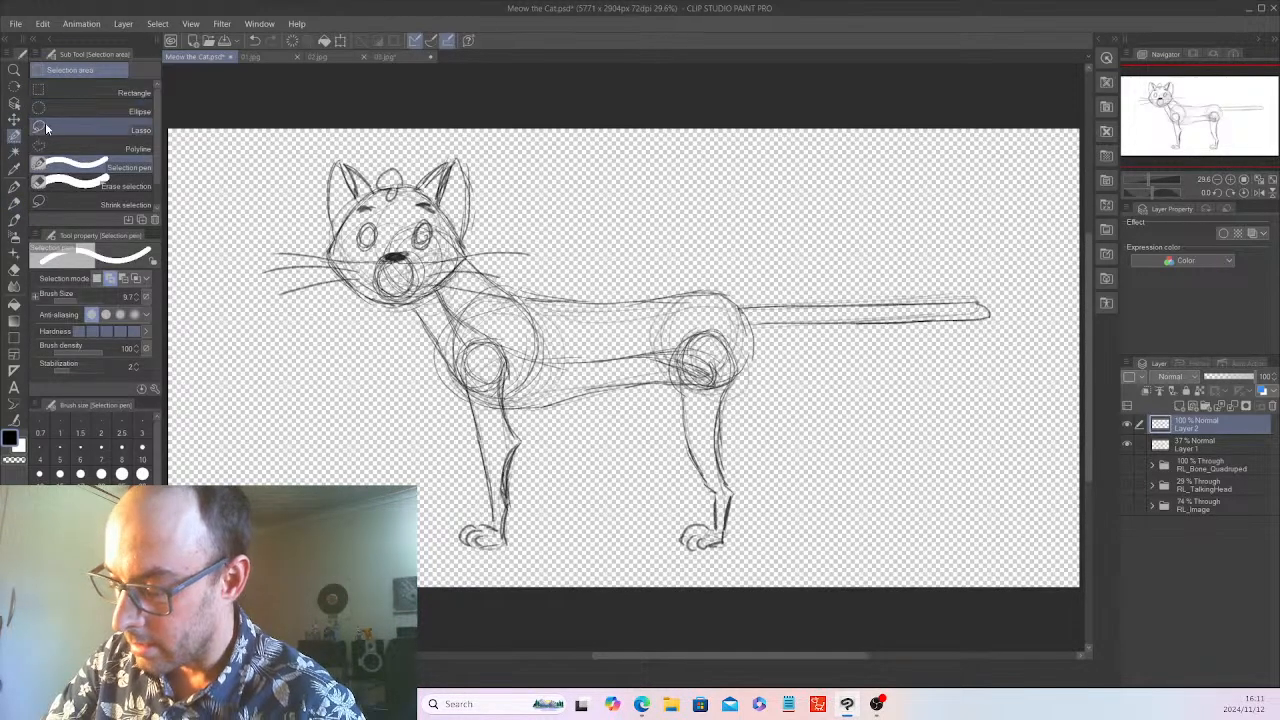
pyautogui.click(60, 124)
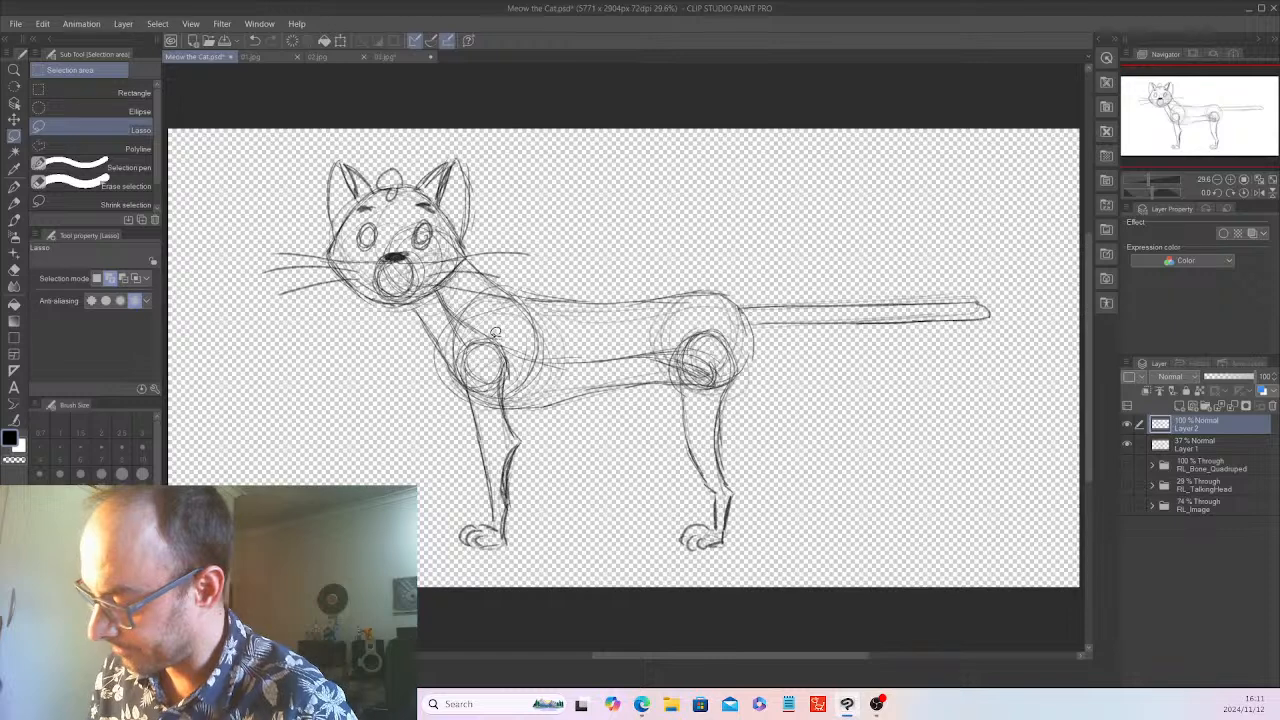
pyautogui.moveTo(483, 334)
pyautogui.mouseDown()
pyautogui.moveTo(437, 533)
pyautogui.moveTo(485, 563)
pyautogui.moveTo(711, 569)
pyautogui.moveTo(759, 540)
pyautogui.moveTo(738, 347)
pyautogui.moveTo(714, 321)
pyautogui.moveTo(685, 336)
pyautogui.moveTo(678, 379)
pyautogui.moveTo(590, 409)
pyautogui.moveTo(515, 410)
pyautogui.moveTo(508, 332)
pyautogui.moveTo(494, 325)
pyautogui.moveTo(462, 374)
pyautogui.mouseUp()
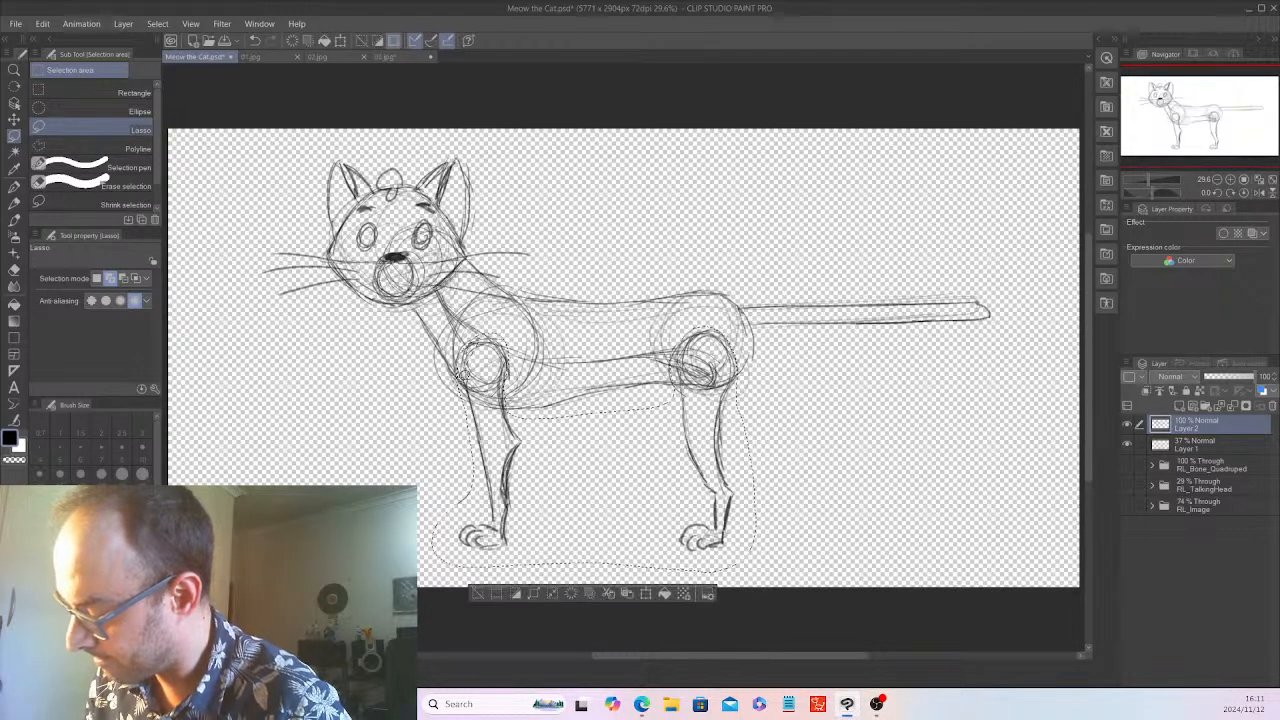
pyautogui.hotkey('ctrl', 't')
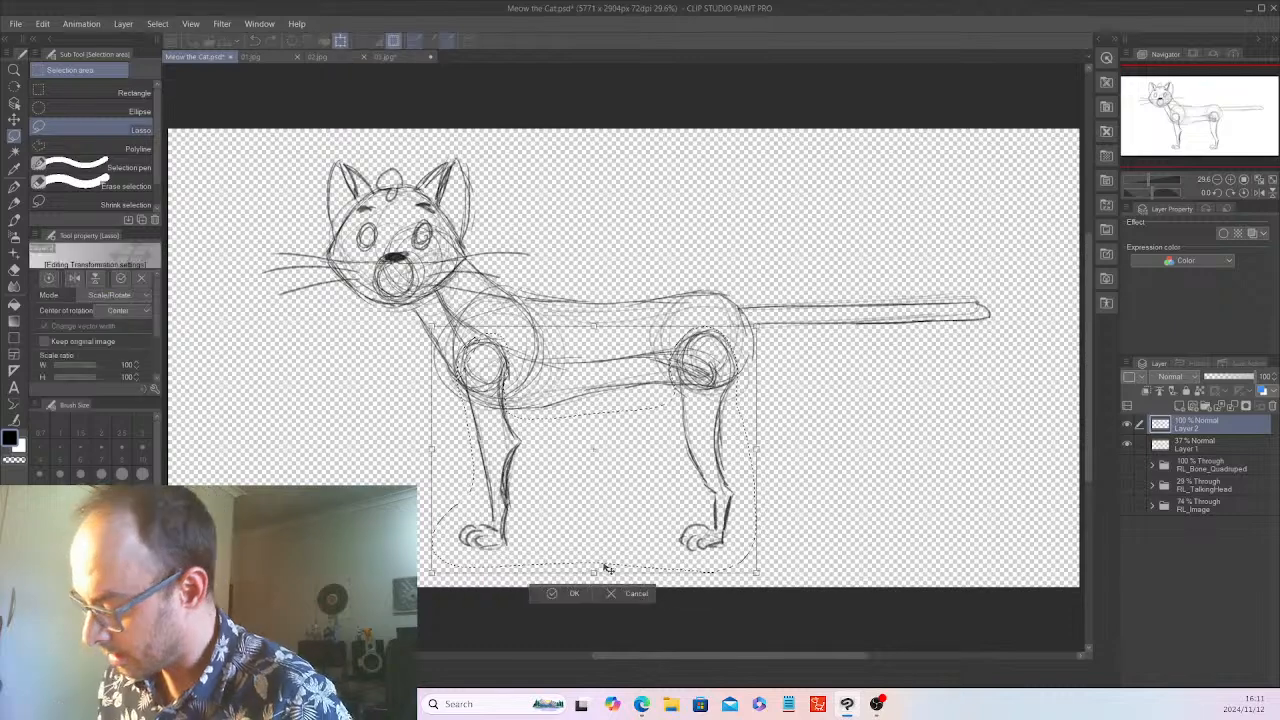
pyautogui.moveTo(594, 572); pyautogui.dragTo(594, 537)
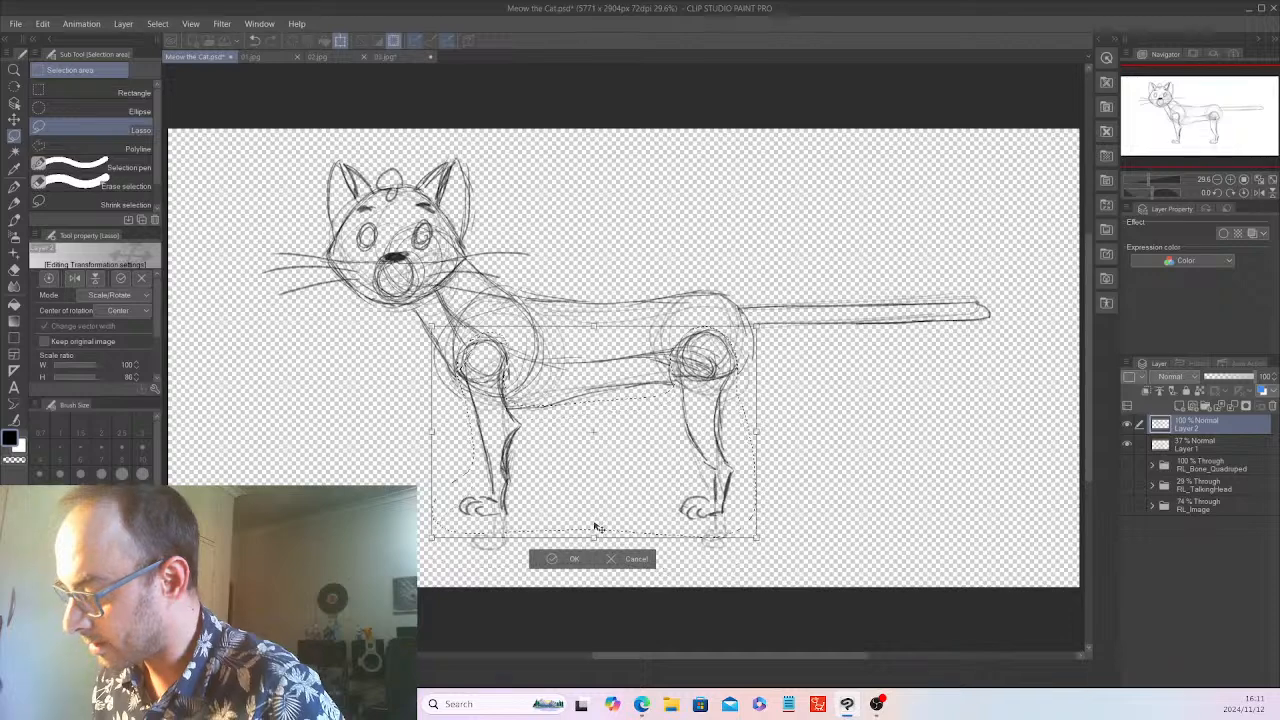
pyautogui.moveTo(593, 538); pyautogui.dragTo(594, 551)
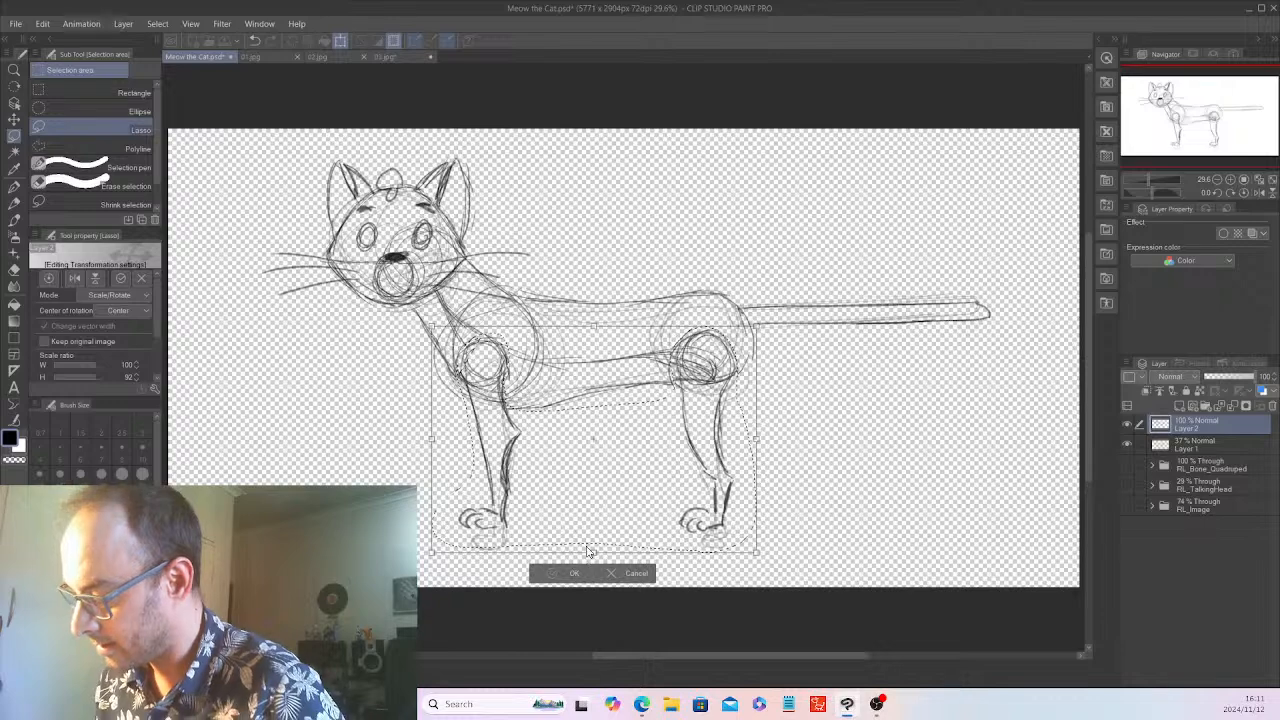
pyautogui.press('Return')
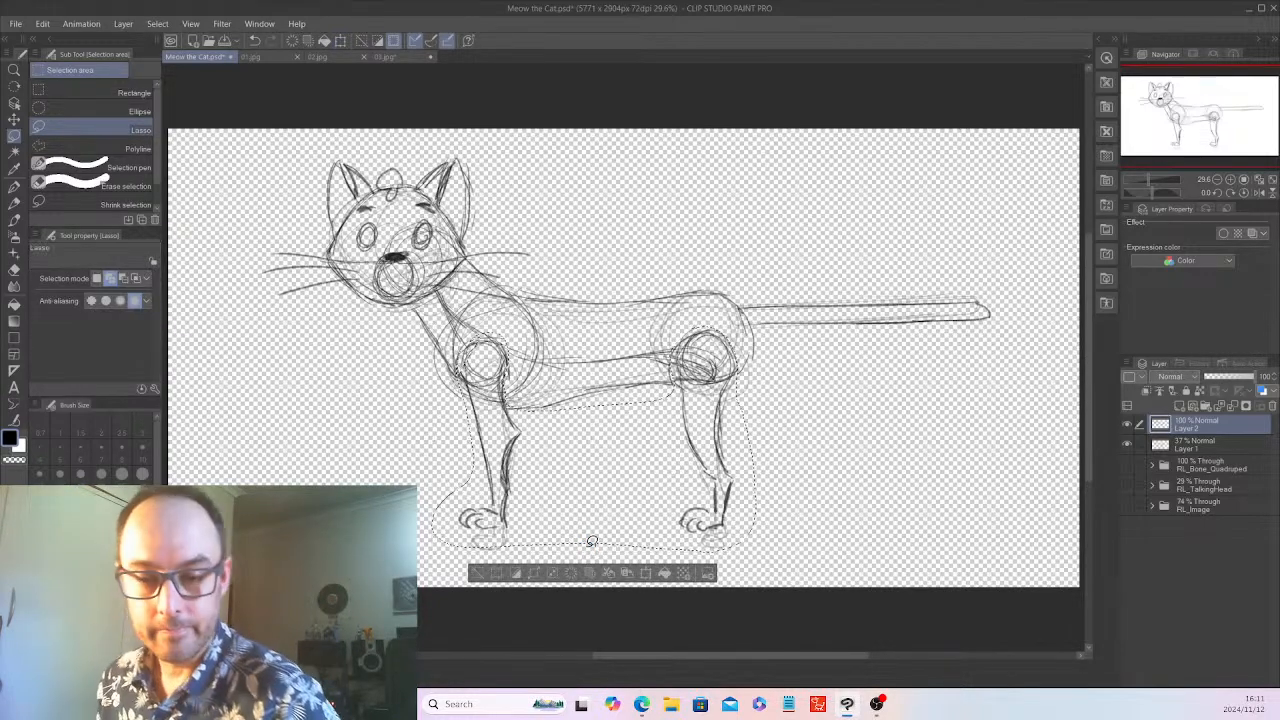
pyautogui.click(495, 578)
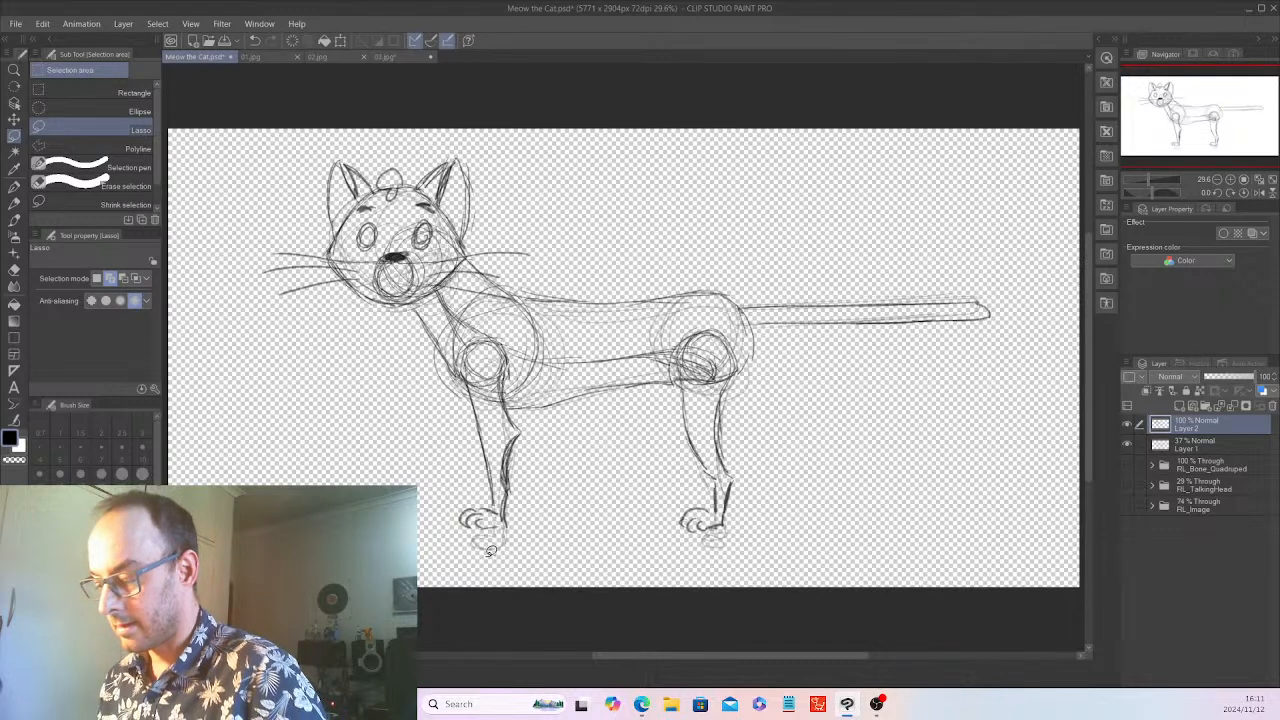
# Sketch the far front leg and its paw with the Pencil, just in front of the near foreleg
pyautogui.click(15, 200)
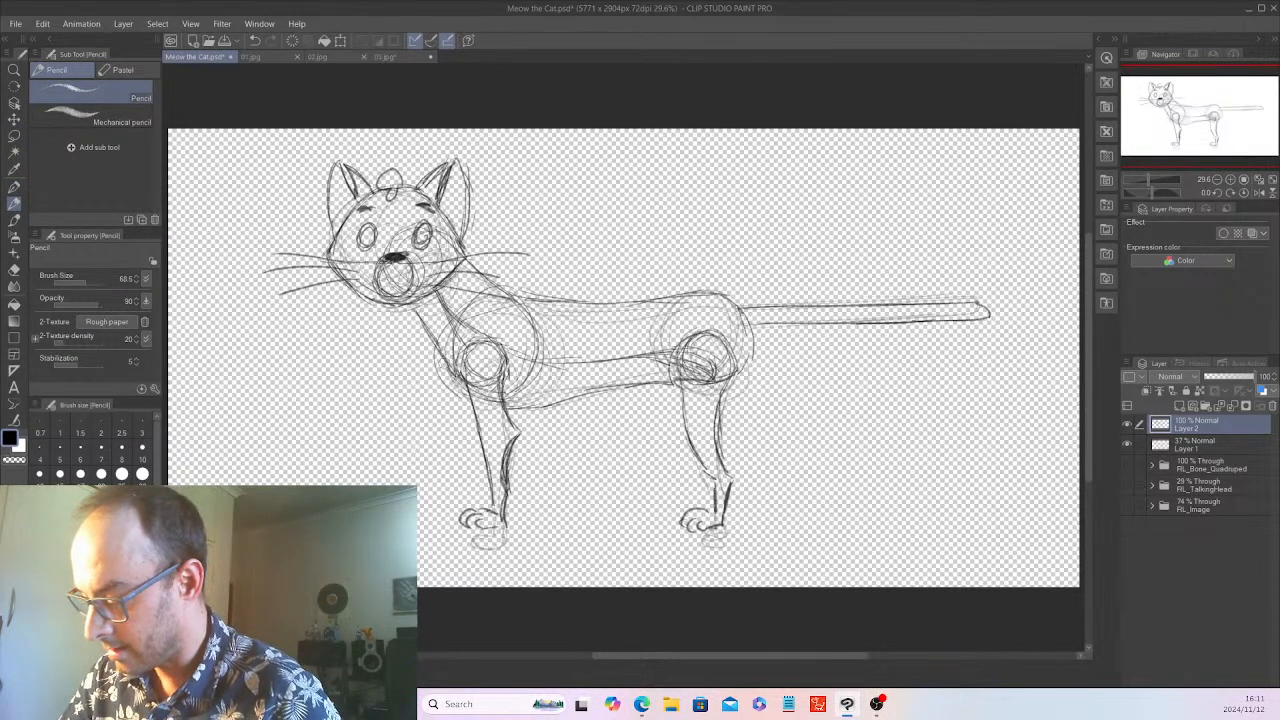
pyautogui.moveTo(443, 366); pyautogui.dragTo(472, 450)
pyautogui.moveTo(458, 400); pyautogui.dragTo(483, 498)
pyautogui.moveTo(484, 442); pyautogui.dragTo(456, 508)
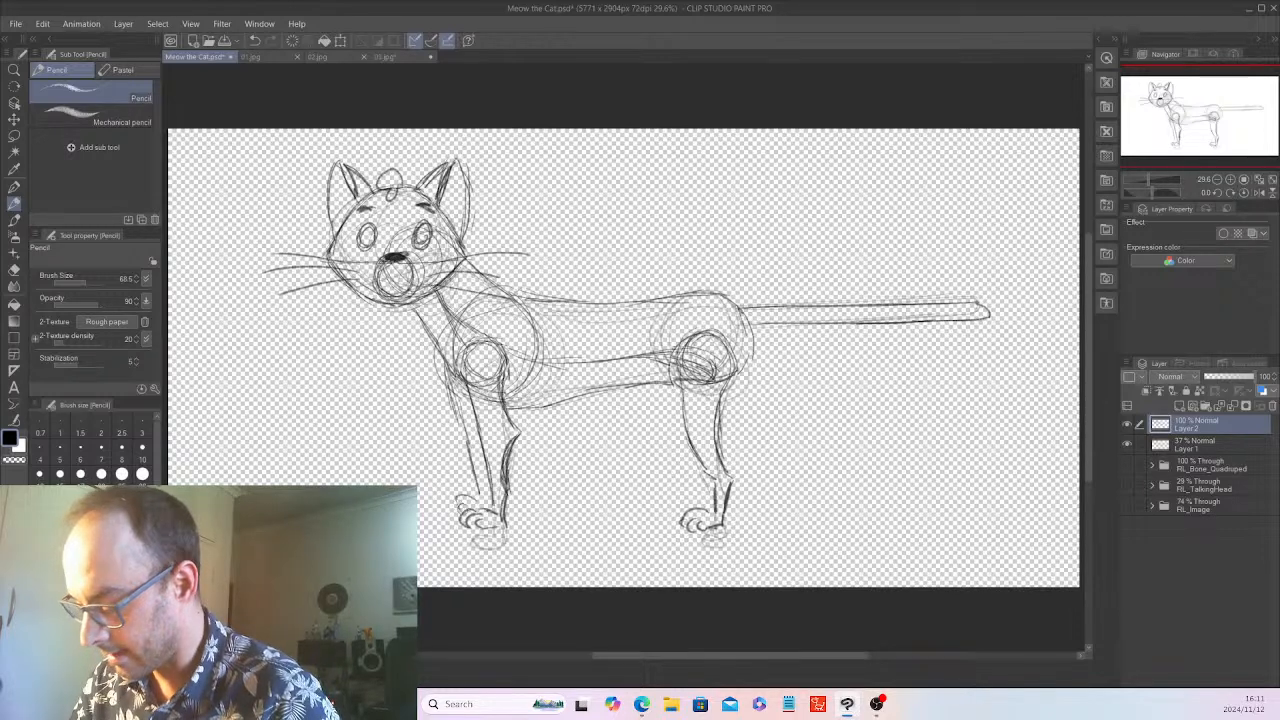
# Sketch the far hind leg with its thigh, hock and paw, just in front of the near hind leg
pyautogui.moveTo(665, 392); pyautogui.dragTo(656, 468)
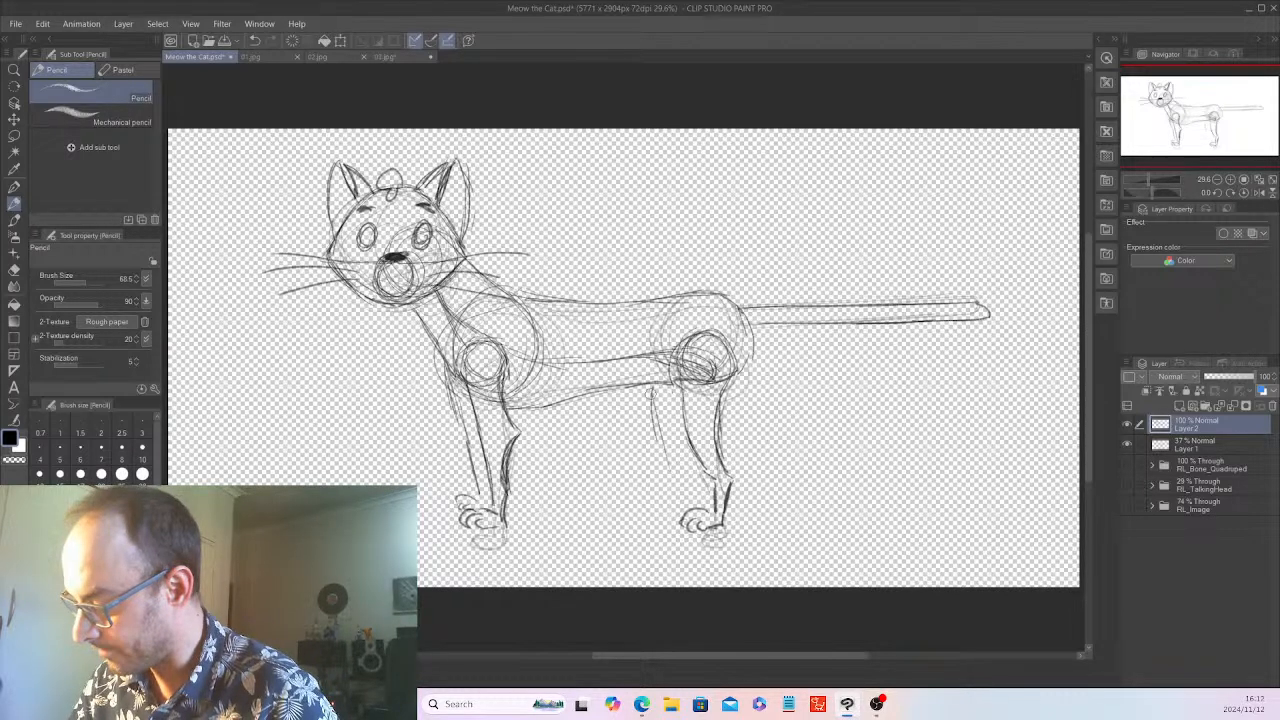
pyautogui.moveTo(662, 386)
pyautogui.mouseDown()
pyautogui.moveTo(652, 458)
pyautogui.moveTo(690, 494)
pyautogui.mouseUp()
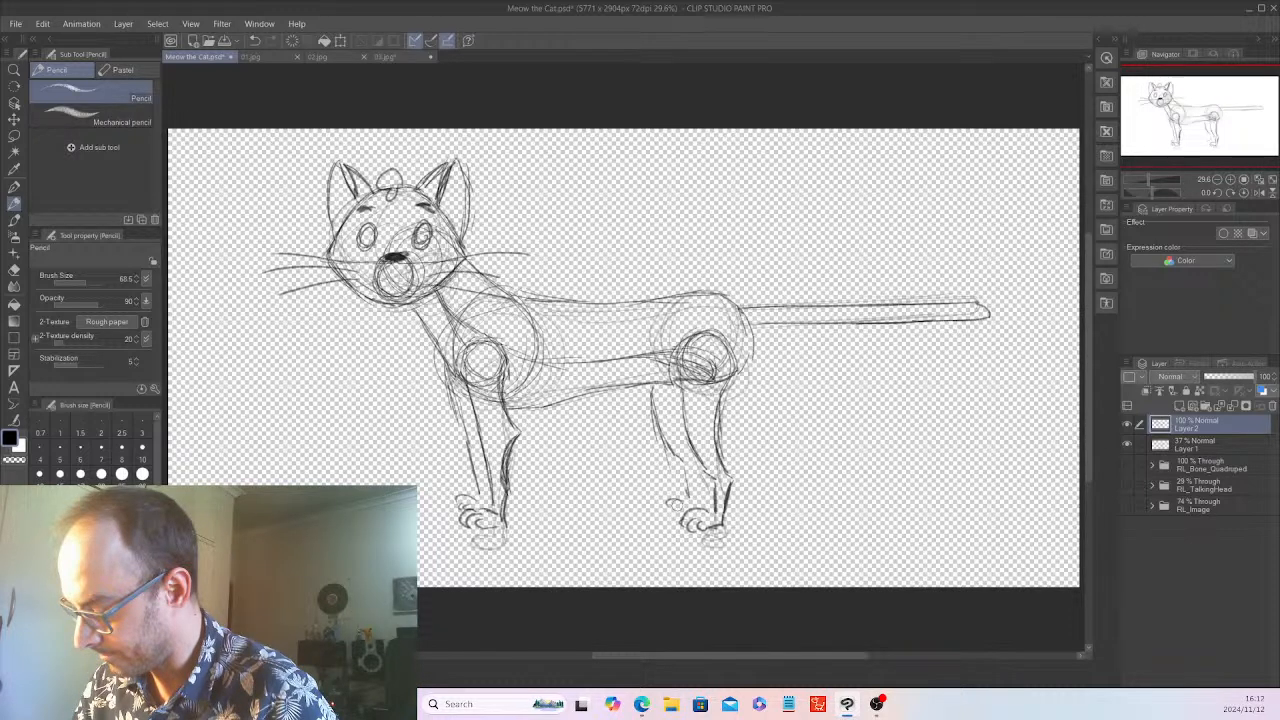
pyautogui.moveTo(700, 452); pyautogui.dragTo(696, 503)
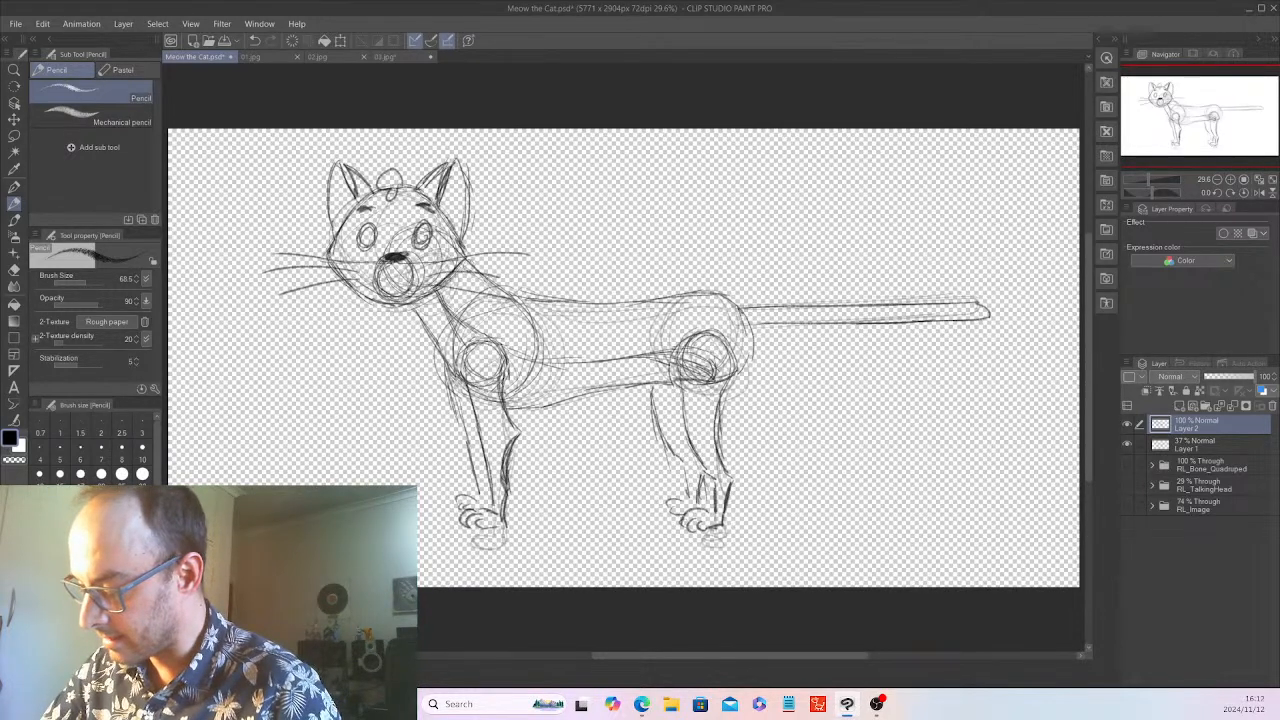
# Darken the front and back neck lines from the head to the chest and shoulders
pyautogui.moveTo(418, 300); pyautogui.dragTo(450, 365)
pyautogui.moveTo(420, 299); pyautogui.dragTo(454, 368)
pyautogui.moveTo(418, 266)
pyautogui.mouseDown()
pyautogui.moveTo(410, 286)
pyautogui.moveTo(404, 250)
pyautogui.moveTo(440, 262)
pyautogui.moveTo(416, 272)
pyautogui.moveTo(514, 313)
pyautogui.mouseUp()
pyautogui.moveTo(474, 272); pyautogui.dragTo(530, 314)
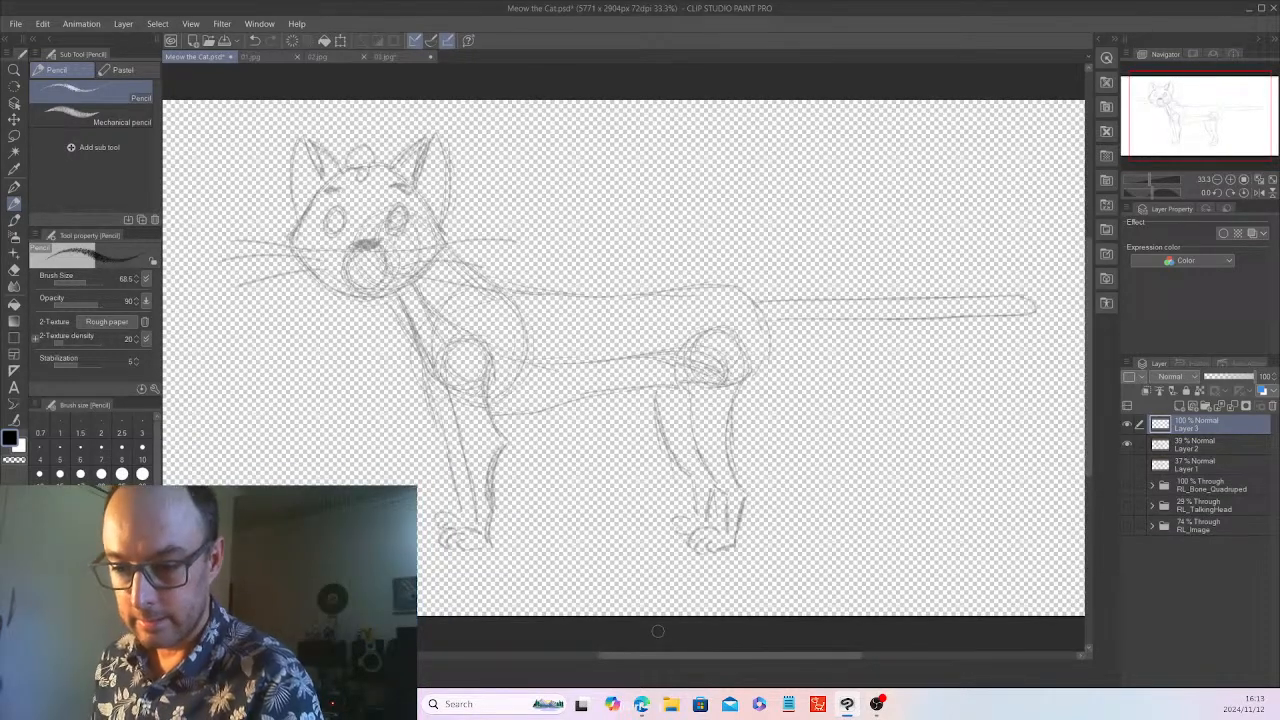
# Consult the reference images 03.jpg and 02.jpg, and mark spiky cheek fur beside the cat's face in 02.jpg with the Pencil
pyautogui.scroll(-1, 658, 631)
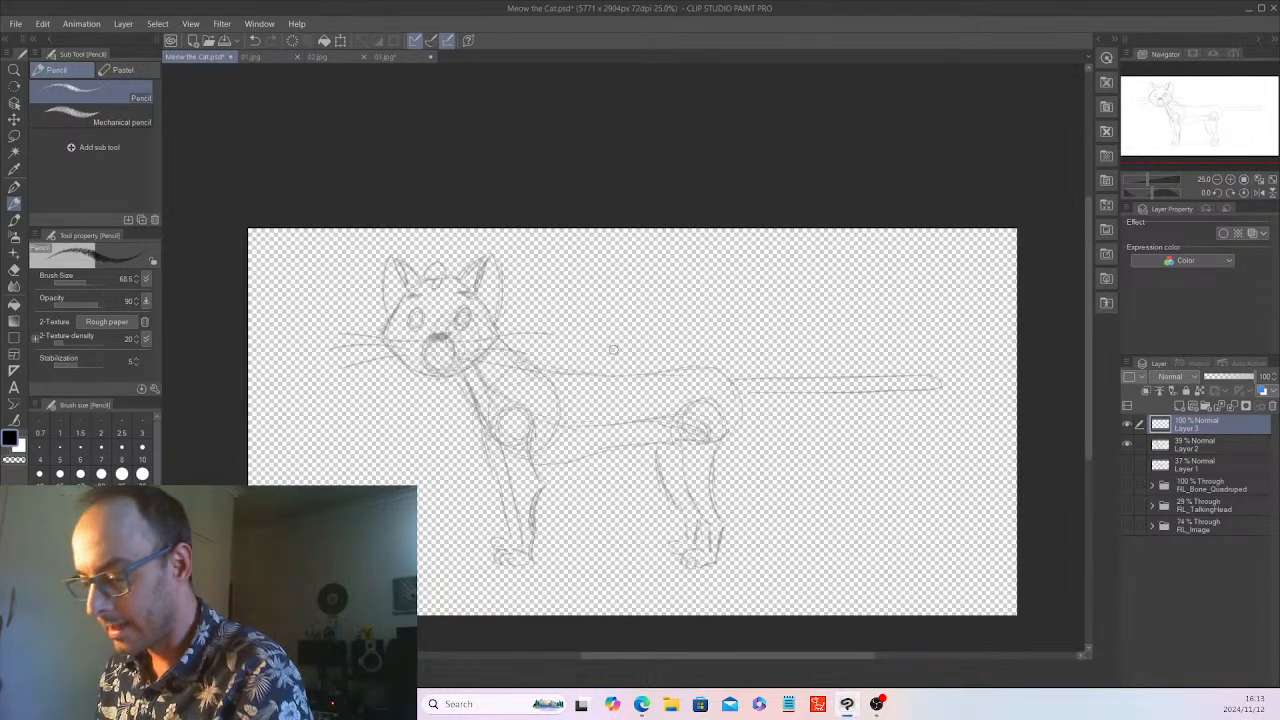
pyautogui.scroll(2, 613, 349)
pyautogui.moveTo(781, 657)
pyautogui.mouseDown()
pyautogui.moveTo(646, 661)
pyautogui.moveTo(678, 656)
pyautogui.mouseUp()
pyautogui.hotkey('ctrl', '+')
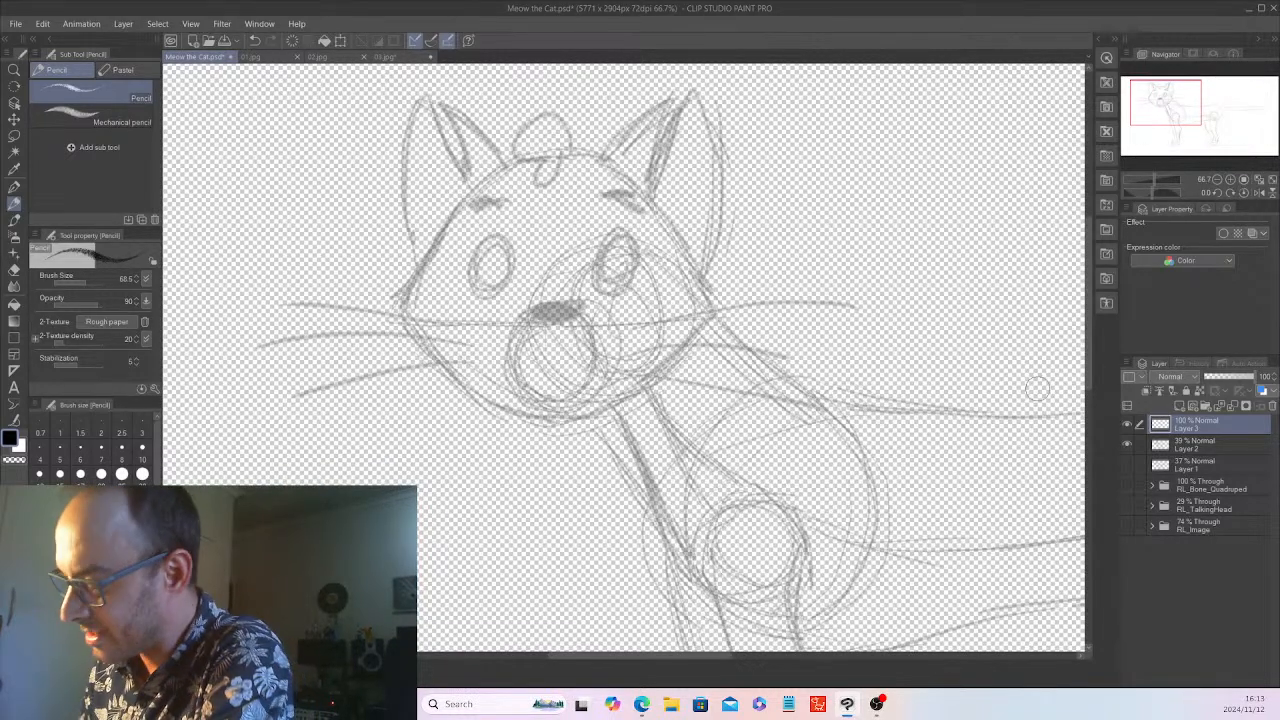
pyautogui.click(389, 57)
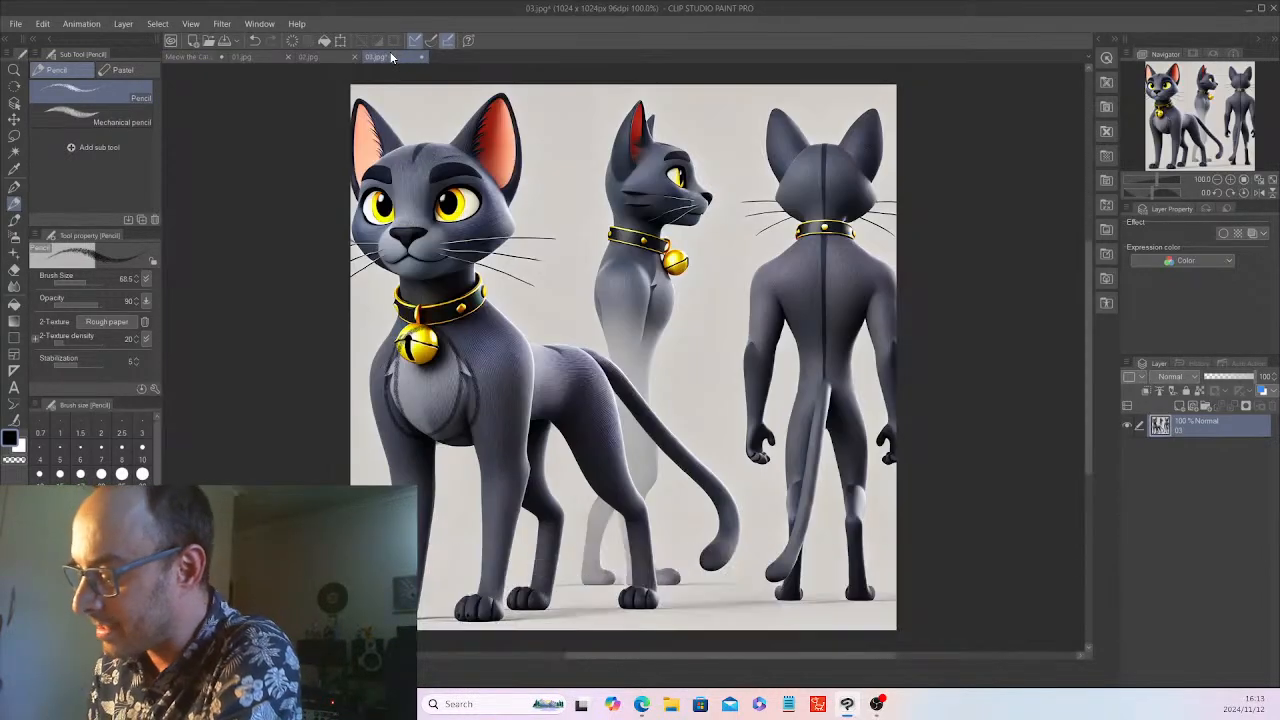
pyautogui.click(322, 56)
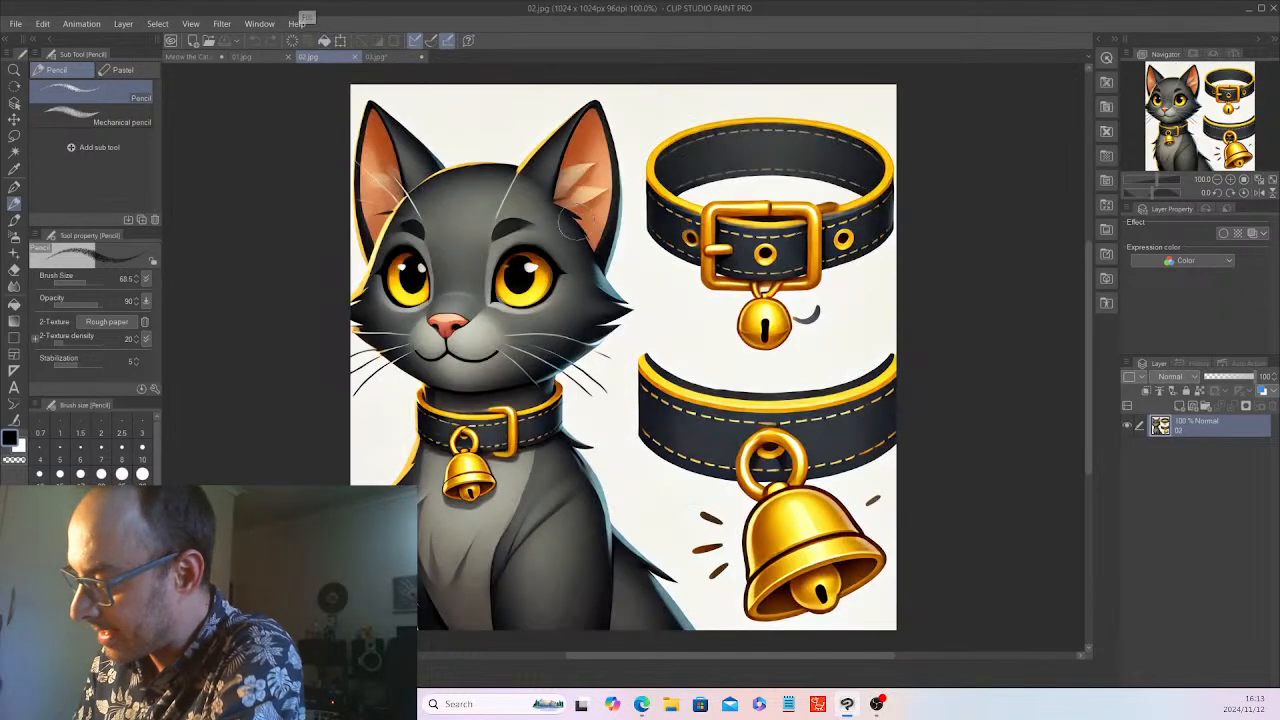
pyautogui.moveTo(620, 283)
pyautogui.mouseDown()
pyautogui.moveTo(640, 315)
pyautogui.moveTo(630, 345)
pyautogui.mouseUp()
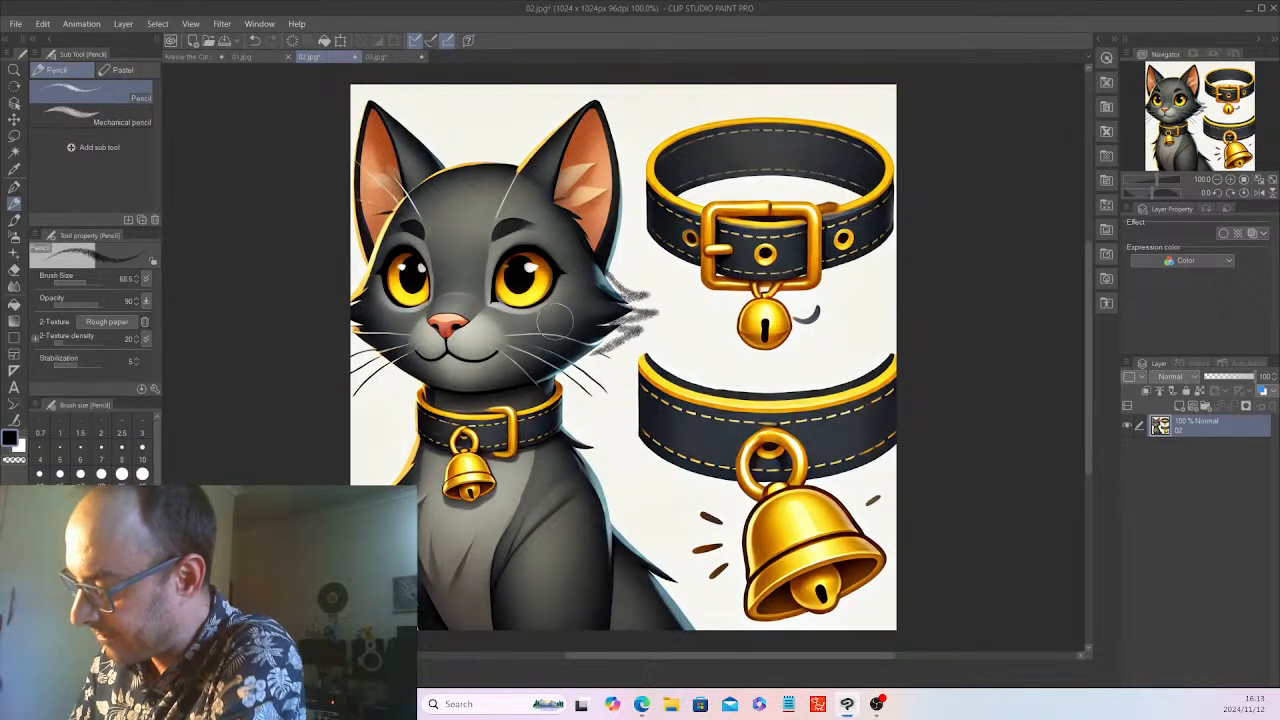
# In Meow the Cat.psd, outline the cat's head on Layer 3 with the Pencil, from crown to chin, with pointed fur tufts on both cheeks
pyautogui.click(208, 57)
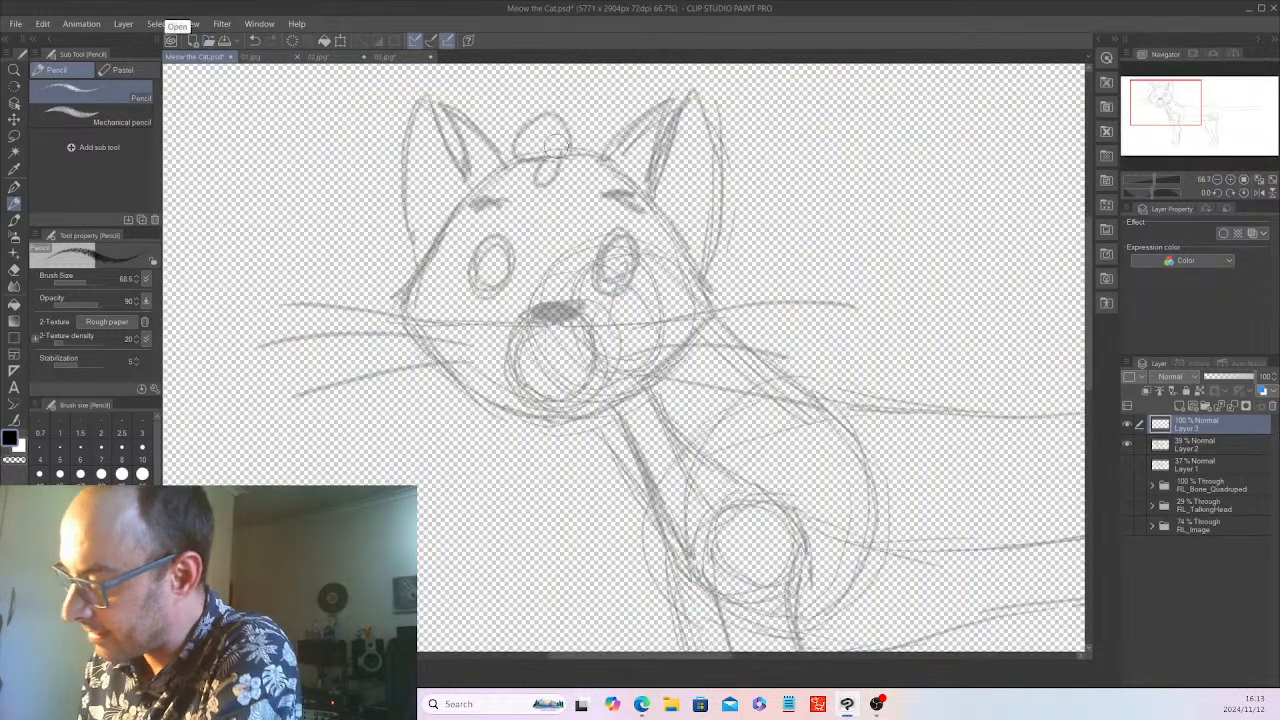
pyautogui.moveTo(543, 154)
pyautogui.mouseDown()
pyautogui.moveTo(506, 162)
pyautogui.moveTo(457, 210)
pyautogui.moveTo(461, 197)
pyautogui.moveTo(388, 293)
pyautogui.mouseUp()
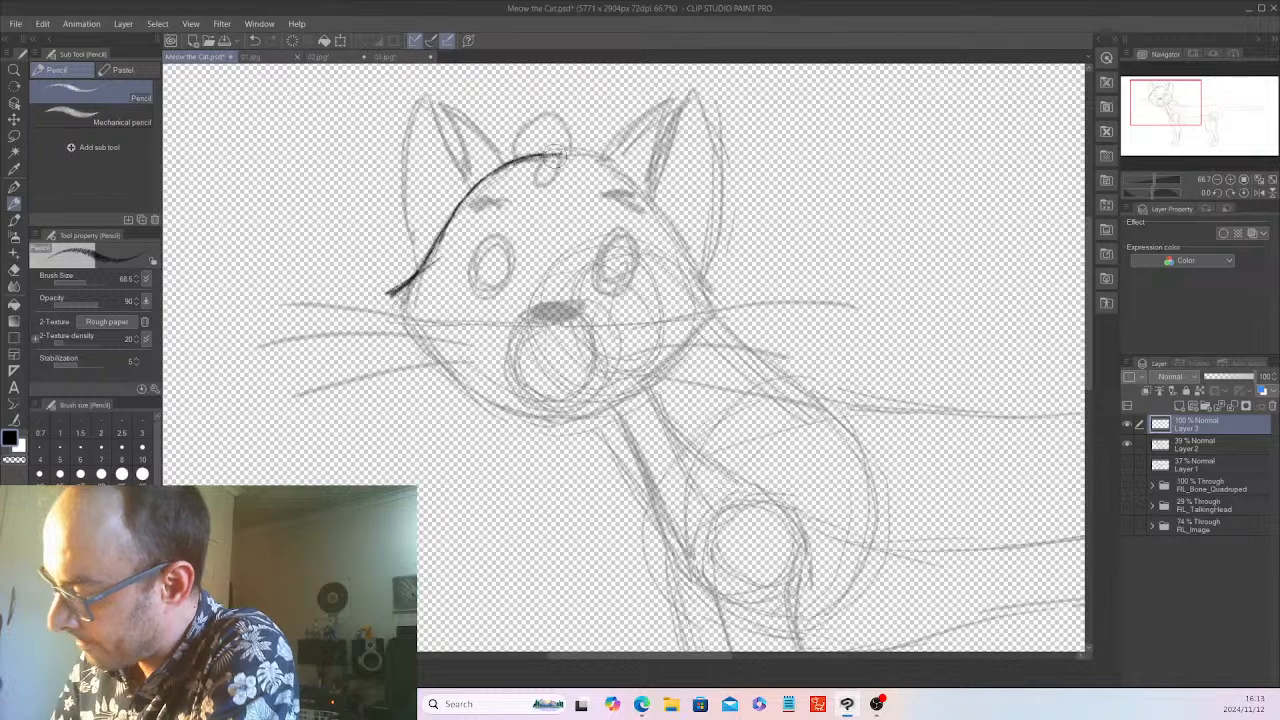
pyautogui.moveTo(556, 153)
pyautogui.mouseDown()
pyautogui.moveTo(594, 151)
pyautogui.moveTo(623, 170)
pyautogui.moveTo(722, 300)
pyautogui.mouseUp()
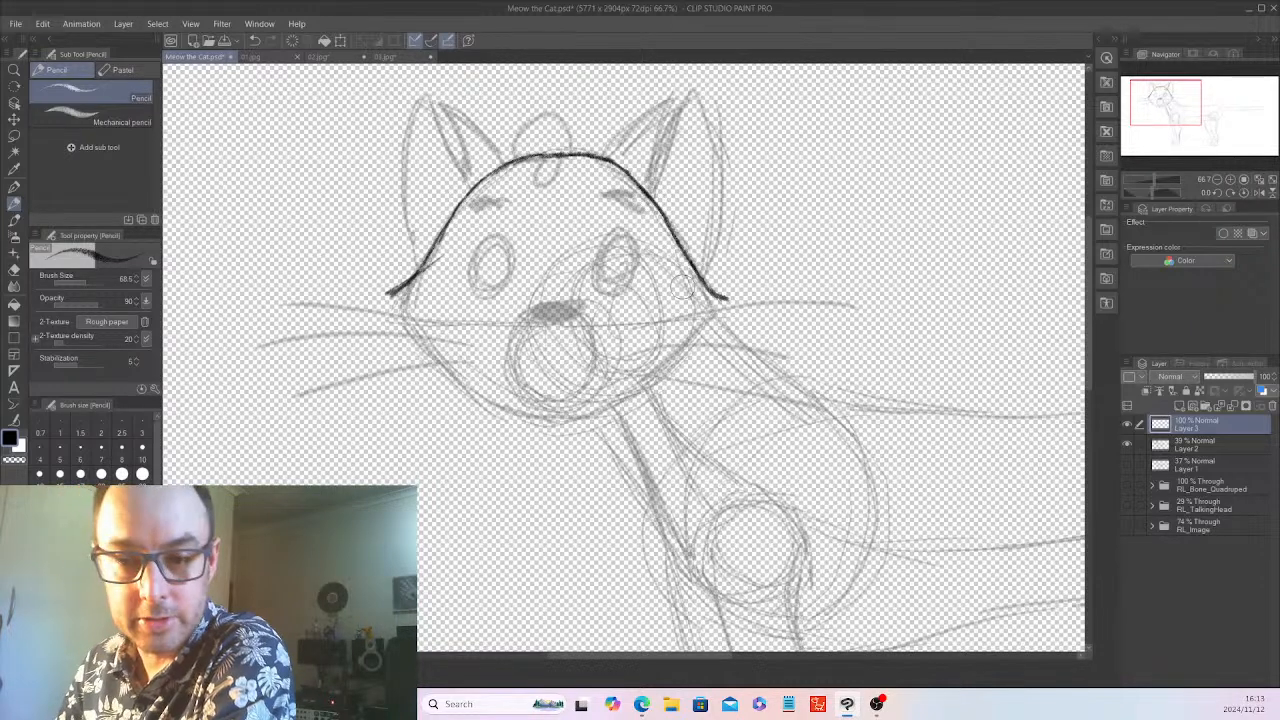
pyautogui.moveTo(389, 291)
pyautogui.mouseDown()
pyautogui.moveTo(405, 303)
pyautogui.moveTo(377, 306)
pyautogui.moveTo(402, 348)
pyautogui.moveTo(432, 351)
pyautogui.mouseUp()
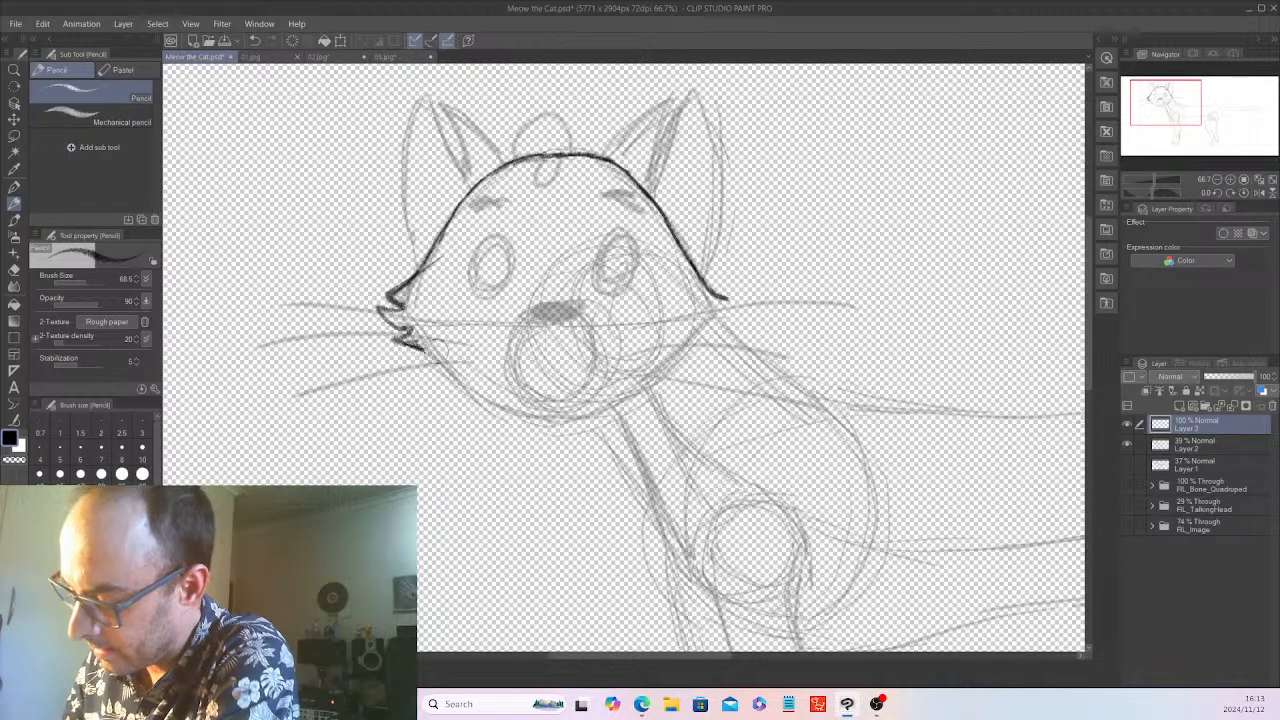
pyautogui.moveTo(727, 298)
pyautogui.mouseDown()
pyautogui.moveTo(709, 306)
pyautogui.moveTo(750, 305)
pyautogui.moveTo(703, 328)
pyautogui.moveTo(712, 318)
pyautogui.moveTo(690, 354)
pyautogui.moveTo(602, 410)
pyautogui.mouseUp()
pyautogui.hotkey('ctrl', 'z')
pyautogui.hotkey('ctrl', 'z')
pyautogui.hotkey('ctrl', 'z')
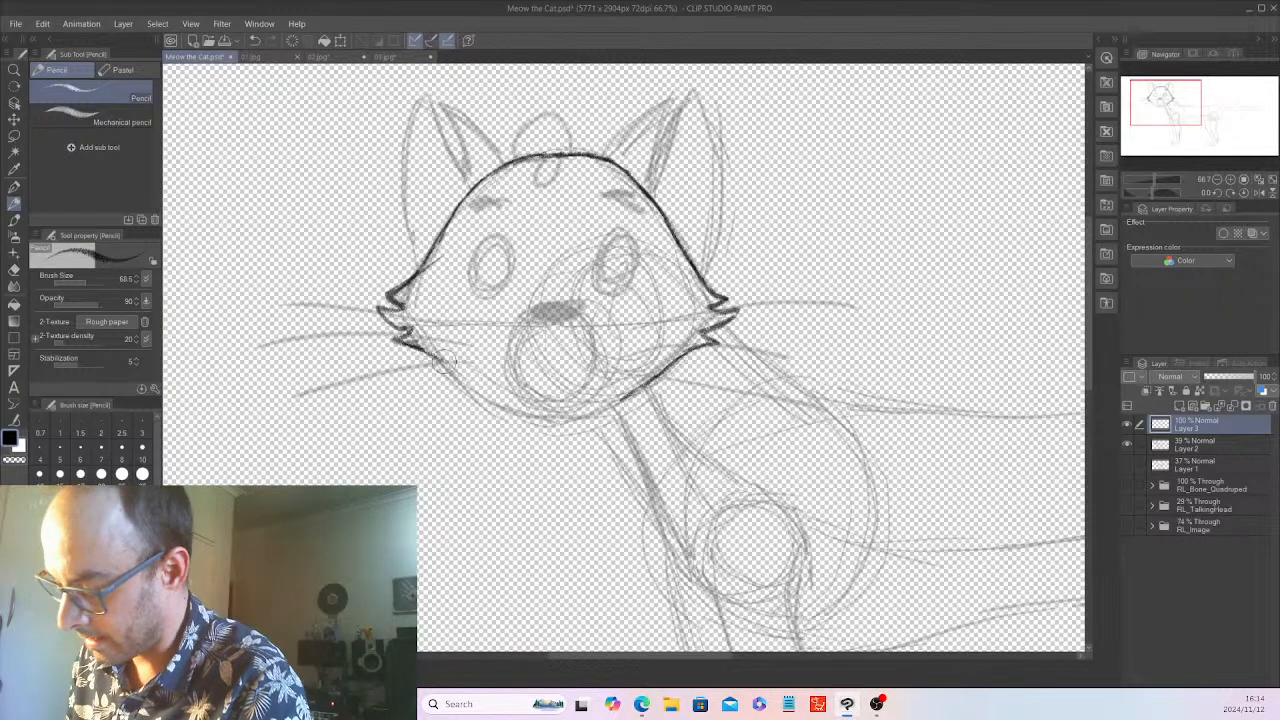
pyautogui.moveTo(443, 363)
pyautogui.mouseDown()
pyautogui.moveTo(490, 401)
pyautogui.moveTo(545, 418)
pyautogui.moveTo(650, 386)
pyautogui.mouseUp()
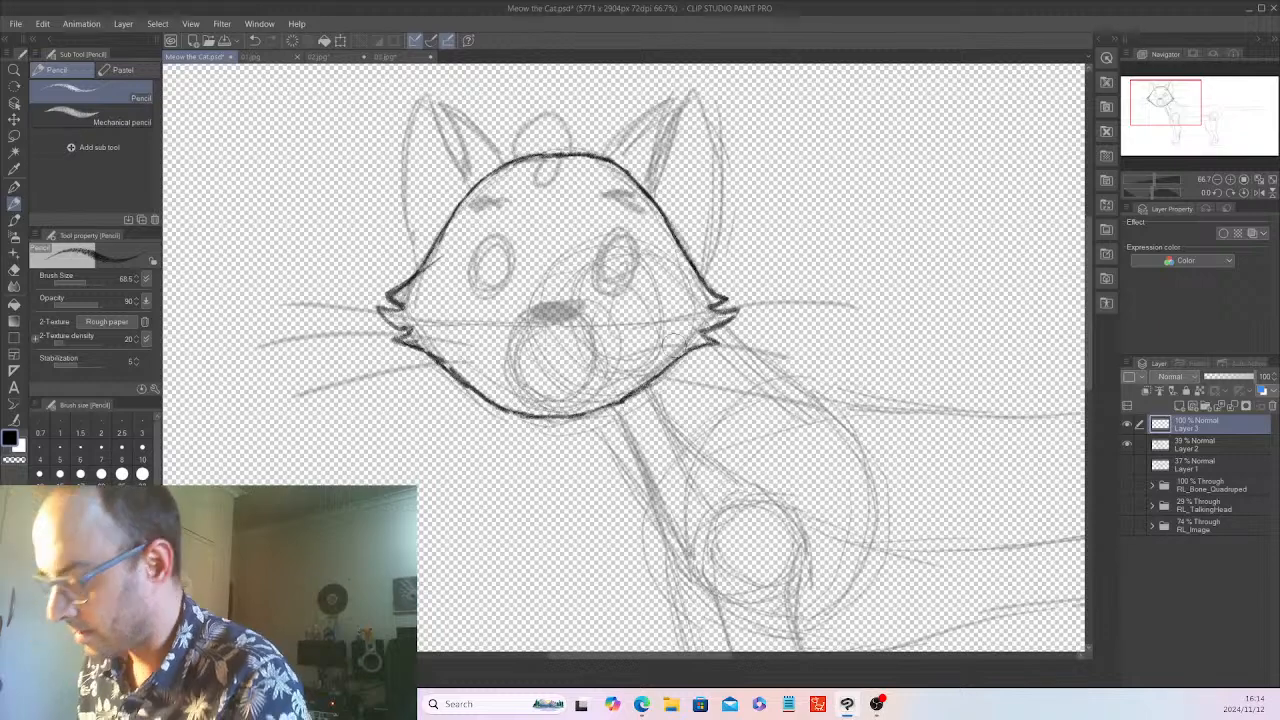
# Check the ear shapes in 03.jpg and 02.jpg, and outline the cat's left-hand ear on Layer 3 of Meow the Cat.psd
pyautogui.click(397, 56)
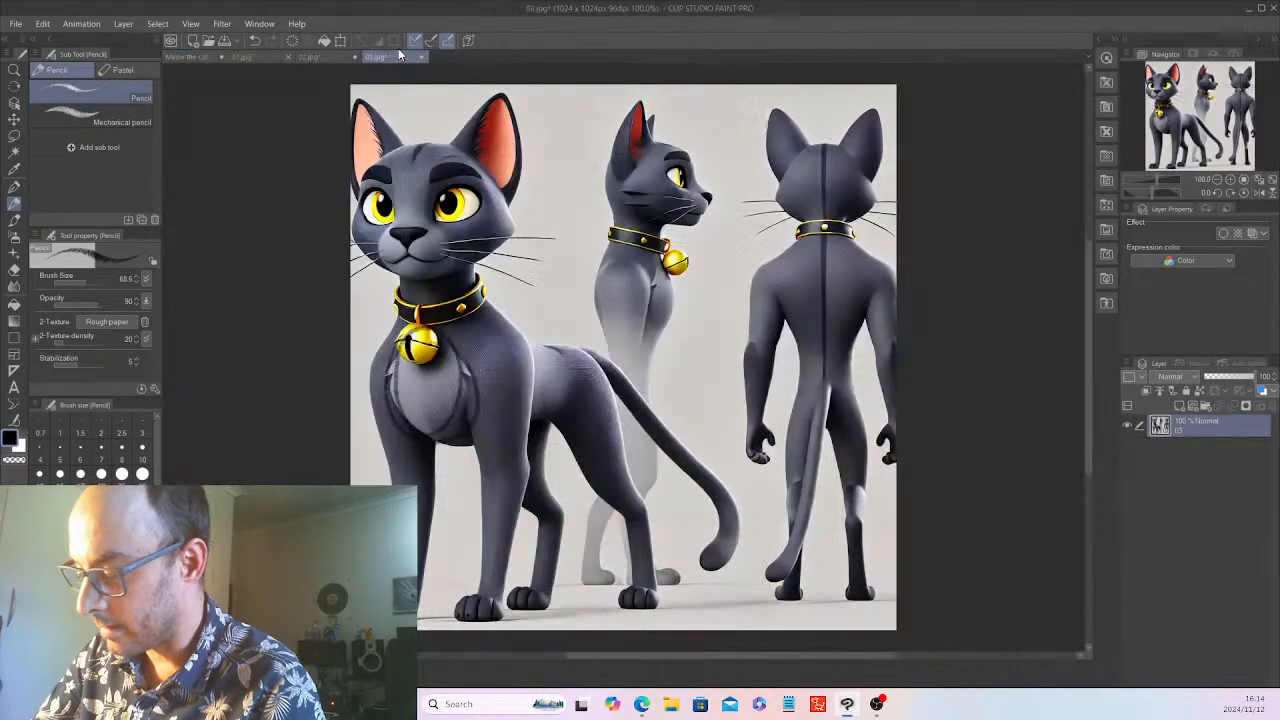
pyautogui.click(321, 57)
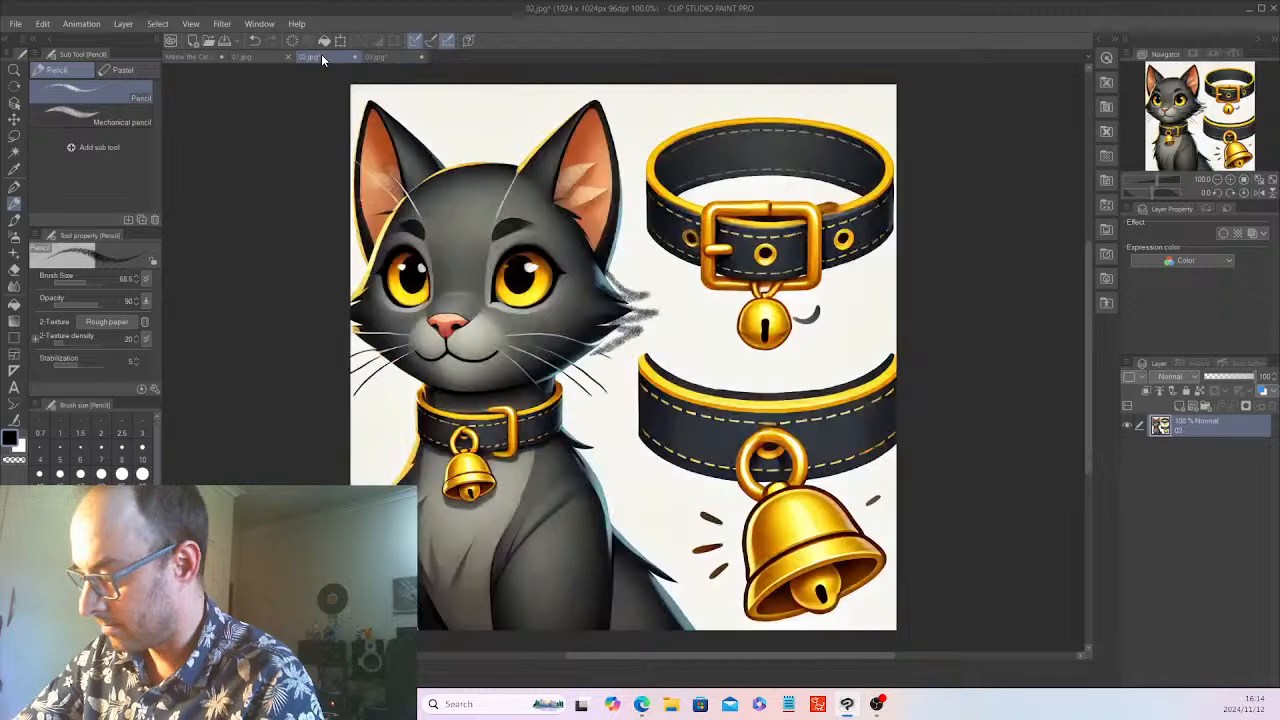
pyautogui.click(187, 57)
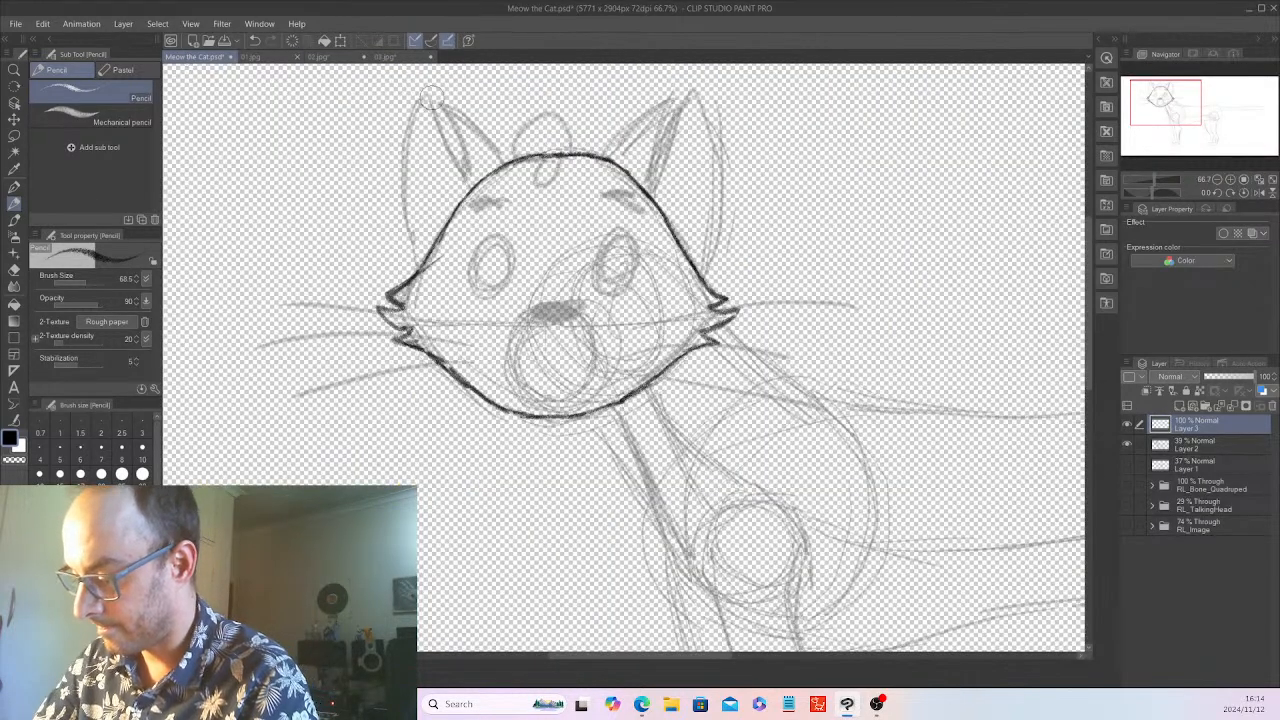
pyautogui.moveTo(430, 98)
pyautogui.mouseDown()
pyautogui.moveTo(414, 162)
pyautogui.moveTo(423, 263)
pyautogui.moveTo(432, 101)
pyautogui.moveTo(500, 158)
pyautogui.mouseUp()
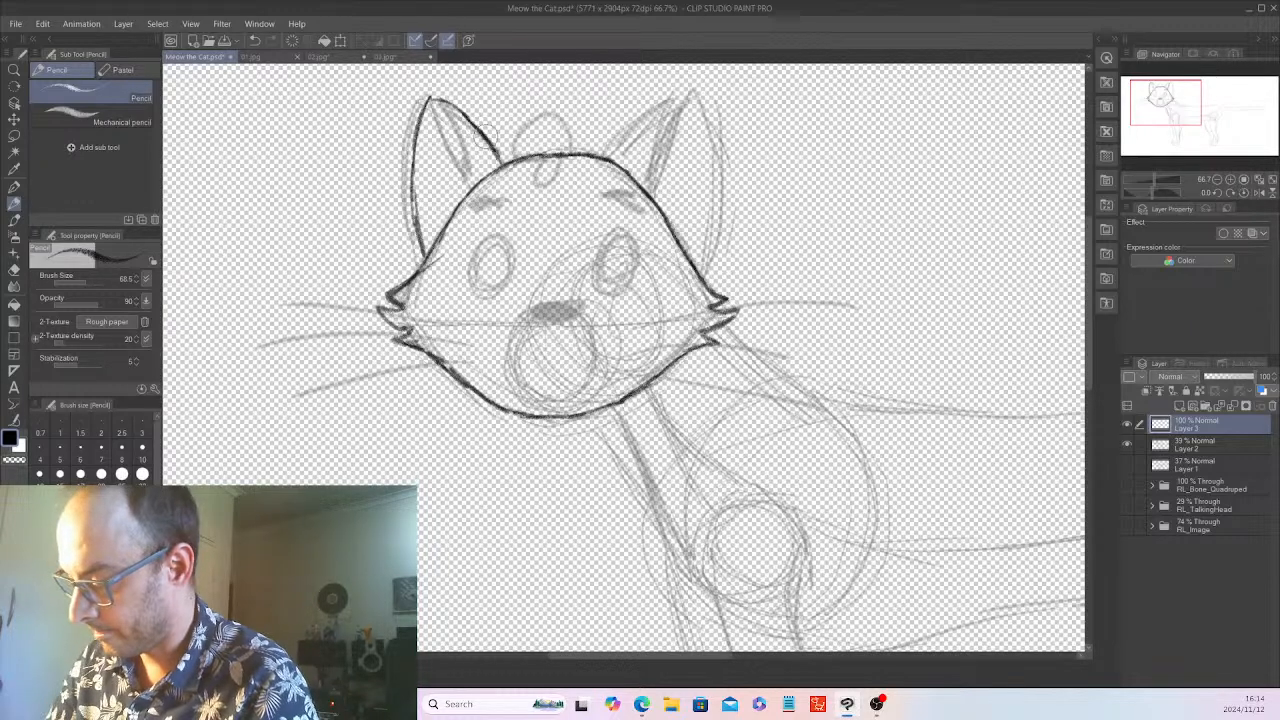
# Compare the ear with the reference 02.jpg and draw the inner edge line of the left-hand ear on Layer 3
pyautogui.click(327, 50)
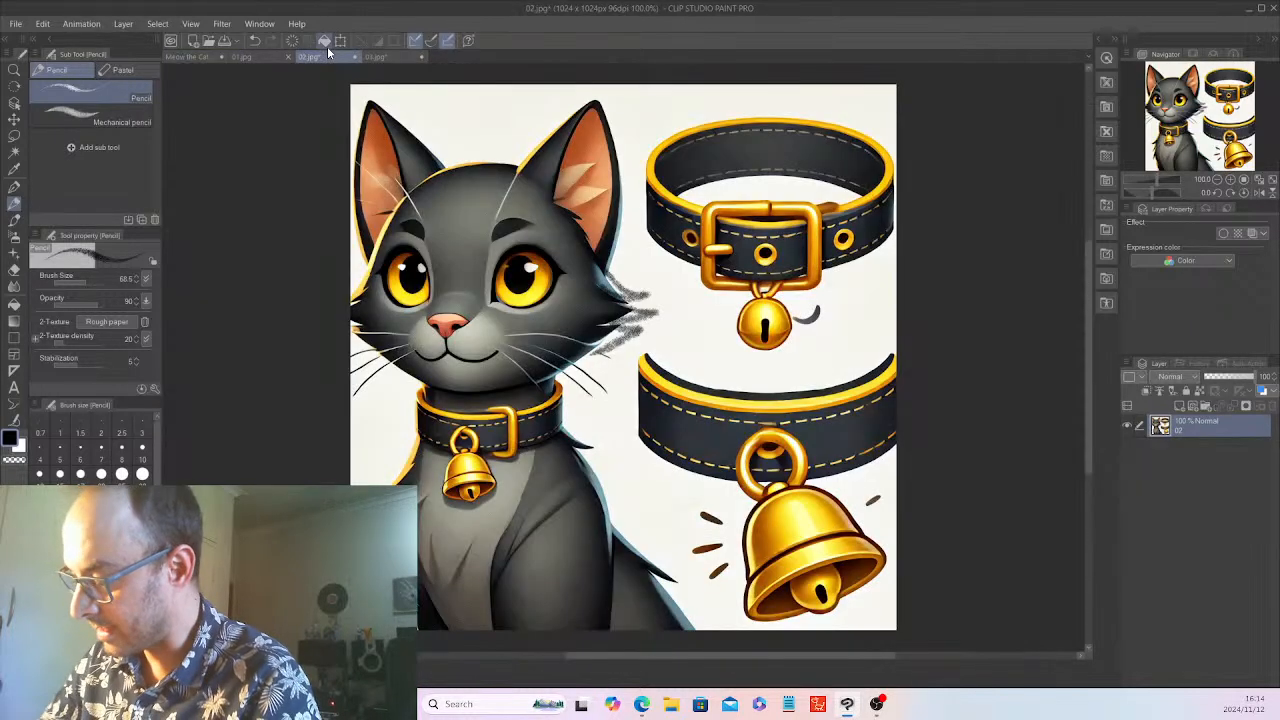
pyautogui.click(200, 50)
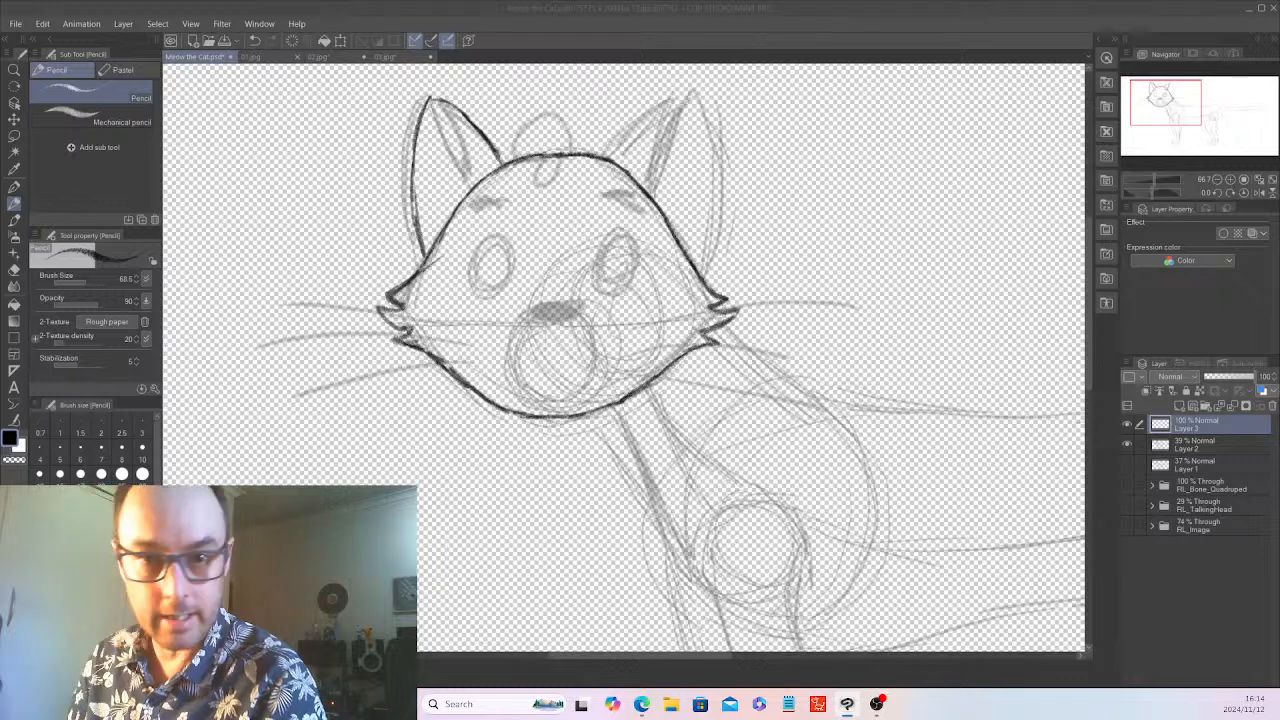
pyautogui.click(507, 234)
pyautogui.click(322, 57)
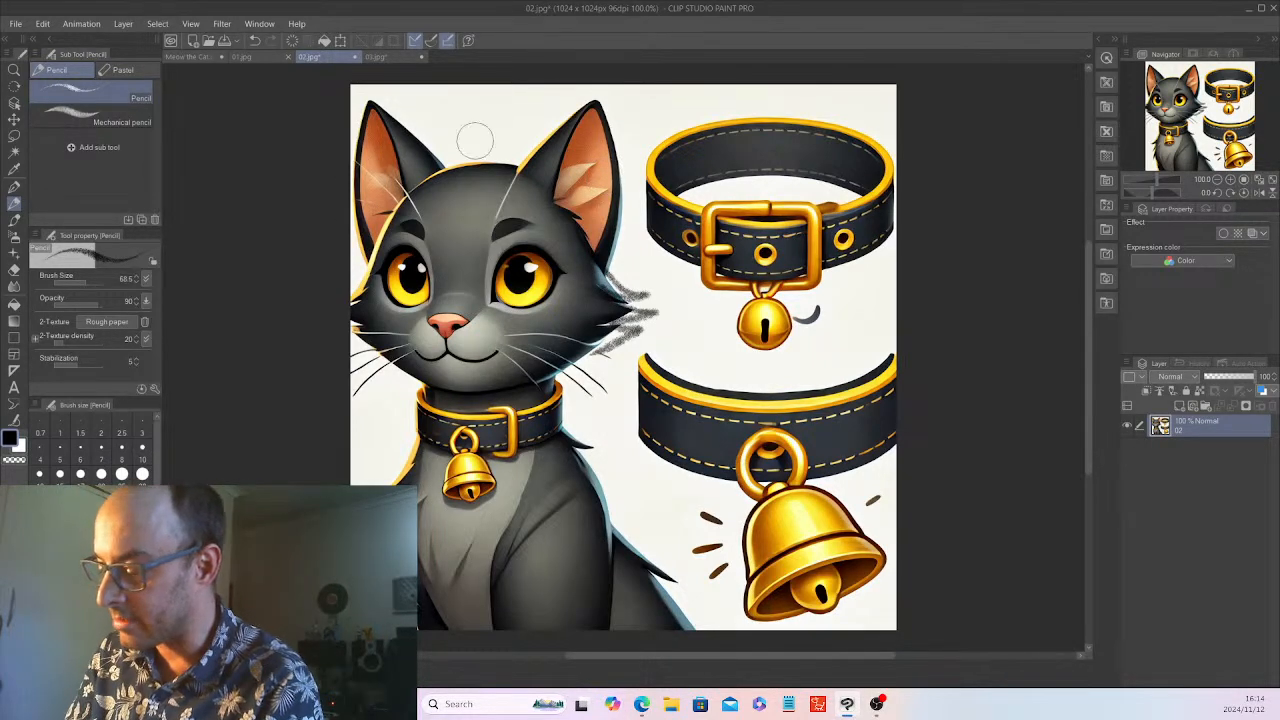
pyautogui.click(191, 56)
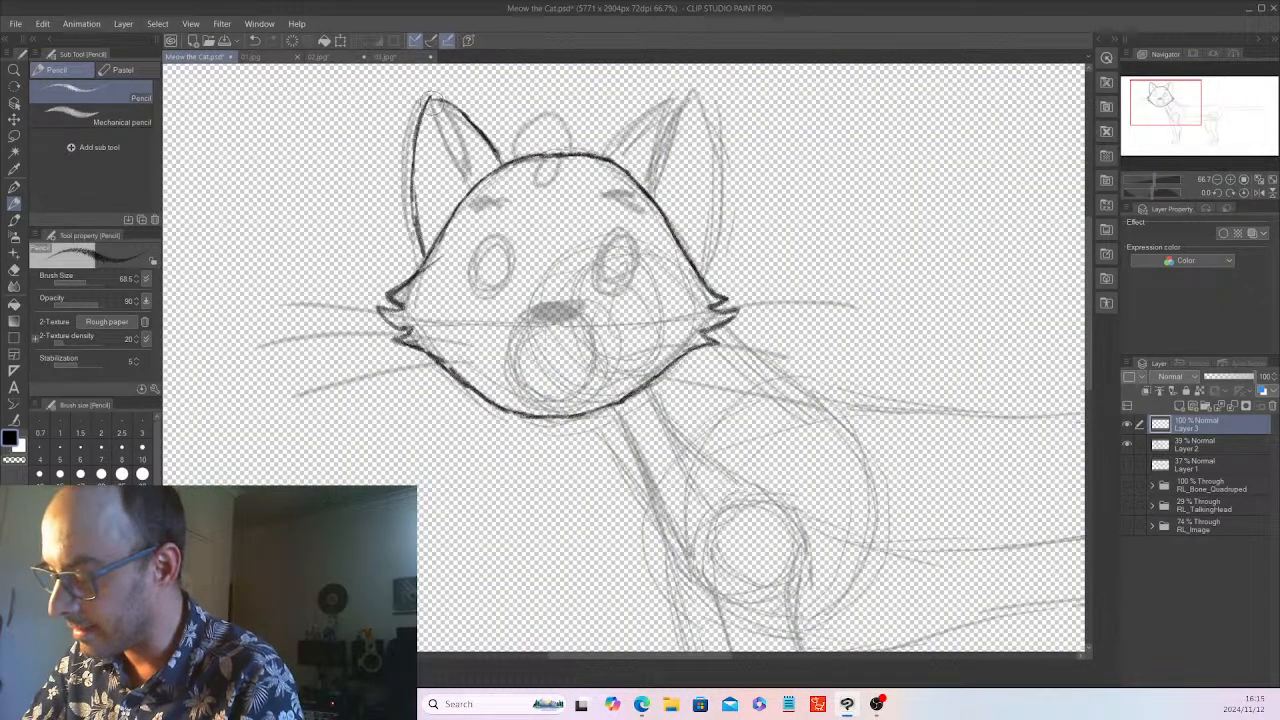
pyautogui.moveTo(434, 101); pyautogui.dragTo(471, 187)
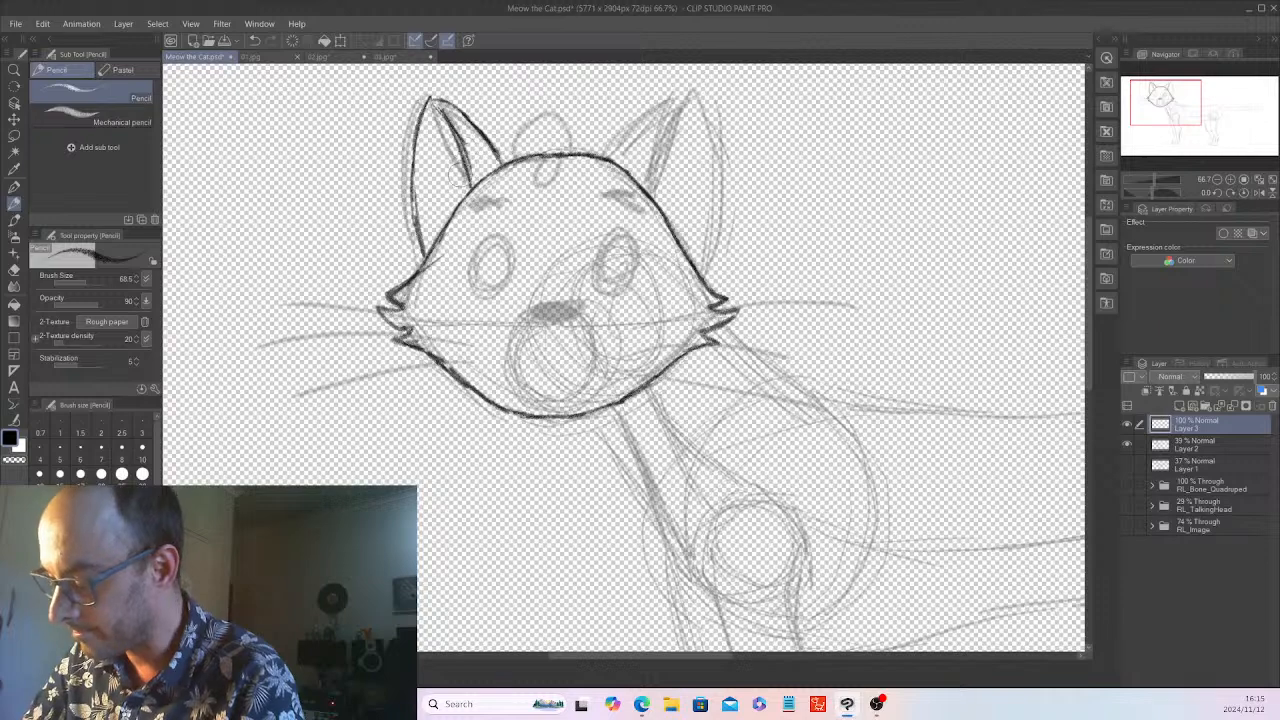
pyautogui.moveTo(656, 108)
pyautogui.mouseDown()
pyautogui.moveTo(608, 170)
pyautogui.moveTo(668, 100)
pyautogui.moveTo(696, 92)
pyautogui.moveTo(712, 122)
pyautogui.mouseUp()
pyautogui.moveTo(710, 216)
pyautogui.mouseDown()
pyautogui.moveTo(707, 130)
pyautogui.moveTo(690, 160)
pyautogui.mouseUp()
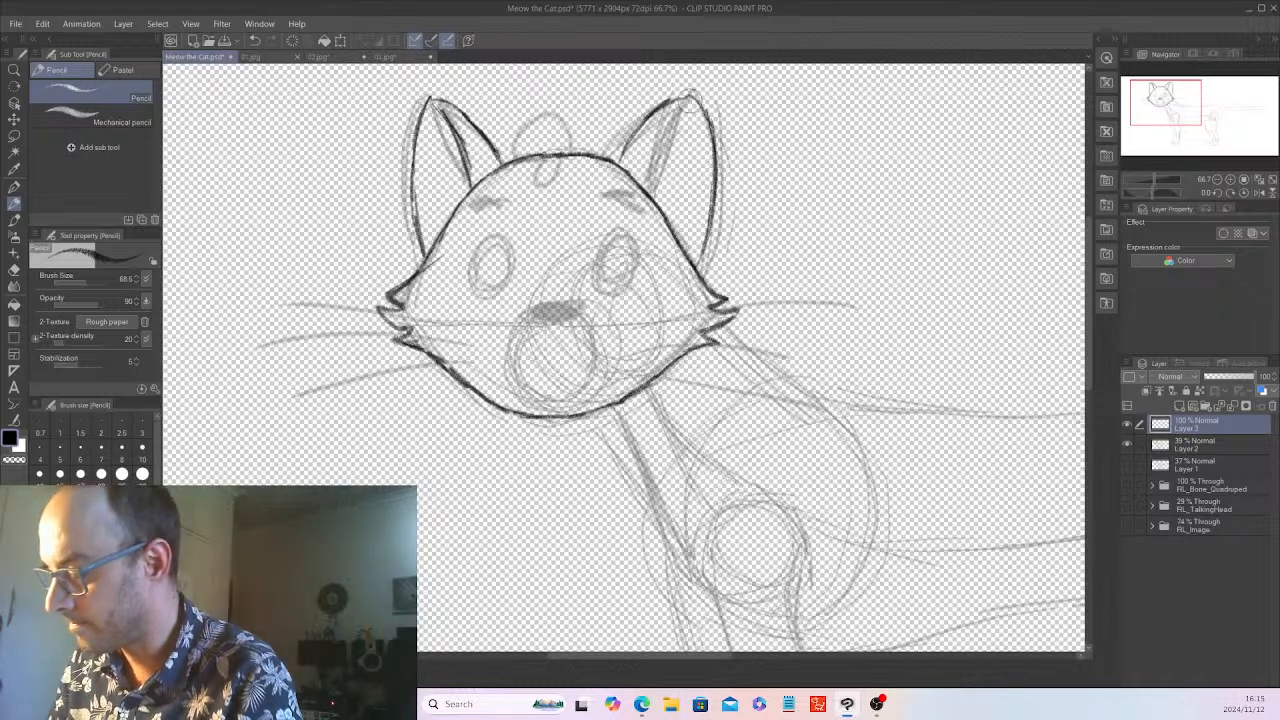
pyautogui.moveTo(690, 102); pyautogui.dragTo(640, 172)
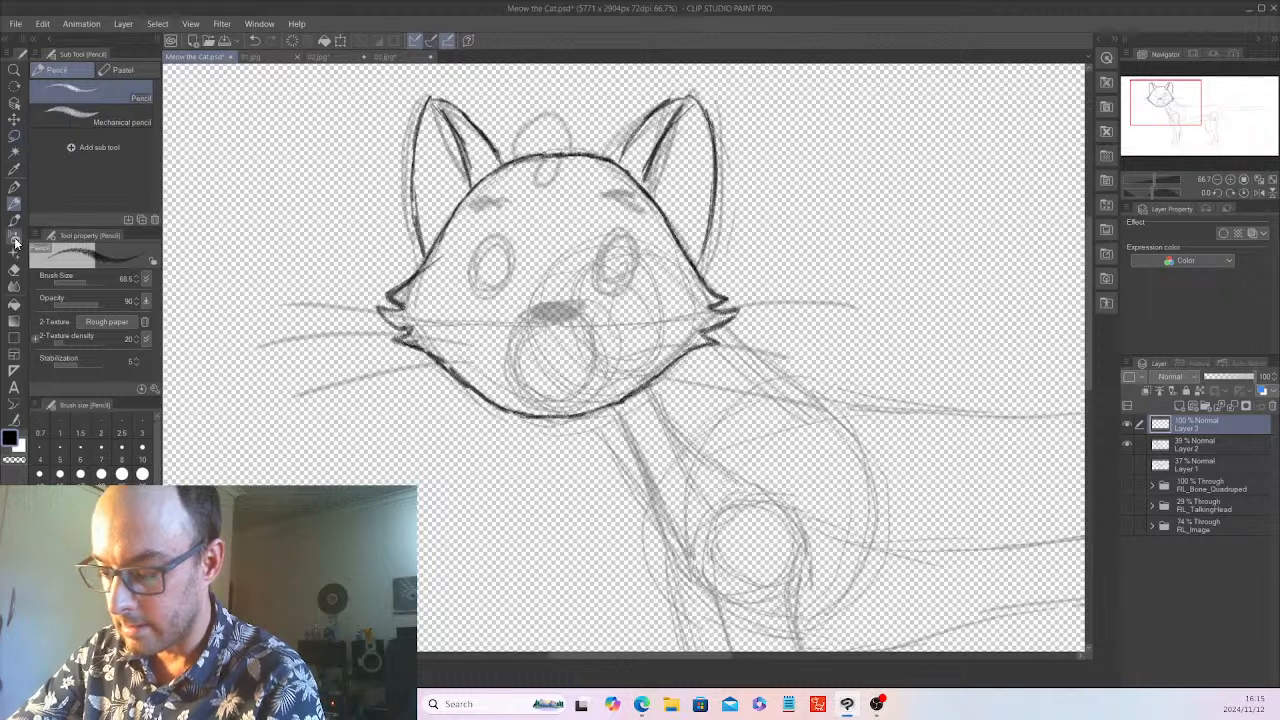
pyautogui.click(14, 270)
pyautogui.moveTo(690, 148)
pyautogui.mouseDown()
pyautogui.moveTo(658, 125)
pyautogui.moveTo(668, 145)
pyautogui.moveTo(628, 140)
pyautogui.moveTo(663, 175)
pyautogui.moveTo(653, 170)
pyautogui.moveTo(645, 103)
pyautogui.moveTo(705, 160)
pyautogui.moveTo(718, 198)
pyautogui.mouseUp()
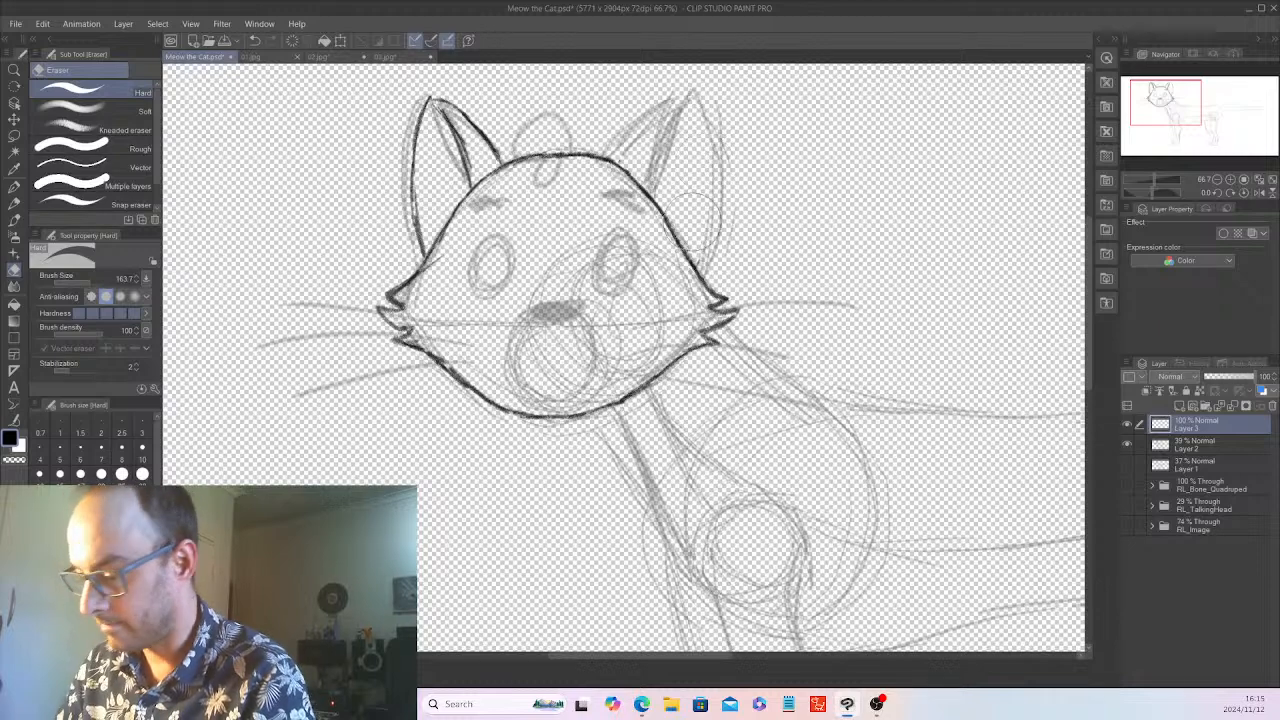
# Draw the cat's right-hand ear on Layer 3 with the G-pen, including its outer contour and the darker inner edge line
pyautogui.click(14, 186)
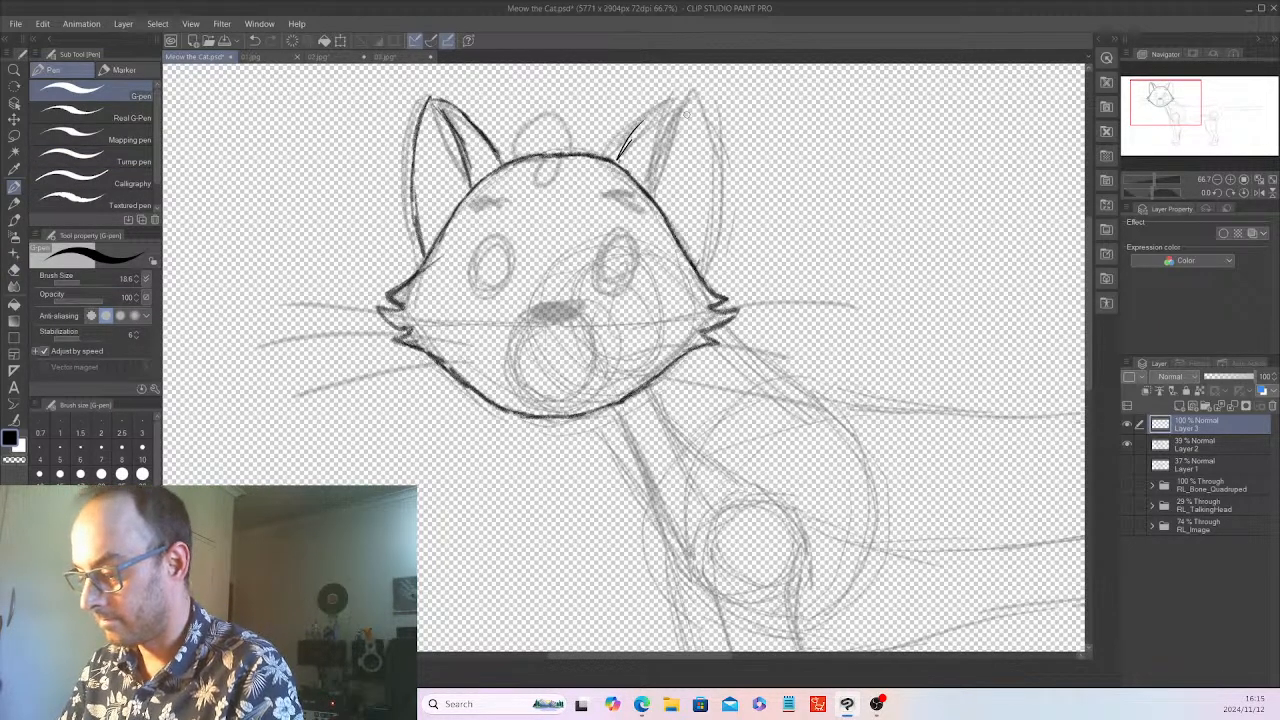
pyautogui.moveTo(646, 124); pyautogui.dragTo(686, 92)
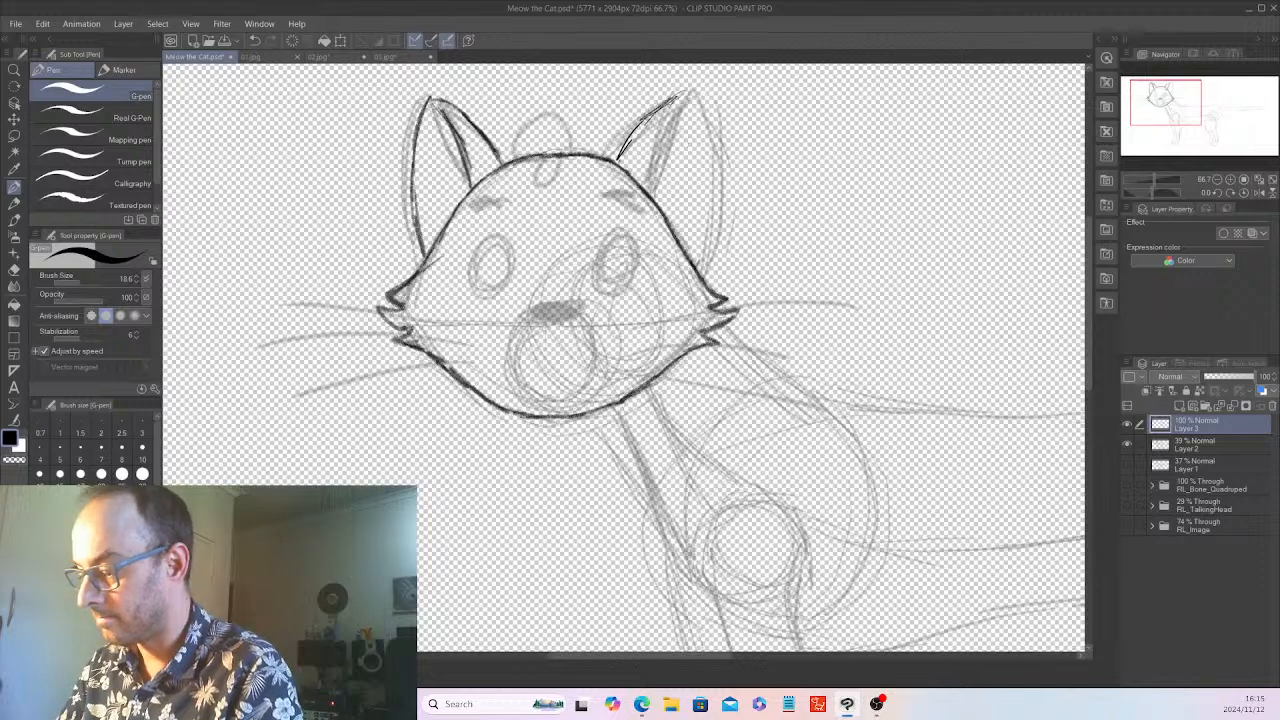
pyautogui.moveTo(620, 156); pyautogui.dragTo(686, 94)
pyautogui.moveTo(616, 160); pyautogui.dragTo(680, 94)
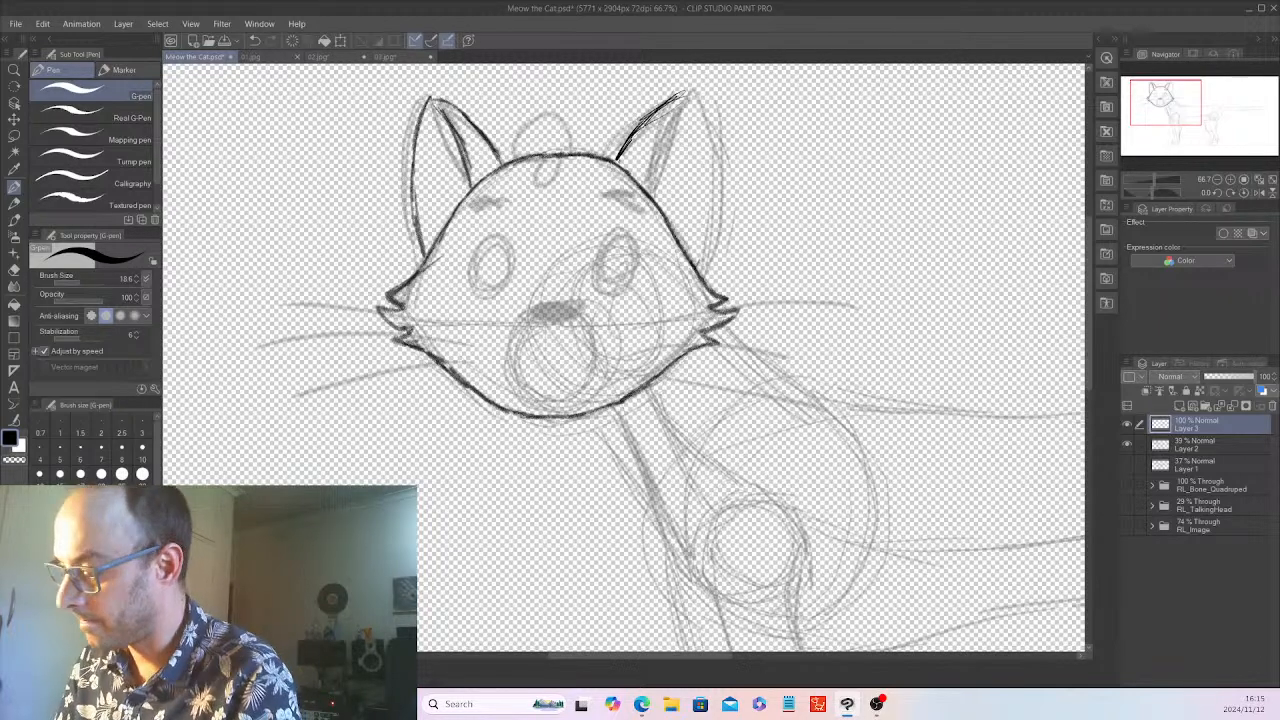
pyautogui.moveTo(636, 132)
pyautogui.mouseDown()
pyautogui.moveTo(656, 112)
pyautogui.moveTo(638, 178)
pyautogui.mouseUp()
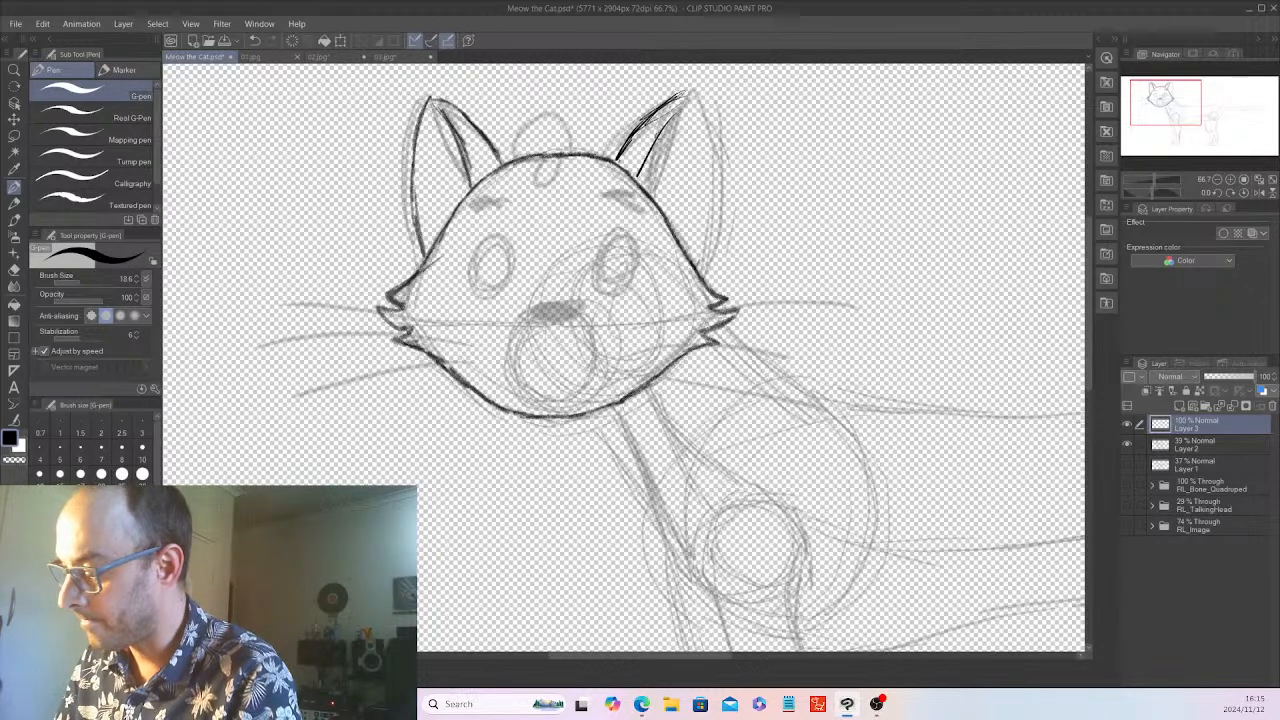
pyautogui.moveTo(676, 112); pyautogui.dragTo(638, 180)
pyautogui.moveTo(684, 102); pyautogui.dragTo(638, 188)
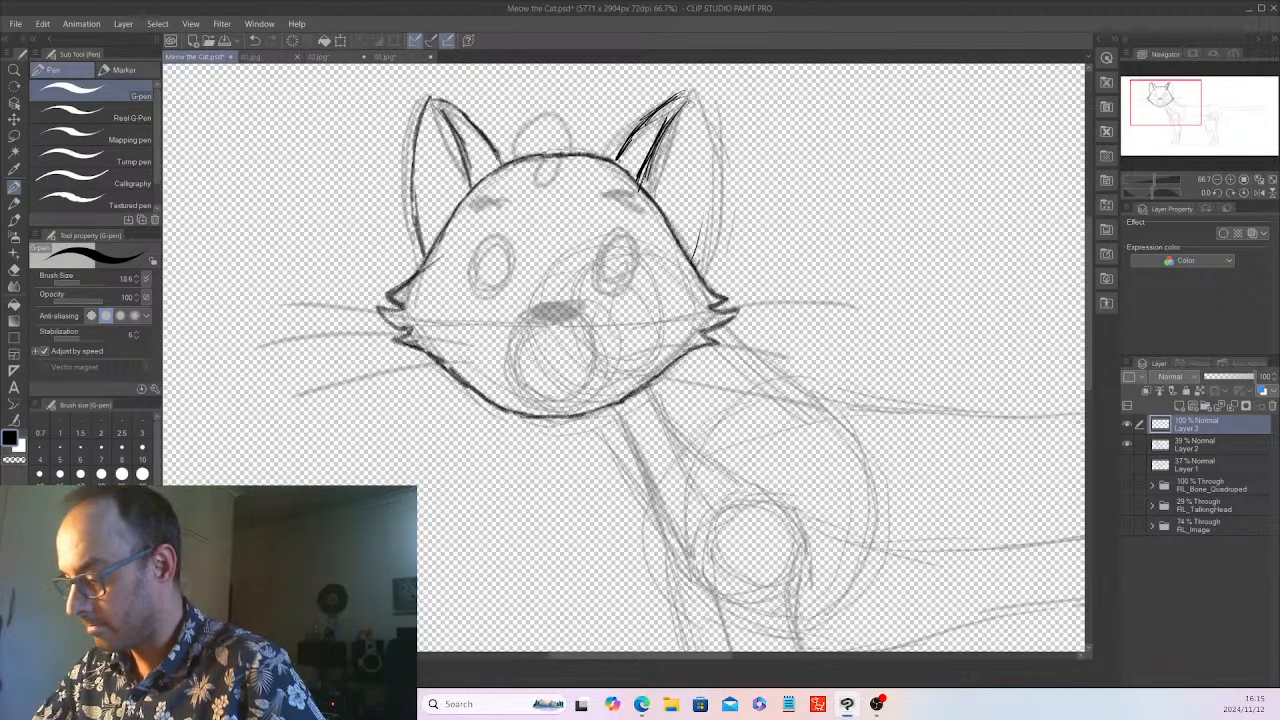
pyautogui.moveTo(697, 102)
pyautogui.mouseDown()
pyautogui.moveTo(709, 220)
pyautogui.moveTo(692, 254)
pyautogui.mouseUp()
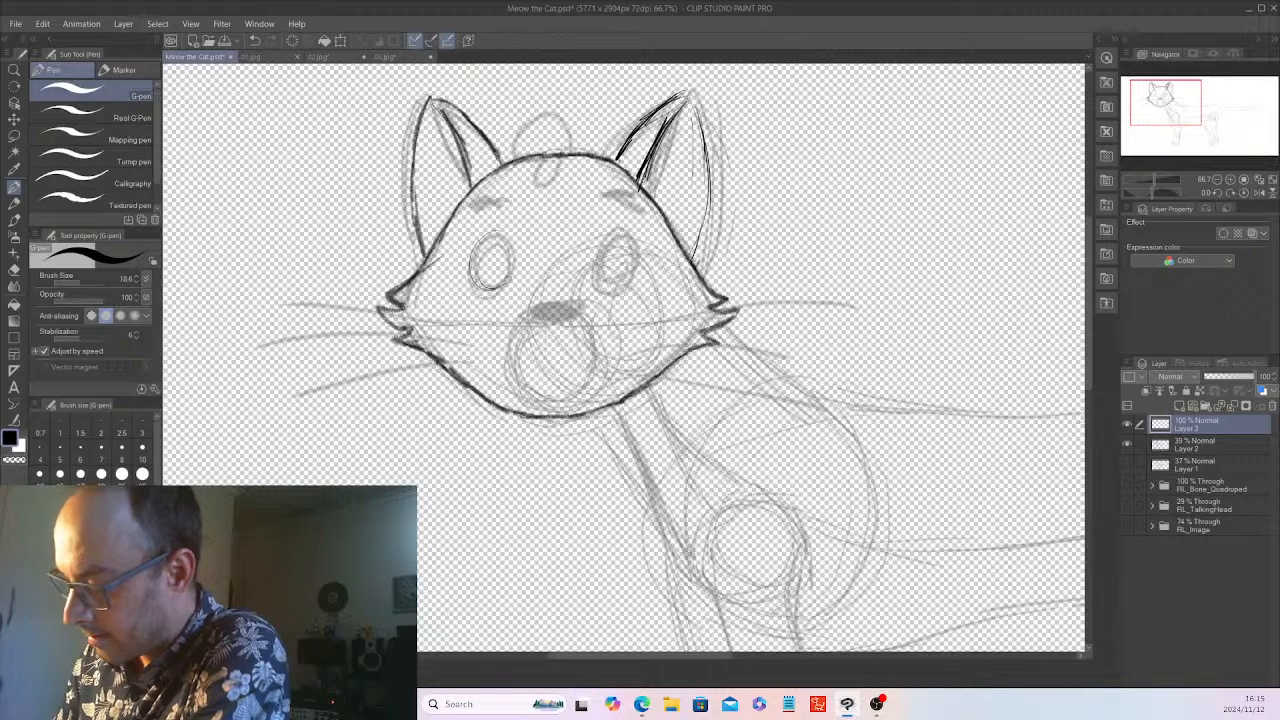
pyautogui.moveTo(508, 240)
pyautogui.mouseDown()
pyautogui.moveTo(488, 286)
pyautogui.moveTo(512, 272)
pyautogui.mouseUp()
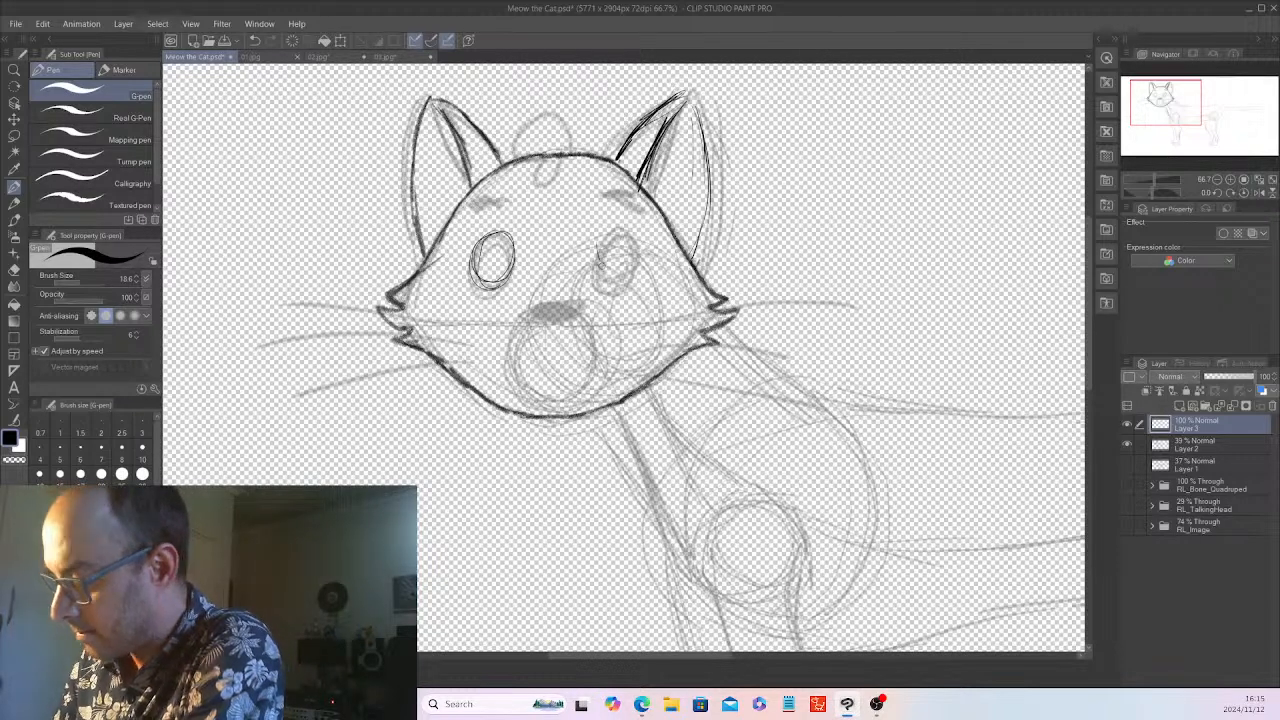
pyautogui.moveTo(612, 228)
pyautogui.mouseDown()
pyautogui.moveTo(600, 282)
pyautogui.moveTo(590, 262)
pyautogui.moveTo(626, 278)
pyautogui.mouseUp()
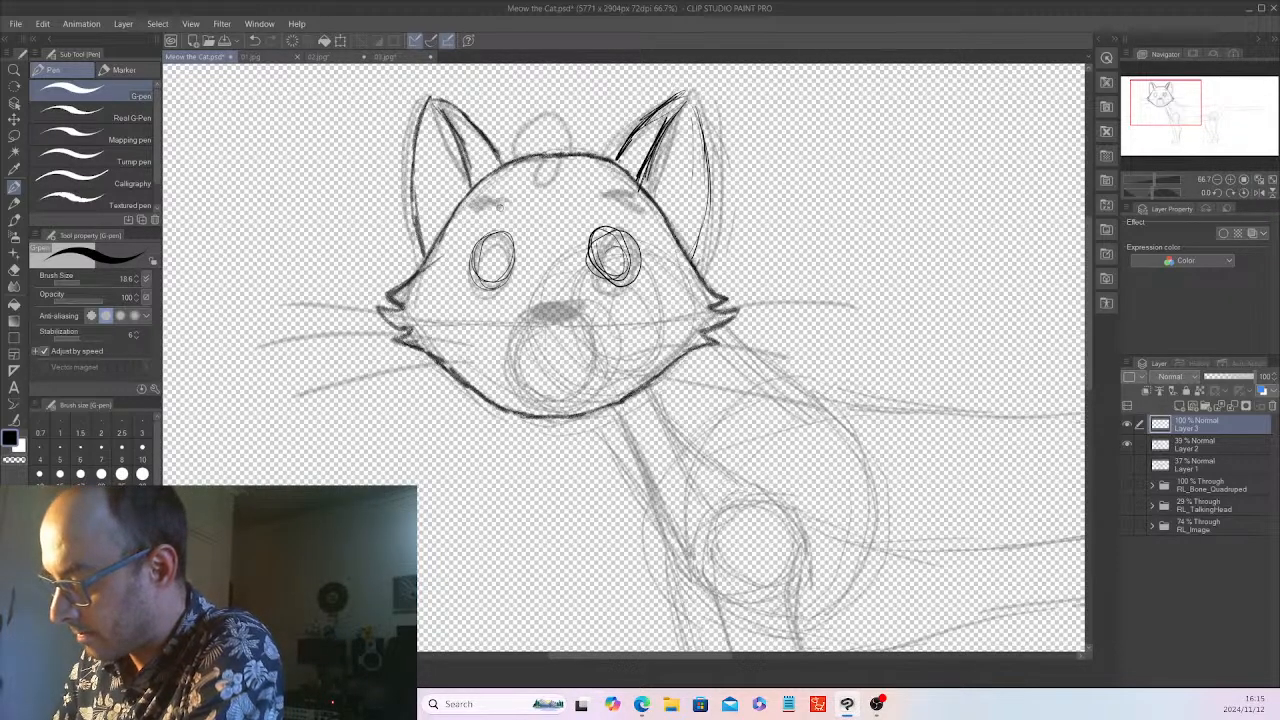
pyautogui.moveTo(482, 212); pyautogui.dragTo(513, 203)
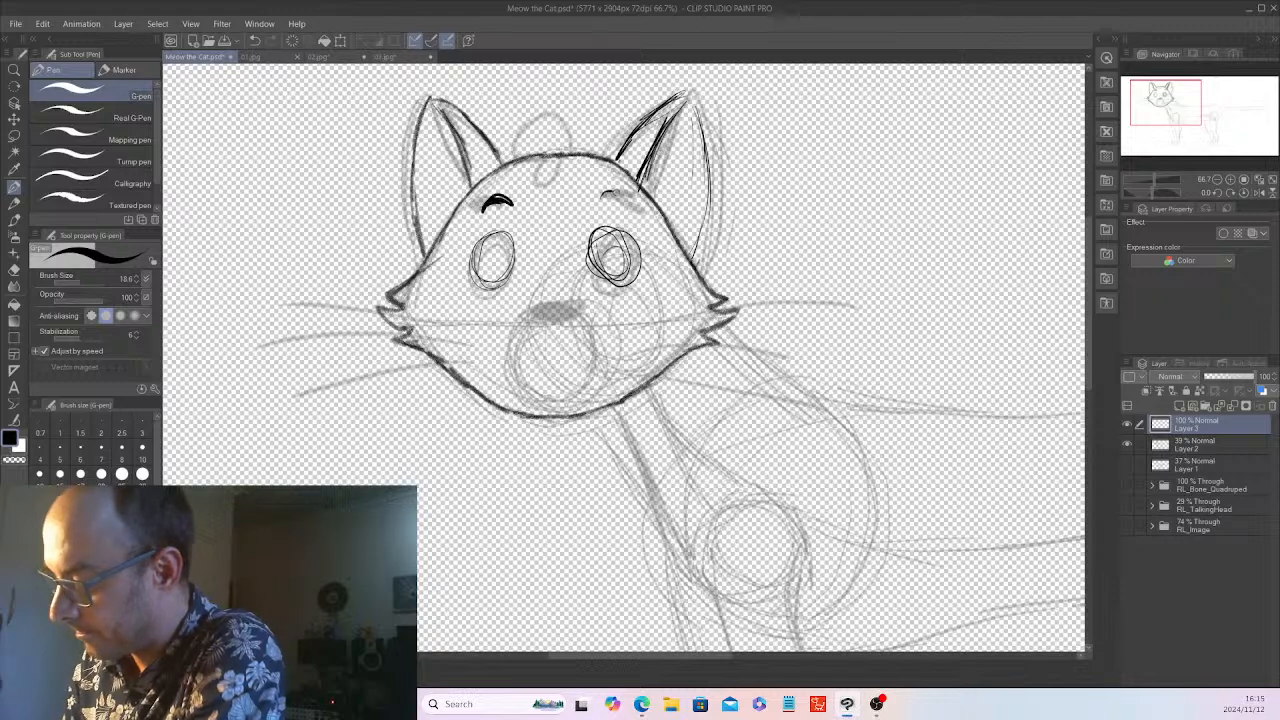
pyautogui.moveTo(612, 230); pyautogui.dragTo(604, 280)
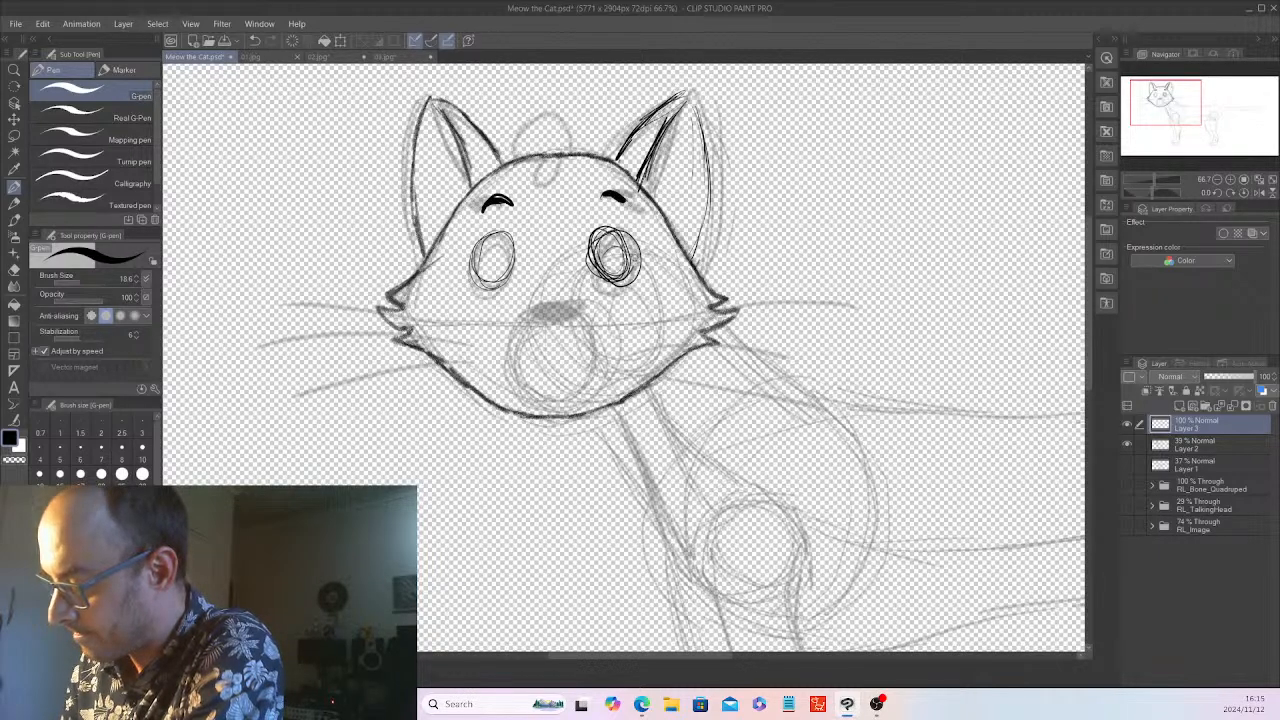
pyautogui.hotkey('ctrl', 'z')
pyautogui.hotkey('ctrl', 'z')
pyautogui.hotkey('ctrl', 'z')
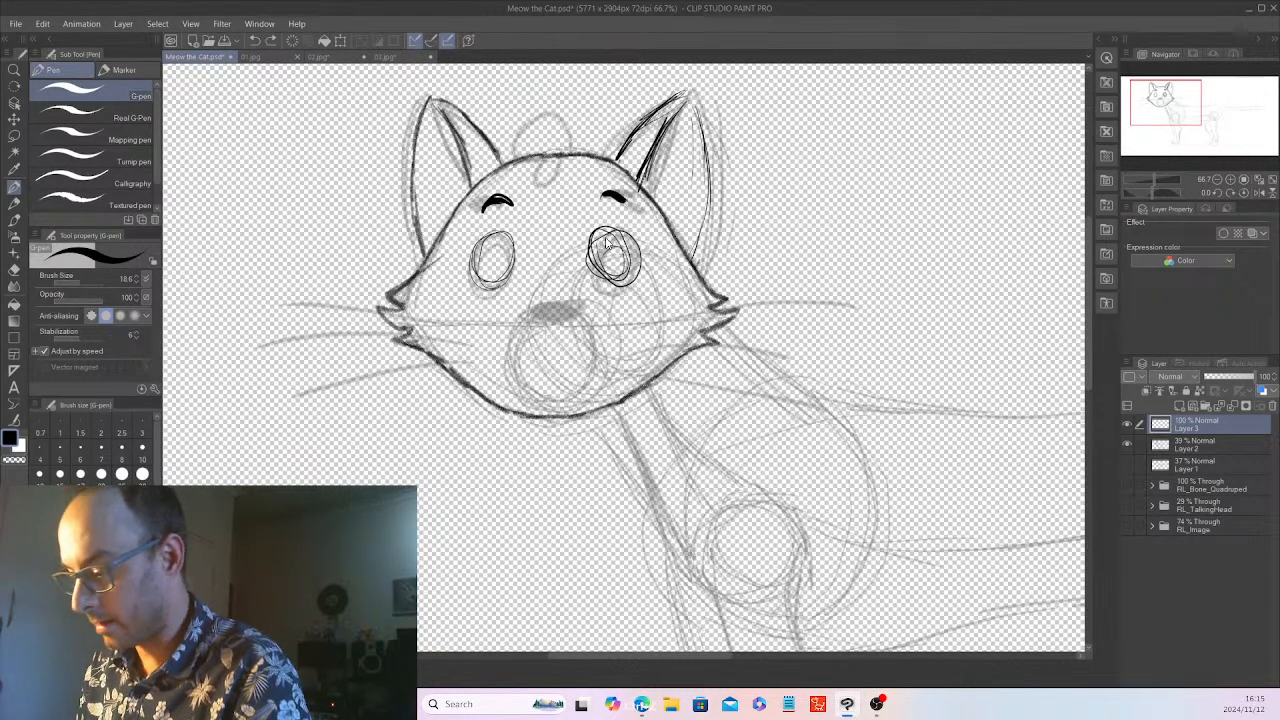
pyautogui.hotkey('ctrl', 'z')
pyautogui.hotkey('ctrl', 'z')
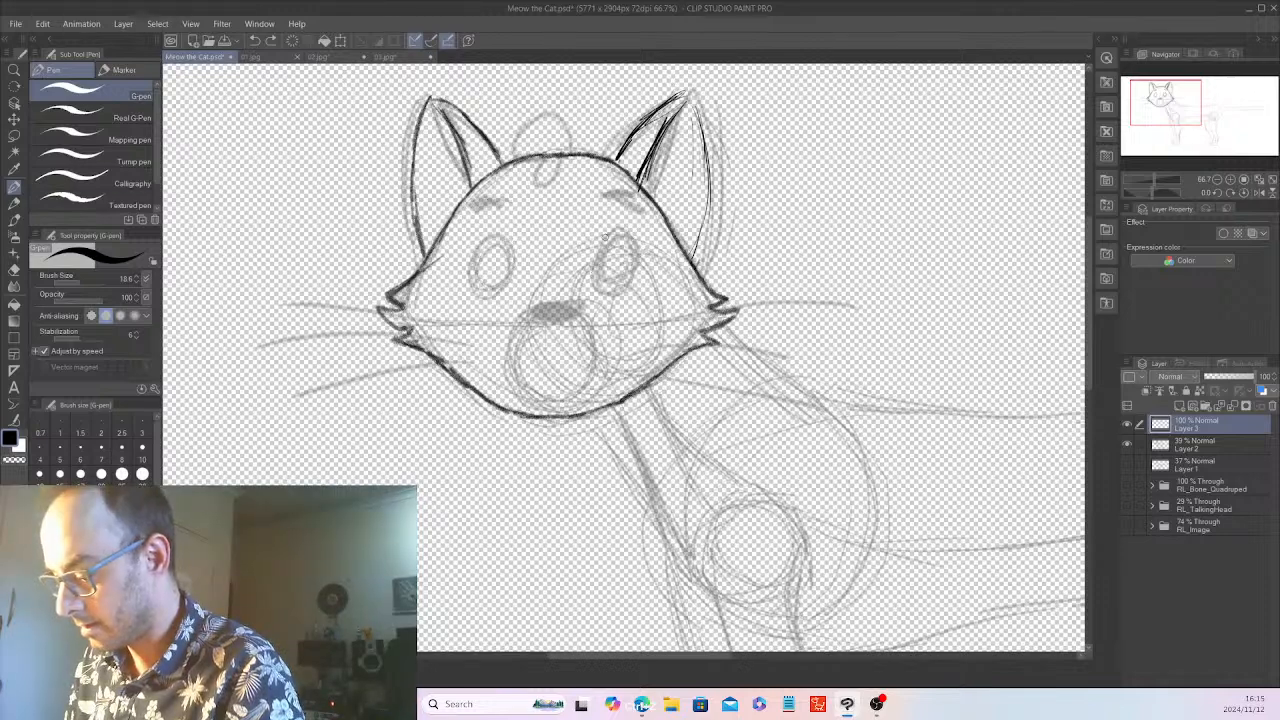
# Draw the cat's two oval eyes with dark pupils and both short eyebrows on Layer 3 with the Pencil
pyautogui.click(14, 207)
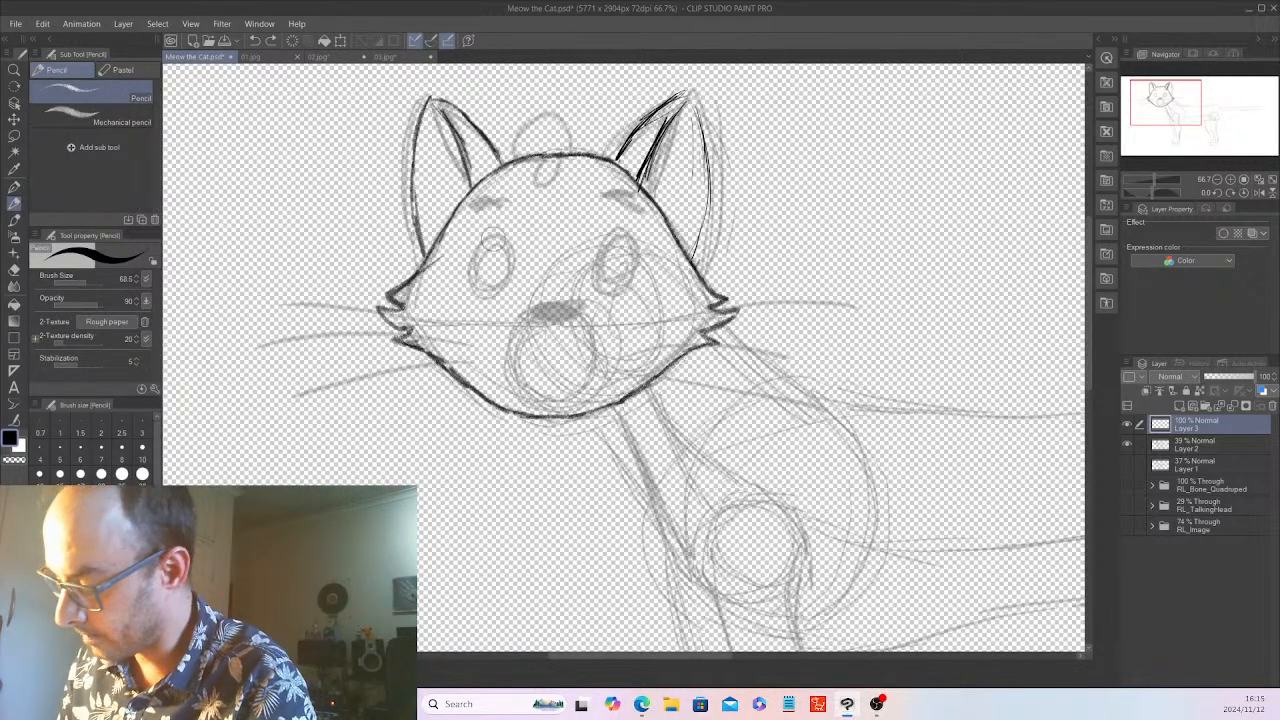
pyautogui.moveTo(496, 233)
pyautogui.mouseDown()
pyautogui.moveTo(476, 265)
pyautogui.moveTo(511, 262)
pyautogui.moveTo(501, 238)
pyautogui.moveTo(476, 268)
pyautogui.moveTo(481, 232)
pyautogui.moveTo(481, 283)
pyautogui.mouseUp()
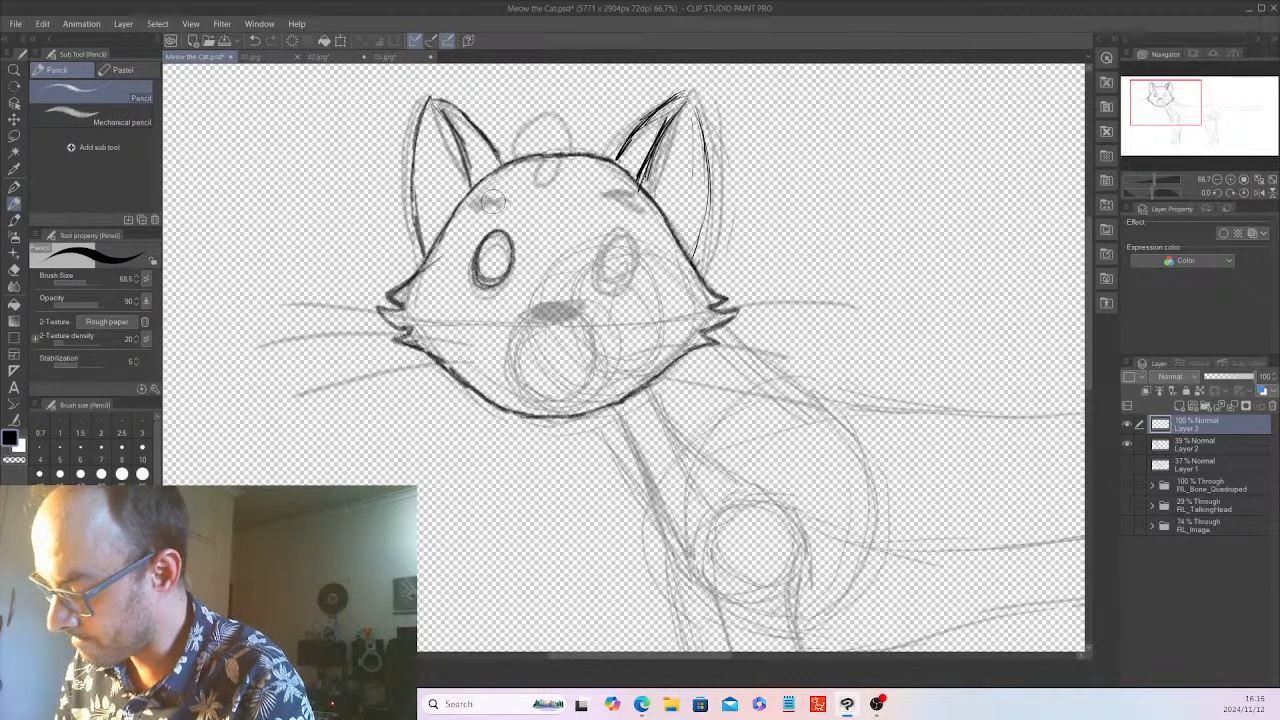
pyautogui.moveTo(486, 205); pyautogui.dragTo(510, 202)
pyautogui.moveTo(601, 199); pyautogui.dragTo(623, 195)
pyautogui.moveTo(615, 228)
pyautogui.mouseDown()
pyautogui.moveTo(605, 284)
pyautogui.moveTo(632, 262)
pyautogui.mouseUp()
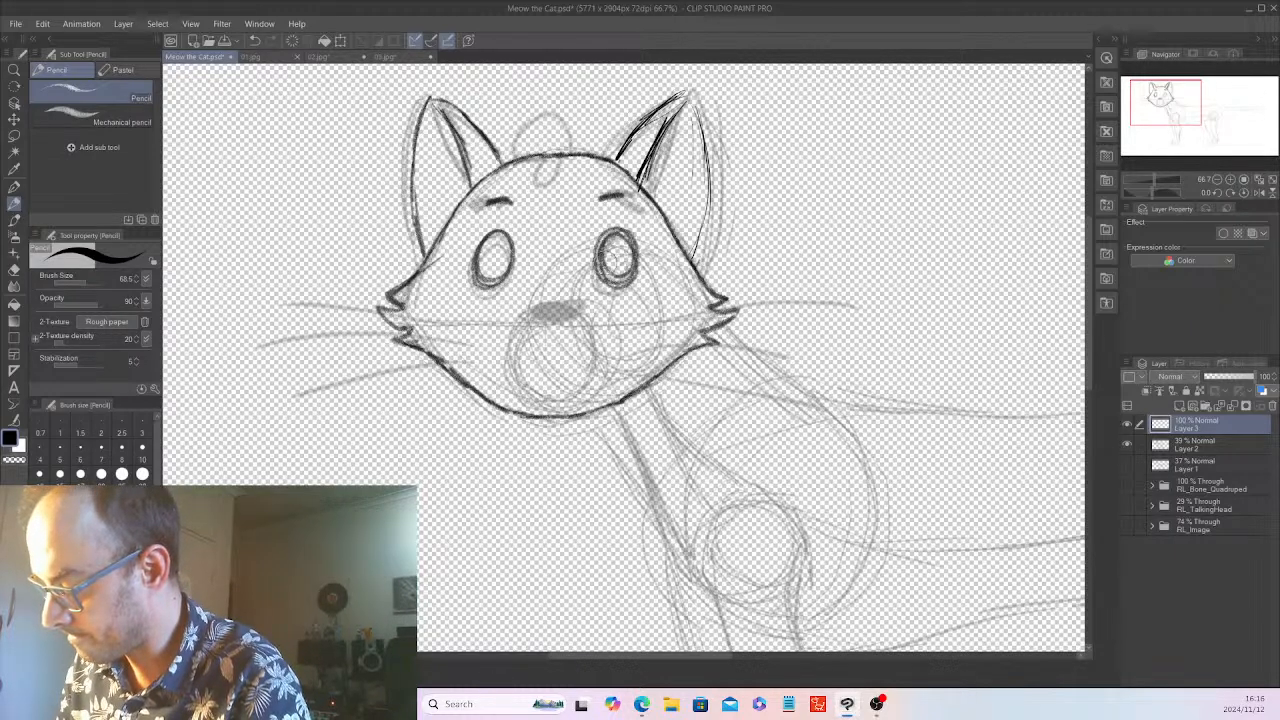
pyautogui.moveTo(500, 244); pyautogui.dragTo(494, 268)
pyautogui.moveTo(616, 248); pyautogui.dragTo(618, 266)
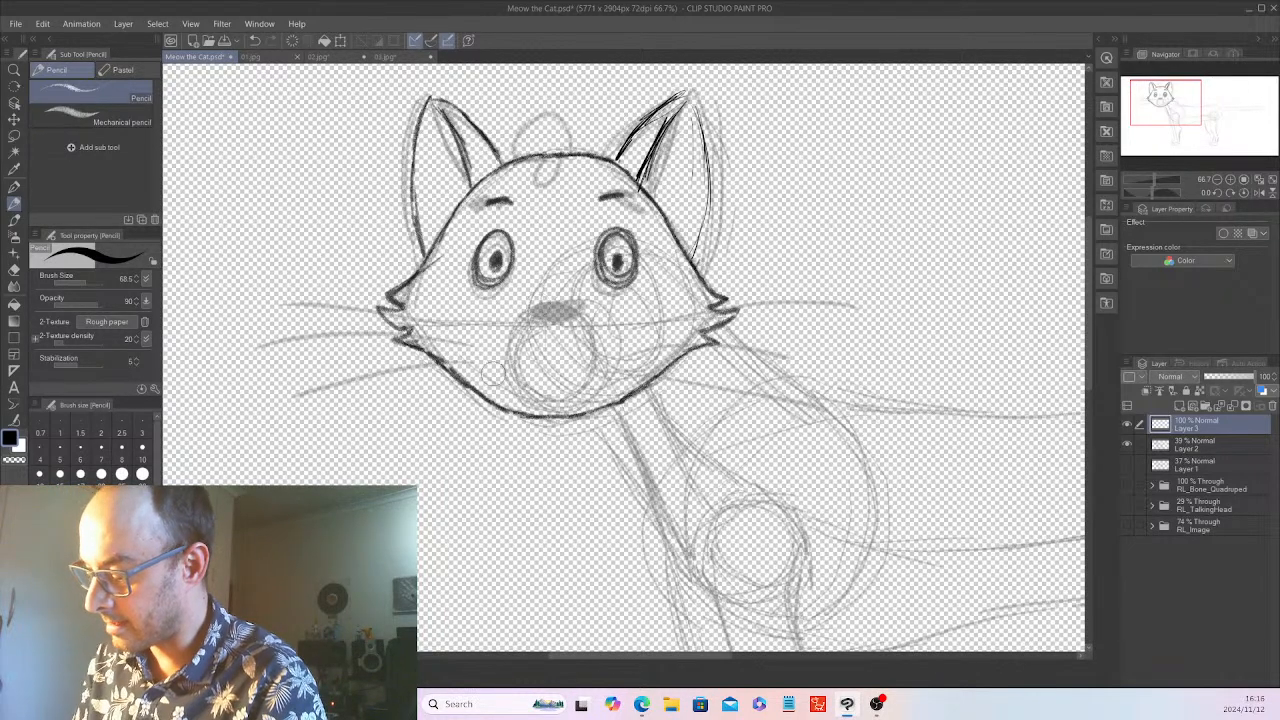
# Check the muzzles in 02.jpg and 03.jpg, and draw a round muzzle with a dark nose and small mouth on Layer 3 of Meow the Cat.psd
pyautogui.click(333, 56)
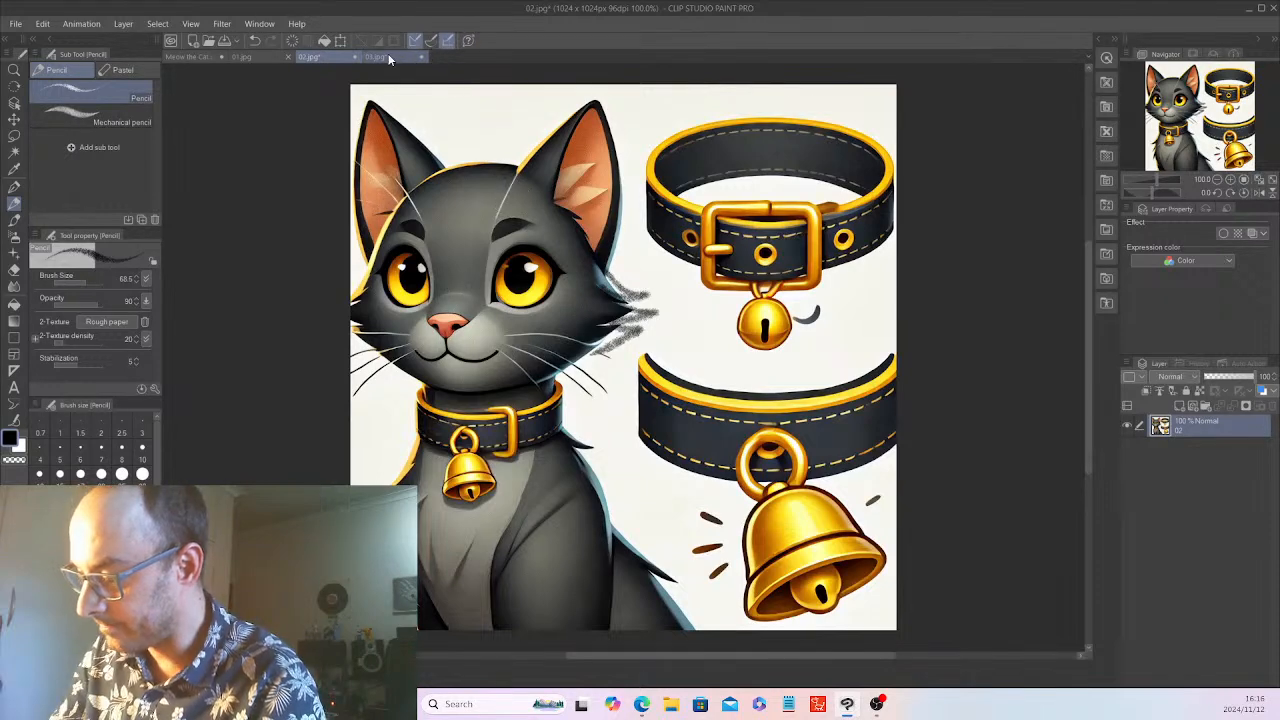
pyautogui.click(389, 58)
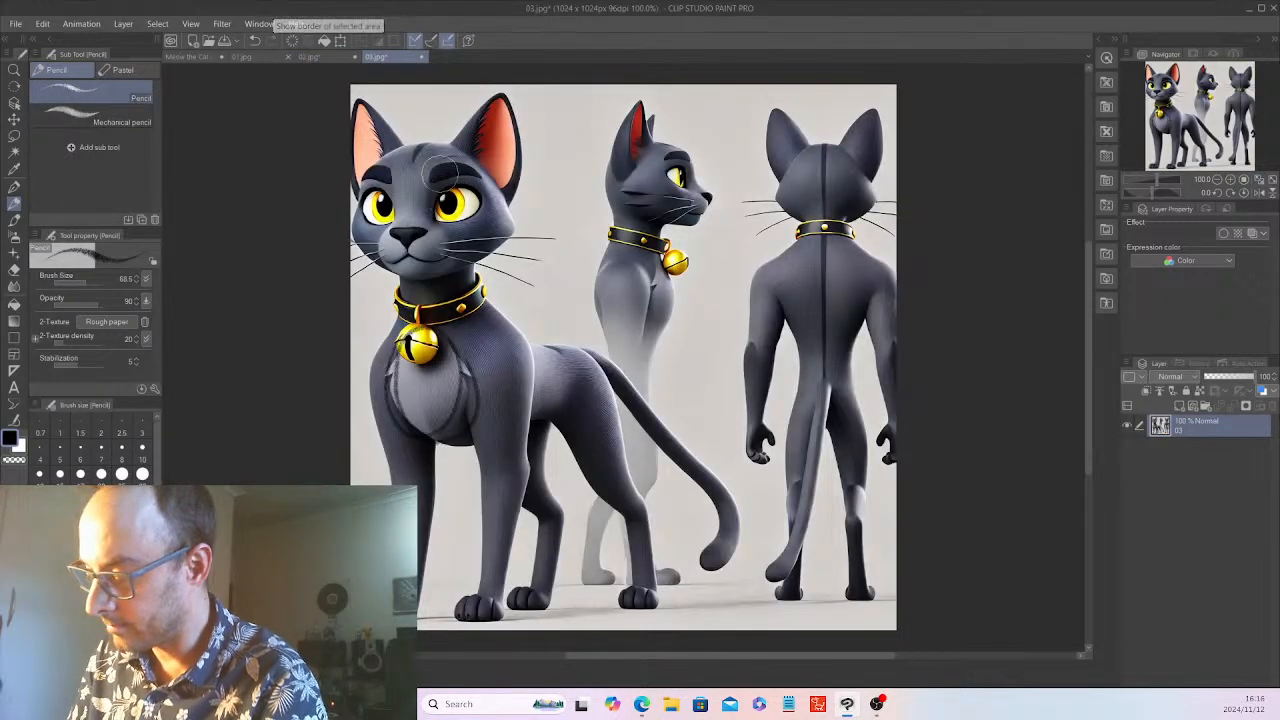
pyautogui.click(196, 56)
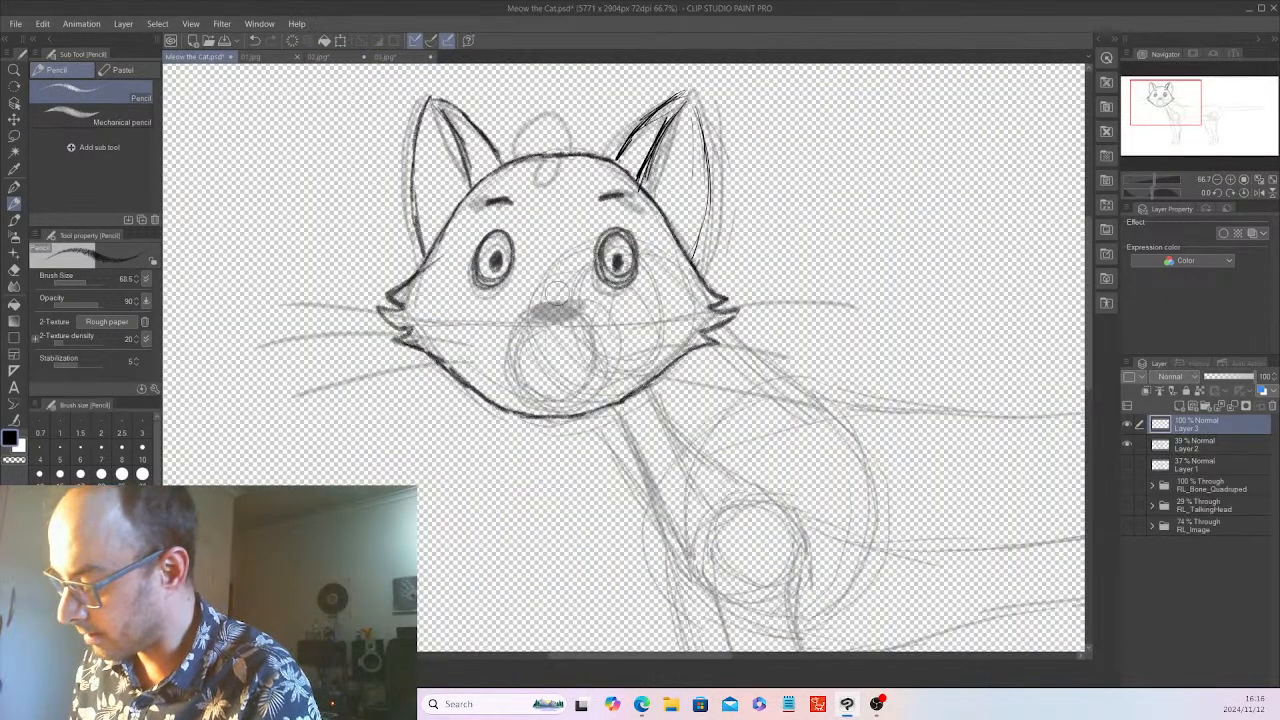
pyautogui.moveTo(549, 283)
pyautogui.mouseDown()
pyautogui.moveTo(530, 411)
pyautogui.moveTo(487, 336)
pyautogui.moveTo(588, 405)
pyautogui.moveTo(492, 312)
pyautogui.moveTo(512, 288)
pyautogui.moveTo(570, 284)
pyautogui.moveTo(600, 410)
pyautogui.moveTo(560, 285)
pyautogui.moveTo(530, 290)
pyautogui.moveTo(580, 375)
pyautogui.moveTo(594, 368)
pyautogui.mouseUp()
pyautogui.moveTo(528, 292); pyautogui.dragTo(585, 293)
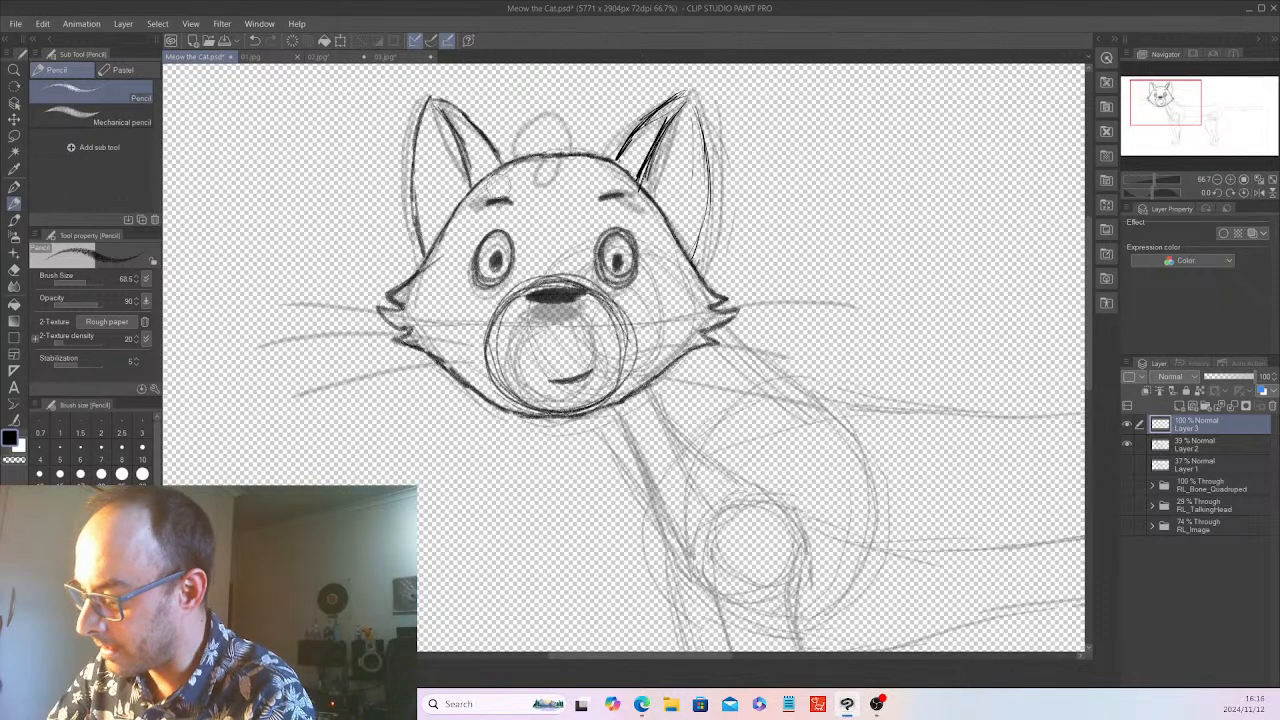
# Compare the foreheads in 01.jpg, 02.jpg and 03.jpg, and draw a marking on the cat's forehead narrowing to jagged points between the eyes
pyautogui.click(261, 55)
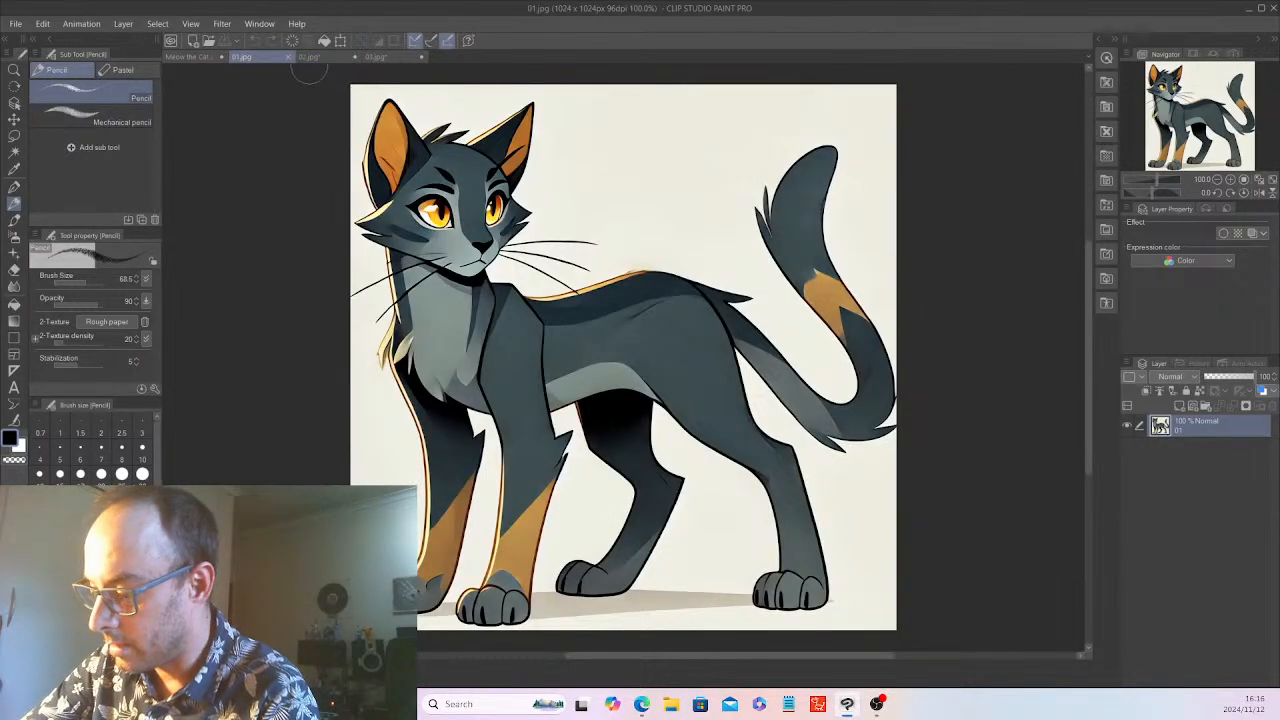
pyautogui.click(311, 56)
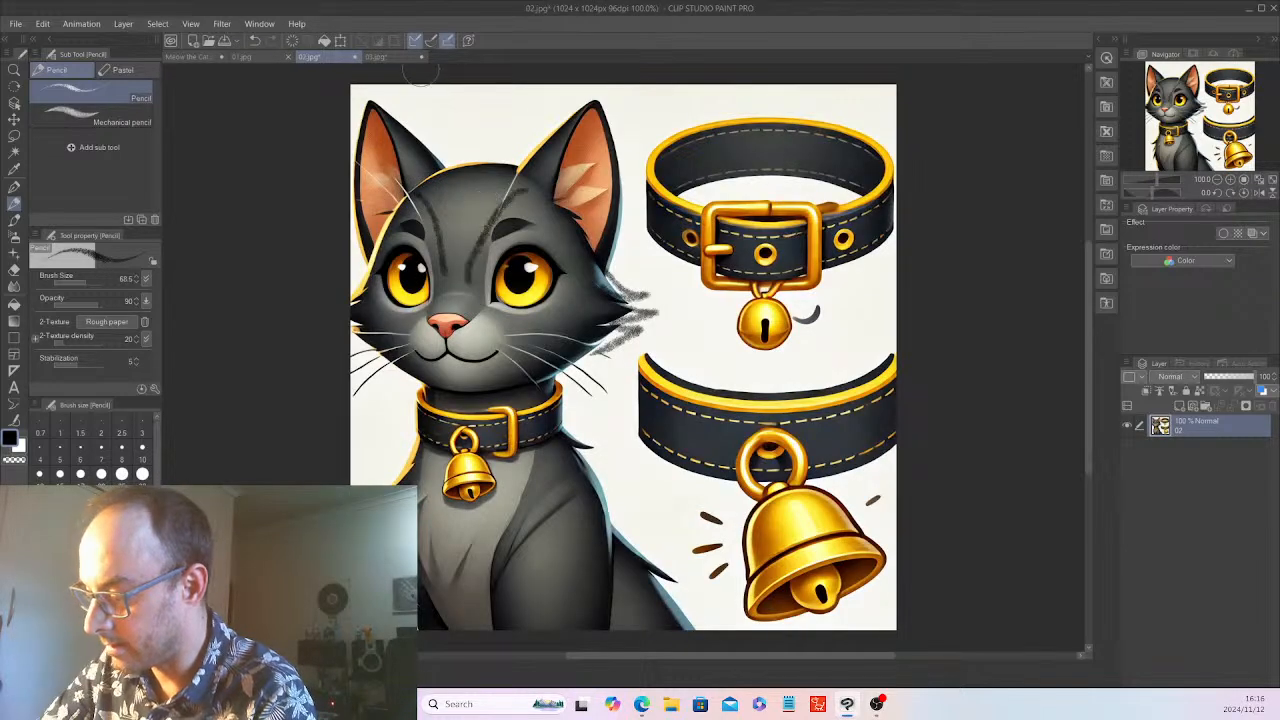
pyautogui.click(388, 56)
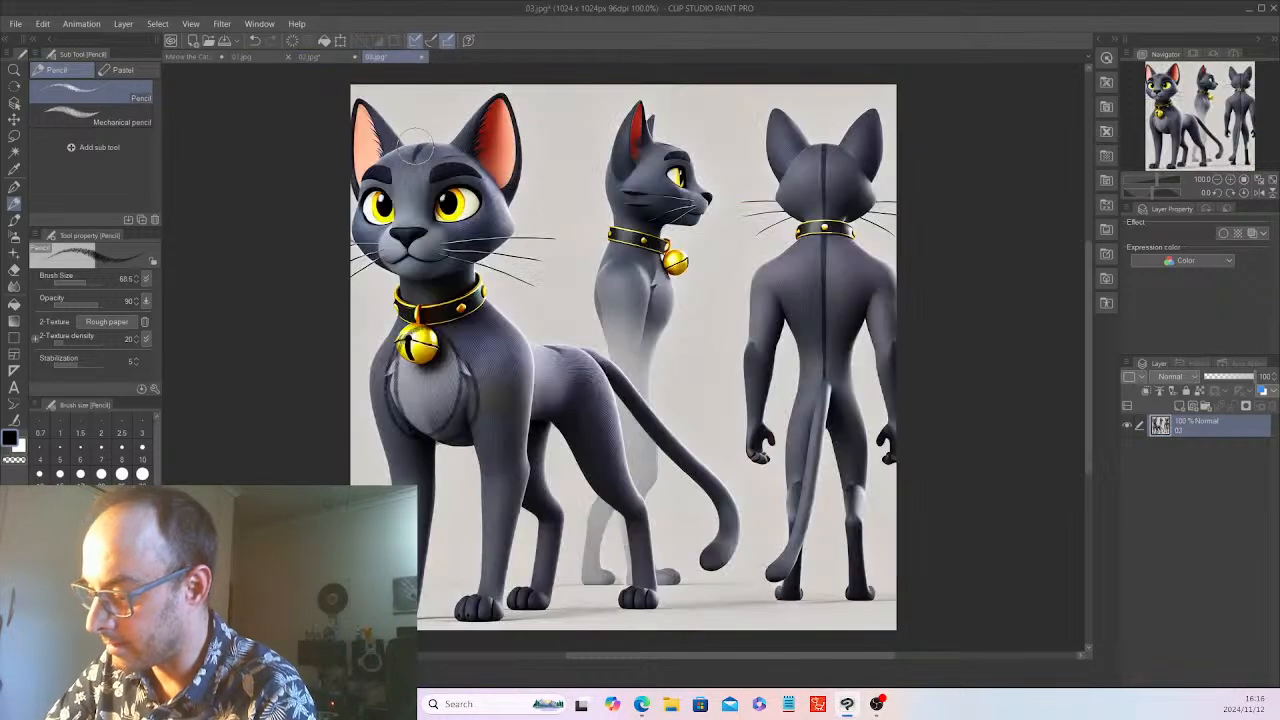
pyautogui.click(196, 56)
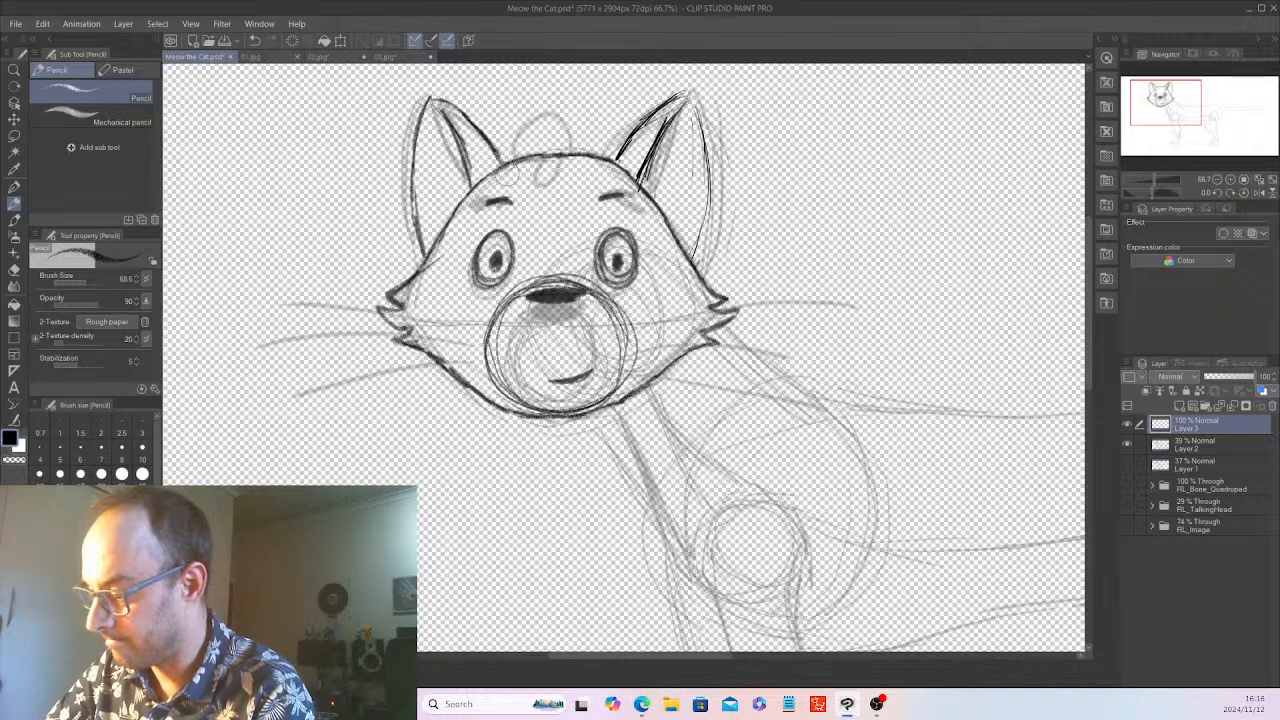
pyautogui.moveTo(513, 177); pyautogui.dragTo(545, 242)
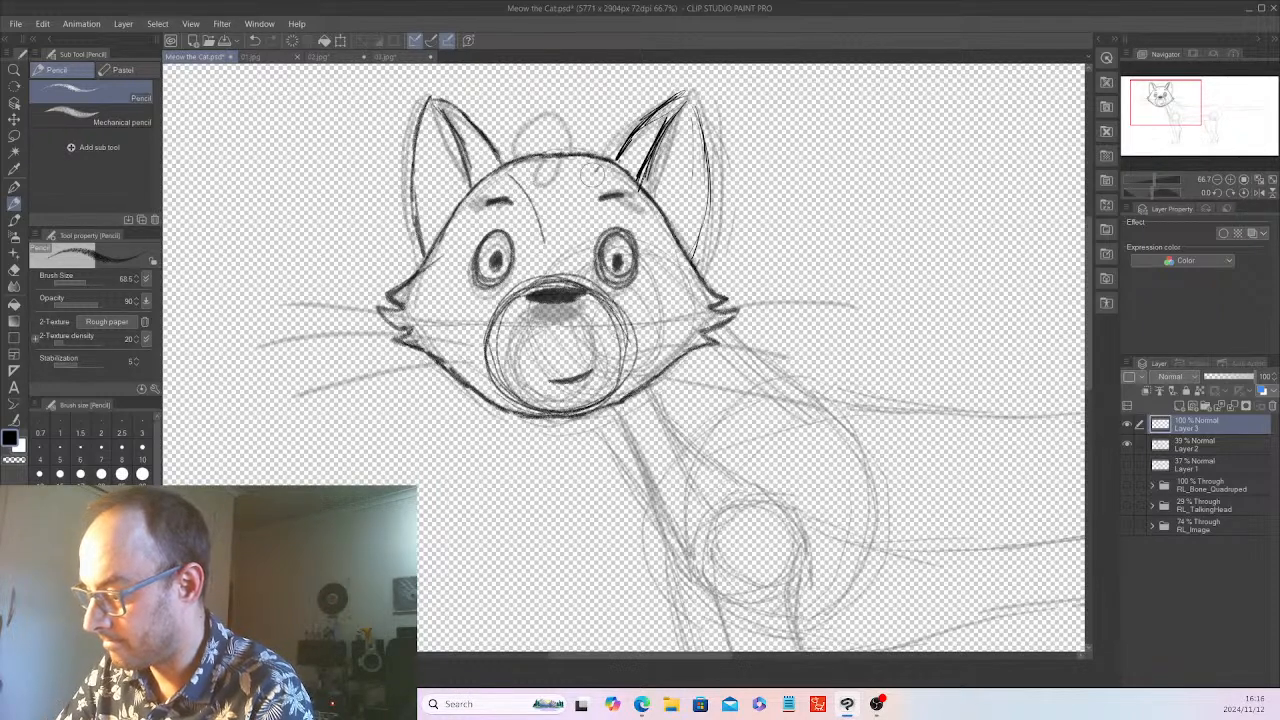
pyautogui.moveTo(603, 168); pyautogui.dragTo(575, 243)
pyautogui.moveTo(499, 174)
pyautogui.mouseDown()
pyautogui.moveTo(519, 184)
pyautogui.moveTo(555, 263)
pyautogui.moveTo(562, 235)
pyautogui.moveTo(573, 242)
pyautogui.moveTo(550, 242)
pyautogui.moveTo(567, 243)
pyautogui.mouseUp()
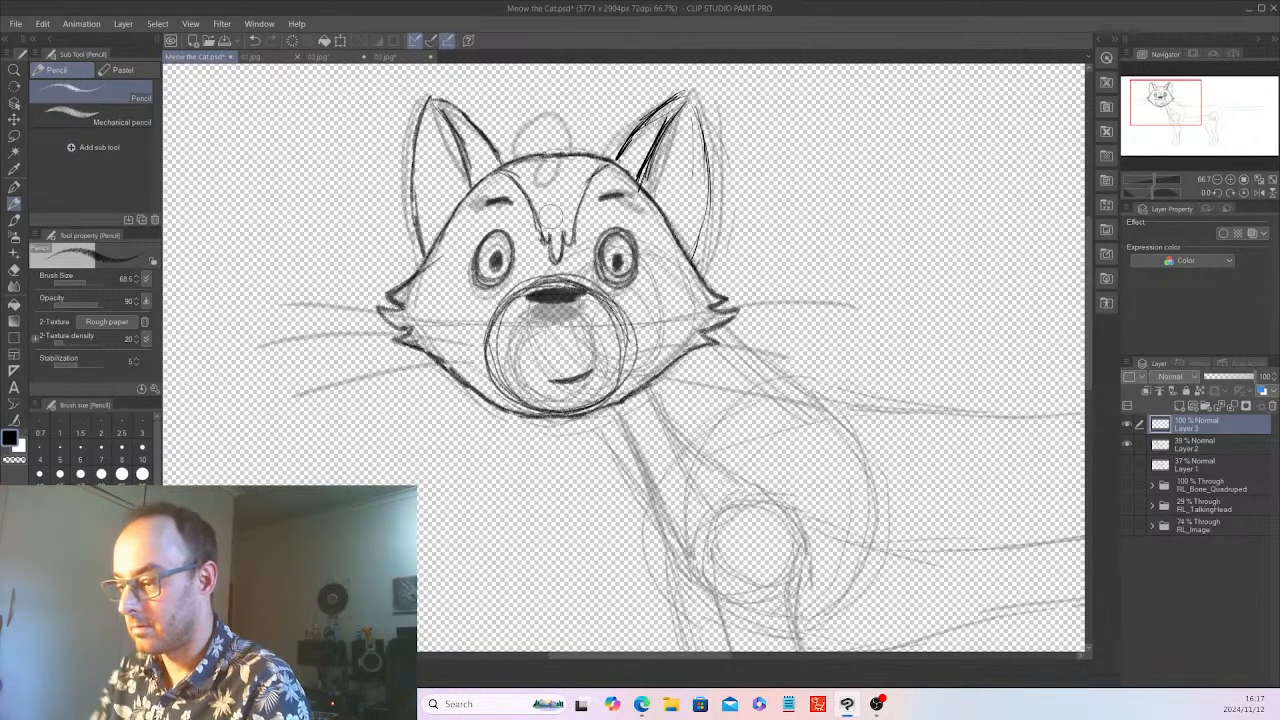
# Check the reference 03.jpg and examine the head against the whole body sketch in Meow the Cat.psd
pyautogui.click(388, 56)
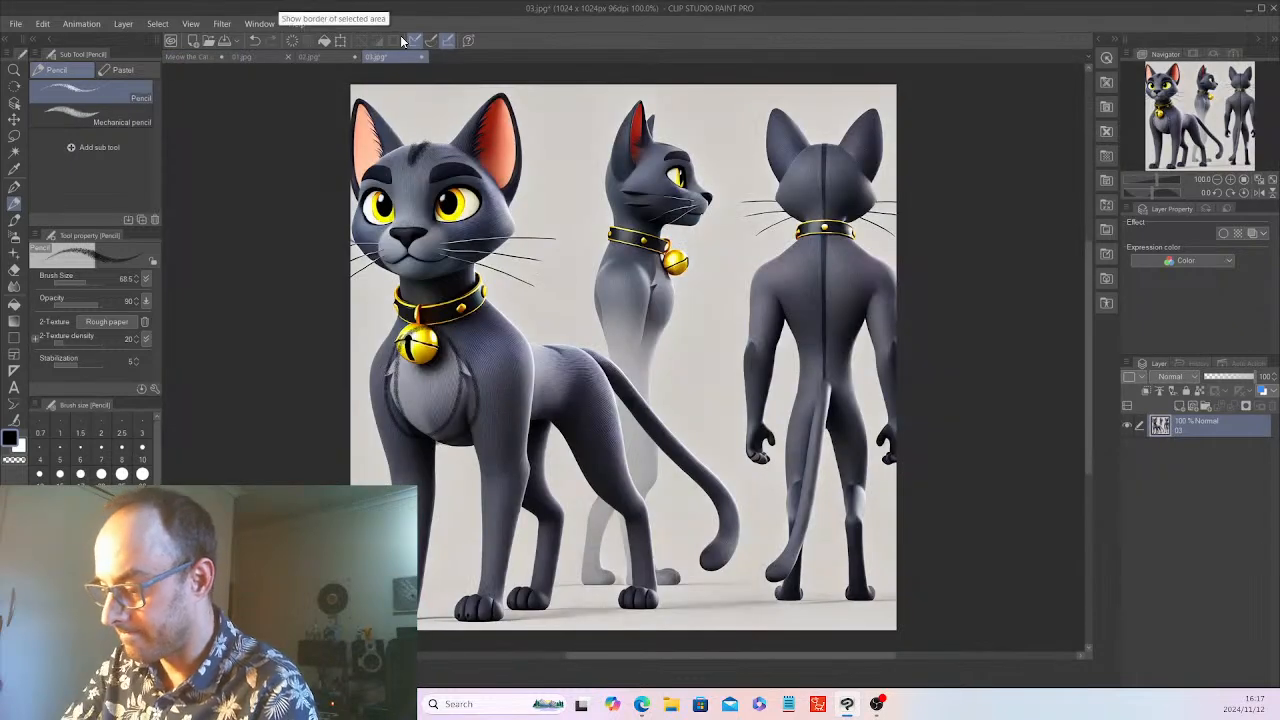
pyautogui.click(210, 57)
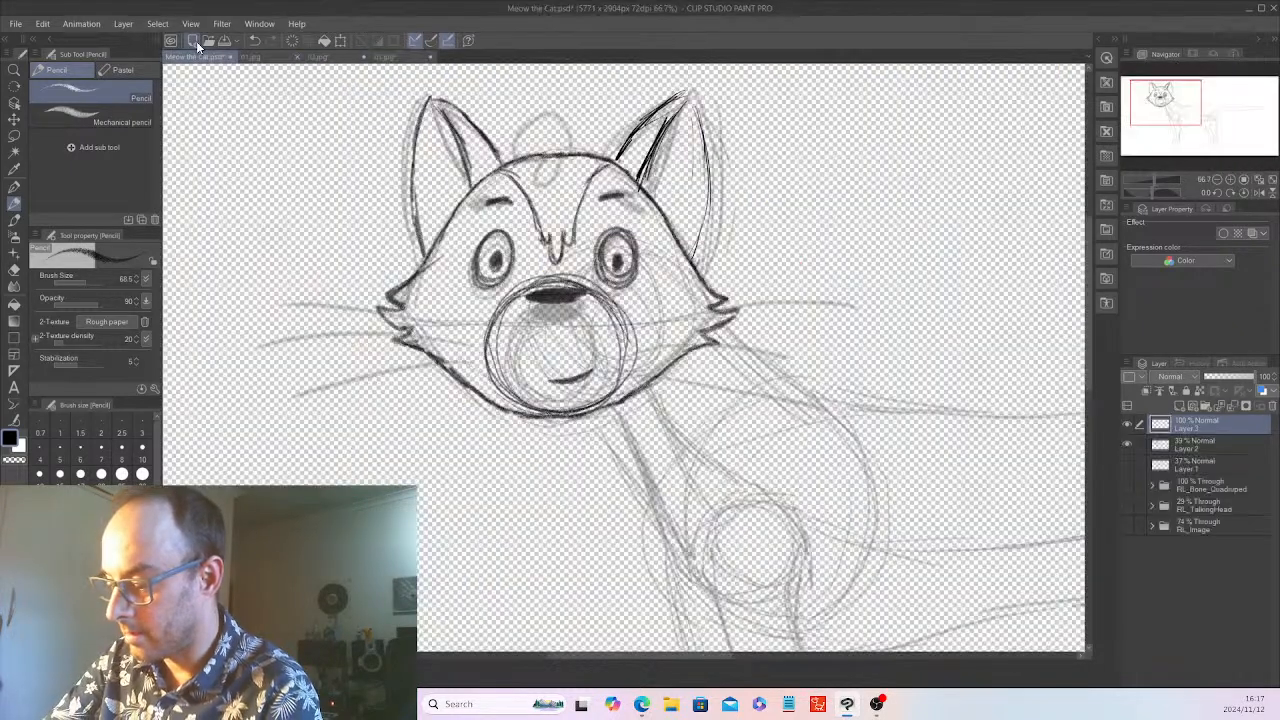
pyautogui.hotkey('ctrl', '-')
pyautogui.hotkey('ctrl', '-')
pyautogui.hotkey('ctrl', '-')
pyautogui.hotkey('ctrl', '-')
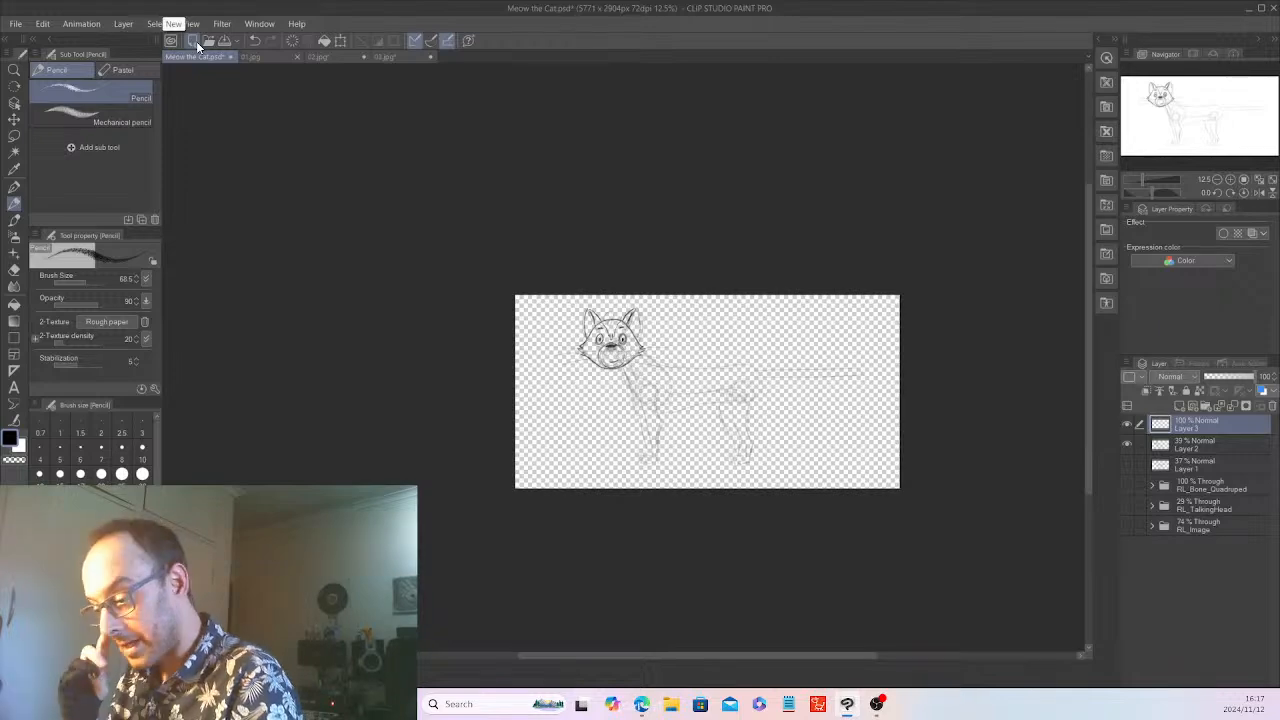
pyautogui.hotkey('ctrl', '+')
pyautogui.hotkey('ctrl', '+')
pyautogui.hotkey('ctrl', '+')
pyautogui.hotkey('ctrl', '-')
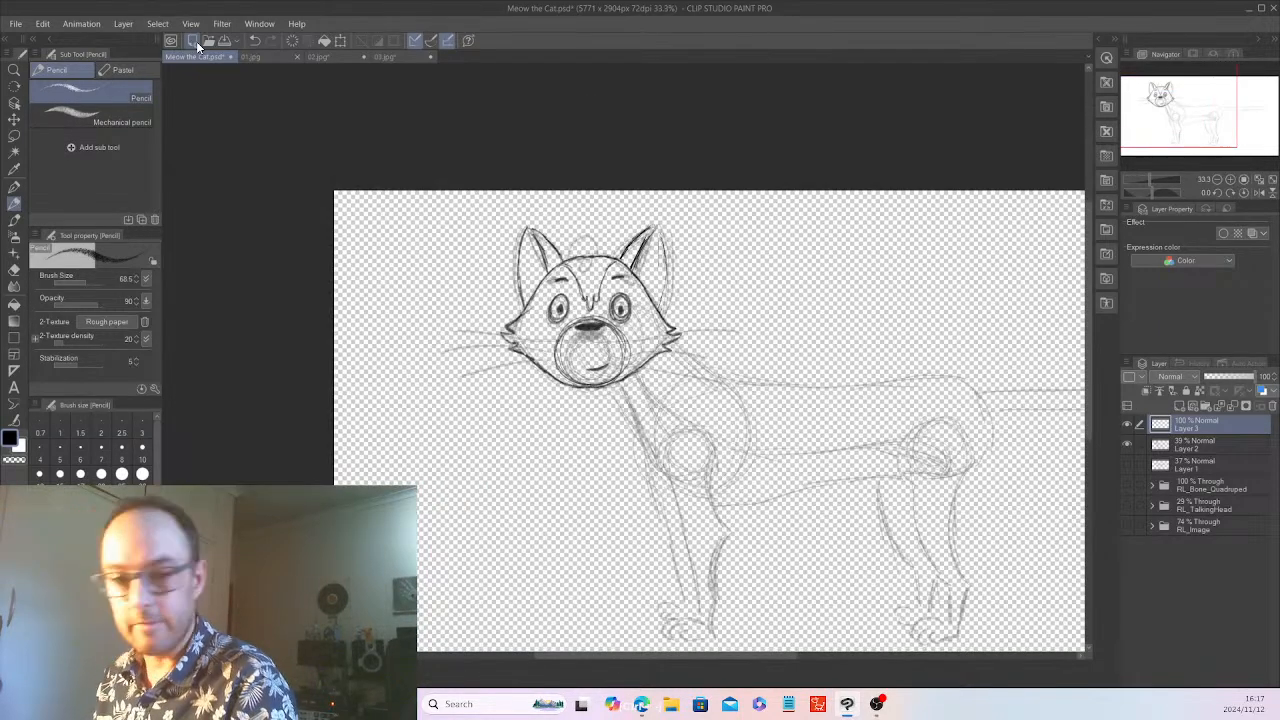
pyautogui.moveTo(680, 656)
pyautogui.mouseDown()
pyautogui.moveTo(755, 656)
pyautogui.moveTo(743, 656)
pyautogui.mouseUp()
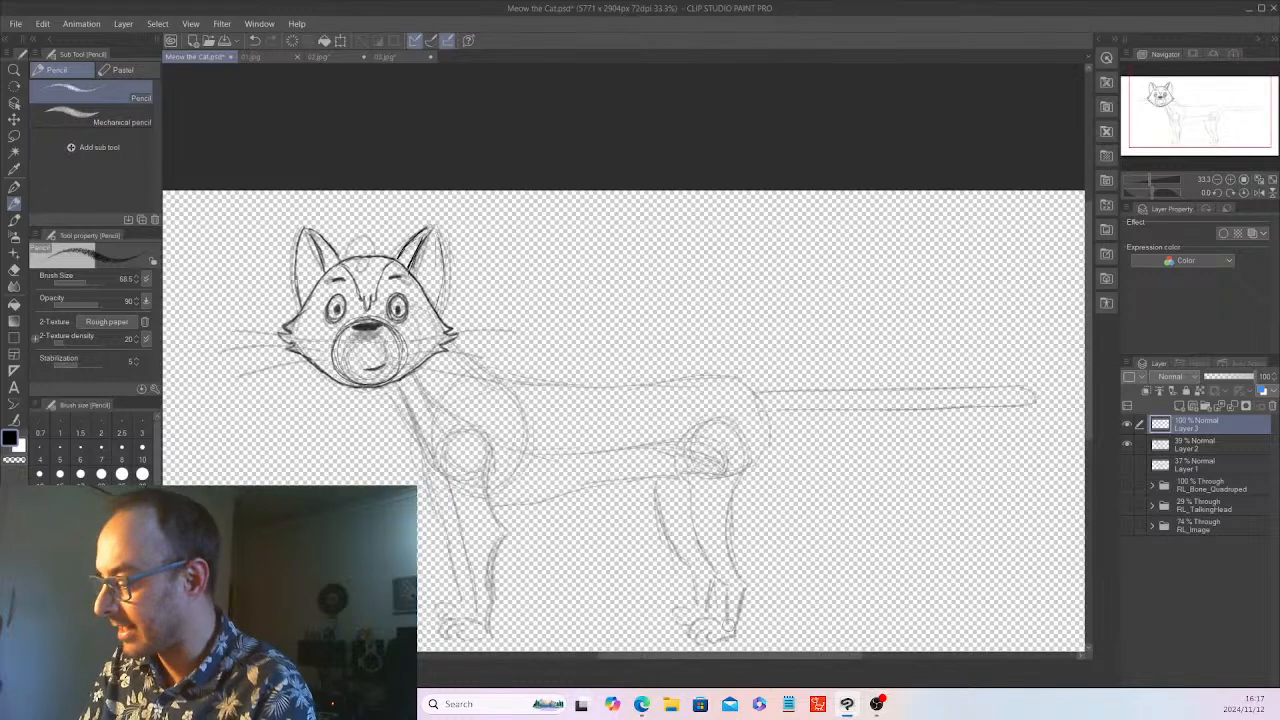
pyautogui.moveTo(1089, 251); pyautogui.dragTo(1087, 284)
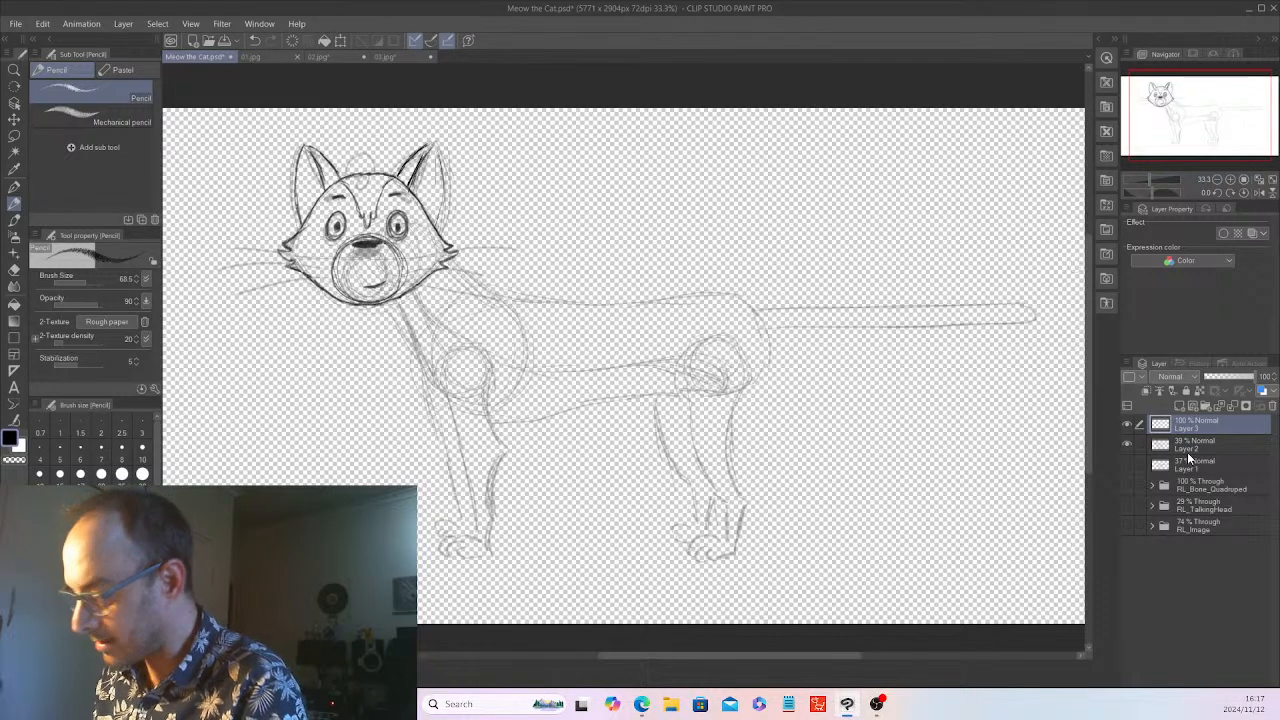
# Add a new layer directly above Layer 2 and hide Layer 3
pyautogui.click(1204, 443)
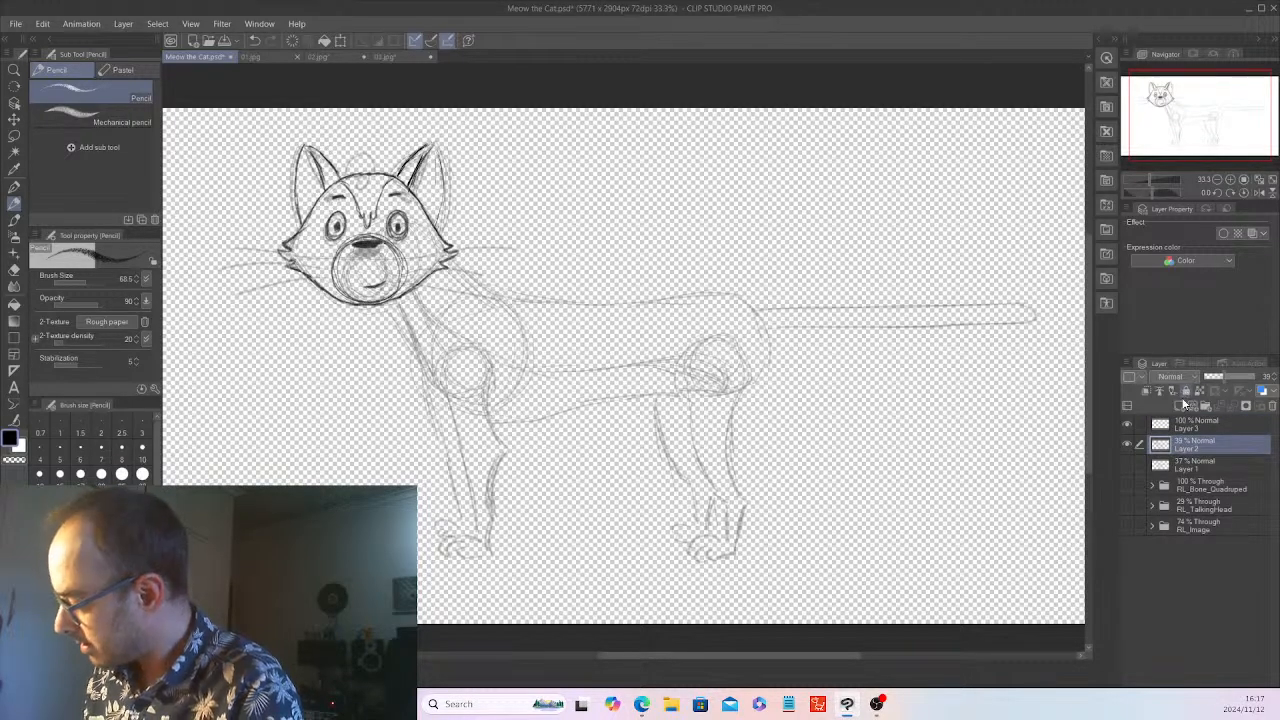
pyautogui.click(1205, 402)
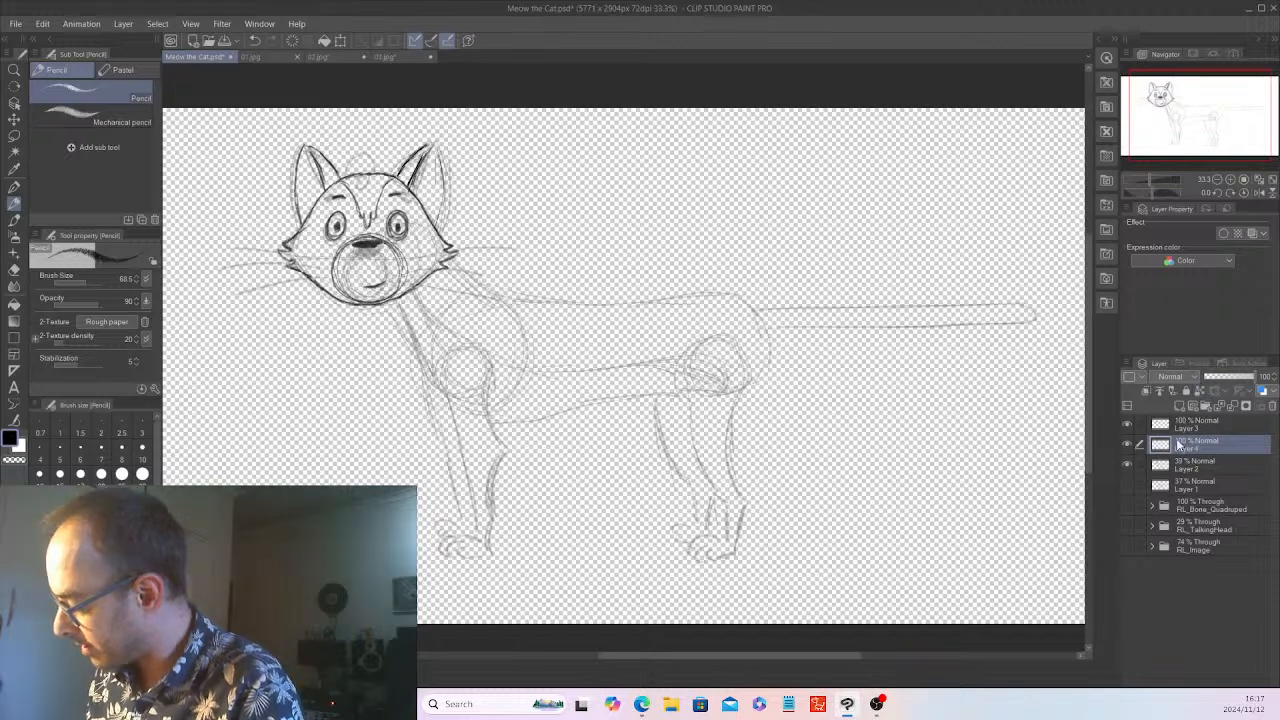
pyautogui.click(1127, 424)
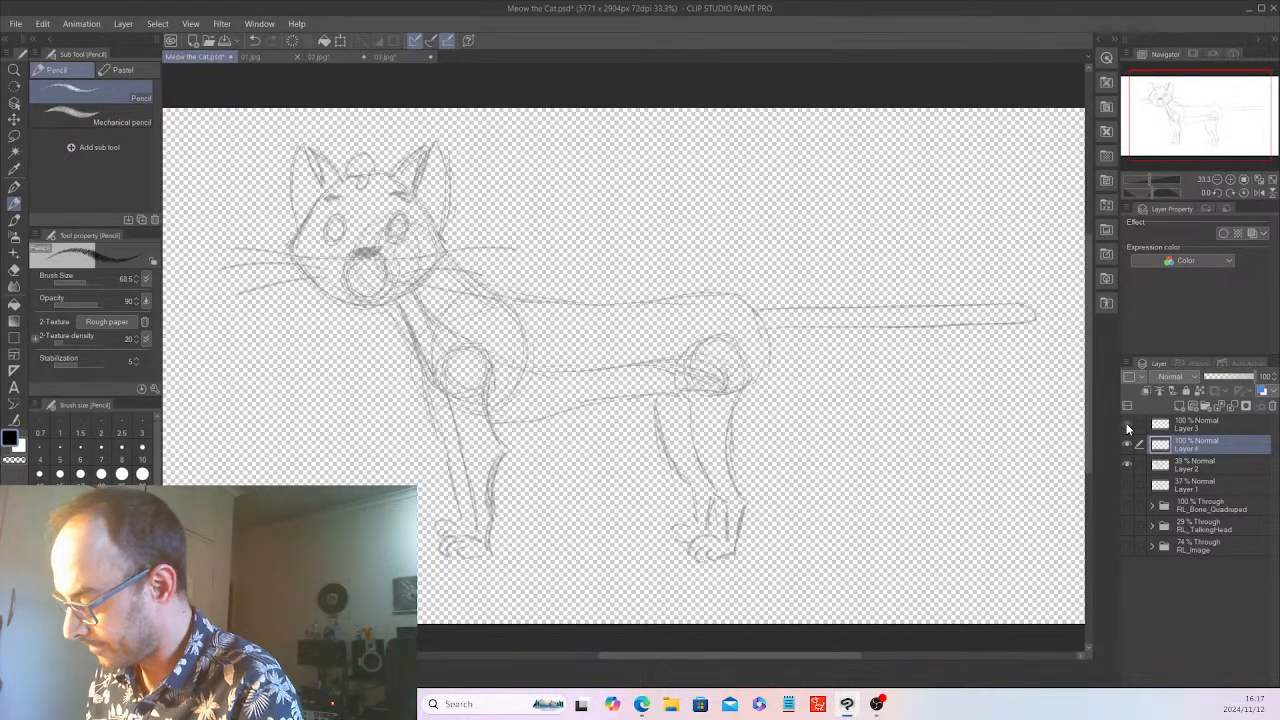
pyautogui.click(1127, 426)
pyautogui.click(1127, 426)
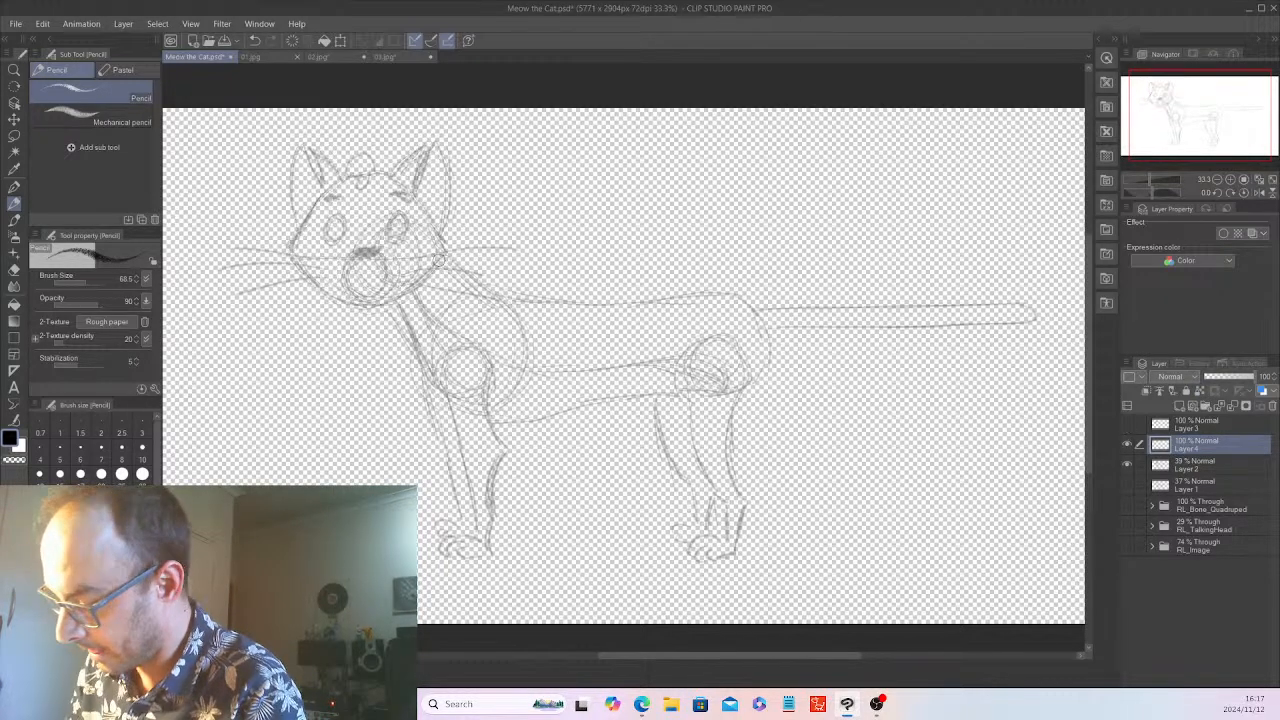
# Sketch a circle at the neck base behind the head and a larger chest circle on Layer 4, joined by neck lines
pyautogui.moveTo(409, 224)
pyautogui.mouseDown()
pyautogui.moveTo(386, 270)
pyautogui.moveTo(390, 235)
pyautogui.moveTo(440, 280)
pyautogui.moveTo(450, 255)
pyautogui.mouseUp()
pyautogui.moveTo(512, 314)
pyautogui.mouseDown()
pyautogui.moveTo(440, 350)
pyautogui.moveTo(449, 383)
pyautogui.moveTo(499, 388)
pyautogui.moveTo(477, 318)
pyautogui.moveTo(394, 282)
pyautogui.moveTo(440, 368)
pyautogui.moveTo(444, 245)
pyautogui.moveTo(505, 316)
pyautogui.mouseUp()
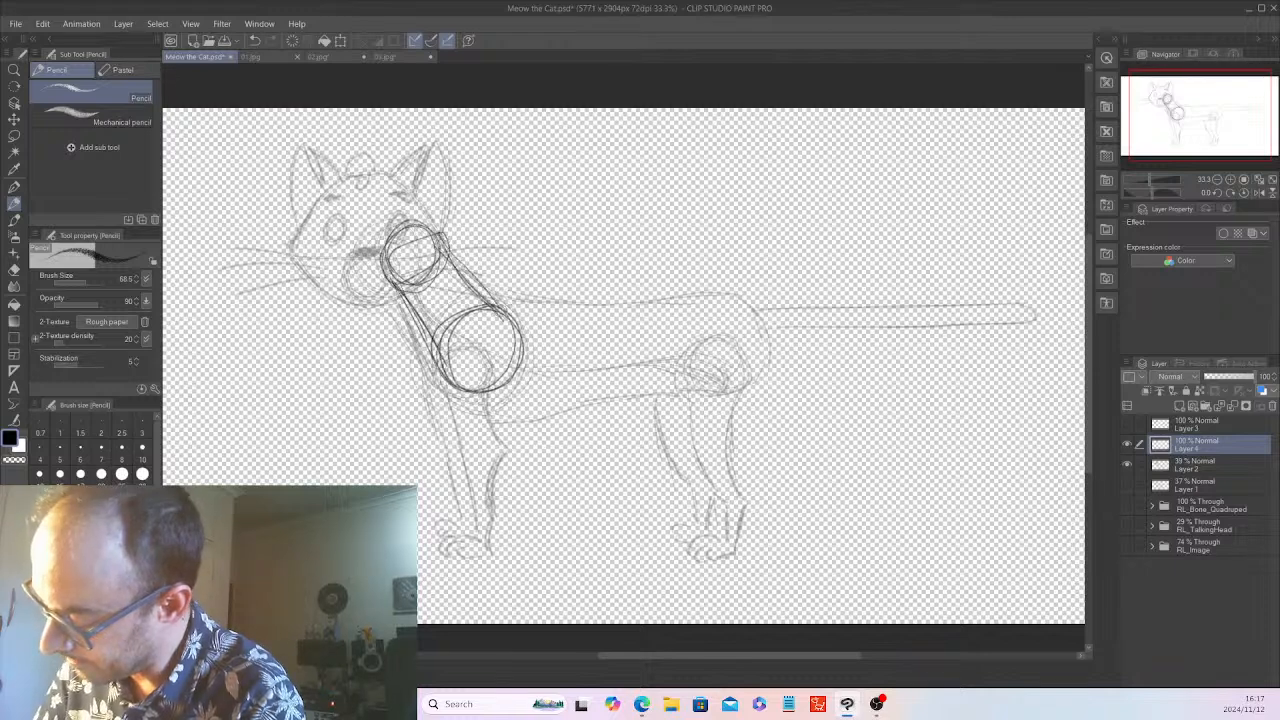
pyautogui.moveTo(446, 258)
pyautogui.mouseDown()
pyautogui.moveTo(520, 325)
pyautogui.moveTo(506, 372)
pyautogui.moveTo(442, 350)
pyautogui.moveTo(500, 385)
pyautogui.mouseUp()
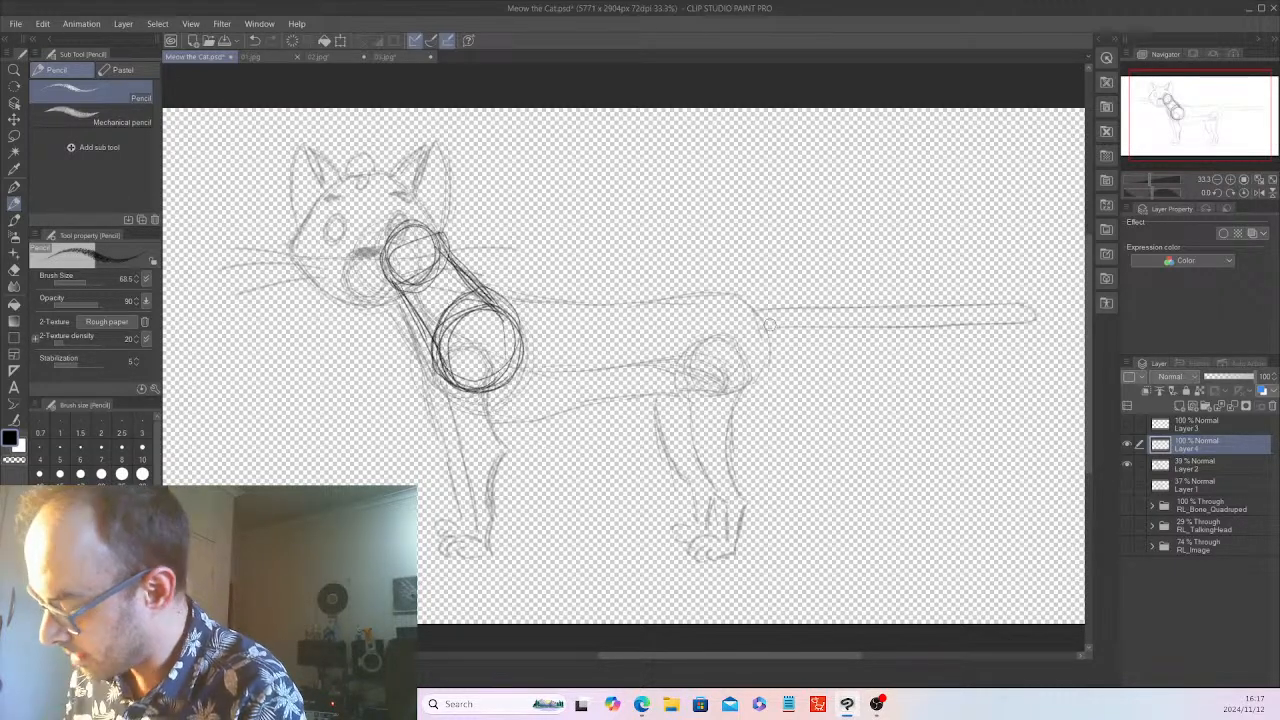
# Trace the cat's back from the neck to the rump and continue down the rear edge of the hind leg on Layer 4
pyautogui.moveTo(488, 288)
pyautogui.mouseDown()
pyautogui.moveTo(592, 302)
pyautogui.moveTo(706, 294)
pyautogui.mouseUp()
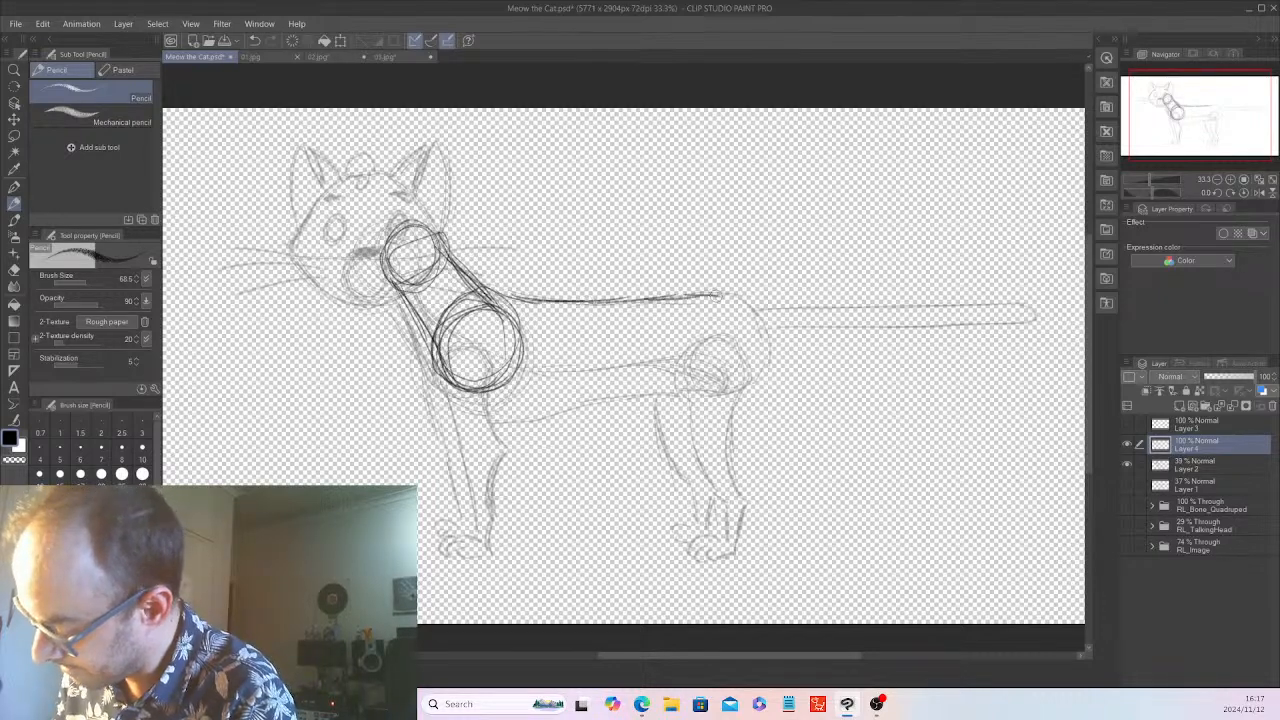
pyautogui.moveTo(747, 352); pyautogui.dragTo(733, 432)
pyautogui.moveTo(722, 420); pyautogui.dragTo(742, 497)
pyautogui.moveTo(733, 453); pyautogui.dragTo(736, 394)
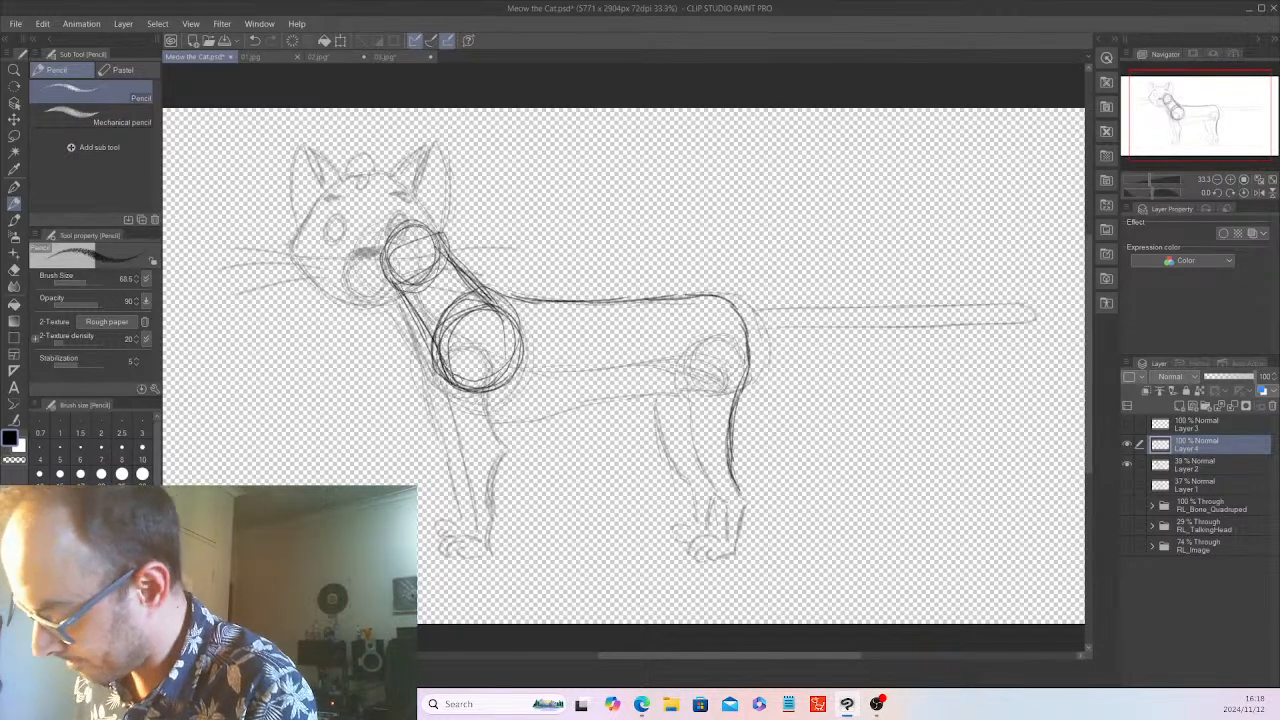
# Draw the belly line from chest to hindquarters, add contour lines through the neck and along the torso, and reinforce the top of the rump
pyautogui.moveTo(456, 382)
pyautogui.mouseDown()
pyautogui.moveTo(496, 404)
pyautogui.moveTo(556, 408)
pyautogui.moveTo(716, 388)
pyautogui.moveTo(754, 356)
pyautogui.moveTo(698, 400)
pyautogui.moveTo(744, 374)
pyautogui.moveTo(560, 408)
pyautogui.moveTo(598, 407)
pyautogui.mouseUp()
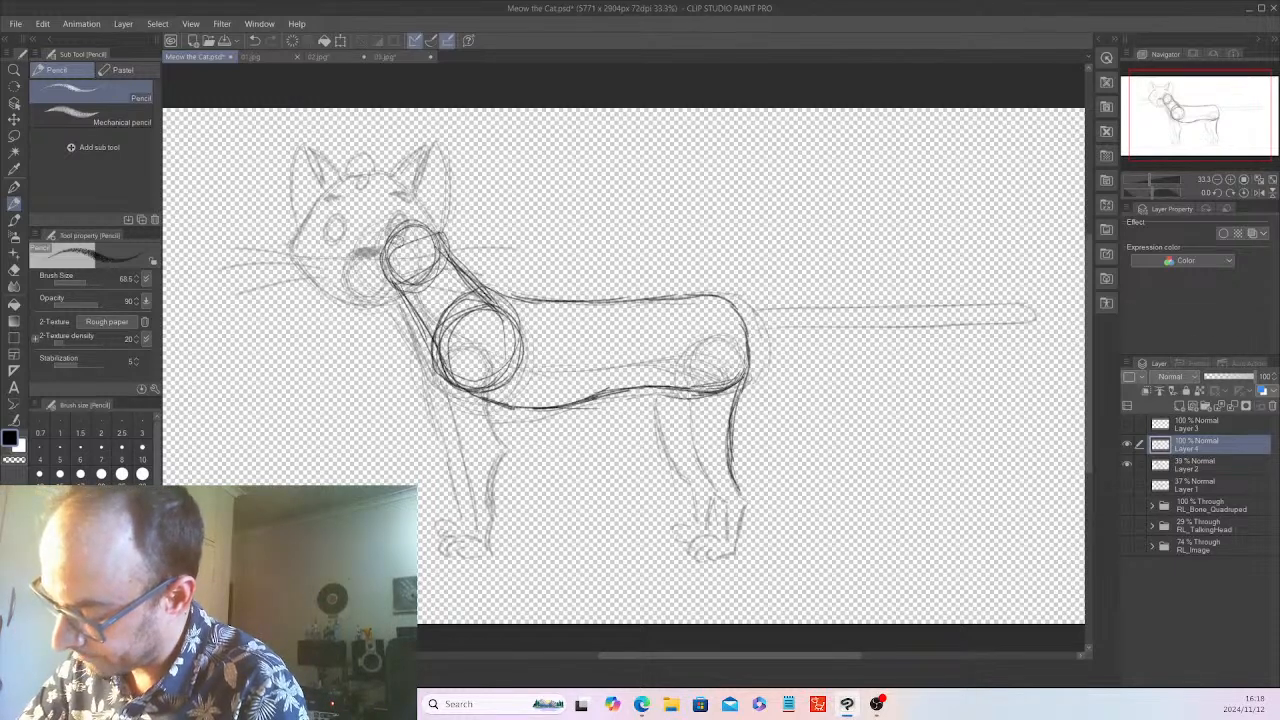
pyautogui.moveTo(422, 232)
pyautogui.mouseDown()
pyautogui.moveTo(392, 288)
pyautogui.moveTo(435, 303)
pyautogui.moveTo(510, 370)
pyautogui.moveTo(704, 366)
pyautogui.moveTo(712, 384)
pyautogui.mouseUp()
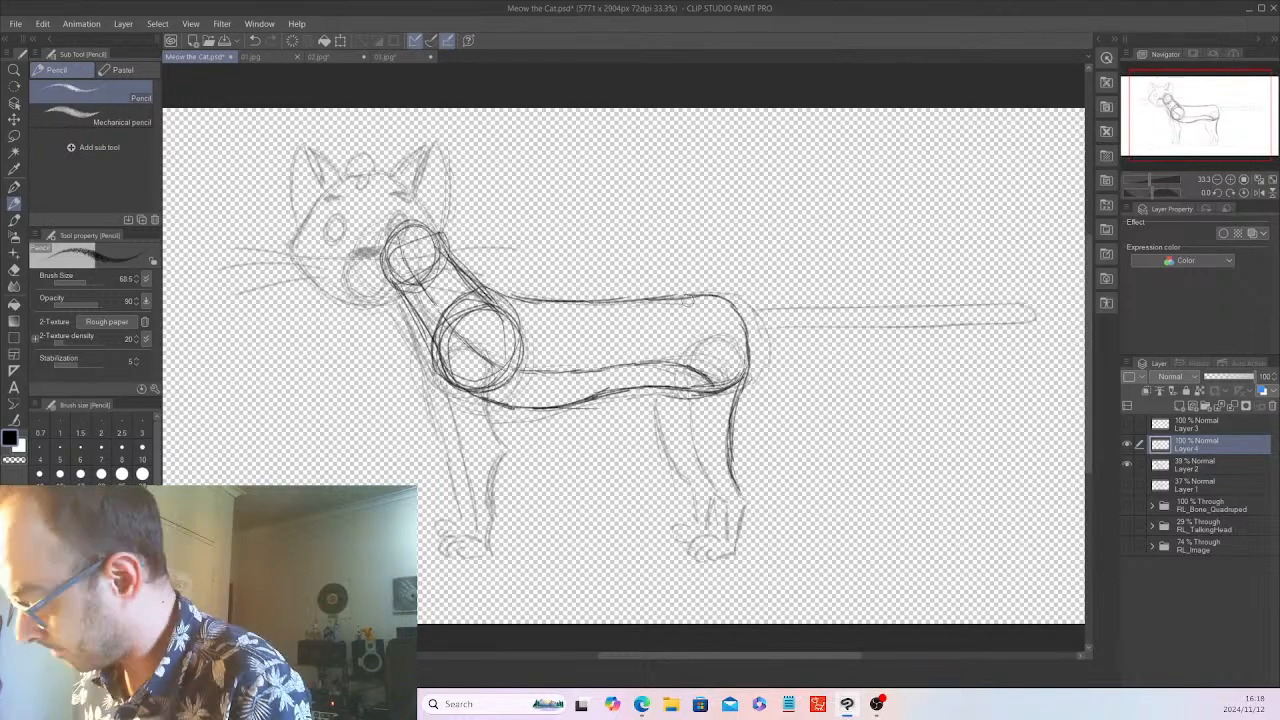
pyautogui.moveTo(692, 296)
pyautogui.mouseDown()
pyautogui.moveTo(737, 305)
pyautogui.moveTo(741, 326)
pyautogui.mouseUp()
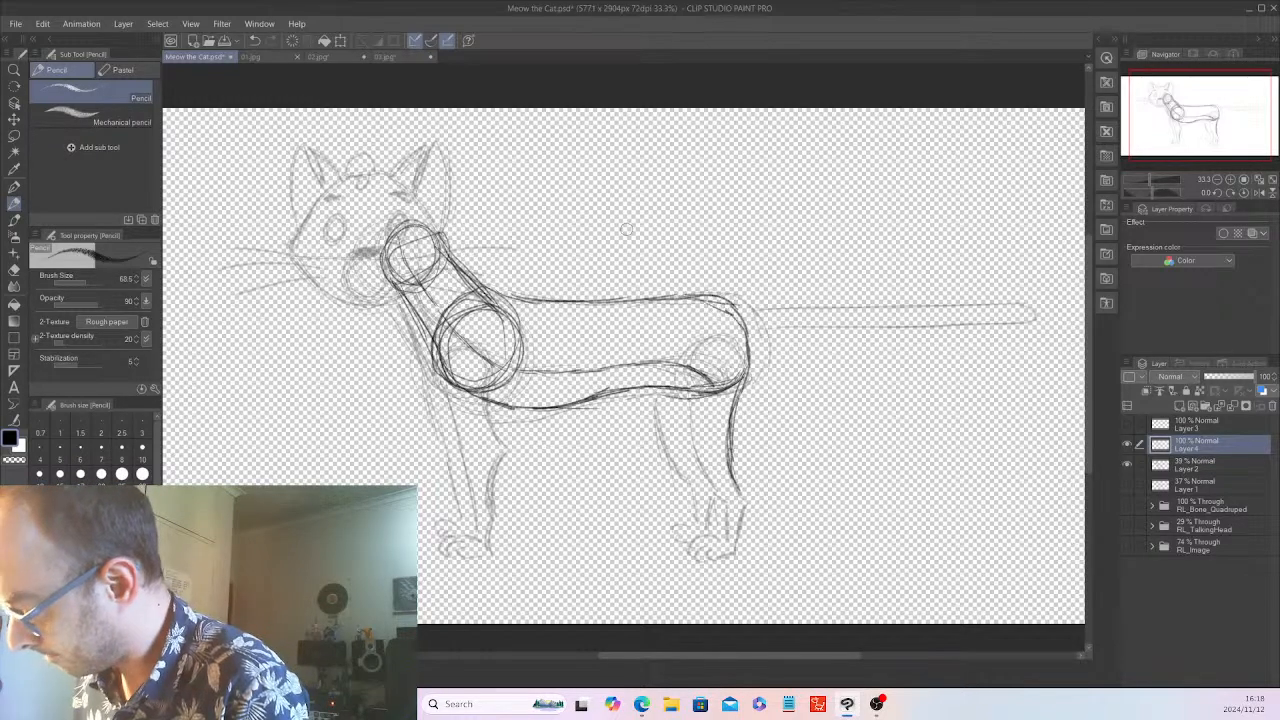
# Examine the cat's body in 03.jpg, 02.jpg and 01.jpg, and return to Meow the Cat.psd
pyautogui.click(383, 56)
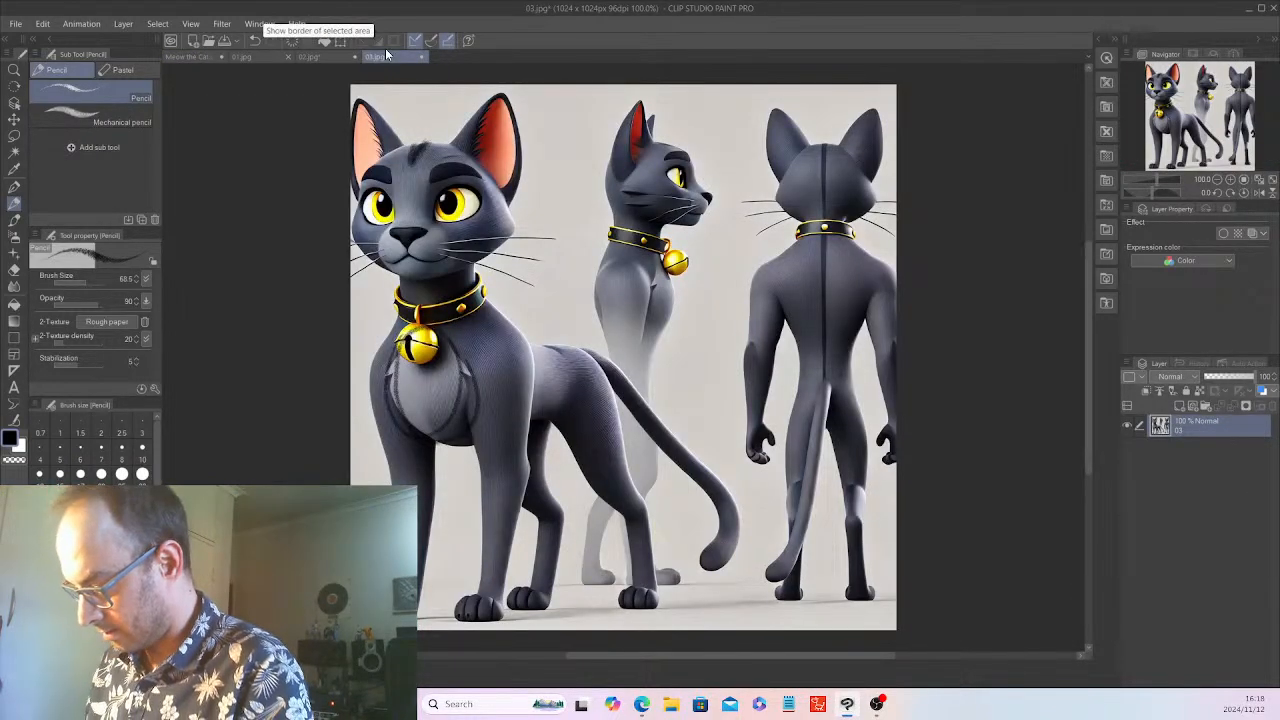
pyautogui.click(331, 56)
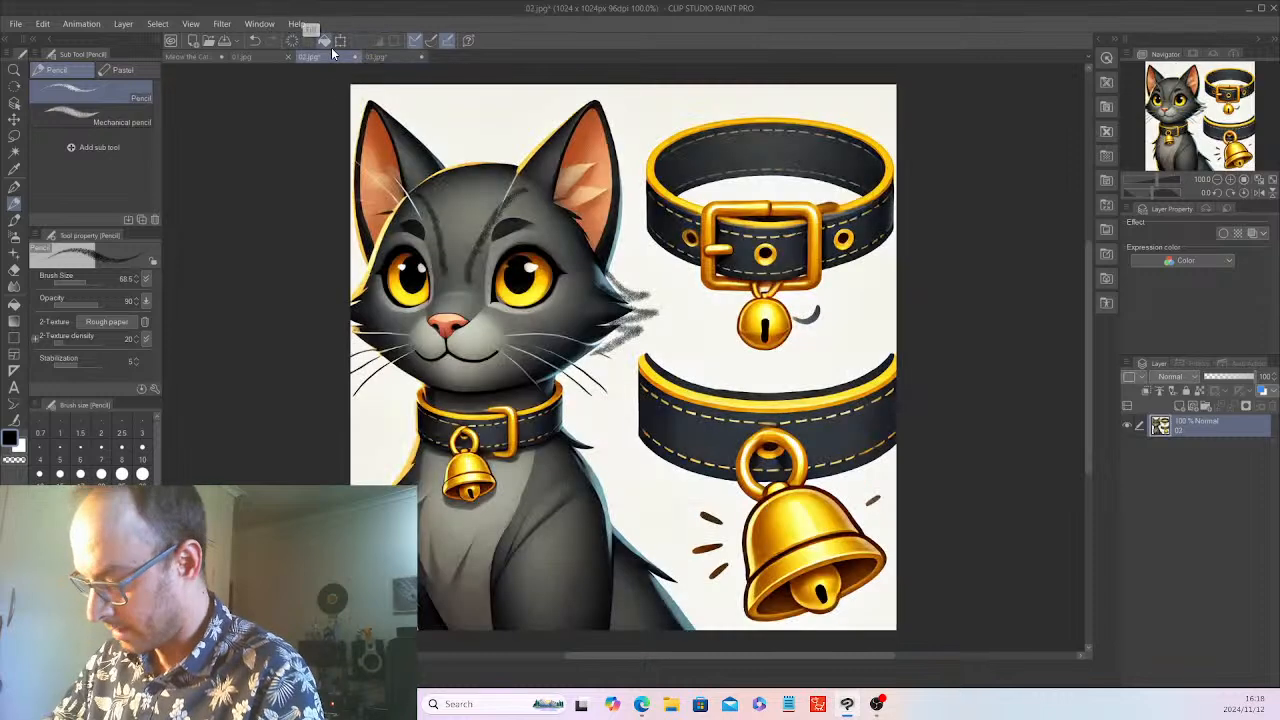
pyautogui.click(252, 56)
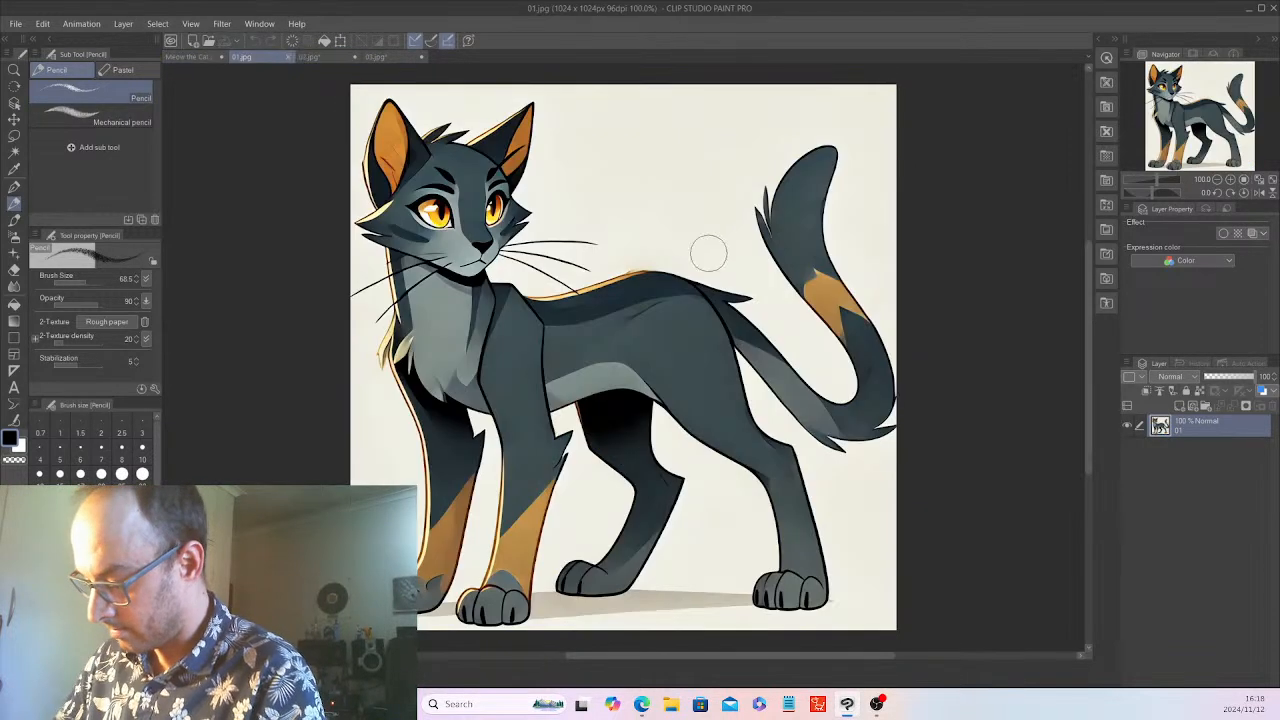
pyautogui.click(193, 56)
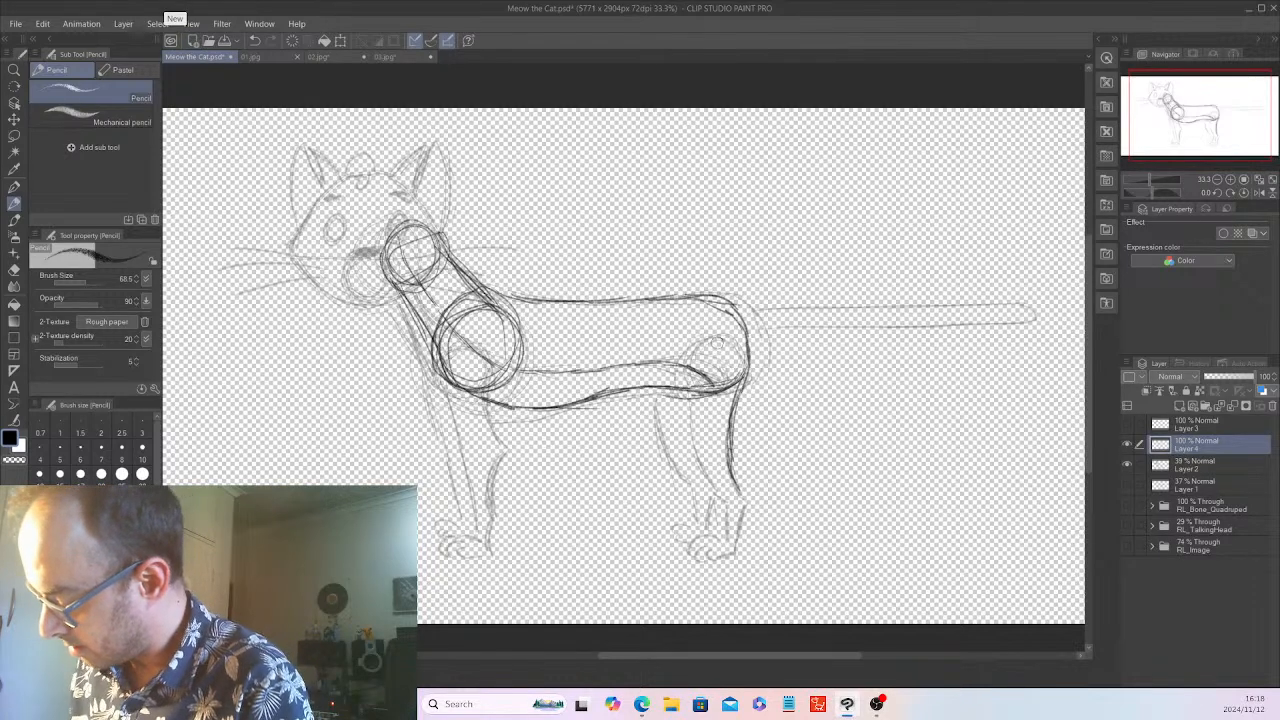
# Complete the near hind leg with a hip circle, lower leg and paw, and trace the long straight tail on Layer 4
pyautogui.moveTo(710, 342)
pyautogui.mouseDown()
pyautogui.moveTo(711, 494)
pyautogui.moveTo(728, 509)
pyautogui.moveTo(747, 495)
pyautogui.moveTo(734, 548)
pyautogui.mouseUp()
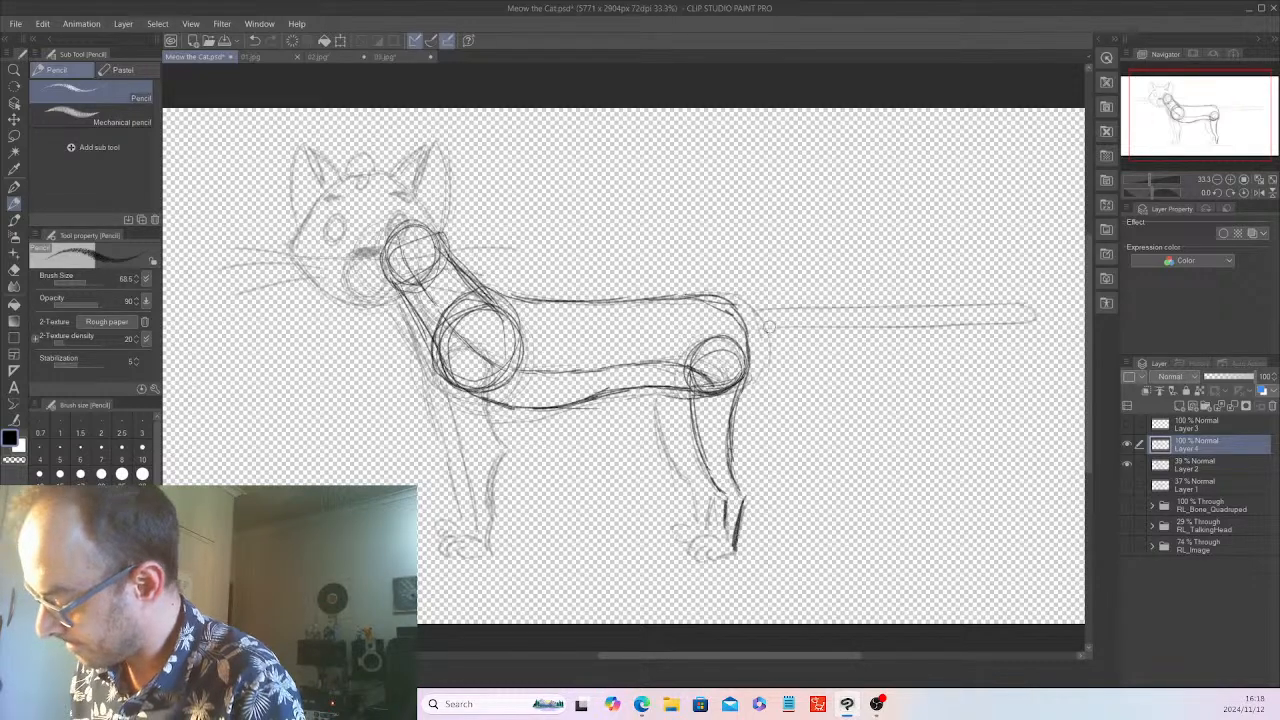
pyautogui.moveTo(740, 312)
pyautogui.mouseDown()
pyautogui.moveTo(1032, 312)
pyautogui.moveTo(855, 328)
pyautogui.moveTo(1036, 316)
pyautogui.moveTo(996, 322)
pyautogui.mouseUp()
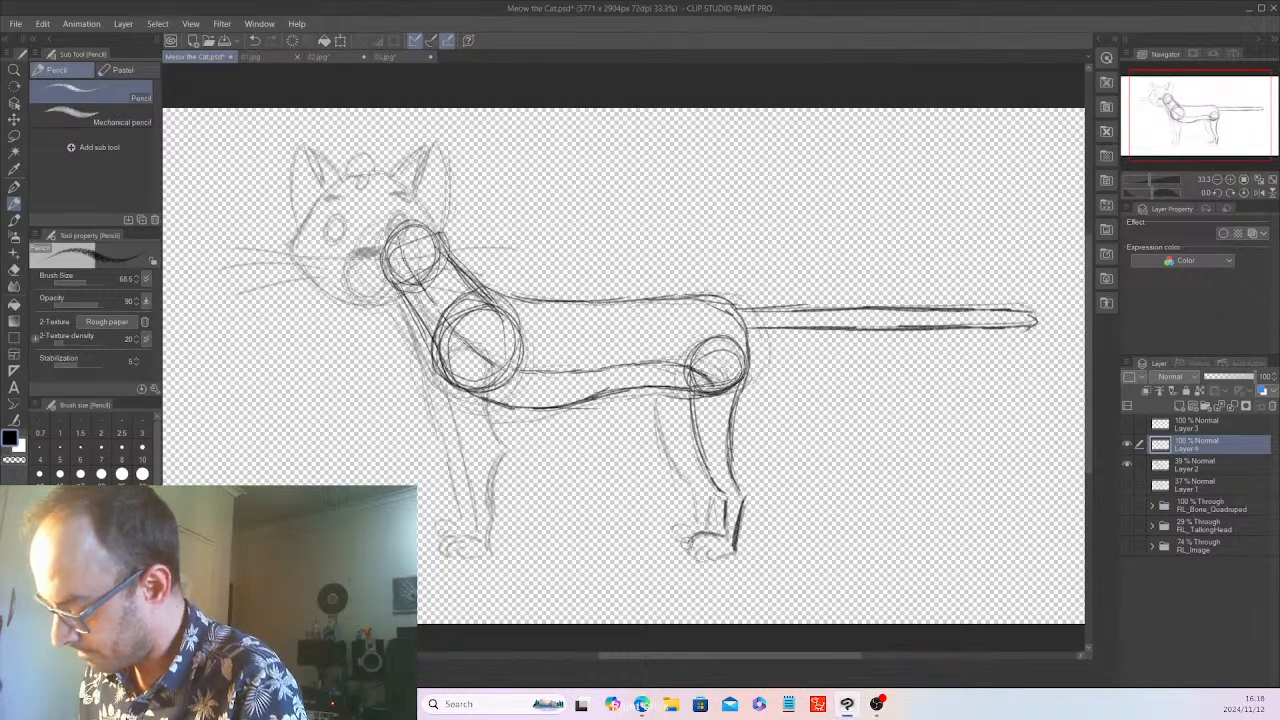
pyautogui.moveTo(694, 535)
pyautogui.mouseDown()
pyautogui.moveTo(692, 556)
pyautogui.moveTo(736, 549)
pyautogui.mouseUp()
# Sketch the near front leg on Layer 4 with a shoulder circle, reinforced front edge, rear edge and paw
pyautogui.moveTo(449, 351)
pyautogui.mouseDown()
pyautogui.moveTo(491, 372)
pyautogui.moveTo(460, 388)
pyautogui.moveTo(472, 351)
pyautogui.moveTo(466, 378)
pyautogui.moveTo(451, 364)
pyautogui.moveTo(472, 470)
pyautogui.mouseUp()
pyautogui.moveTo(456, 418); pyautogui.dragTo(478, 530)
pyautogui.moveTo(455, 388); pyautogui.dragTo(468, 472)
pyautogui.moveTo(492, 378); pyautogui.dragTo(510, 448)
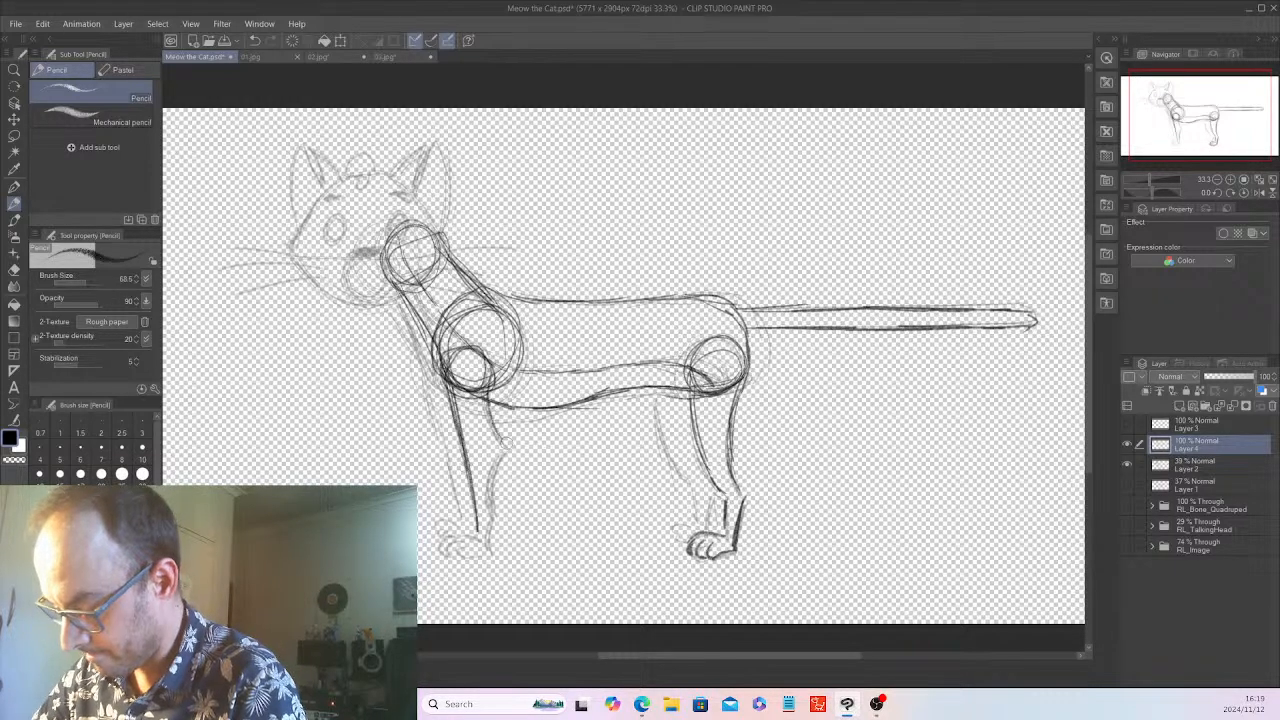
pyautogui.moveTo(488, 398)
pyautogui.mouseDown()
pyautogui.moveTo(506, 447)
pyautogui.moveTo(491, 478)
pyautogui.moveTo(483, 460)
pyautogui.mouseUp()
pyautogui.moveTo(502, 462); pyautogui.dragTo(490, 510)
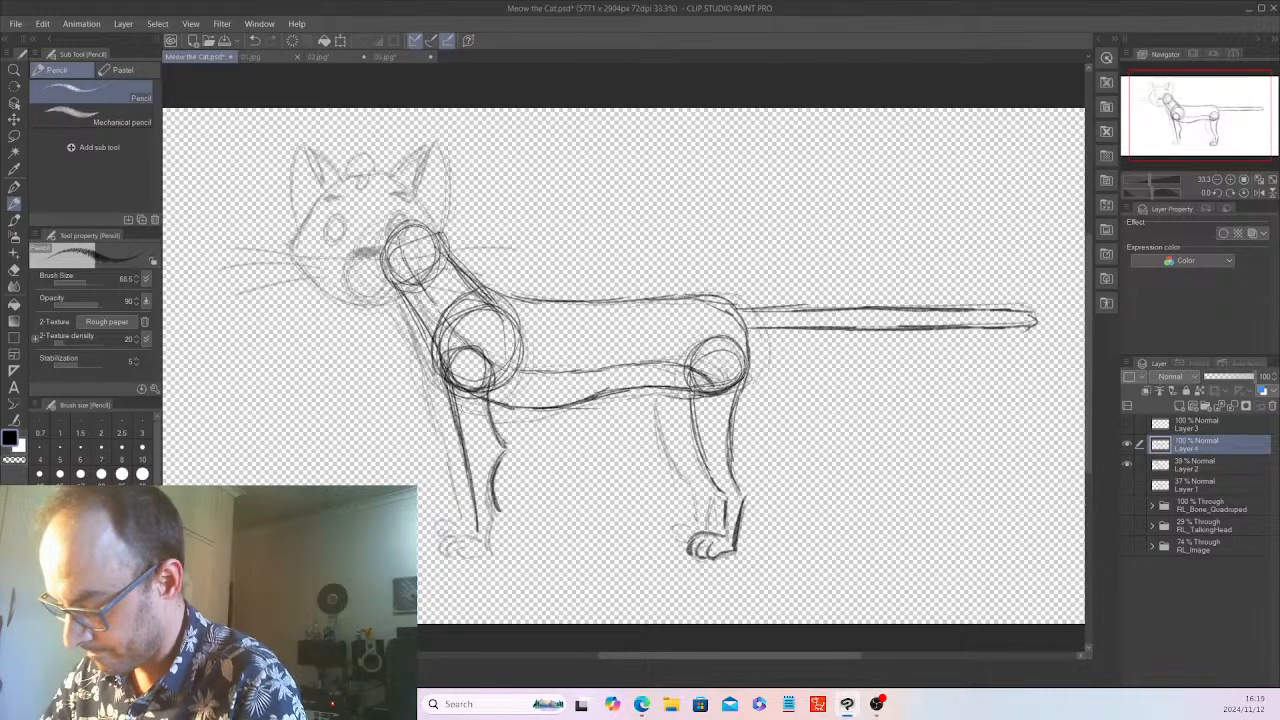
pyautogui.moveTo(450, 394); pyautogui.dragTo(482, 496)
pyautogui.moveTo(462, 432); pyautogui.dragTo(479, 528)
pyautogui.moveTo(452, 400); pyautogui.dragTo(466, 430)
pyautogui.moveTo(446, 374); pyautogui.dragTo(462, 446)
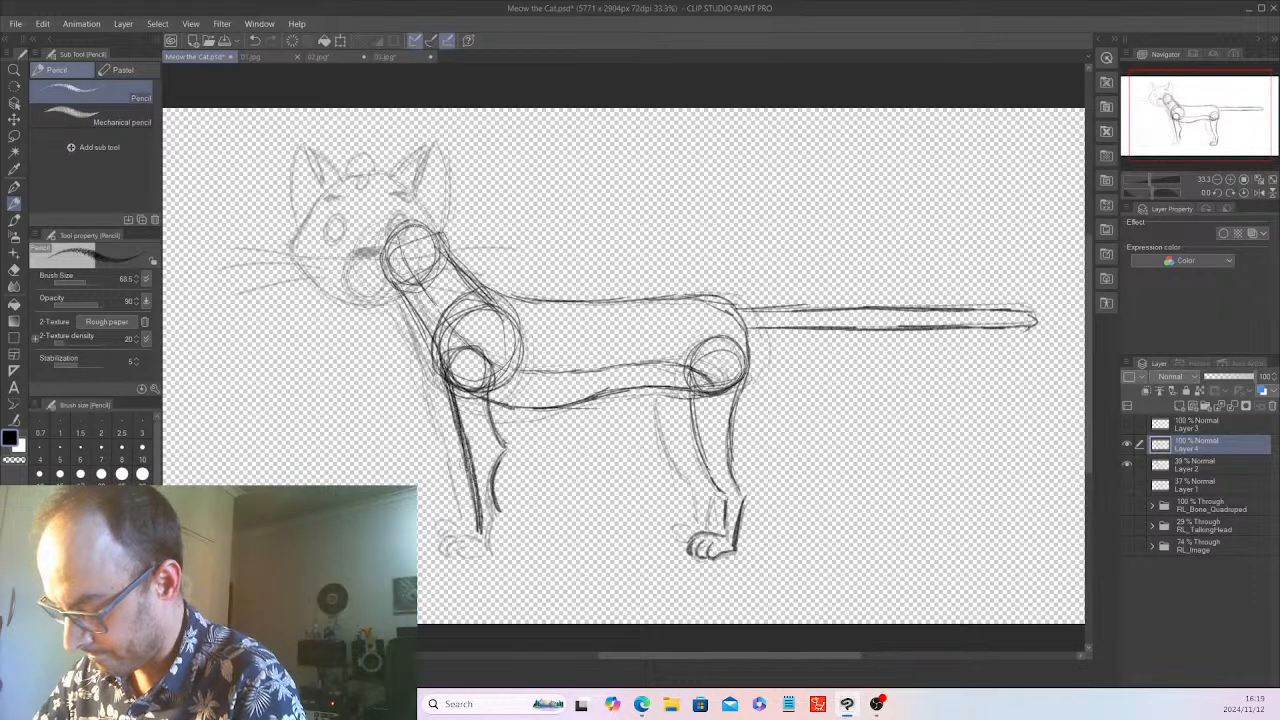
pyautogui.moveTo(505, 506)
pyautogui.mouseDown()
pyautogui.moveTo(492, 556)
pyautogui.moveTo(442, 536)
pyautogui.moveTo(437, 552)
pyautogui.moveTo(491, 560)
pyautogui.mouseUp()
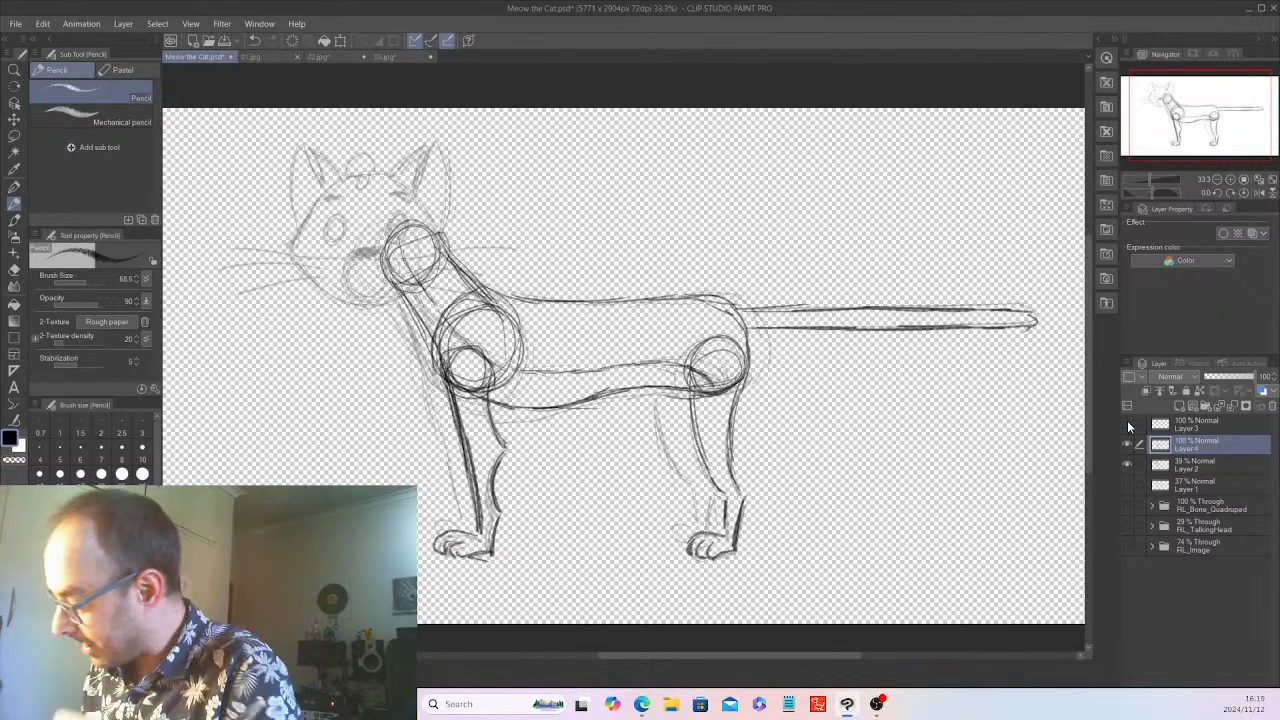
# Show Layer 3, hide Layer 2, and move the cat's head on Layer 3 slightly toward the body
pyautogui.click(1128, 424)
pyautogui.click(1128, 463)
pyautogui.hotkey('ctrl', '-')
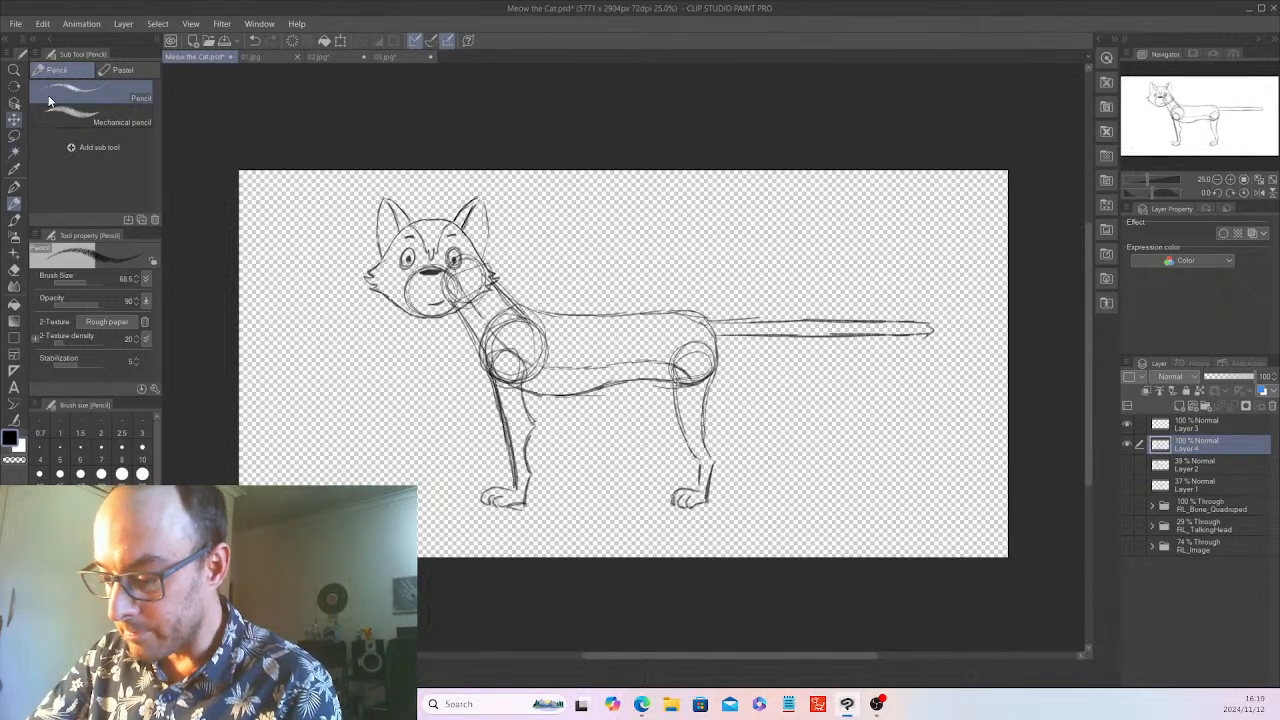
pyautogui.click(14, 118)
pyautogui.moveTo(710, 273); pyautogui.dragTo(686, 260)
pyautogui.hotkey('ctrl', 'z')
pyautogui.click(1205, 425)
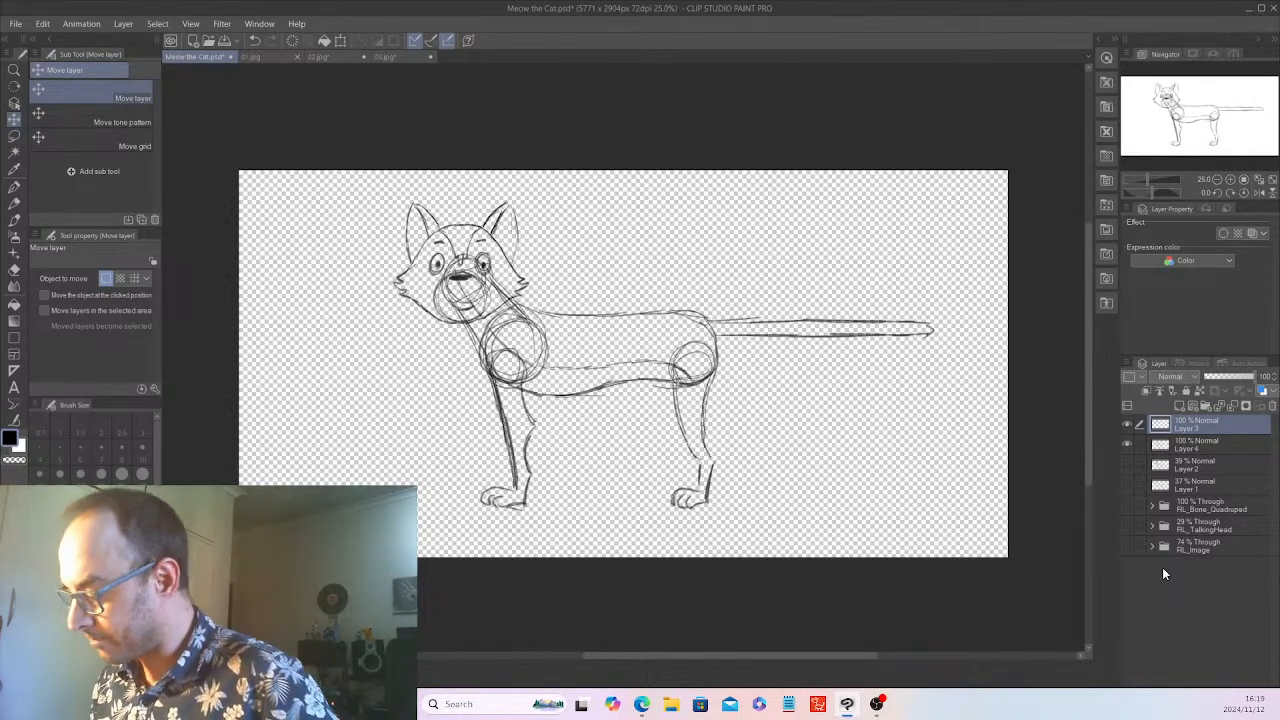
# Lasso the near front leg with its shoulder circle on Layer 4, shift it slightly toward the hind leg, and deselect it
pyautogui.click(1211, 446)
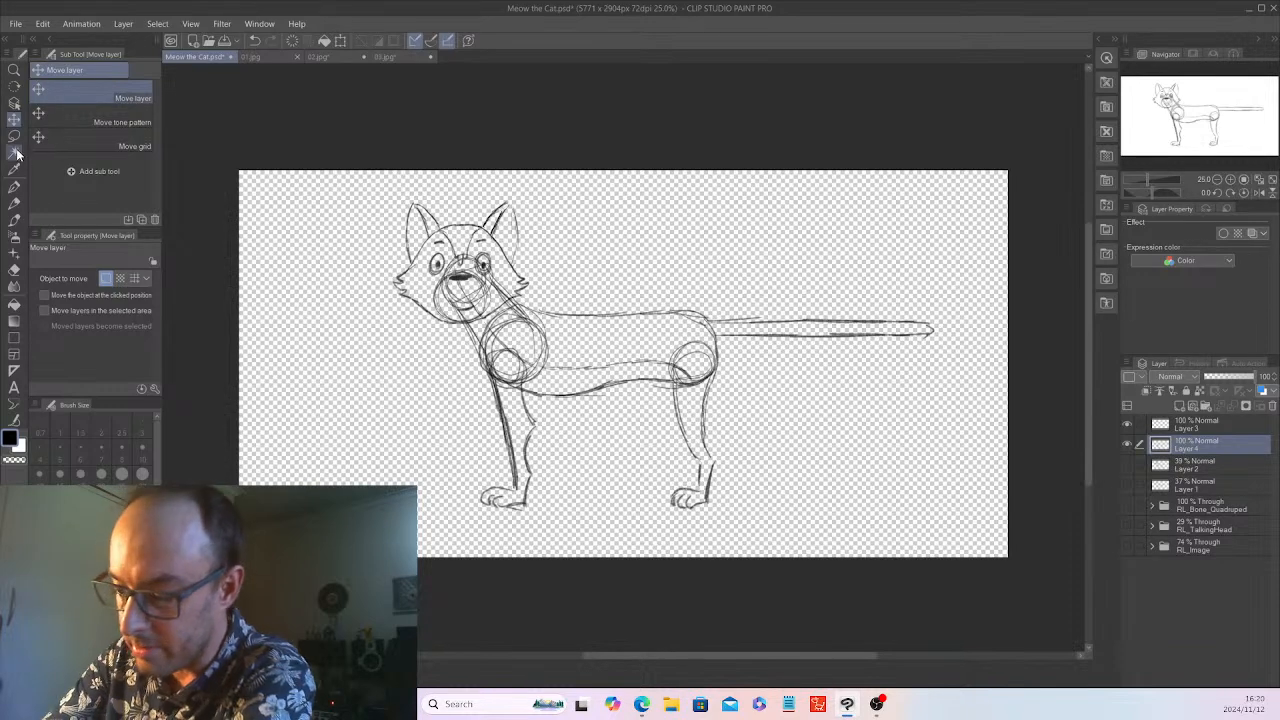
pyautogui.press('m')
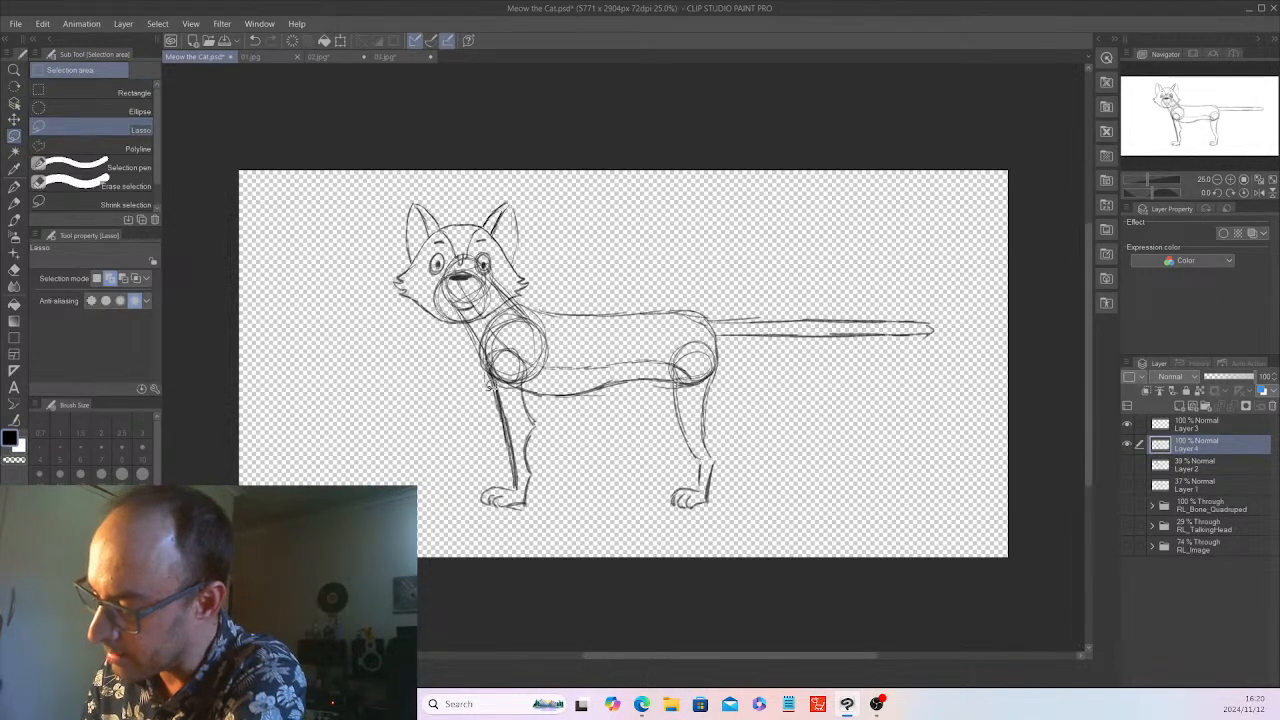
pyautogui.moveTo(500, 430)
pyautogui.mouseDown()
pyautogui.moveTo(486, 480)
pyautogui.moveTo(551, 517)
pyautogui.moveTo(549, 411)
pyautogui.moveTo(530, 346)
pyautogui.moveTo(500, 345)
pyautogui.moveTo(497, 323)
pyautogui.mouseUp()
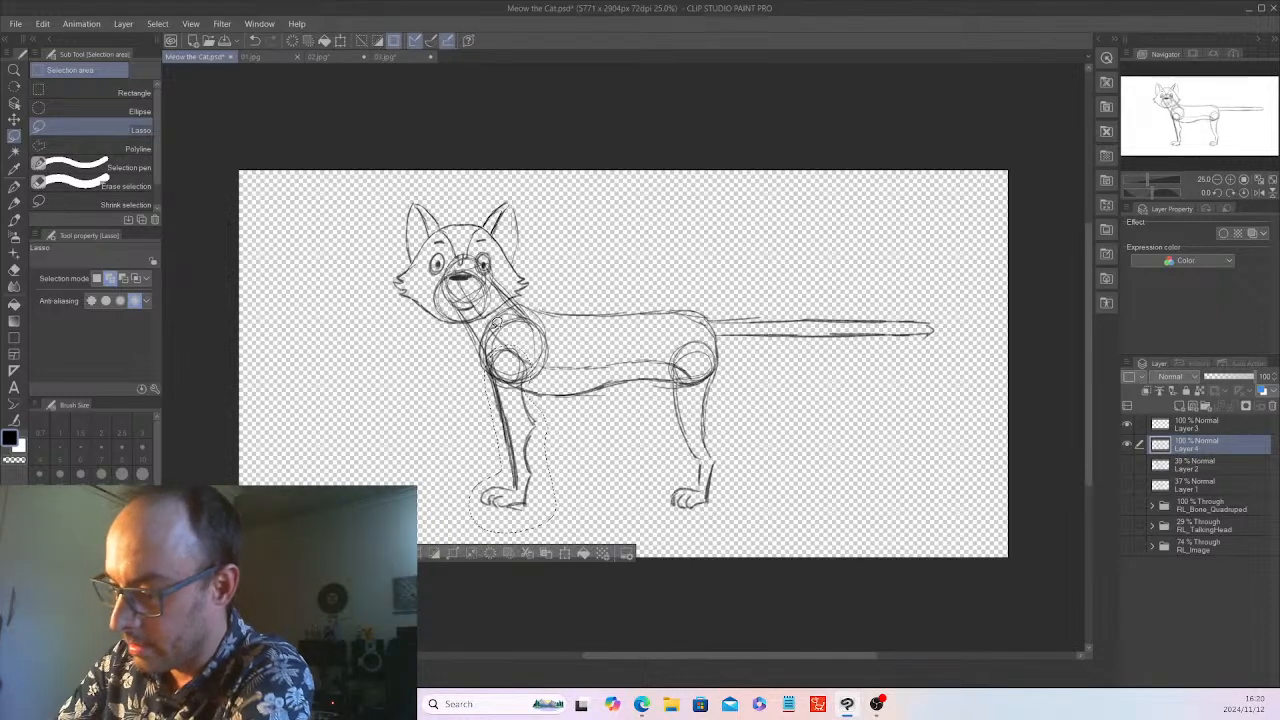
pyautogui.click(14, 119)
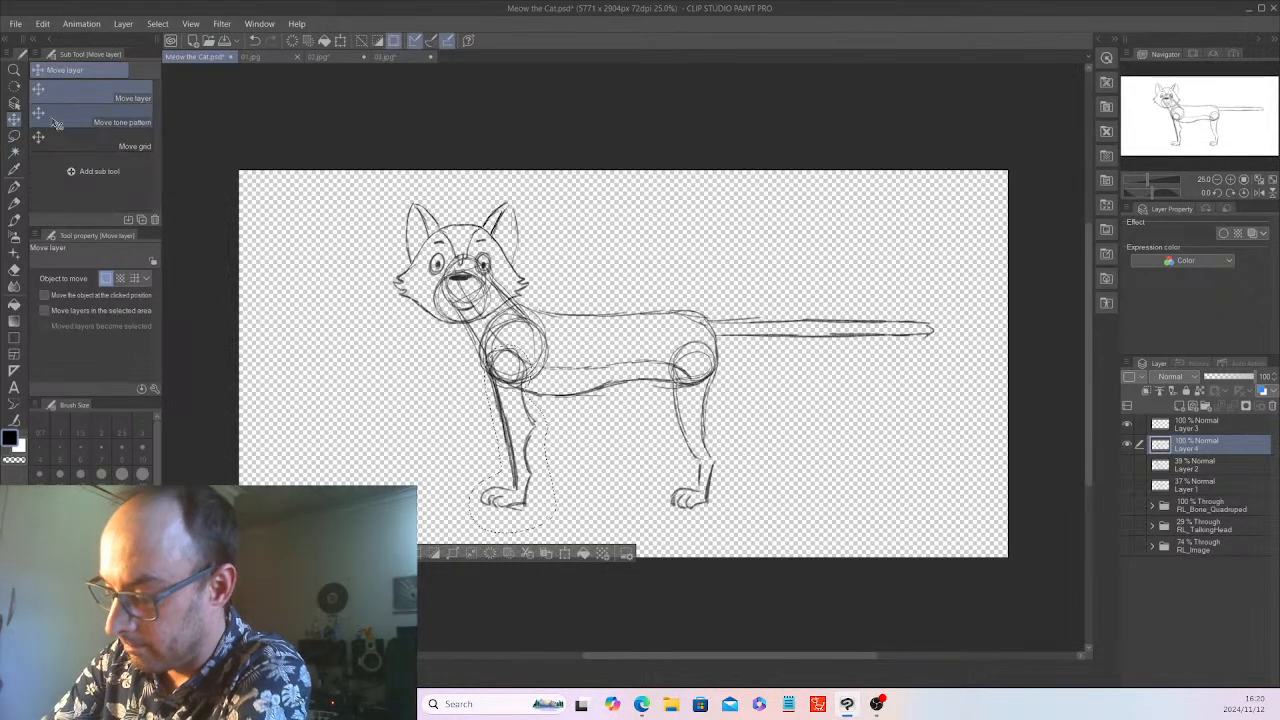
pyautogui.moveTo(531, 456); pyautogui.dragTo(545, 458)
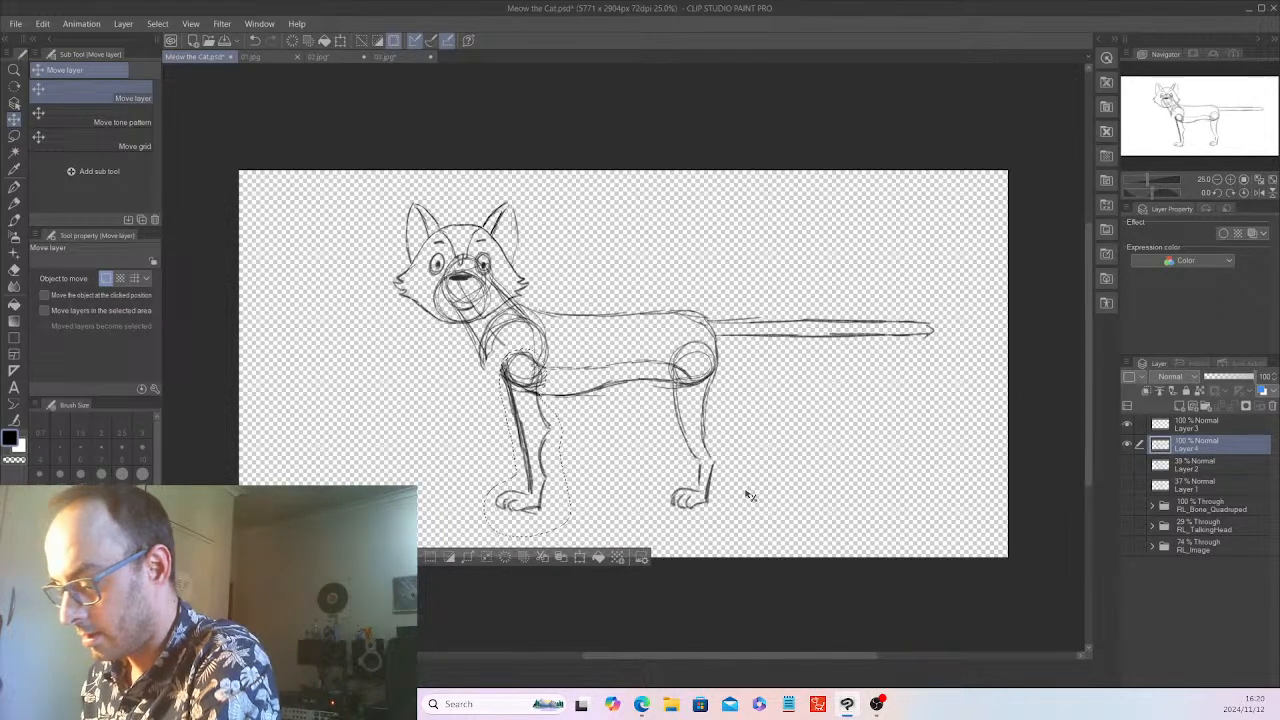
pyautogui.moveTo(748, 490); pyautogui.dragTo(749, 488)
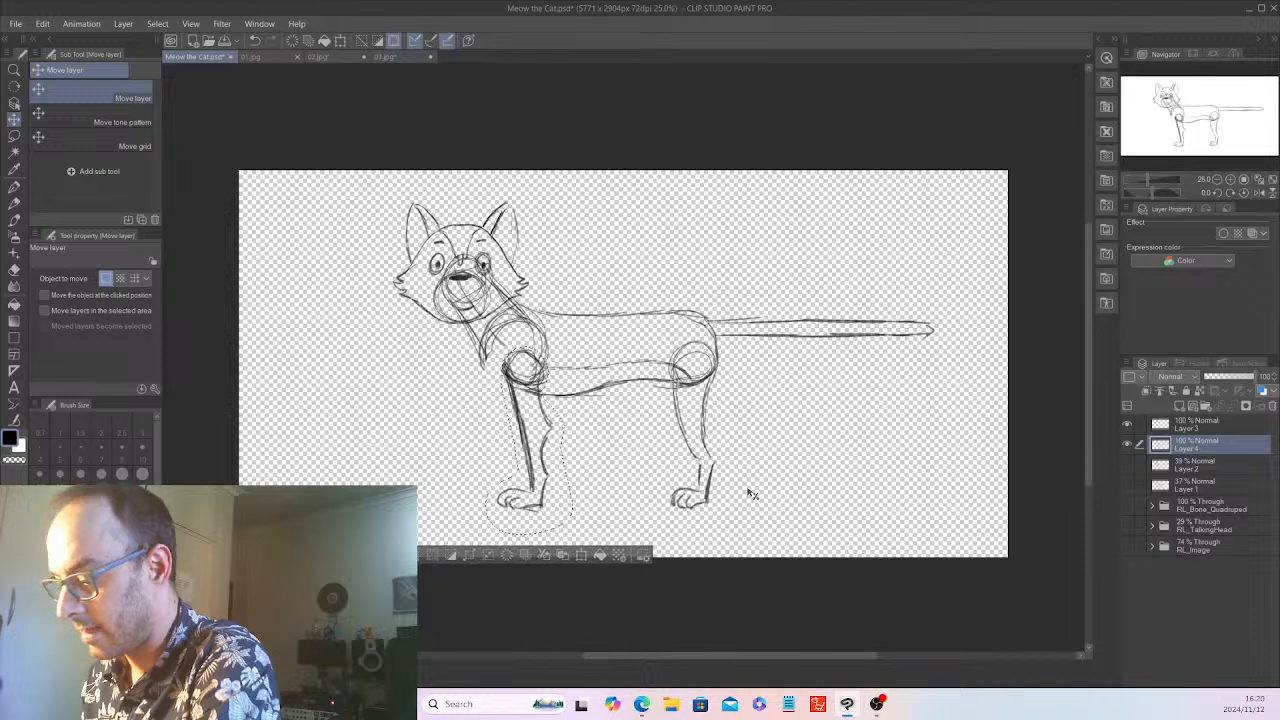
pyautogui.click(432, 554)
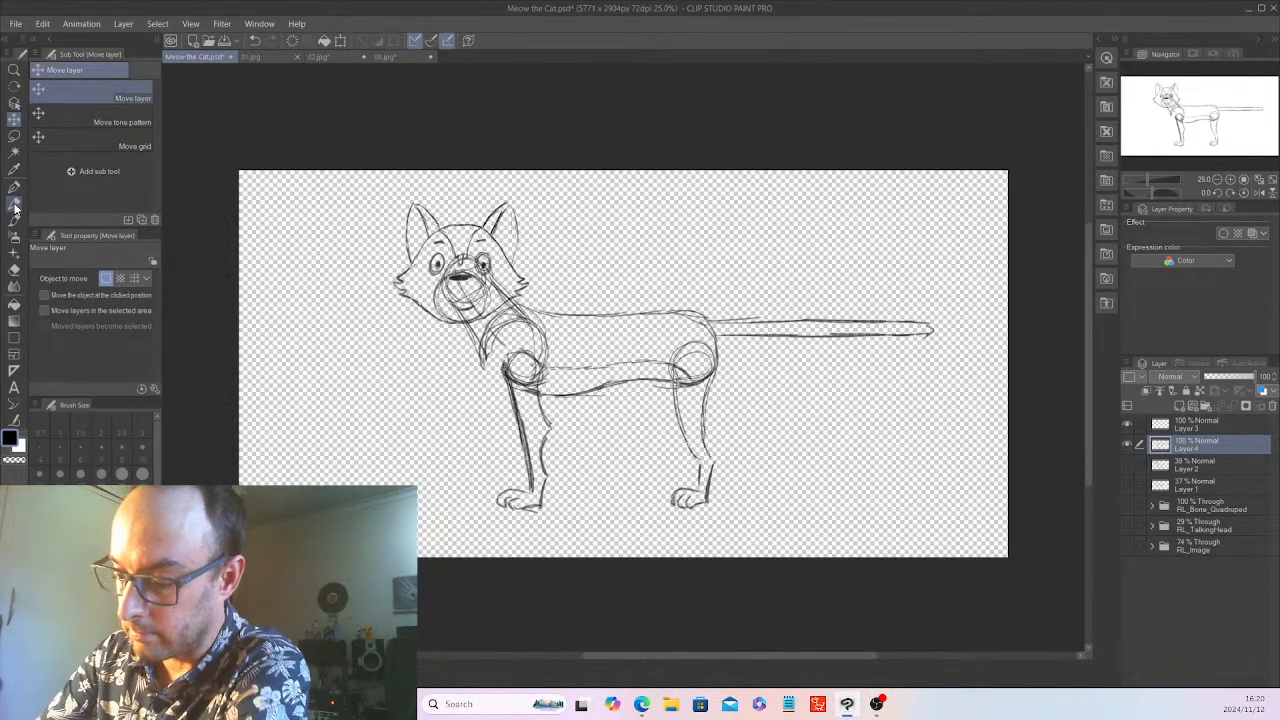
# Redraw the chest circle with the Pencil and sketch the far front and far hind legs with their paws on Layer 4
pyautogui.press('p')
pyautogui.moveTo(483, 358)
pyautogui.mouseDown()
pyautogui.moveTo(511, 383)
pyautogui.moveTo(548, 332)
pyautogui.moveTo(534, 364)
pyautogui.moveTo(502, 340)
pyautogui.moveTo(540, 382)
pyautogui.mouseUp()
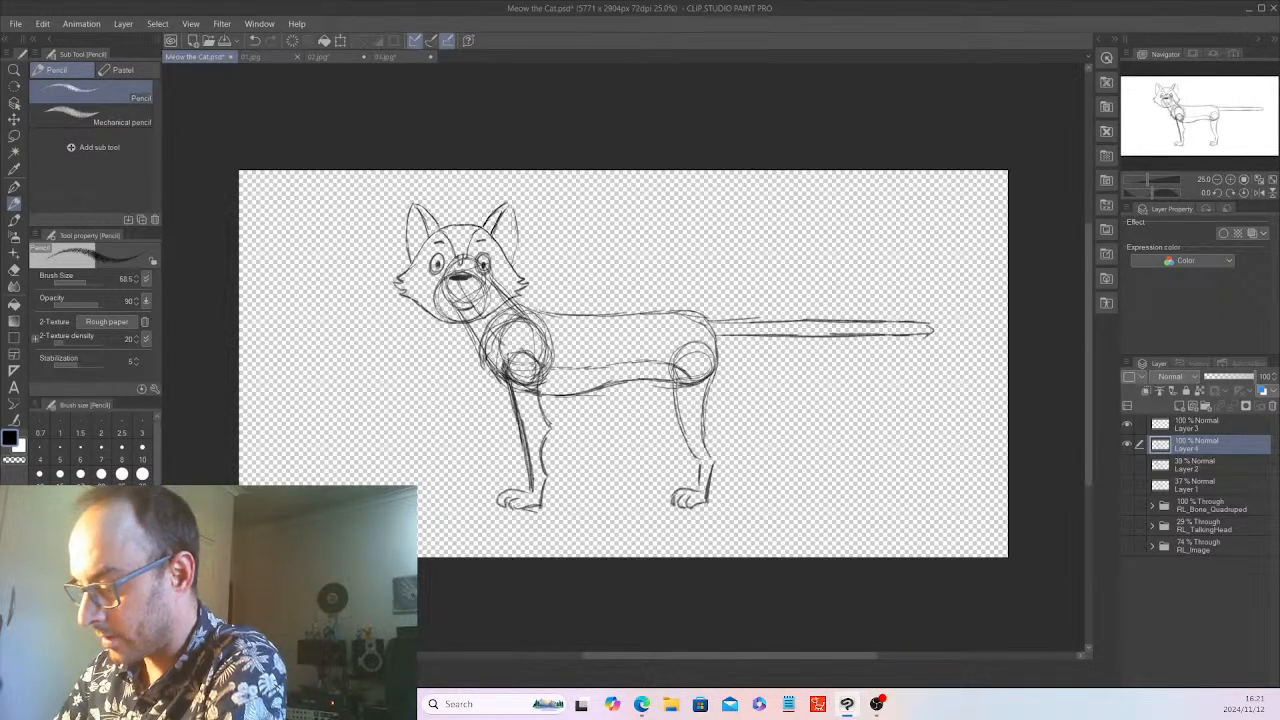
pyautogui.moveTo(482, 358); pyautogui.dragTo(514, 484)
pyautogui.moveTo(498, 404)
pyautogui.mouseDown()
pyautogui.moveTo(516, 484)
pyautogui.moveTo(510, 460)
pyautogui.moveTo(490, 482)
pyautogui.moveTo(499, 496)
pyautogui.moveTo(490, 488)
pyautogui.mouseUp()
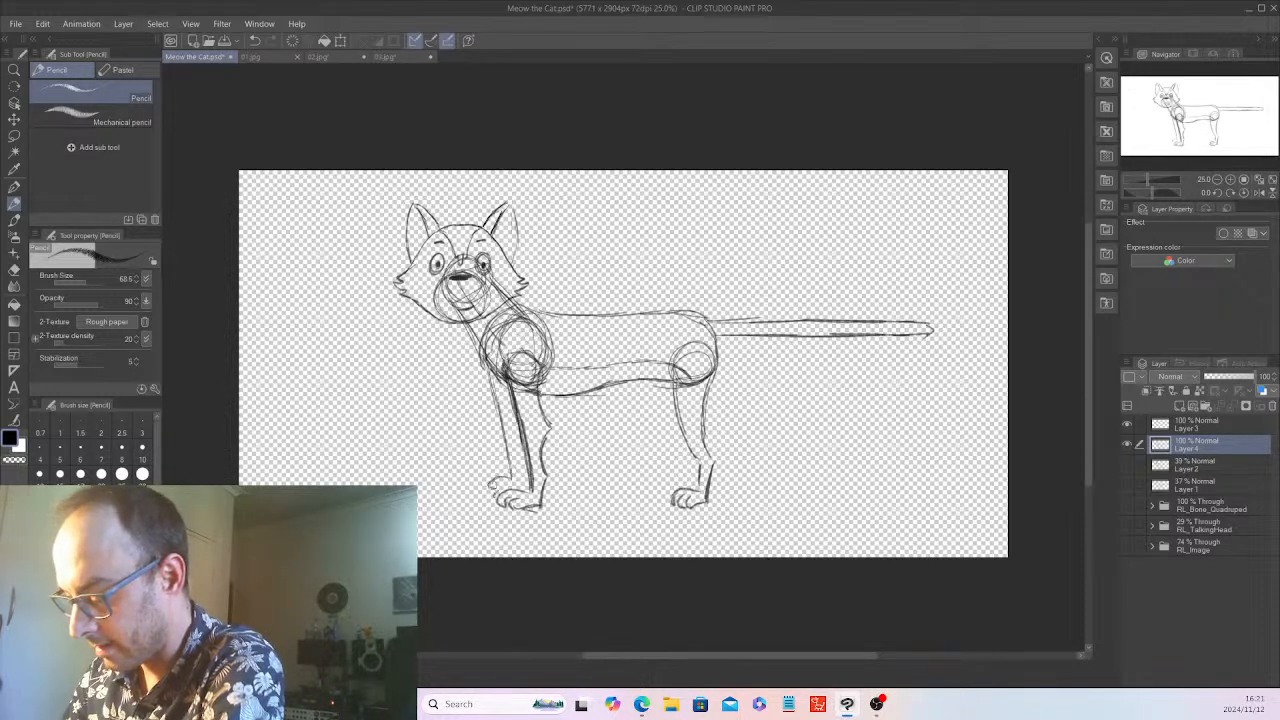
pyautogui.moveTo(500, 396); pyautogui.dragTo(509, 446)
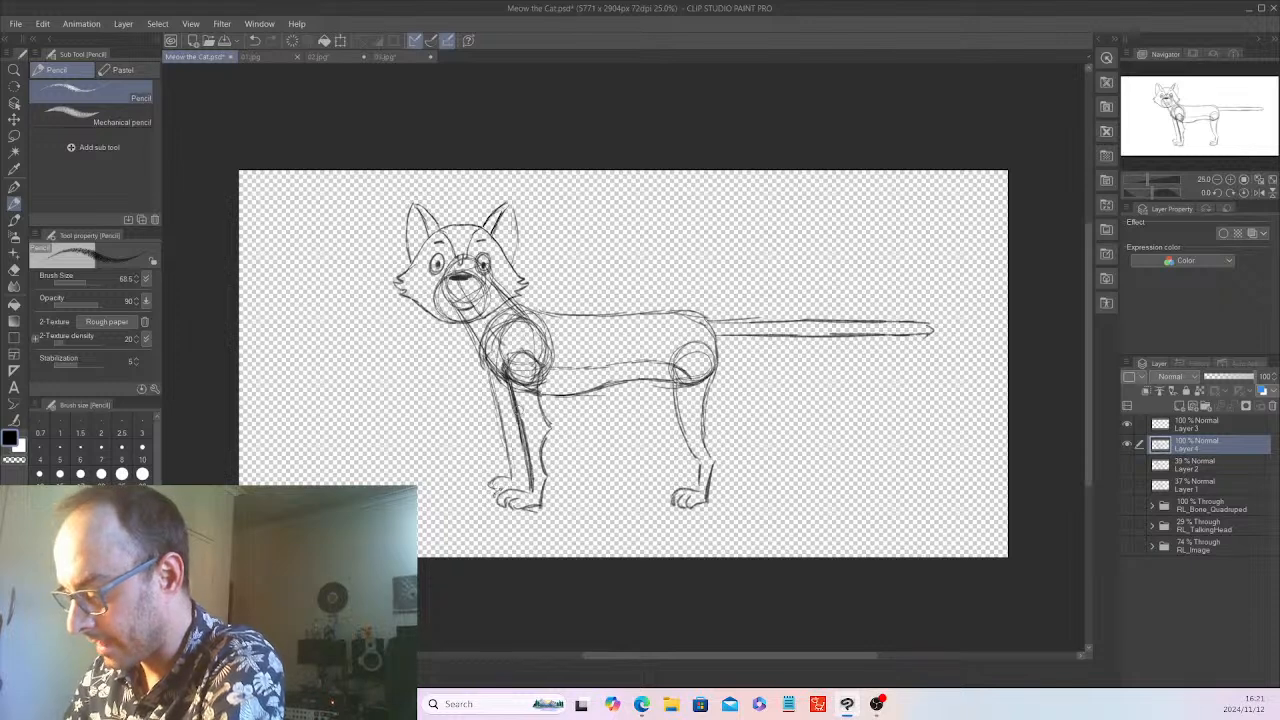
pyautogui.moveTo(647, 382); pyautogui.dragTo(664, 452)
pyautogui.moveTo(648, 380)
pyautogui.mouseDown()
pyautogui.moveTo(673, 447)
pyautogui.moveTo(671, 480)
pyautogui.moveTo(655, 481)
pyautogui.moveTo(664, 491)
pyautogui.moveTo(688, 442)
pyautogui.mouseUp()
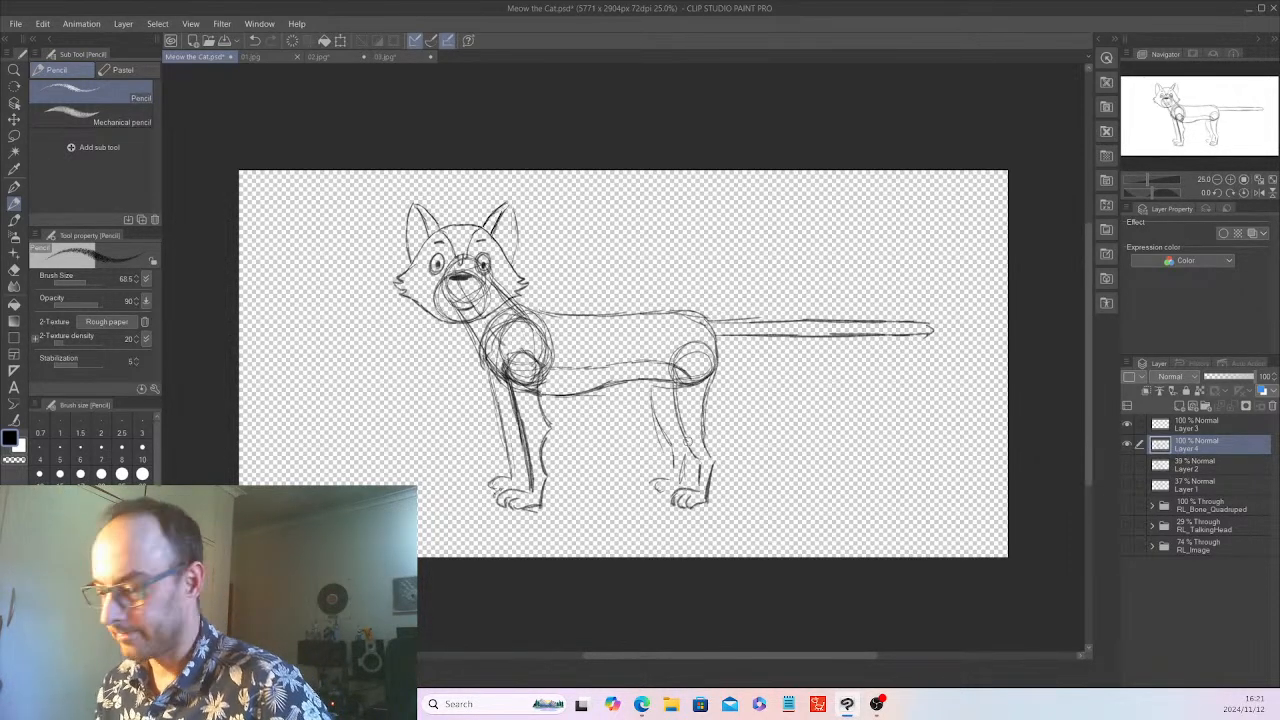
# Sketch a collar with a round bell at the cat's neck on Layer 4, consulting 03.jpg and 02.jpg, and save the file
pyautogui.click(390, 55)
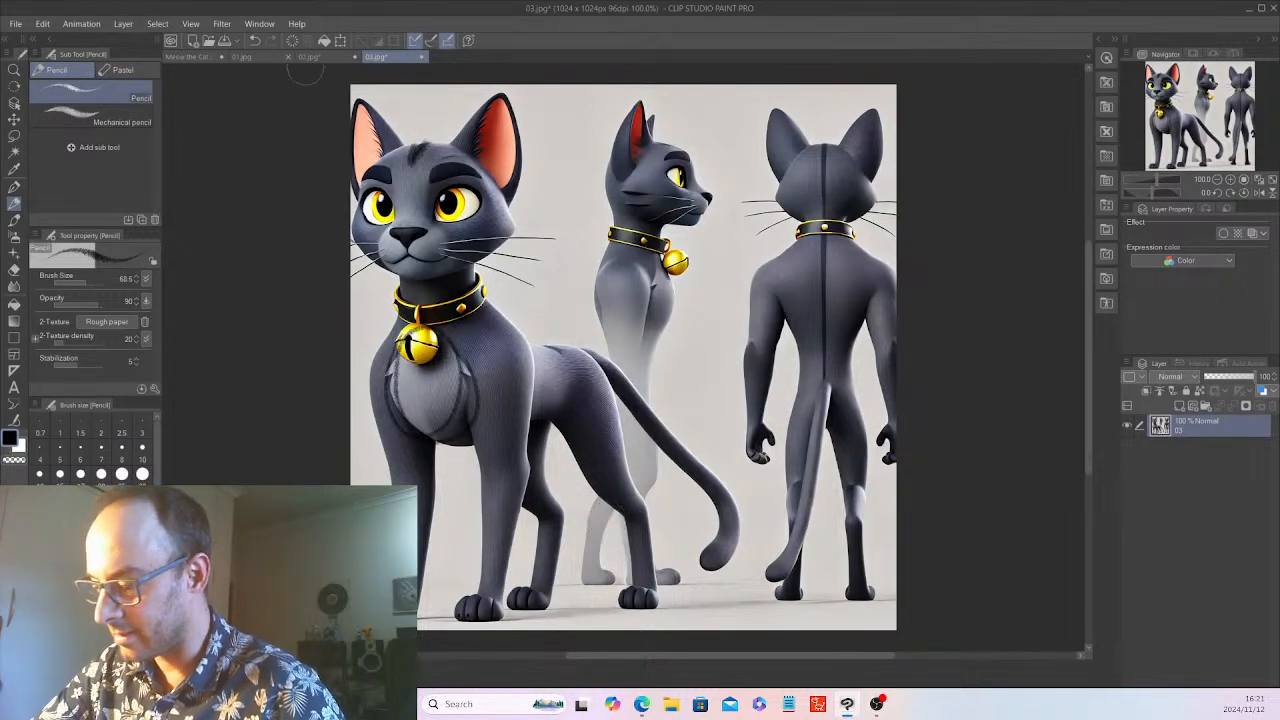
pyautogui.click(189, 57)
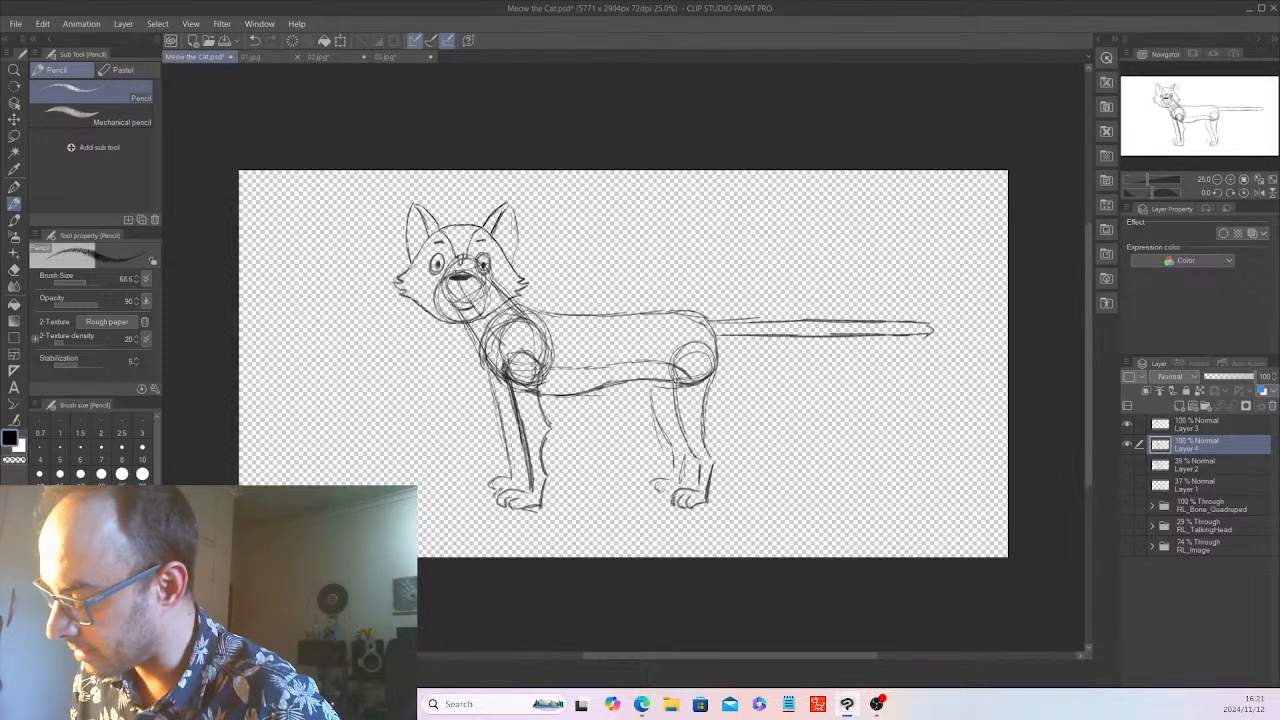
pyautogui.moveTo(474, 344)
pyautogui.mouseDown()
pyautogui.moveTo(522, 314)
pyautogui.moveTo(471, 334)
pyautogui.moveTo(470, 353)
pyautogui.mouseUp()
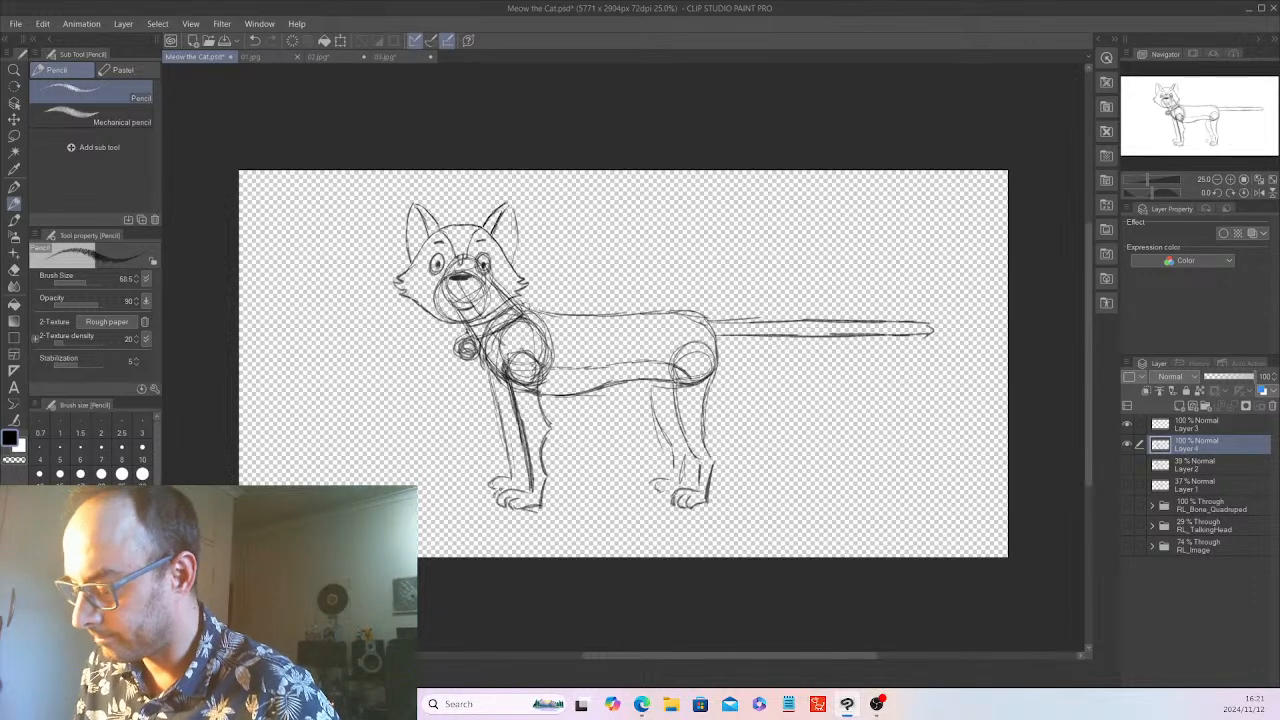
pyautogui.click(315, 56)
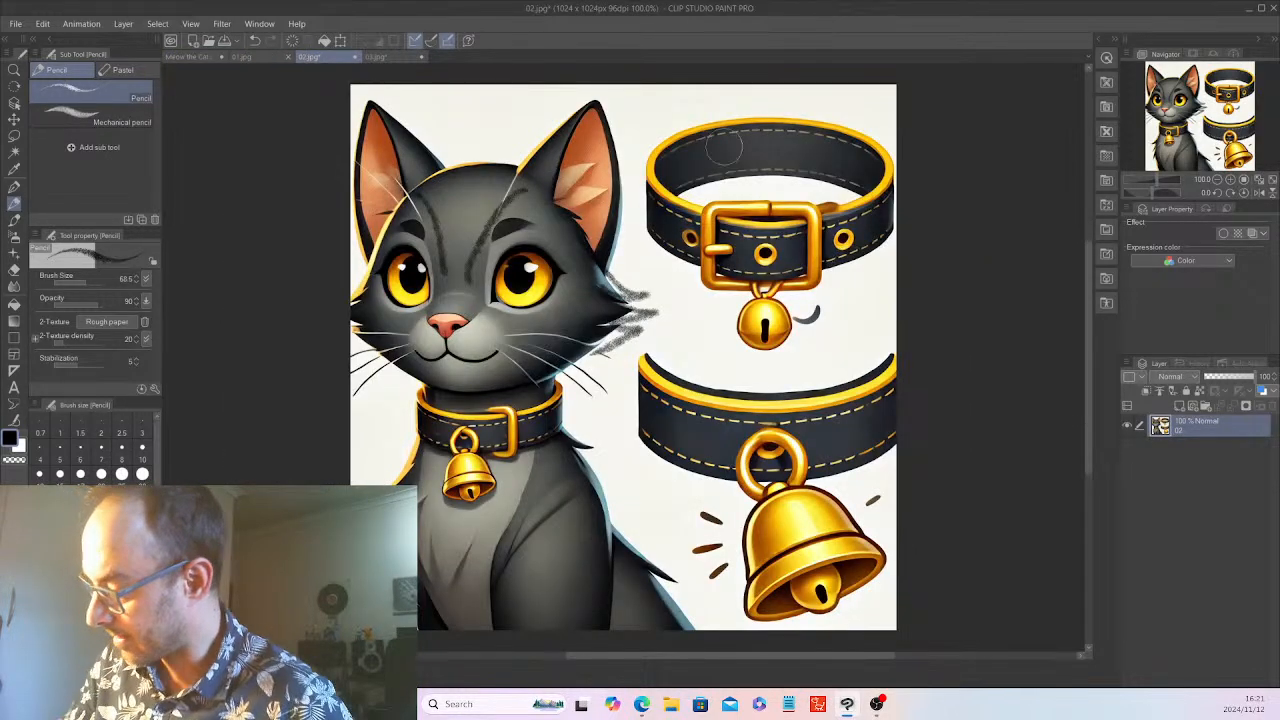
pyautogui.click(192, 58)
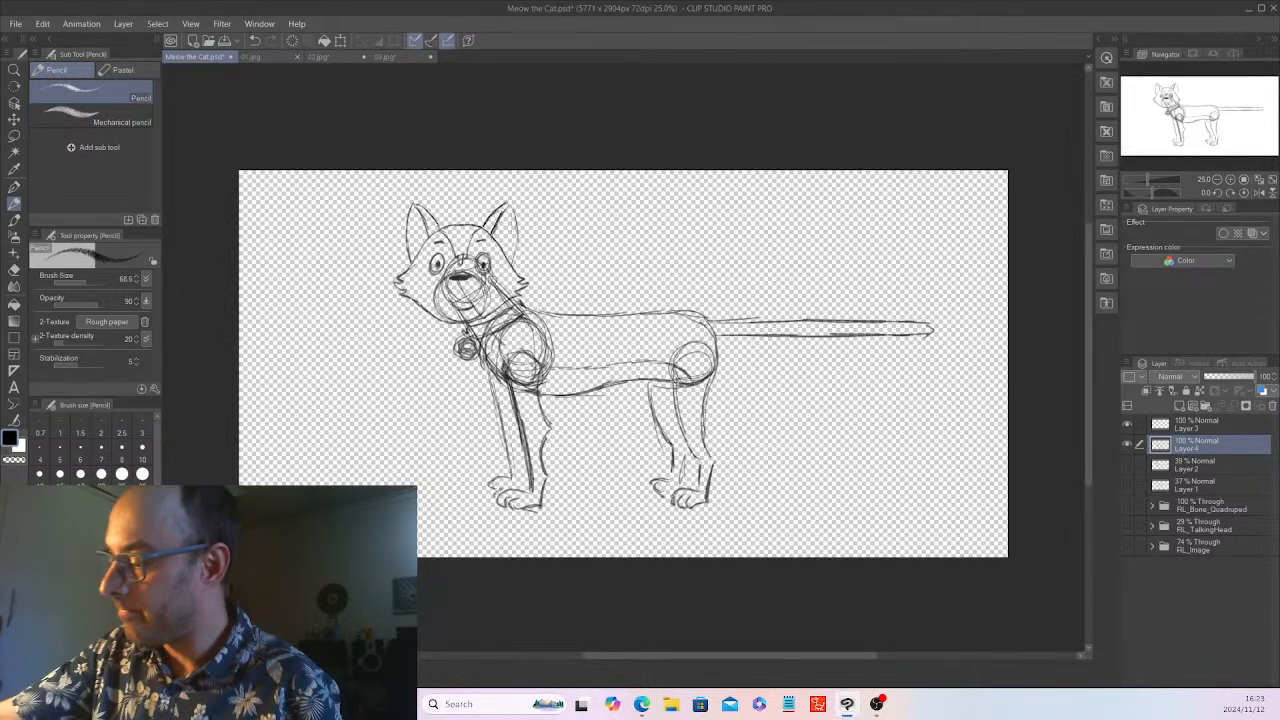
pyautogui.click(16, 23)
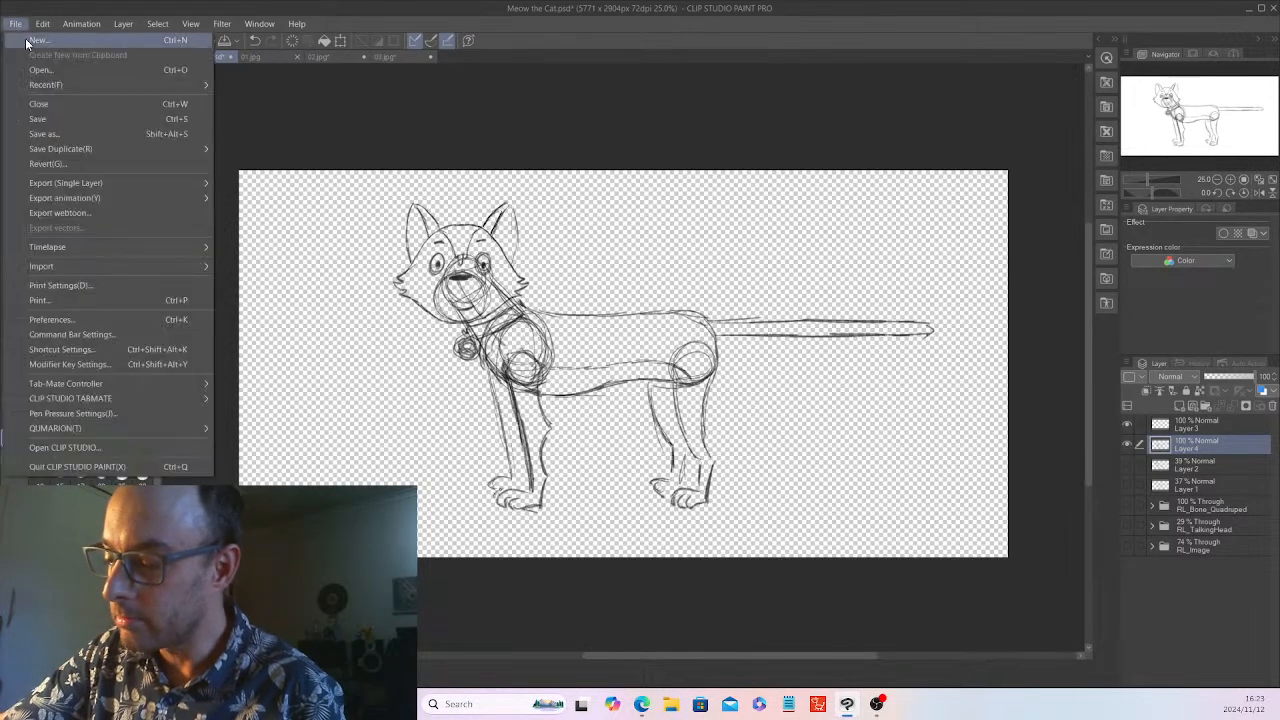
pyautogui.click(45, 117)
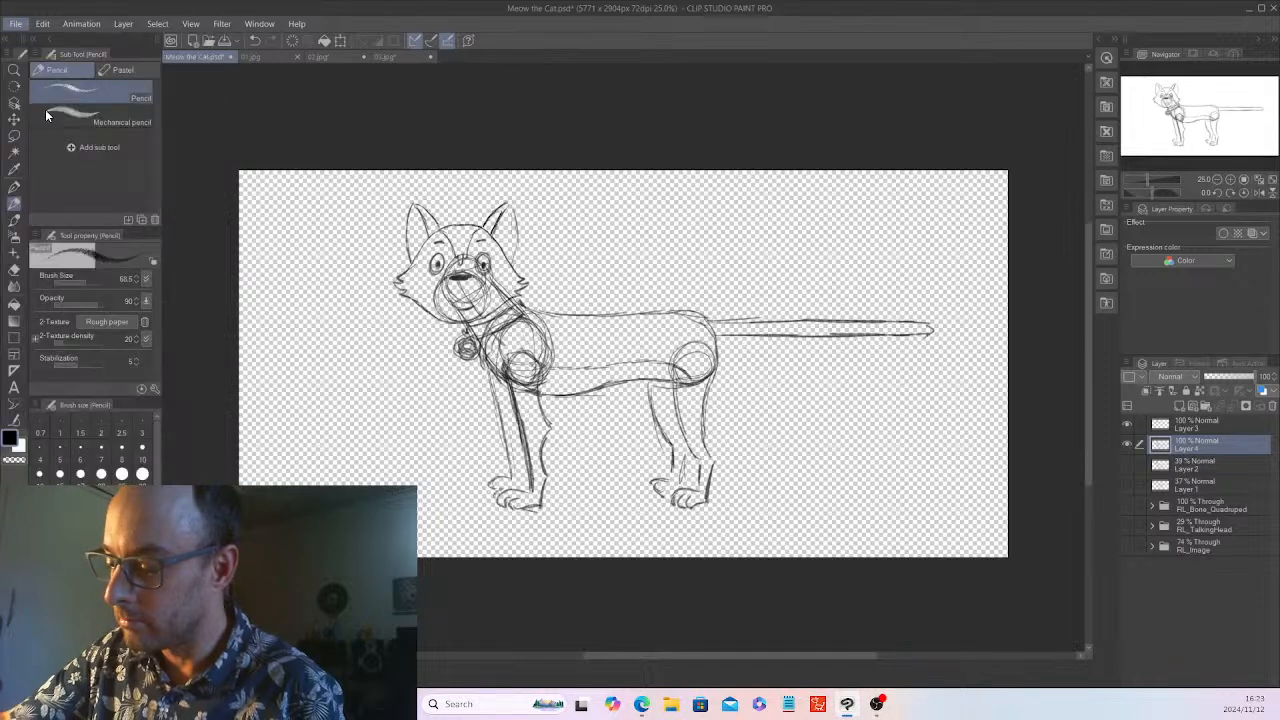